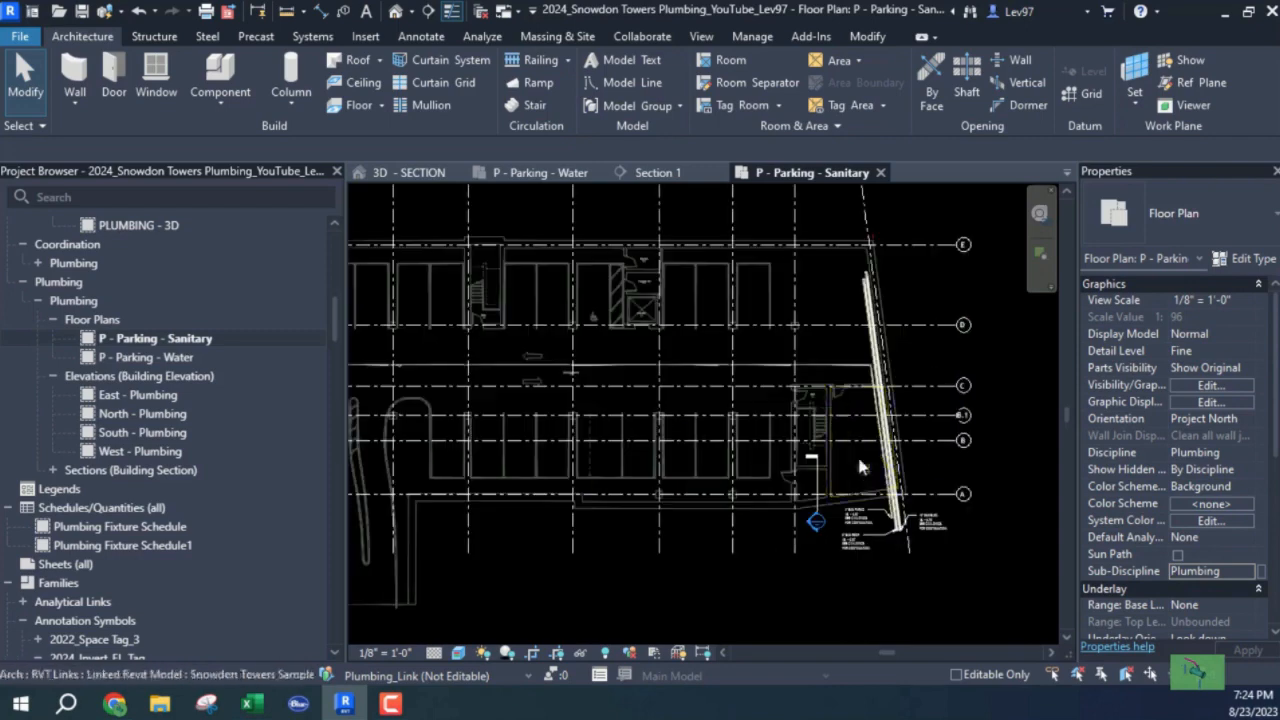
Step: Nudge the 2" vertical sanitary branch pipe sideways toward the adjacent column at its lower end, keeping it parallel
scroll(857, 460, "up", 2)
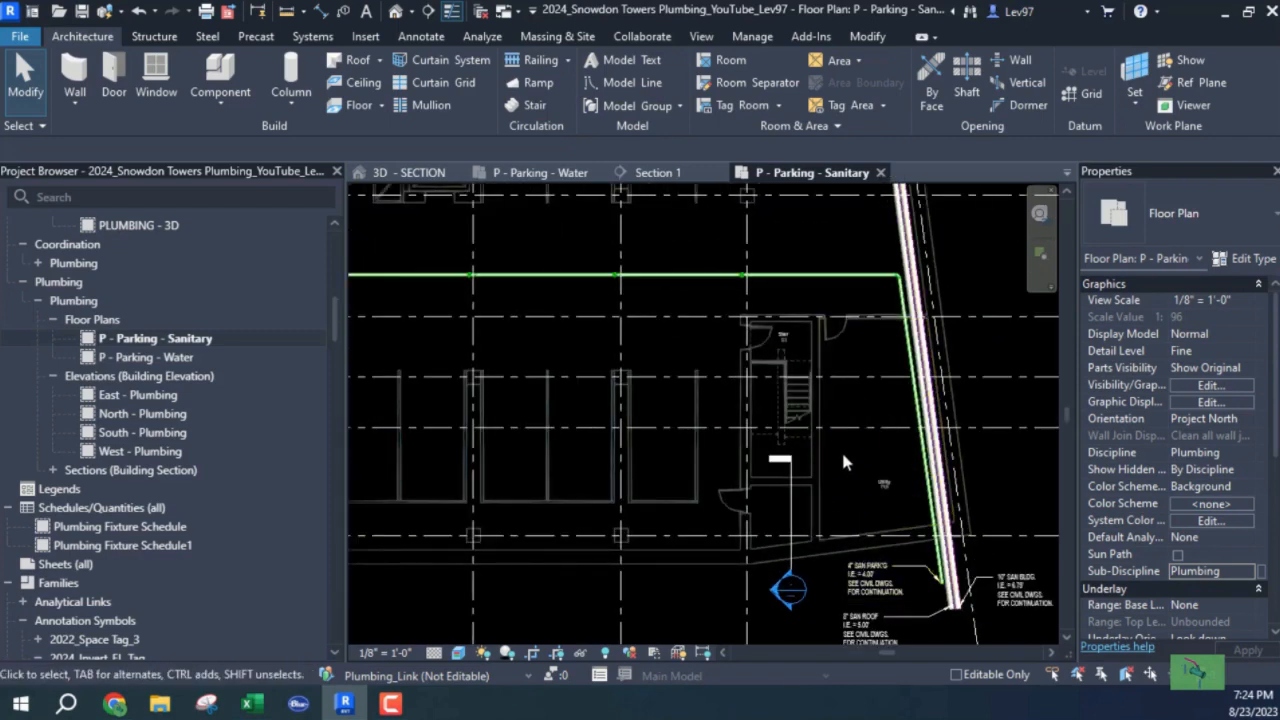
scroll(841, 449, "down", 1)
middle_click_drag(829, 457, 762, 418)
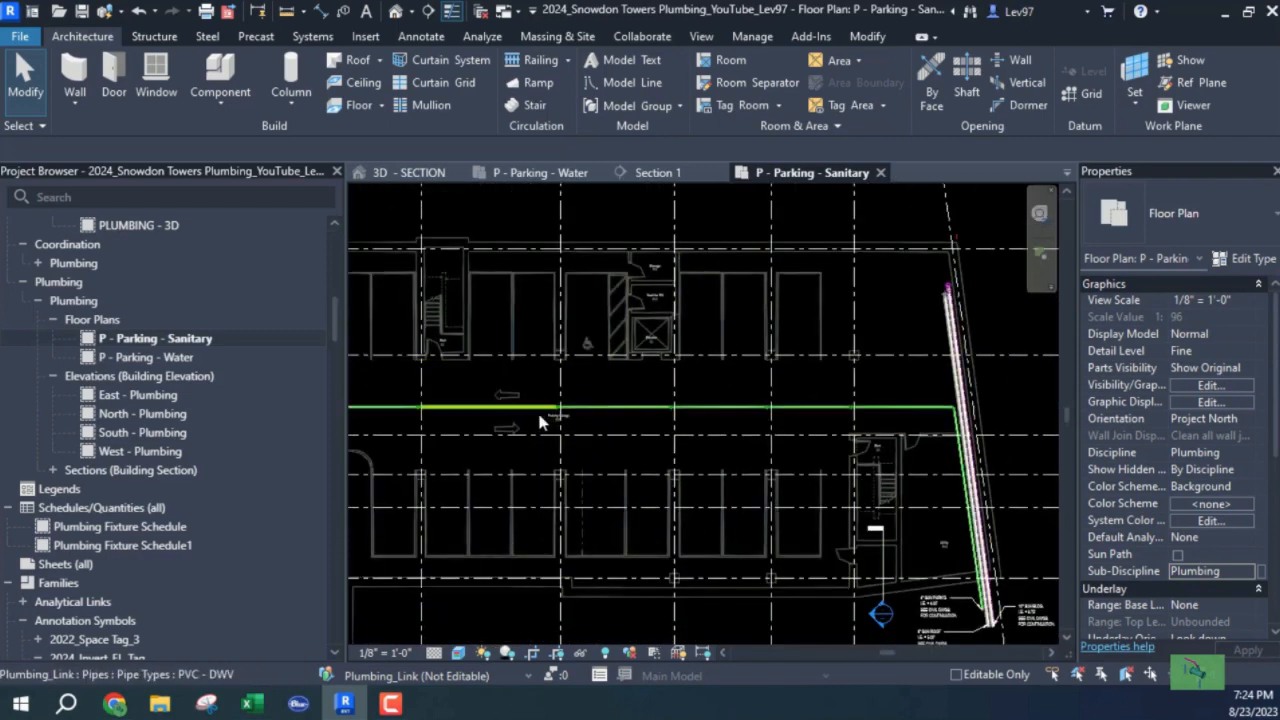
scroll(749, 449, "down", 2)
scroll(697, 465, "up", 2)
scroll(670, 482, "up", 4)
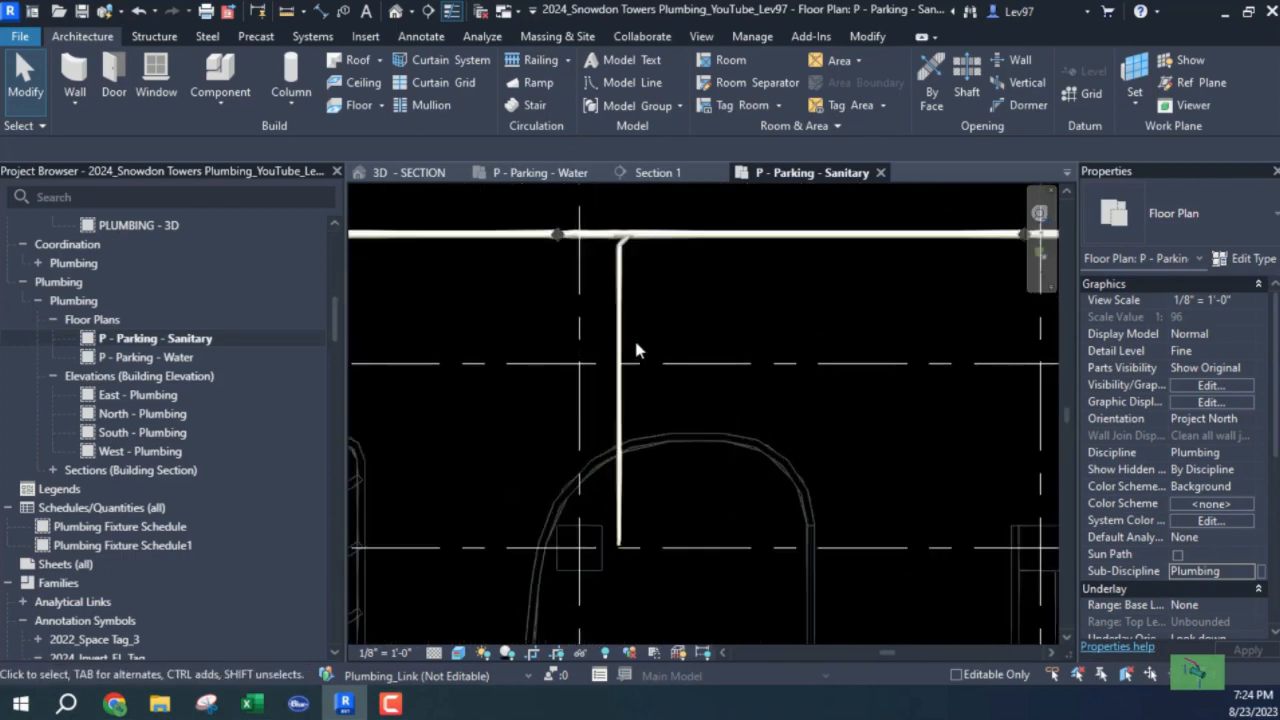
scroll(645, 335, "up", 4)
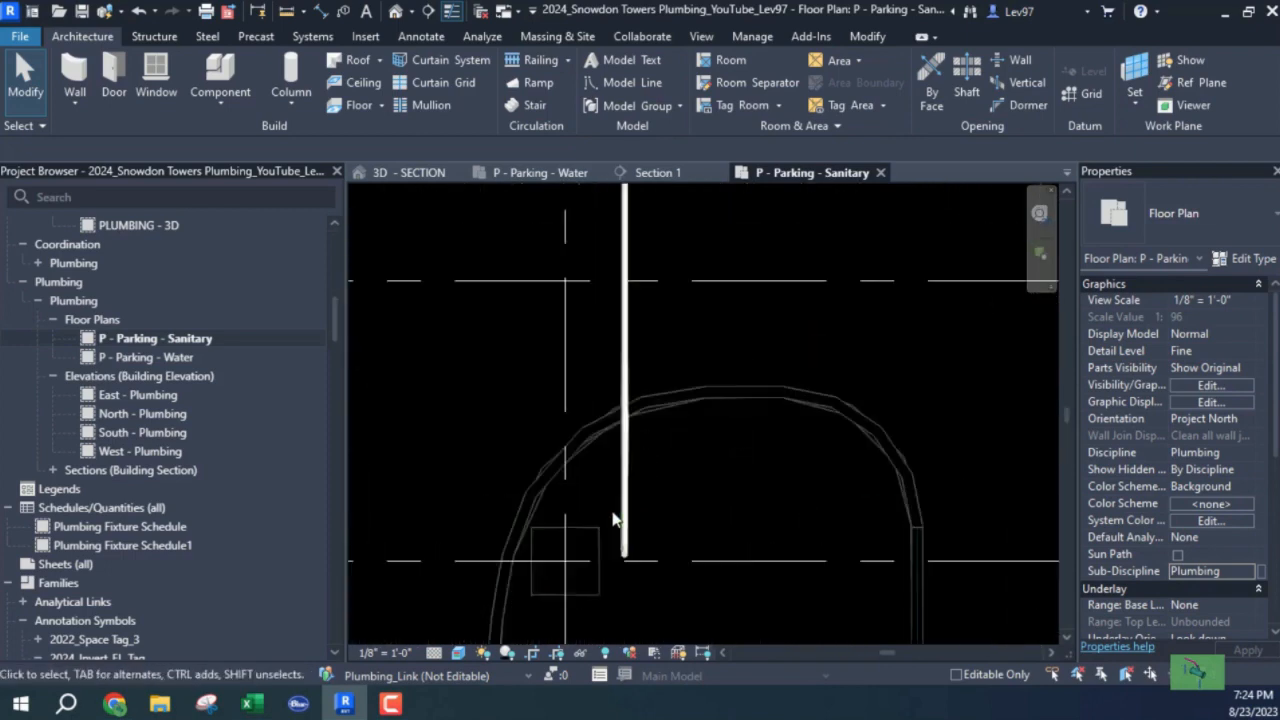
left_click(627, 338)
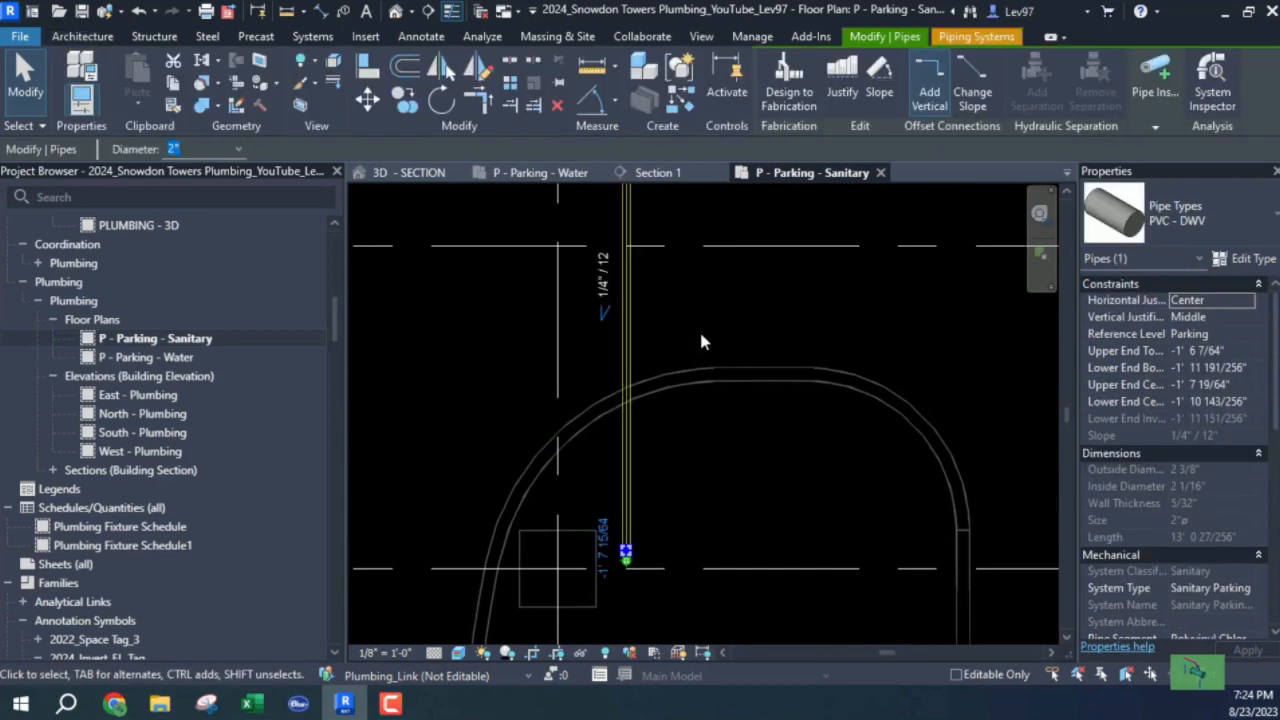
key("Left")
key("Left")
key("Left")
key("Left")
key("Left")
key("Left")
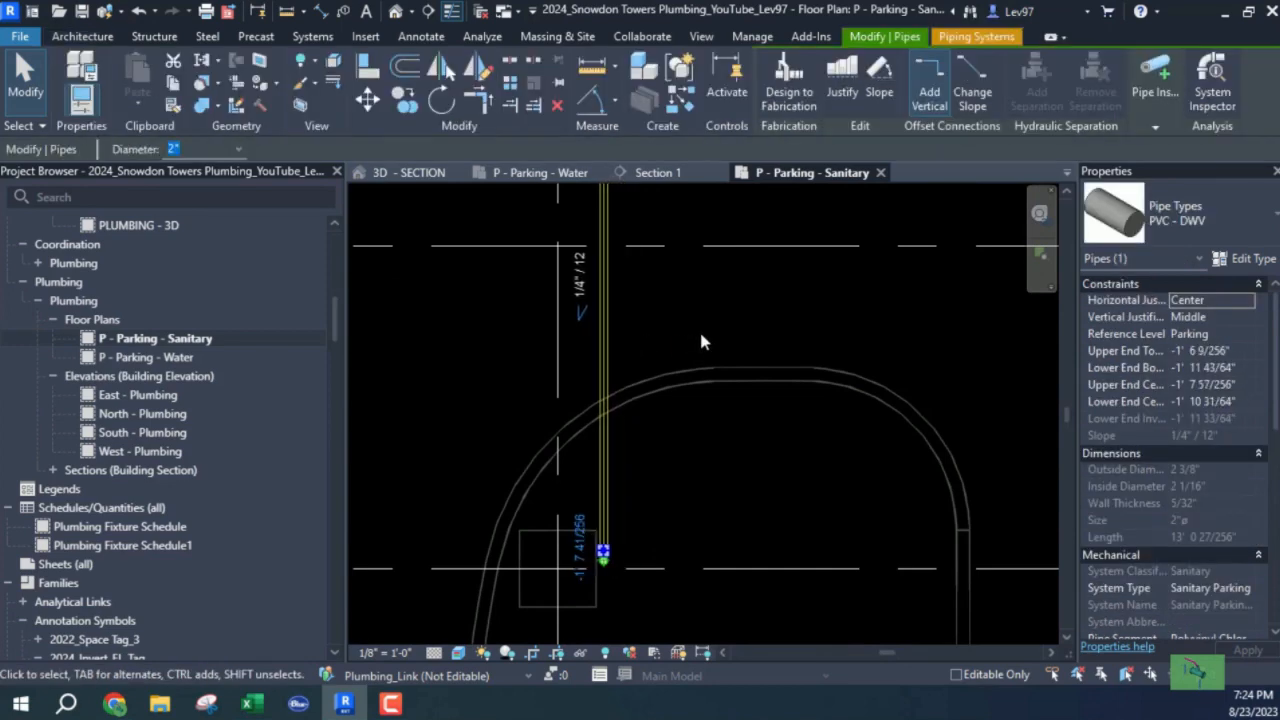
key("Escape")
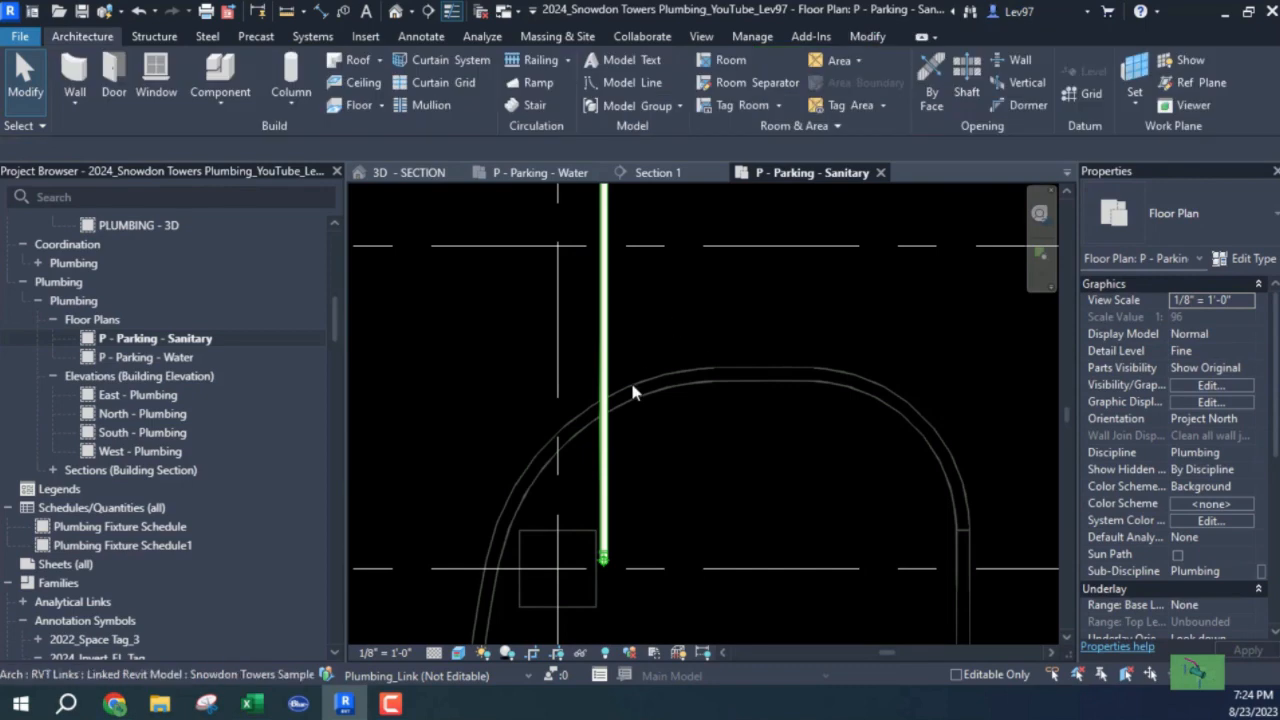
Step: Open the P - Parking - Water floor plan and close the P - Parking - Sanitary view
scroll(643, 373, "down", 3)
scroll(670, 370, "down", 2)
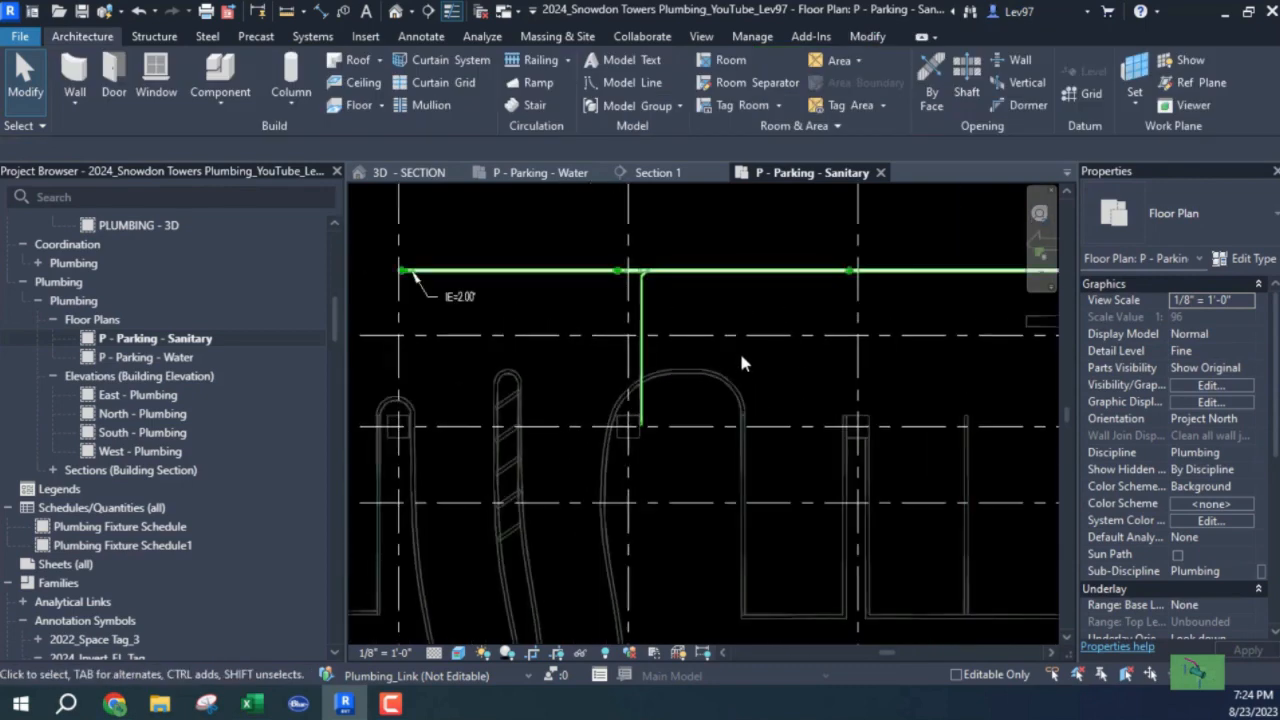
scroll(557, 300, "down", 2)
scroll(583, 323, "down", 5)
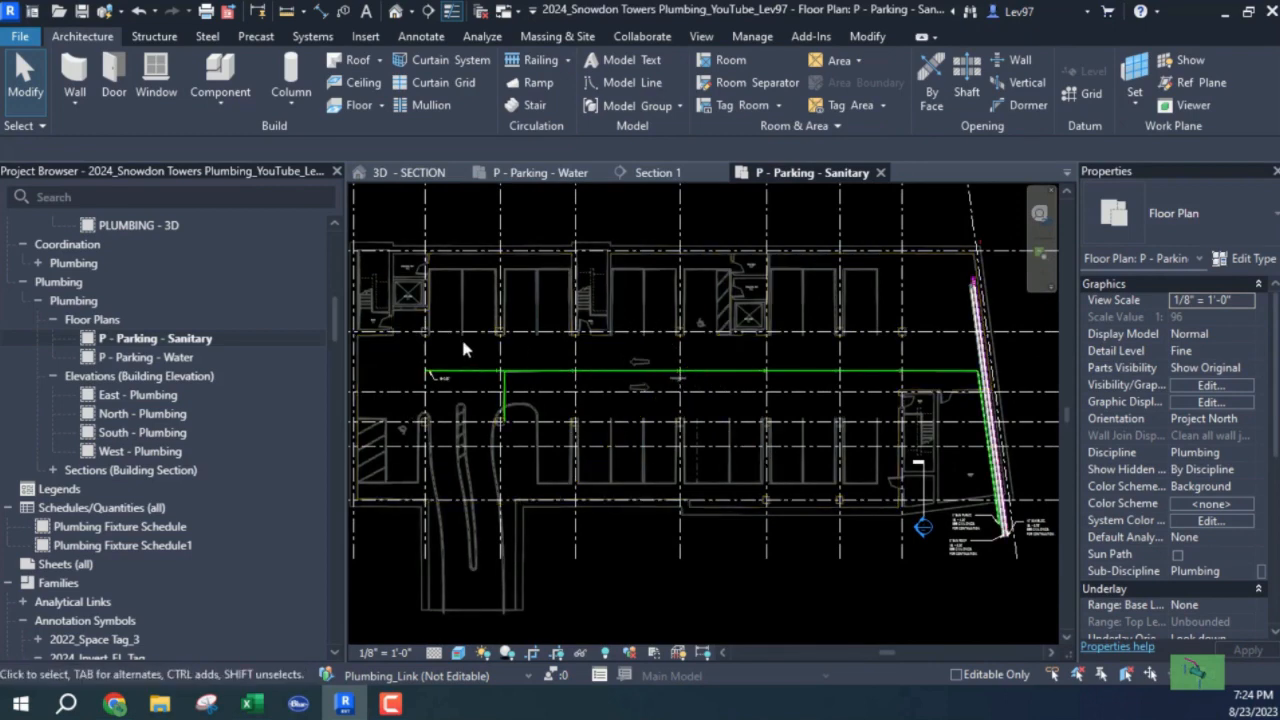
double_click(131, 356)
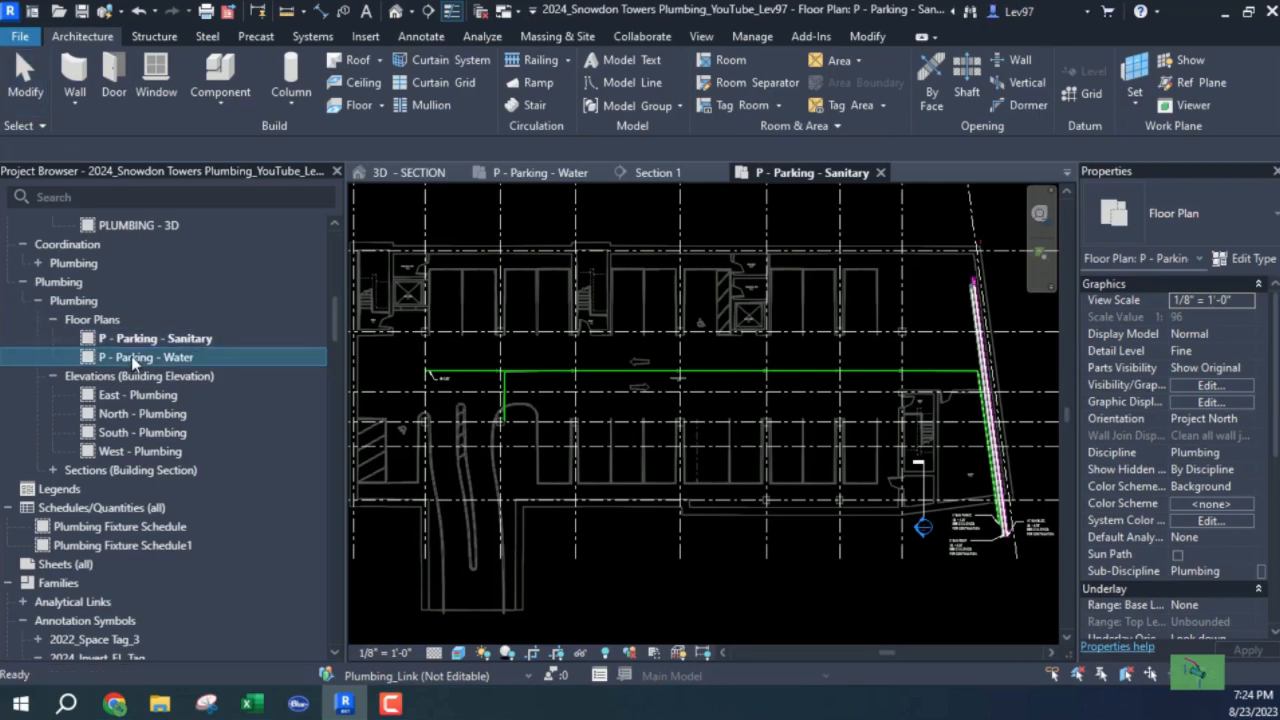
left_click(880, 173)
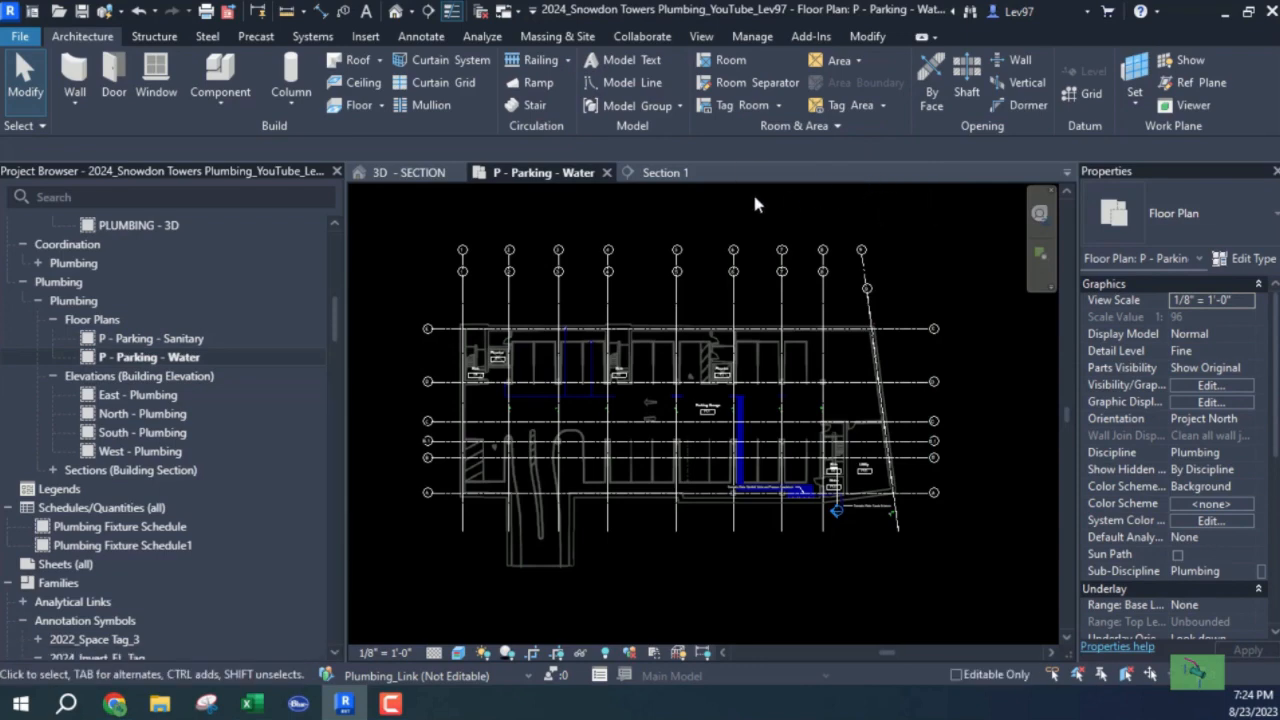
Step: Shift the Section 1 line east to the wall between Water room P02 and the Utility room
scroll(836, 487, "up", 6)
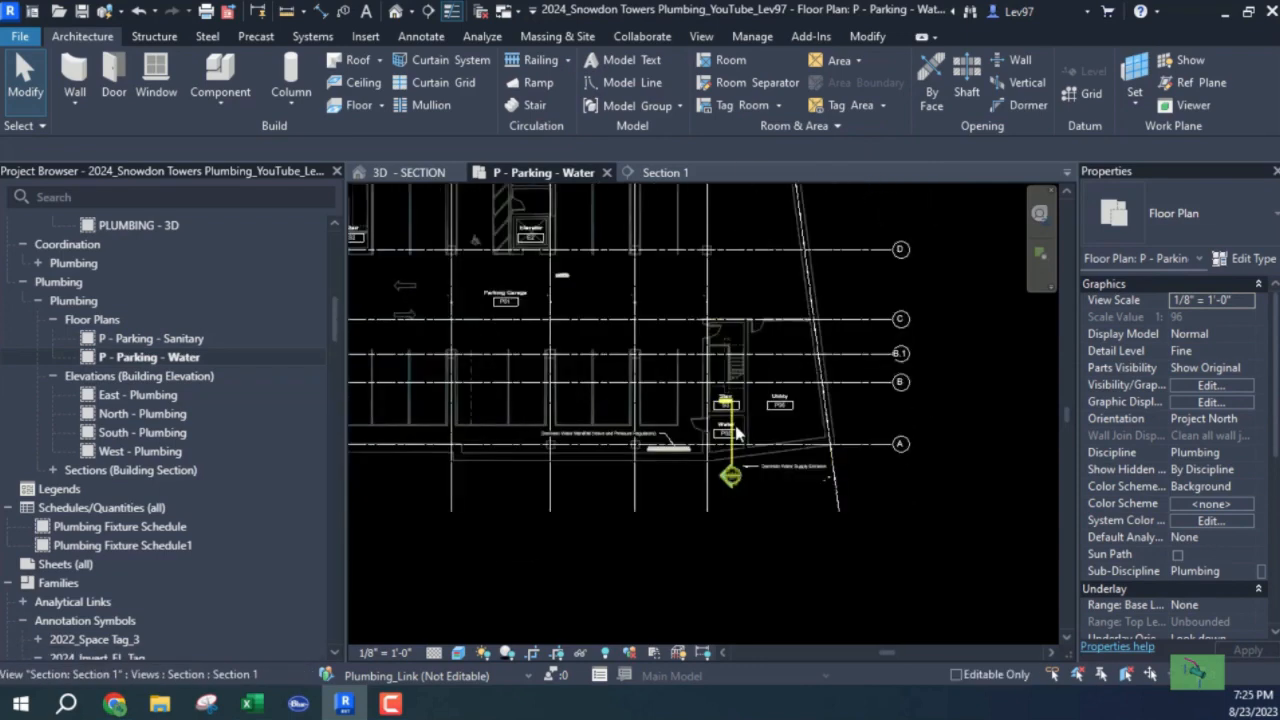
scroll(730, 450, "up", 1)
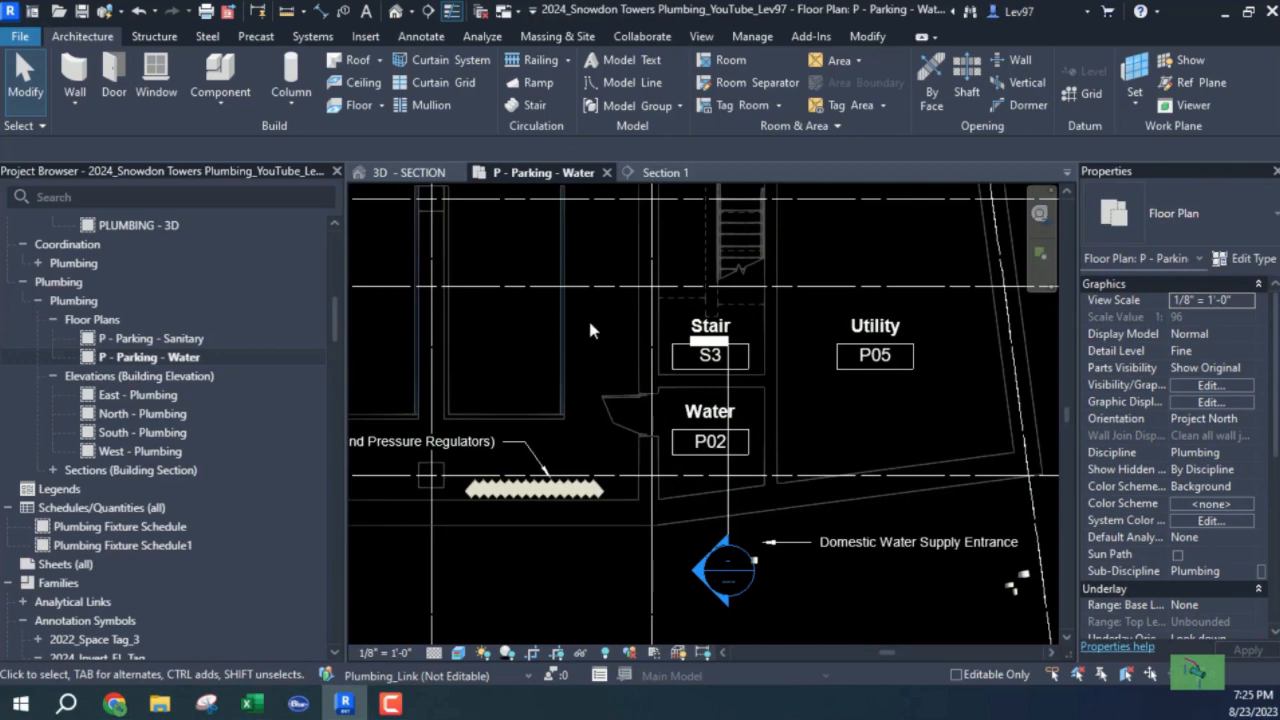
left_click(728, 397)
left_click_drag(730, 390, 760, 444)
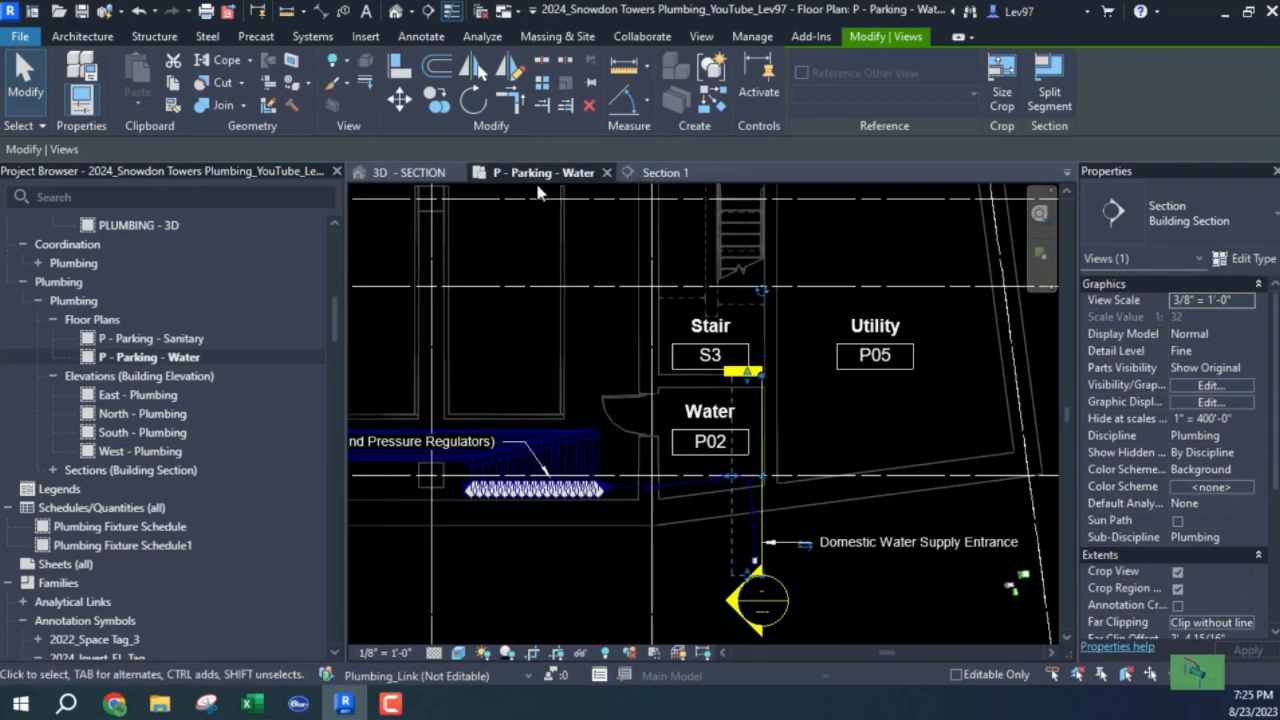
Step: Hide the linked Snowdon Towers Sample Plumbing.rvt through the water plan's visibility overrides, and undo the change
middle_click_drag(581, 383, 664, 366)
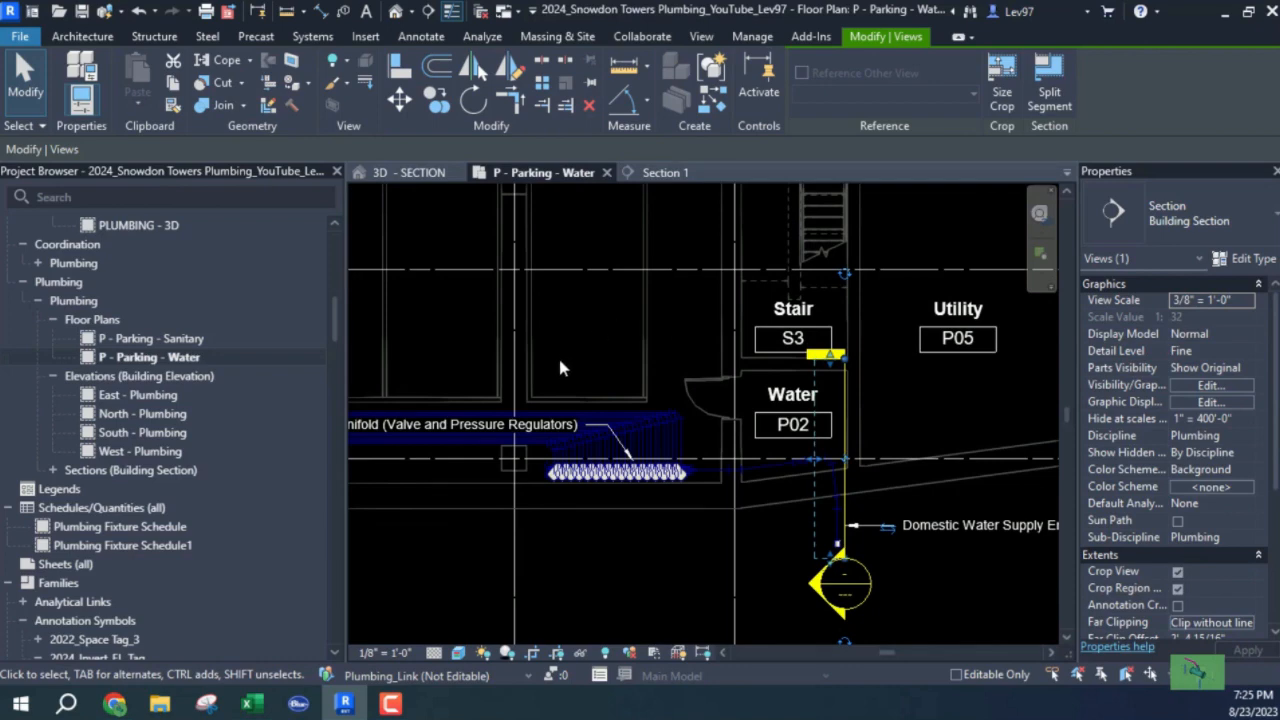
key("v")
middle_click_drag(605, 343, 629, 347)
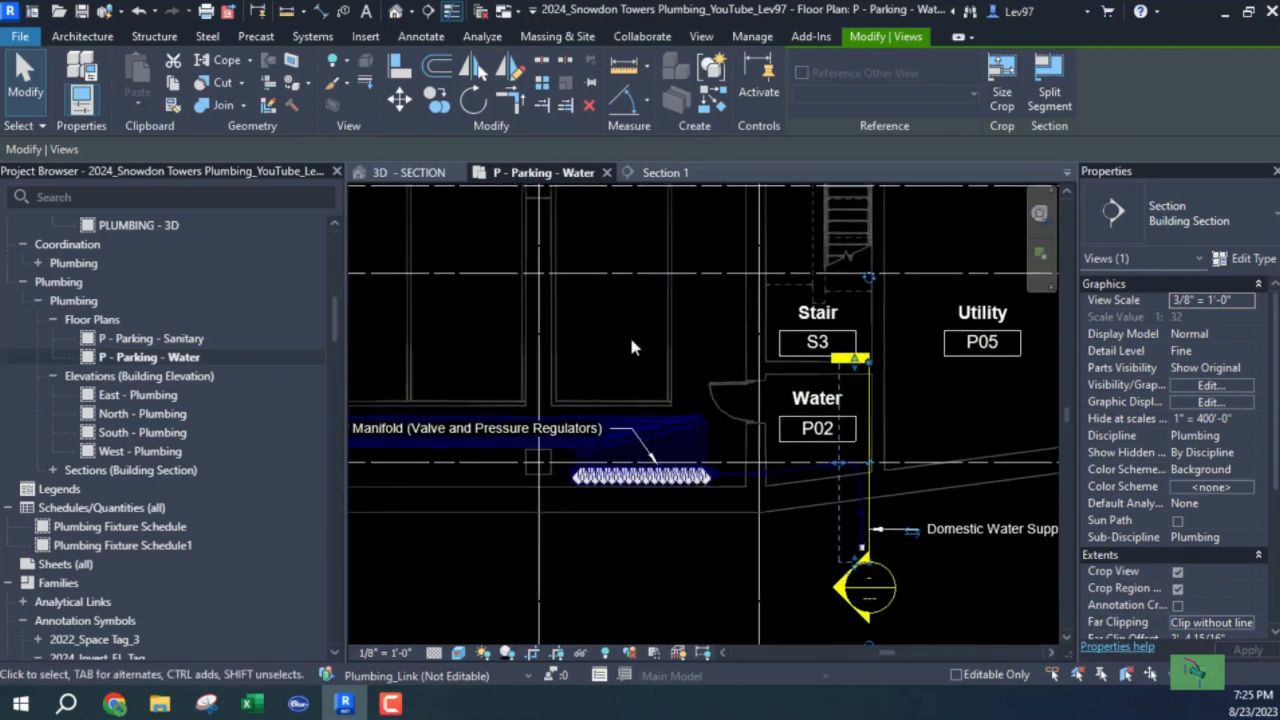
key("g")
left_click(845, 130)
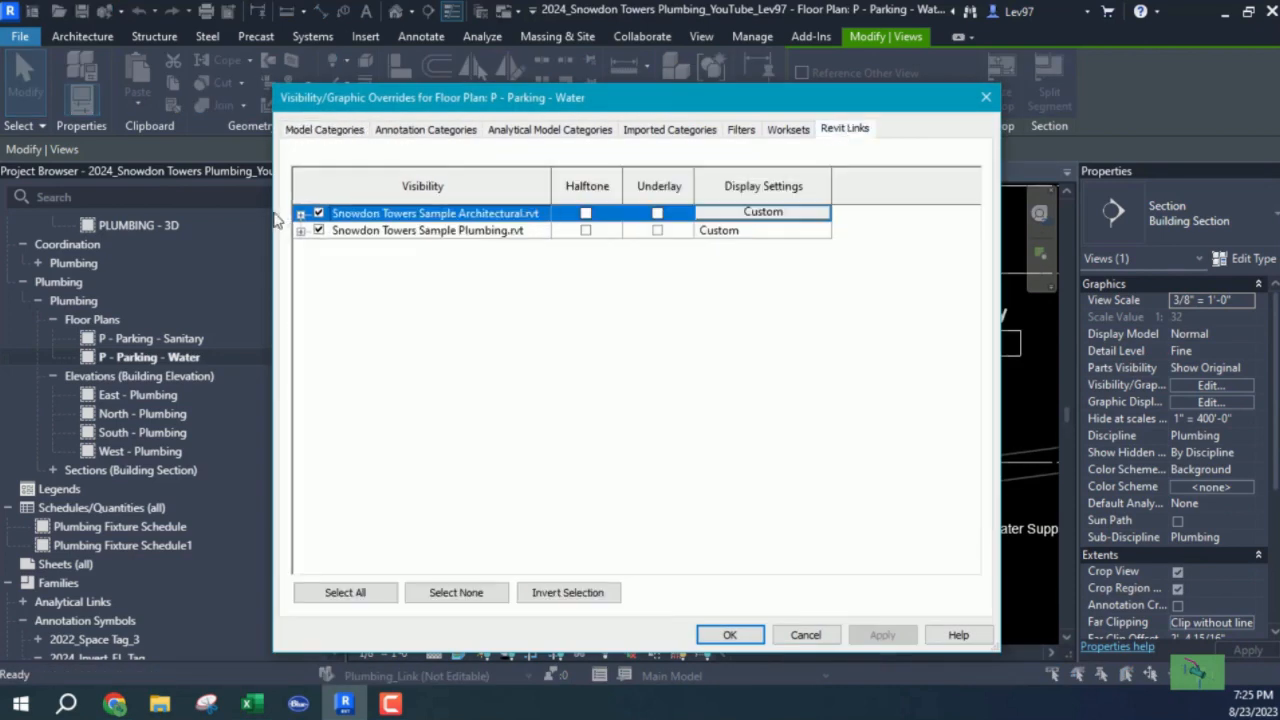
left_click(318, 230)
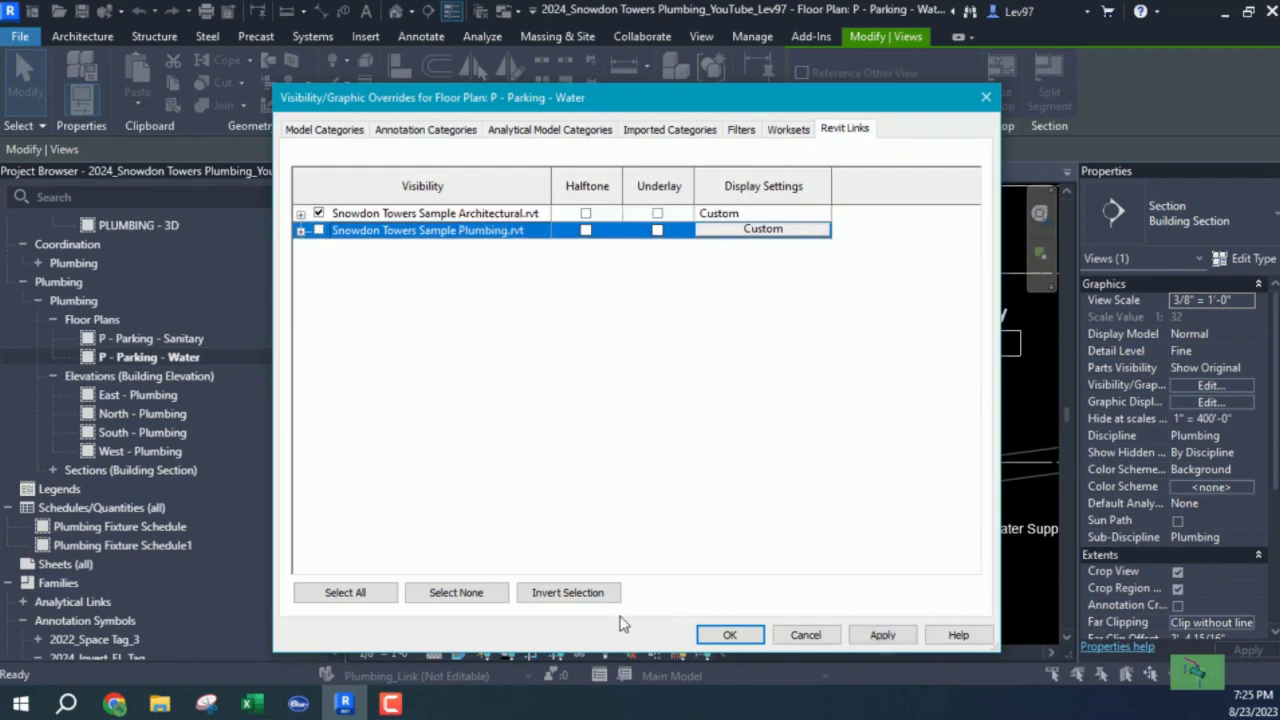
left_click(731, 636)
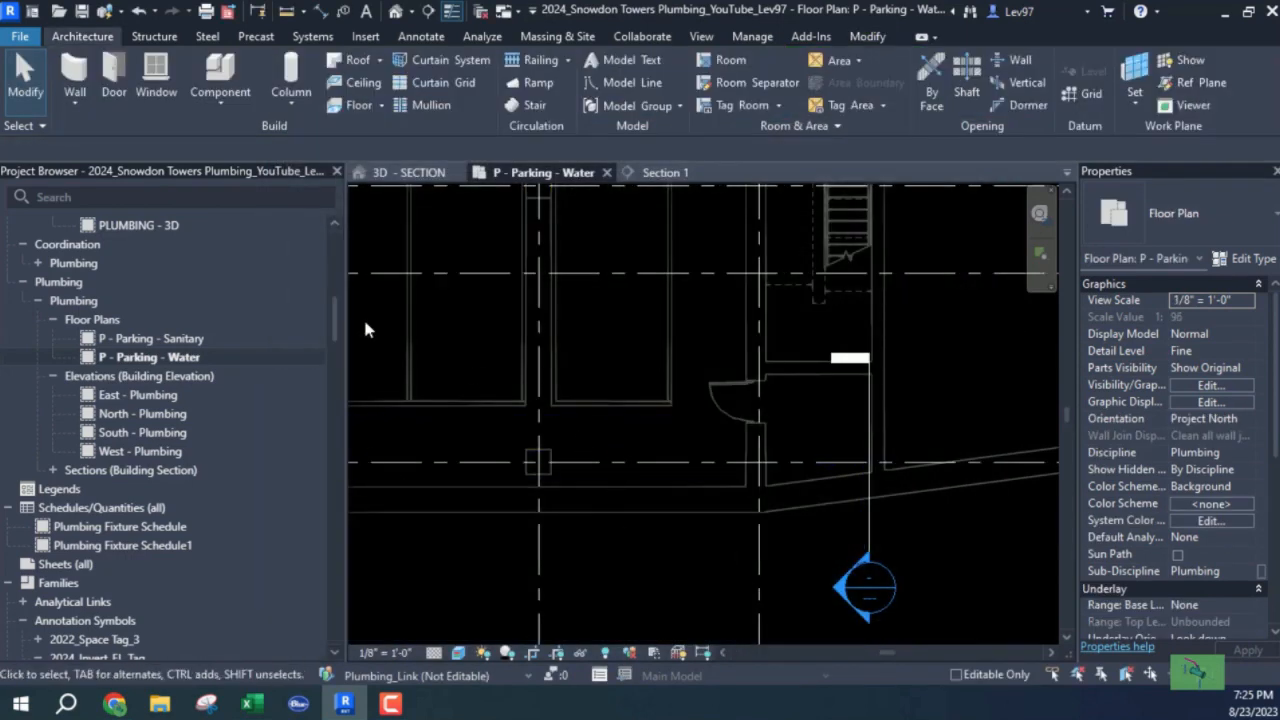
left_click(139, 11)
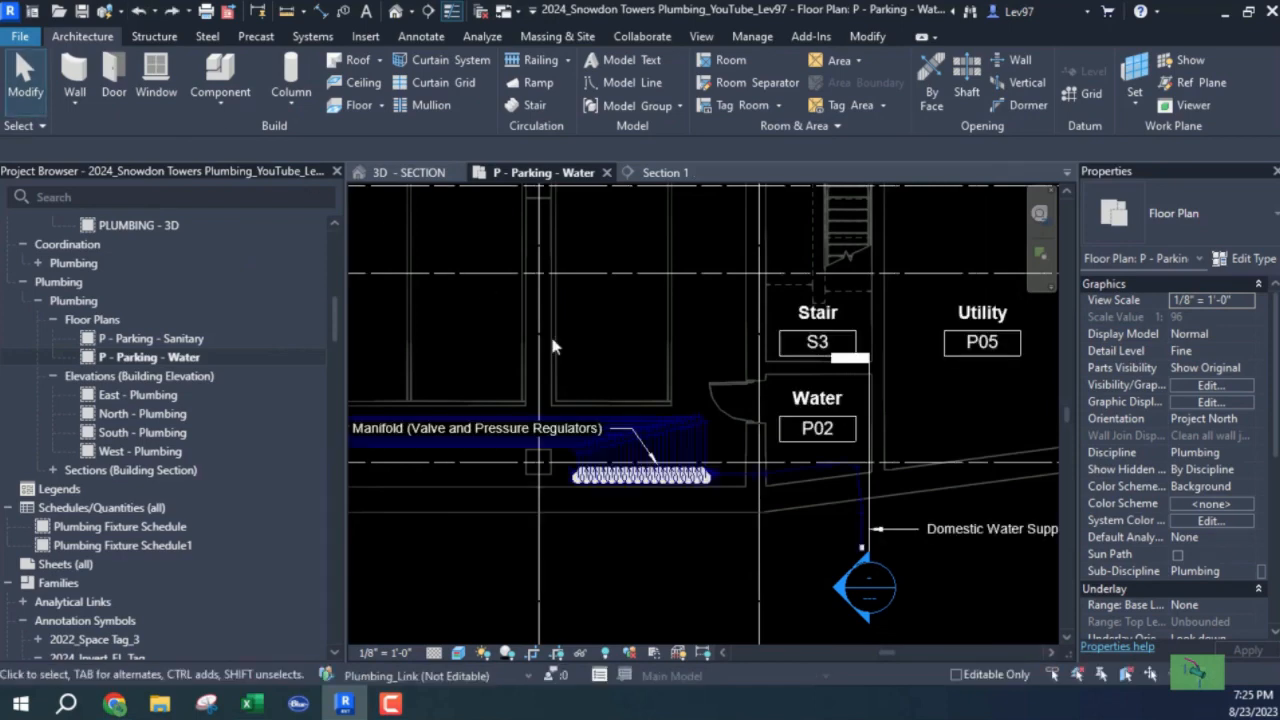
Step: Examine the domestic water entrance piping around Water room P02 in plan and in the Section 1 view
middle_click_drag(635, 322, 542, 314)
scroll(542, 314, "up", 4)
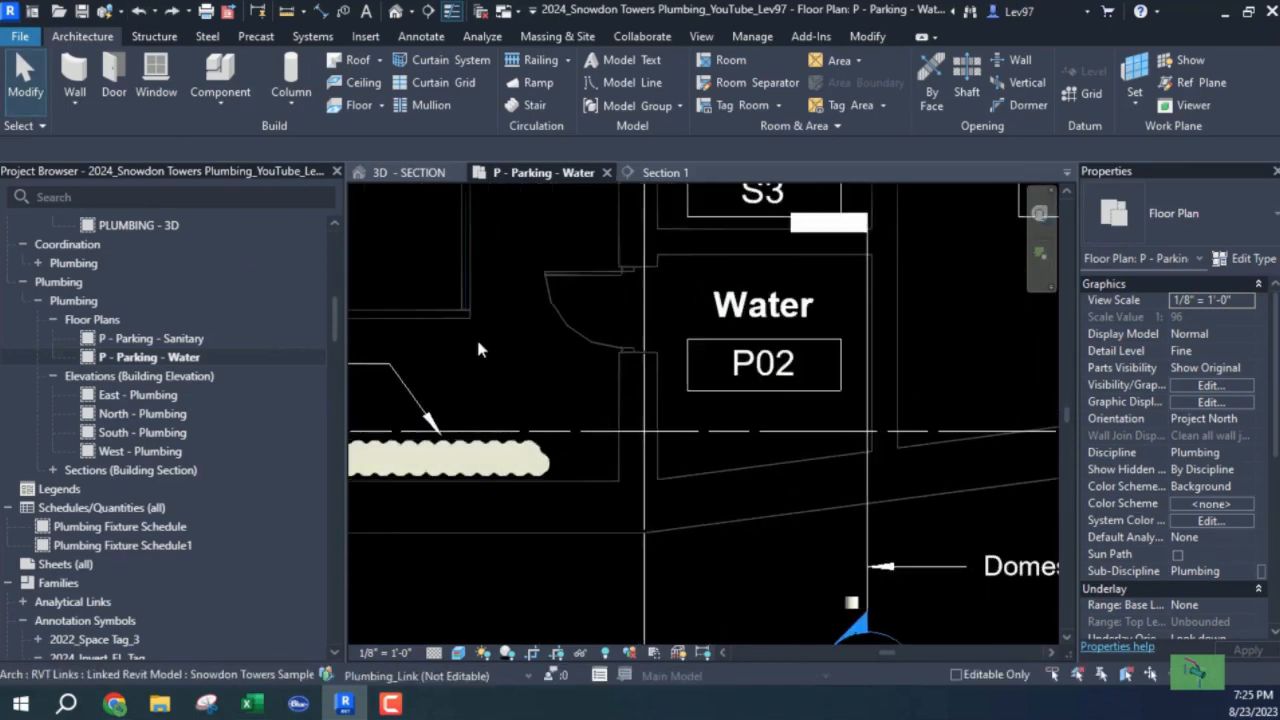
middle_click_drag(720, 454, 643, 413)
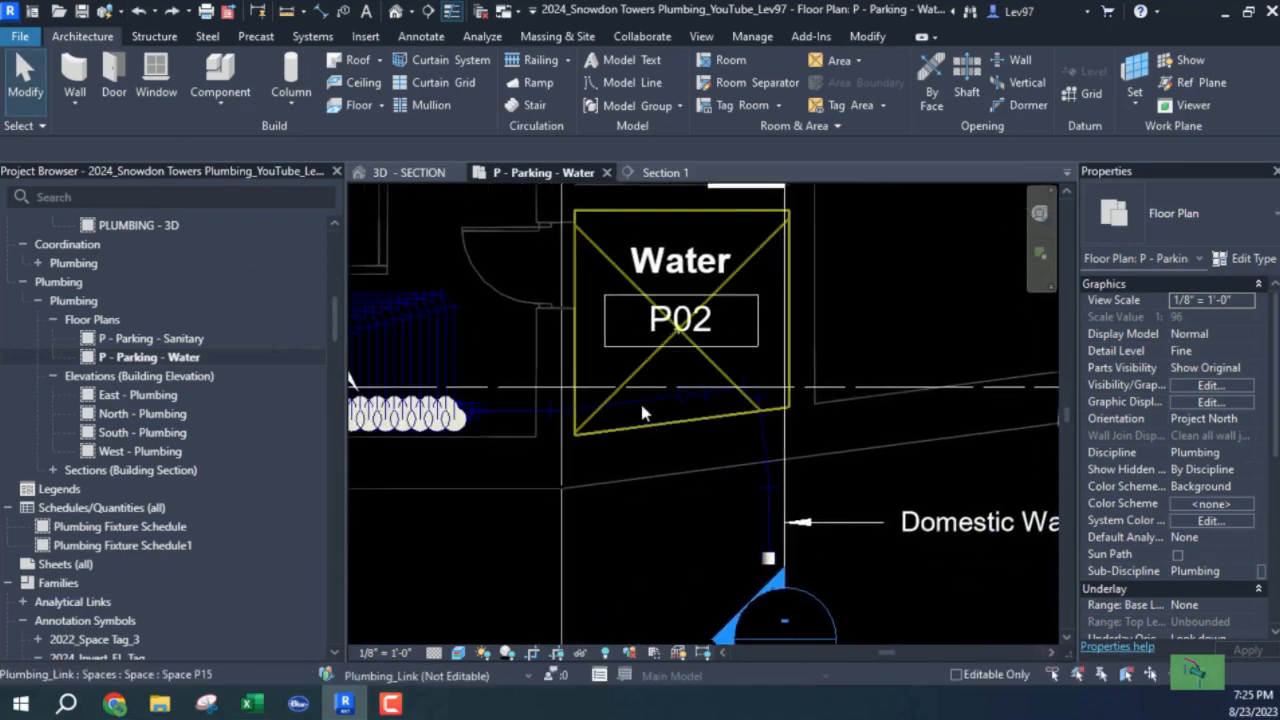
left_click(660, 174)
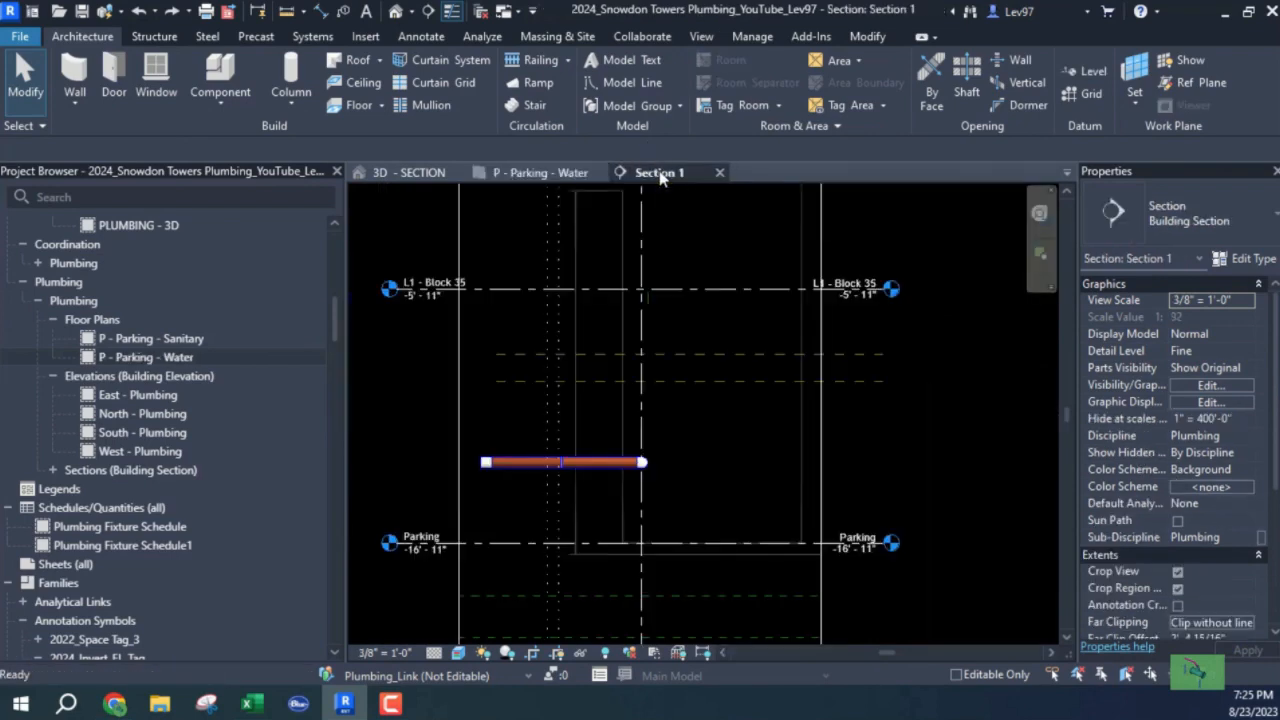
middle_click_drag(563, 510, 656, 421)
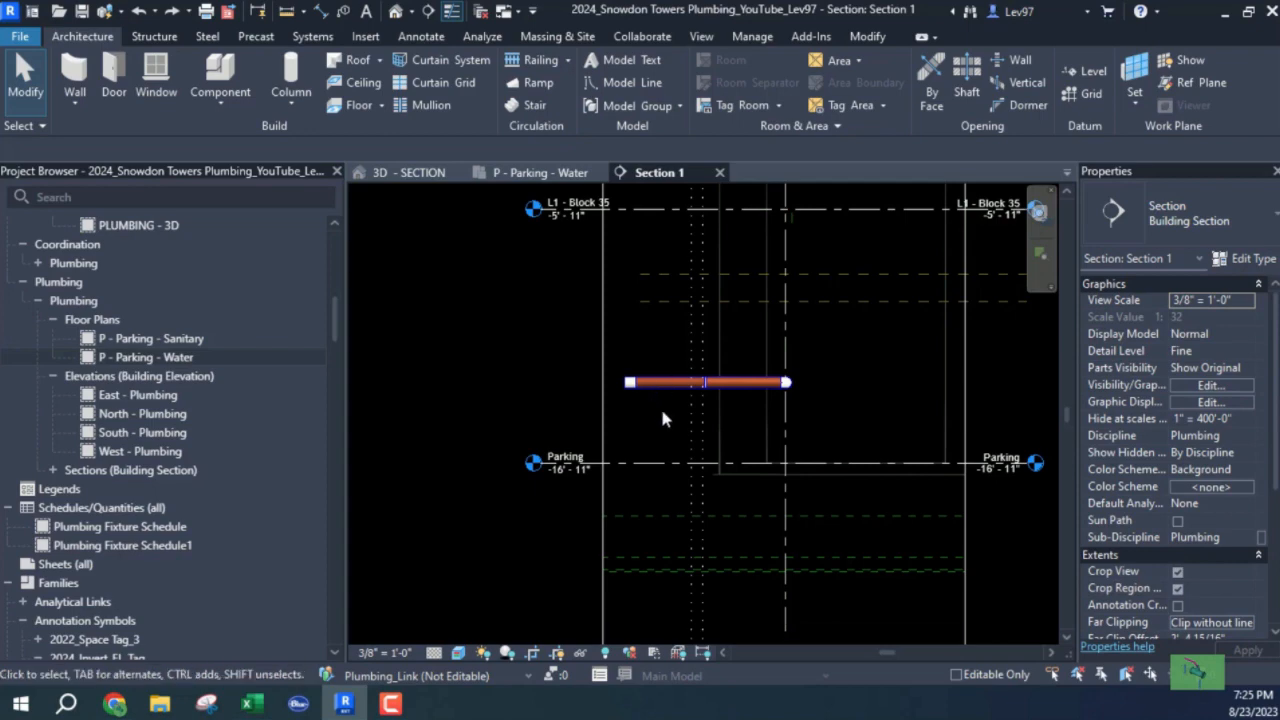
middle_click_drag(643, 412, 700, 366)
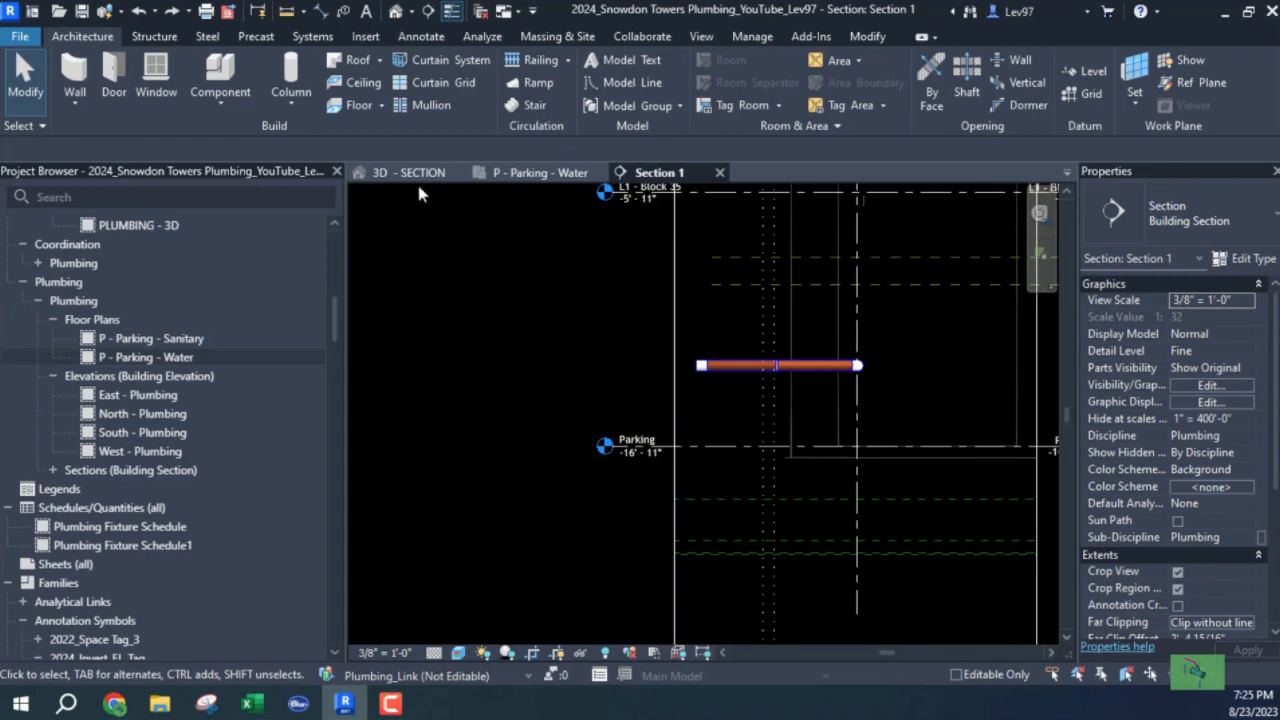
Step: In the P - Parking - Water plan, draw a straight 6" PVC - DWV pipe about 8'-6" long just east of the section line
left_click(537, 173)
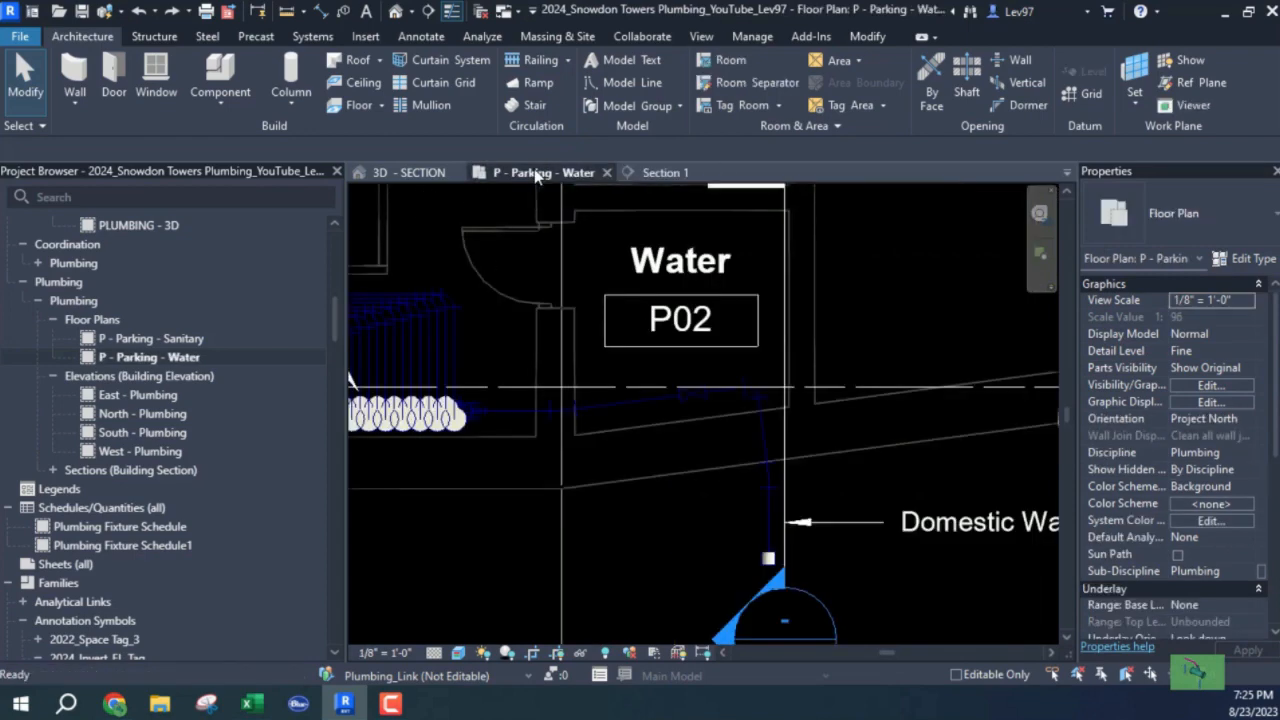
middle_click_drag(670, 376, 603, 270)
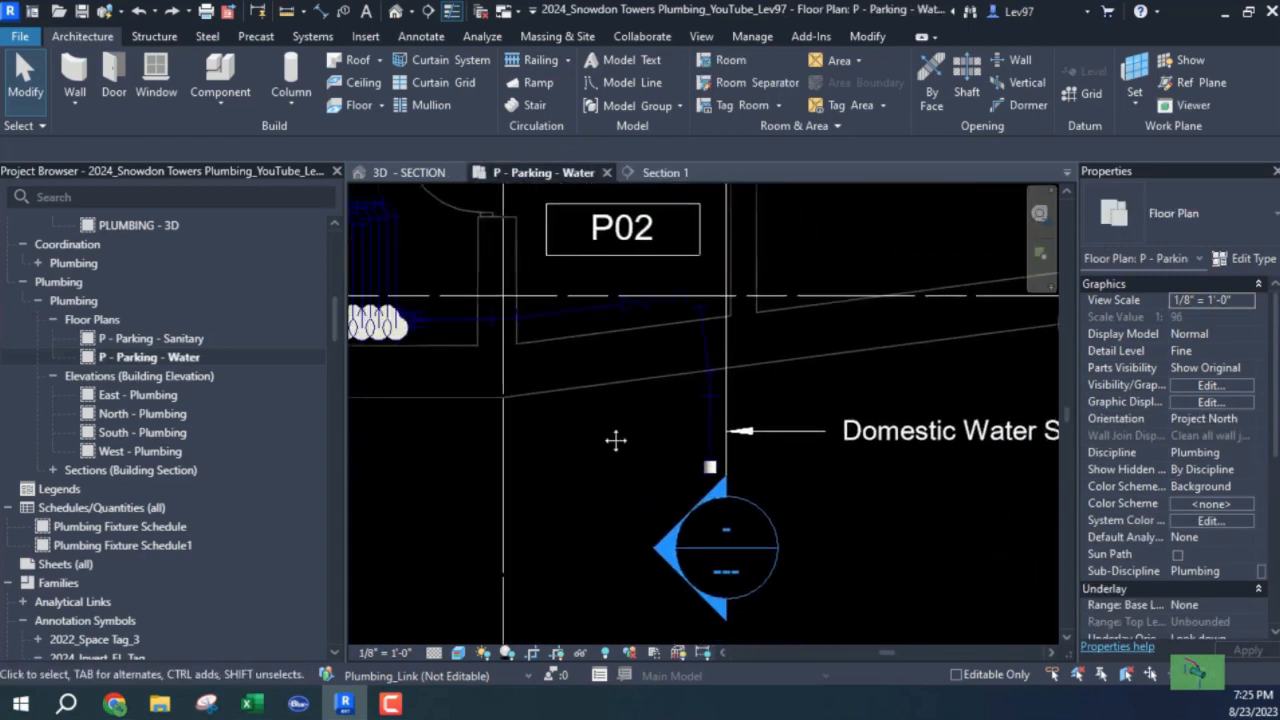
mouse_move(614, 437)
middle_mouse_down()
mouse_move(543, 442)
mouse_move(642, 456)
mouse_move(730, 502)
middle_mouse_up()
scroll(540, 408, "down", 1)
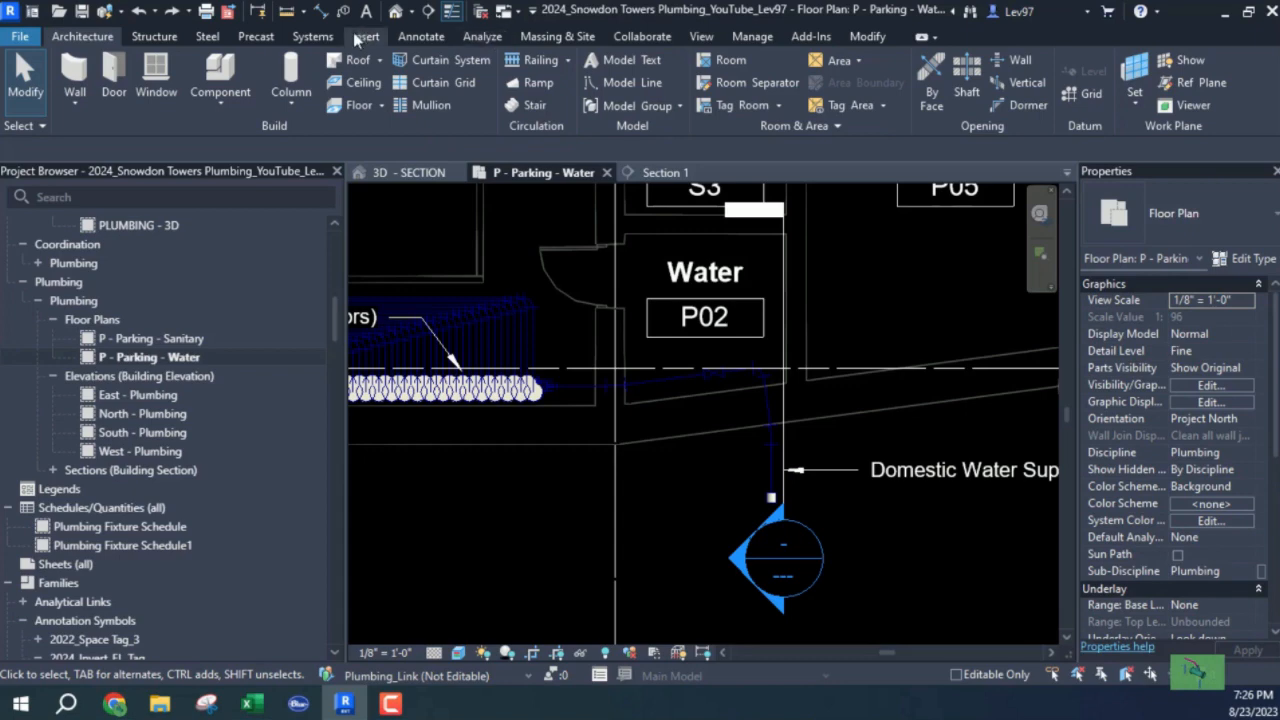
left_click(303, 38)
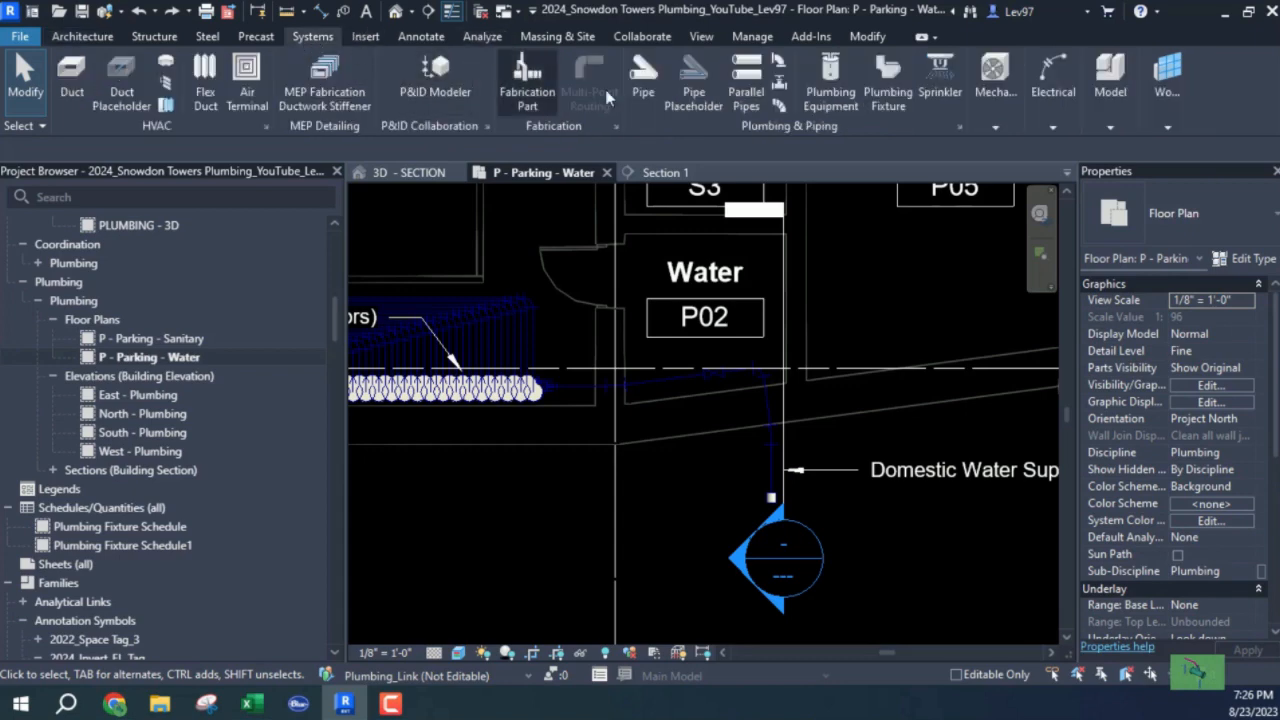
left_click(644, 75)
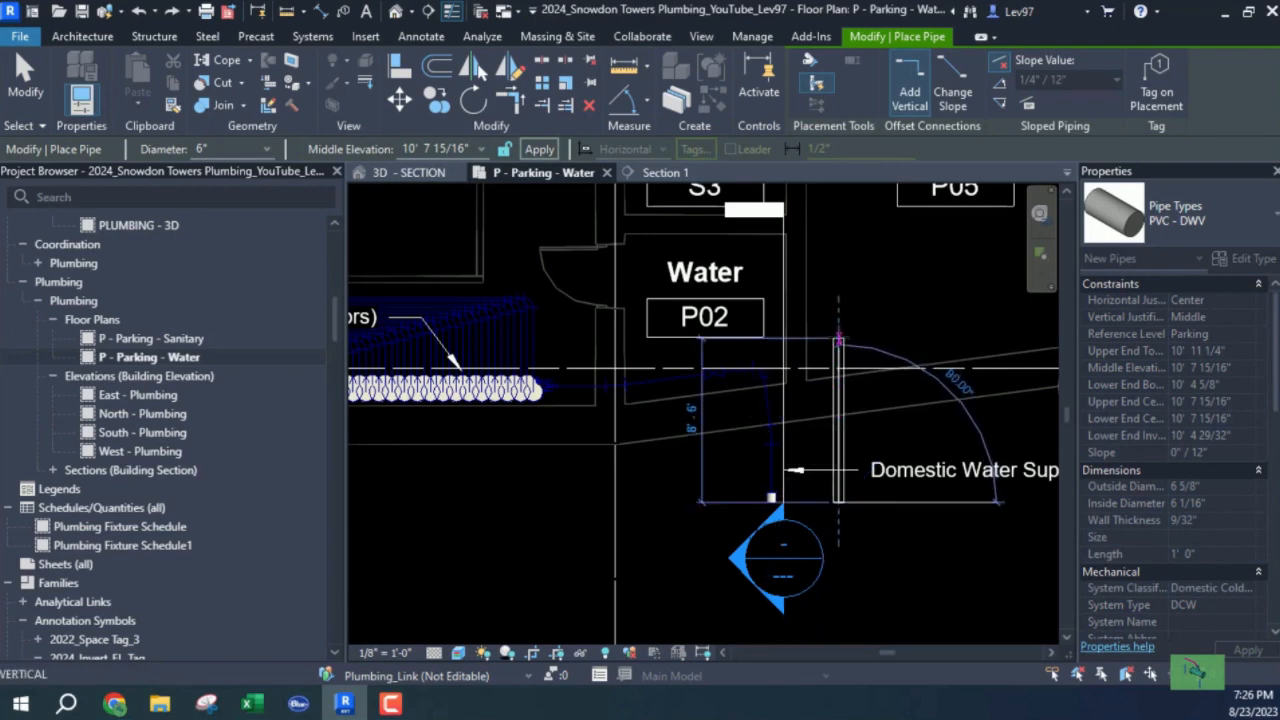
left_click(838, 341)
key("Escape")
key("Escape")
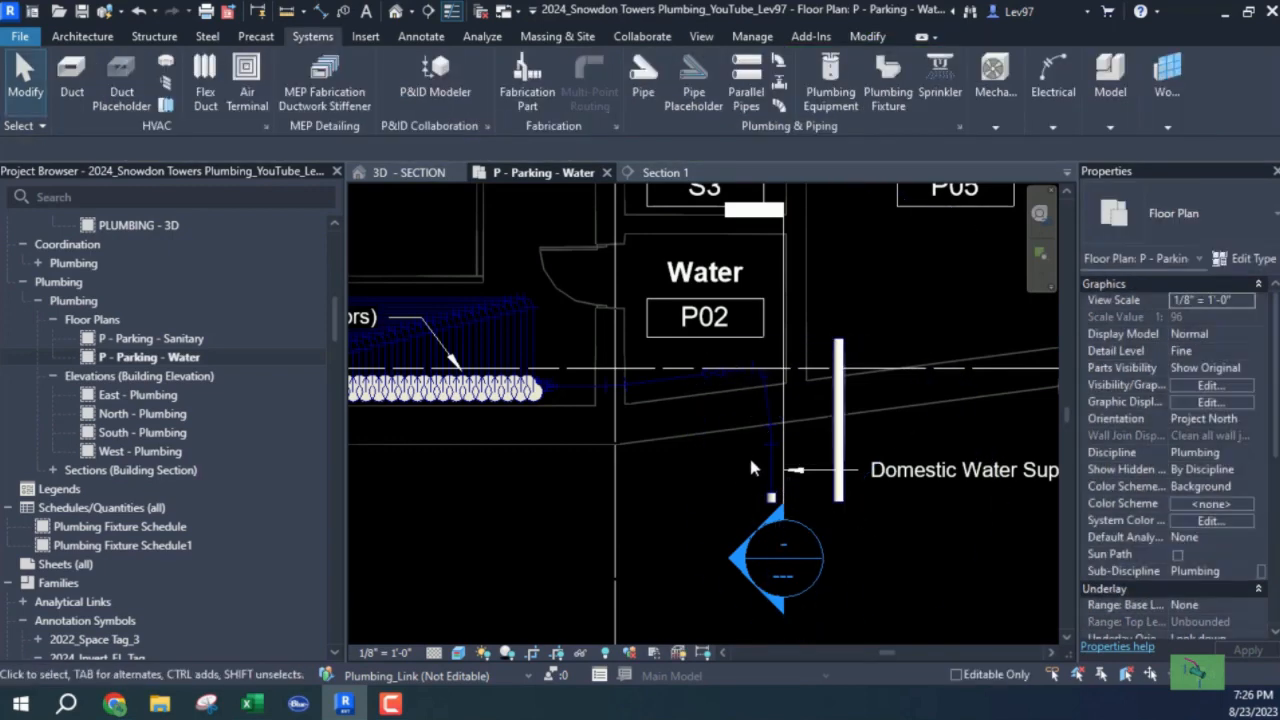
Step: Inspect the properties of the linked copper pipe at Water room P02 and of the newly drawn pipe, clearing the selection after each
scroll(740, 472, "up", 2)
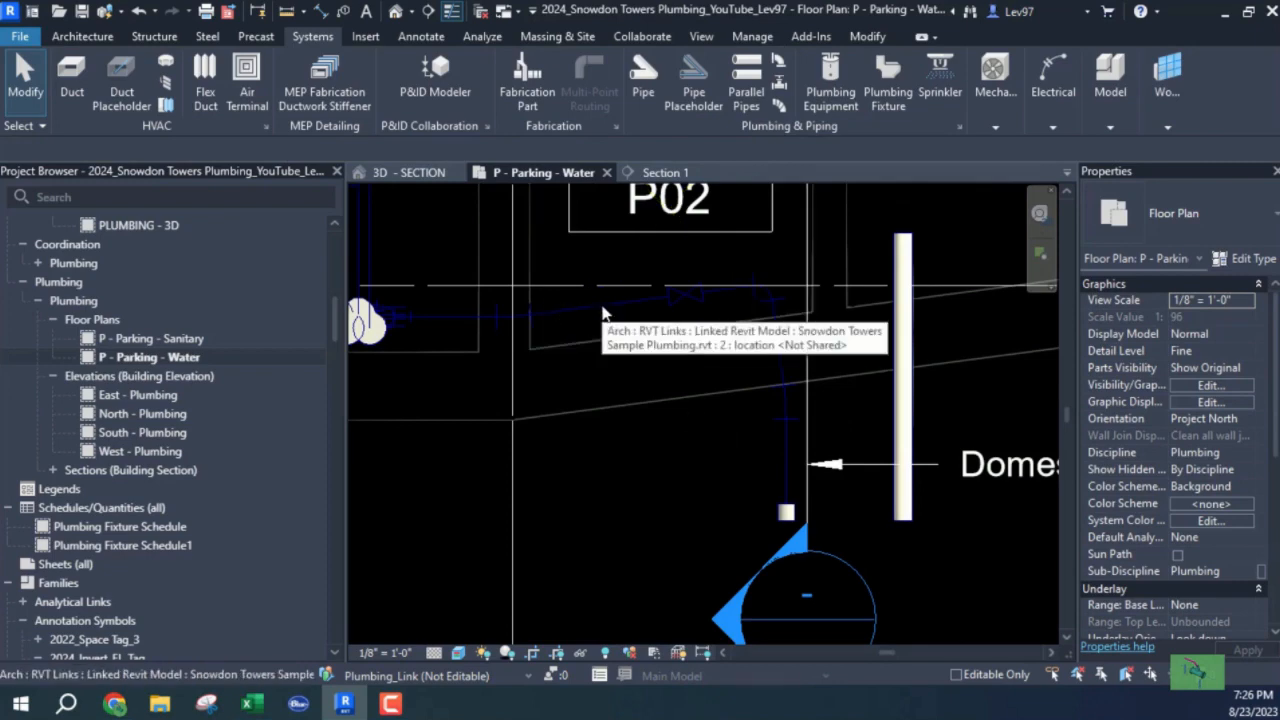
key("Tab")
left_click(603, 313)
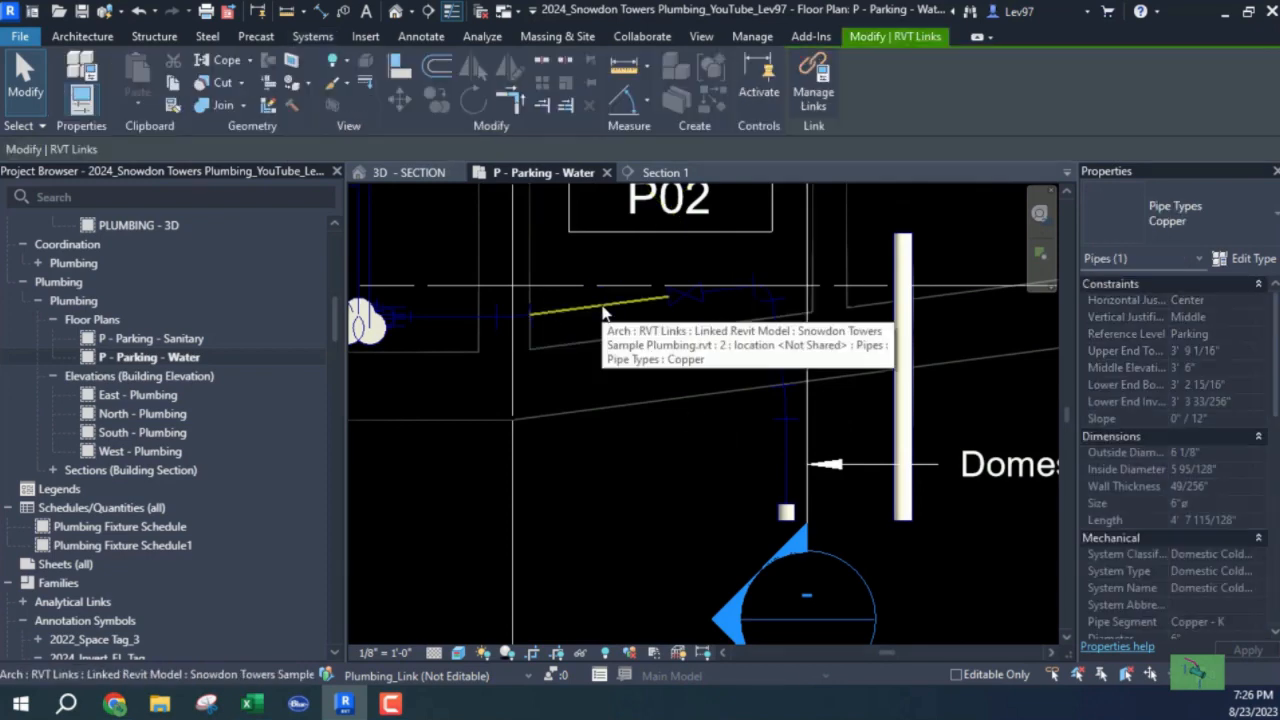
left_click(682, 480)
left_click(890, 450)
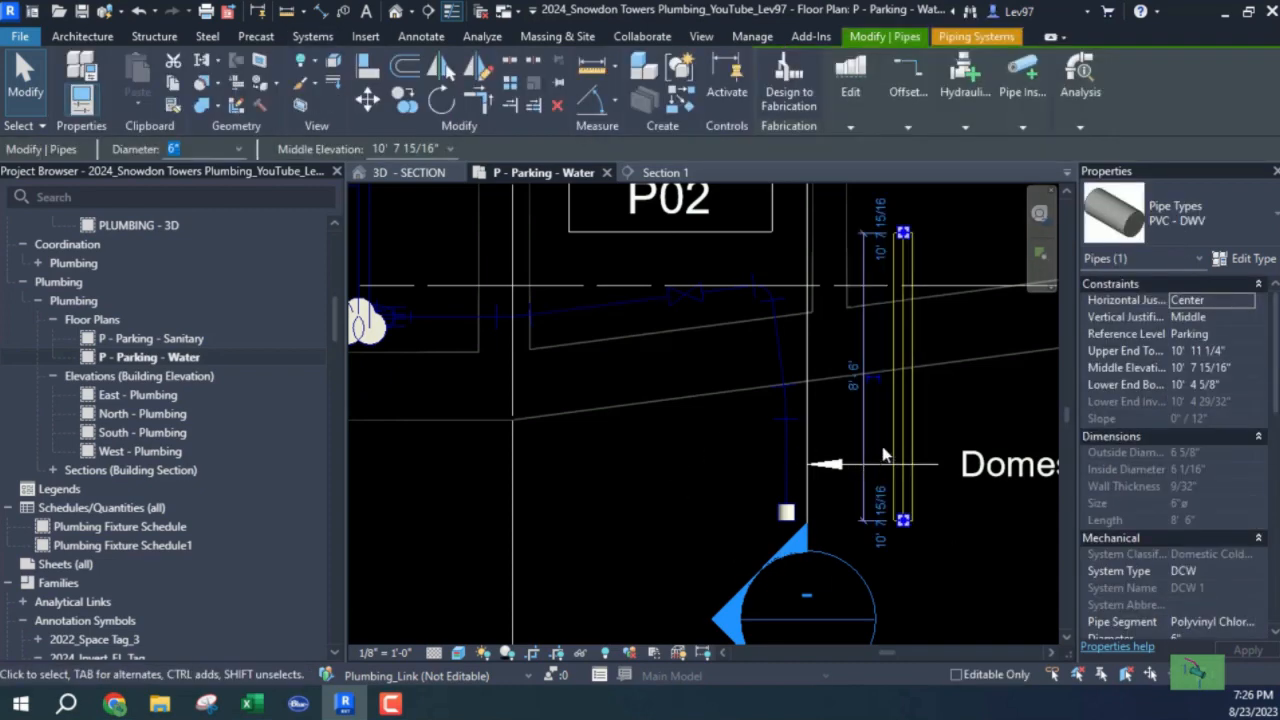
left_click(671, 486)
middle_click_drag(671, 486, 531, 488)
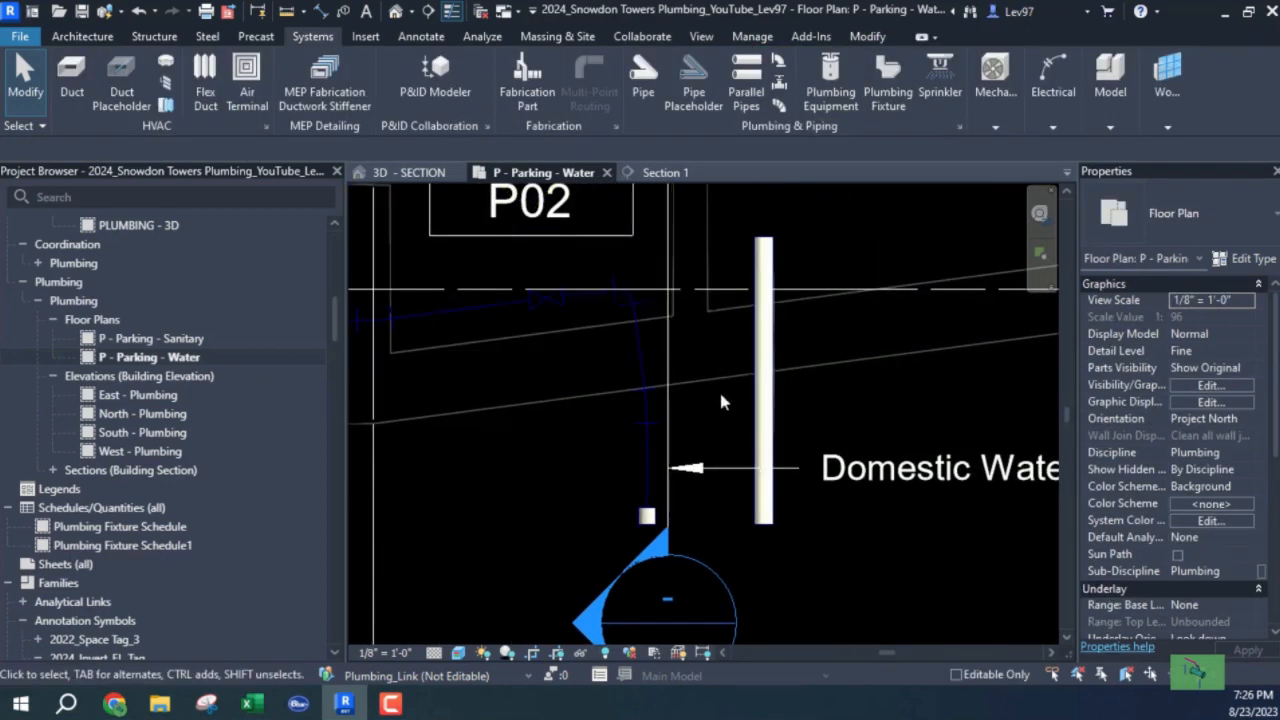
Step: Move the 6" pipe onto the linked domestic water pipe in plan, and lower it in Section 1 to about 2'-11" below Parking level
left_click_drag(764, 398, 594, 406)
scroll(749, 411, "down", 2)
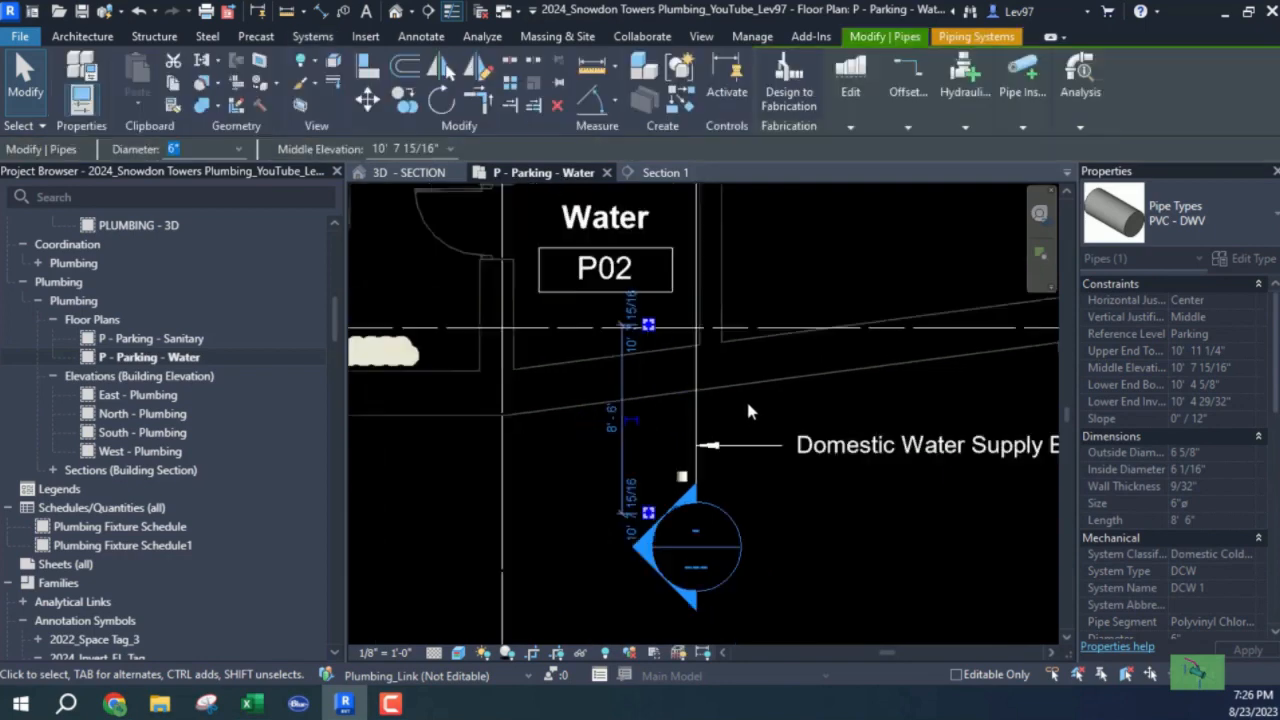
middle_click_drag(750, 412, 756, 472)
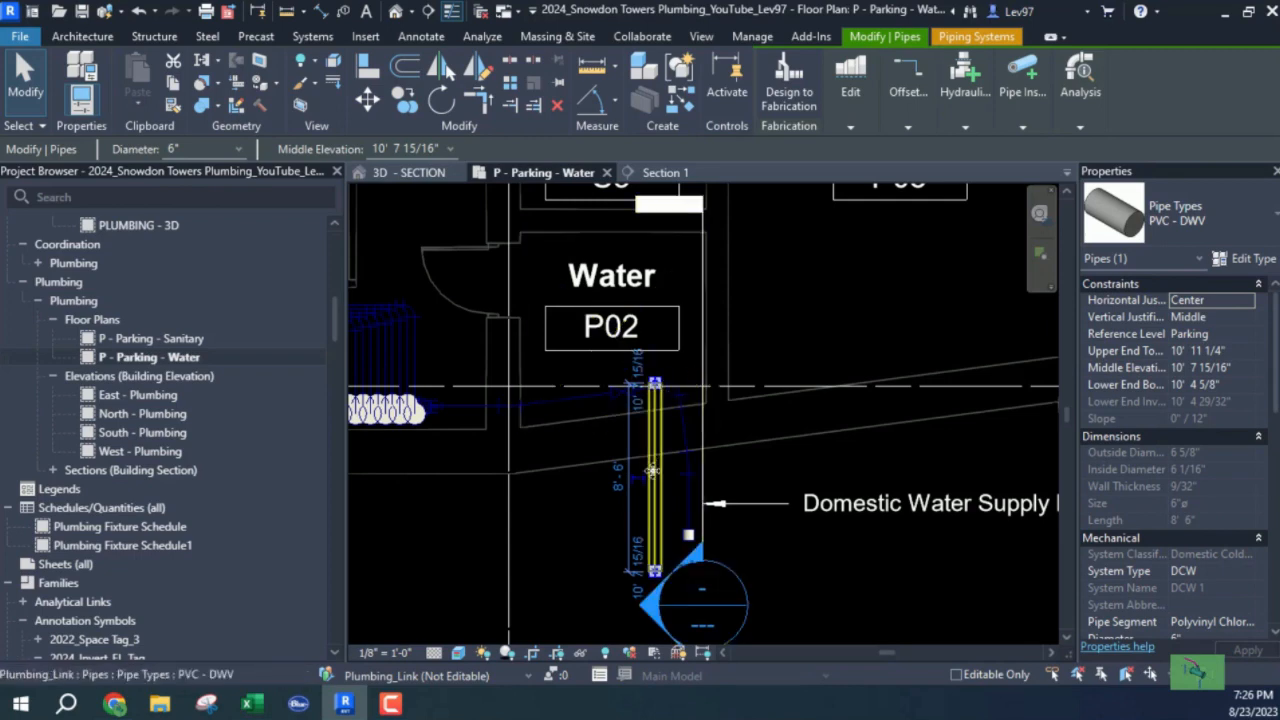
left_click_drag(683, 478, 688, 458)
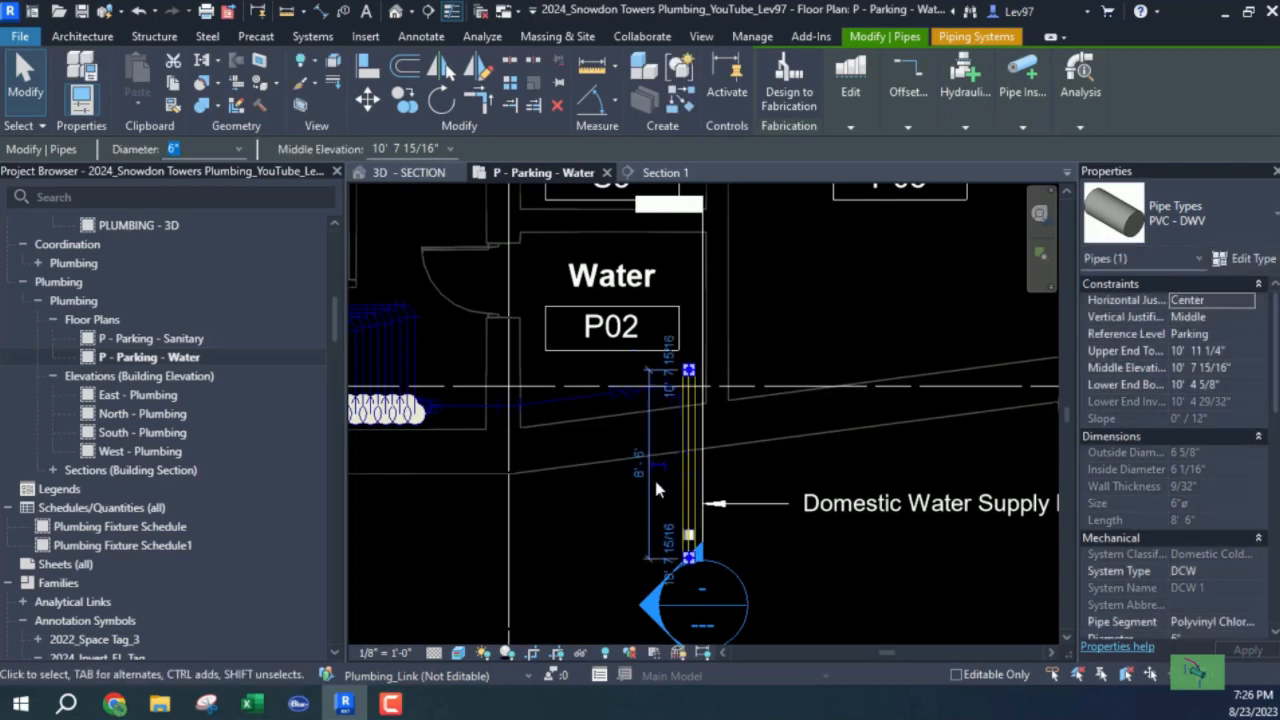
left_click(660, 174)
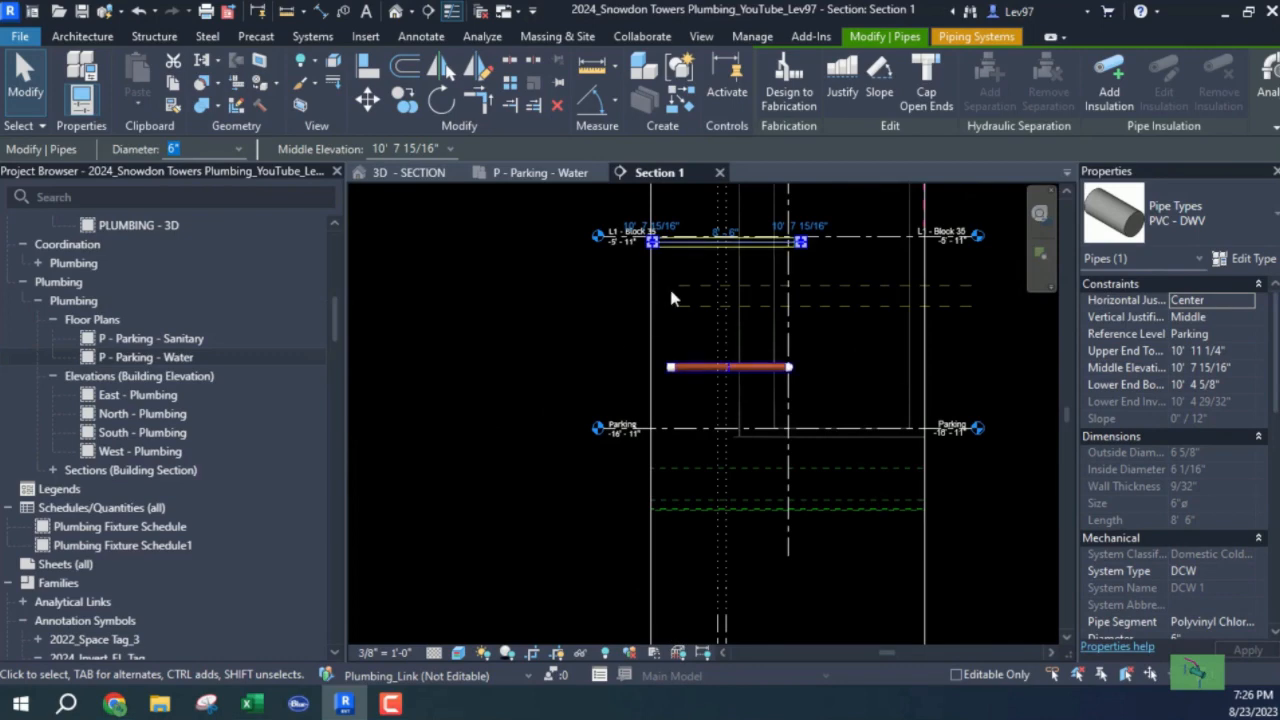
left_click_drag(690, 245, 670, 490)
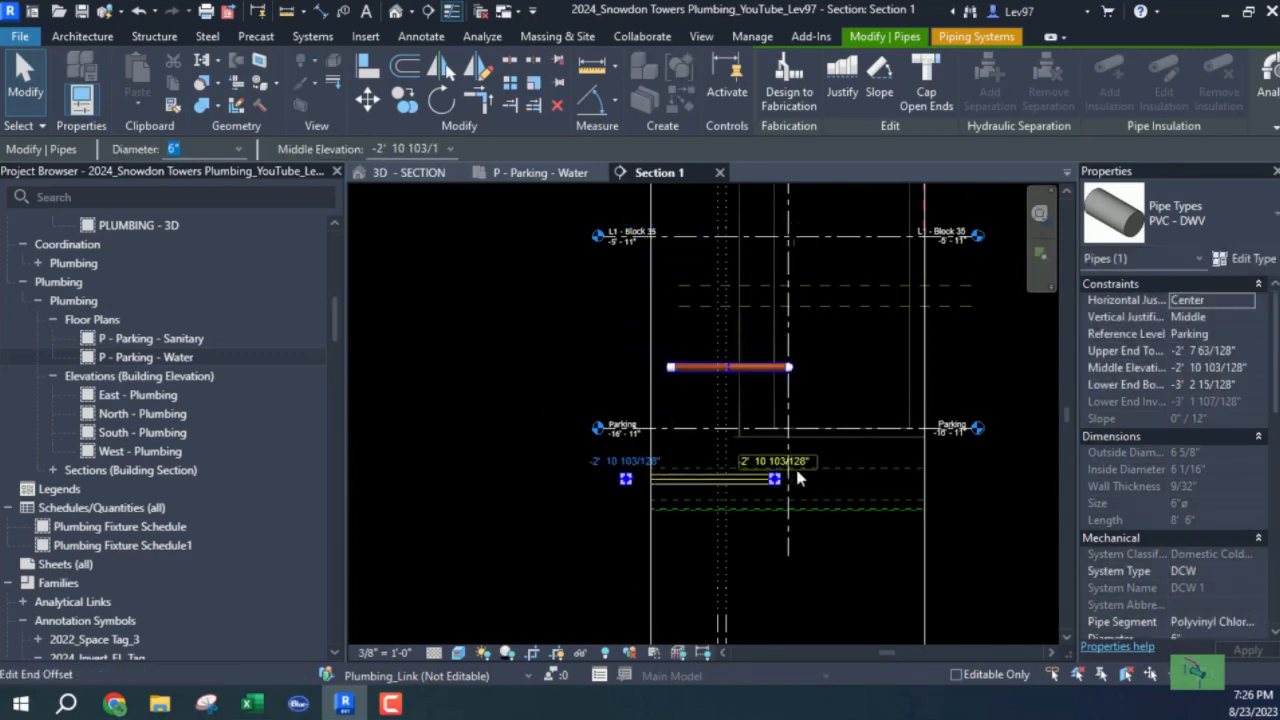
Step: Draw a vertical 6" pipe from the building-side end of the lowered pipe up to about 2'-0" above Parking level
scroll(795, 465, "up", 2)
right_click(763, 487)
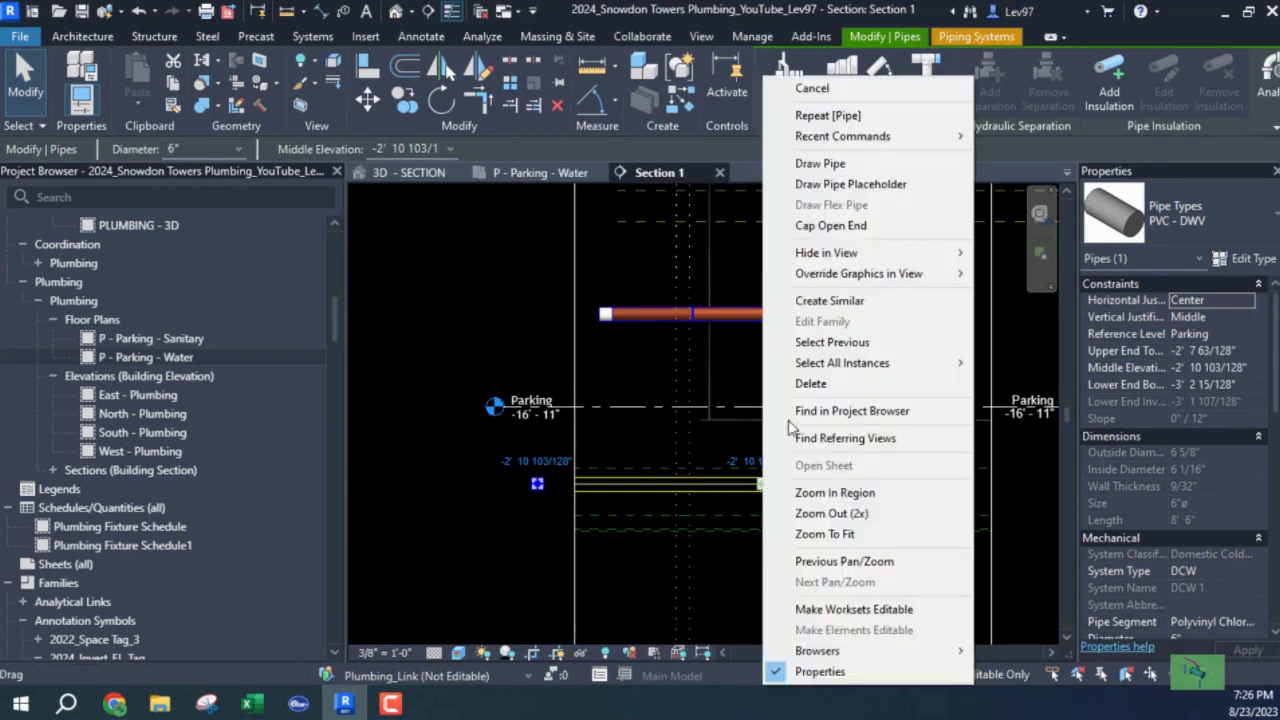
left_click(835, 164)
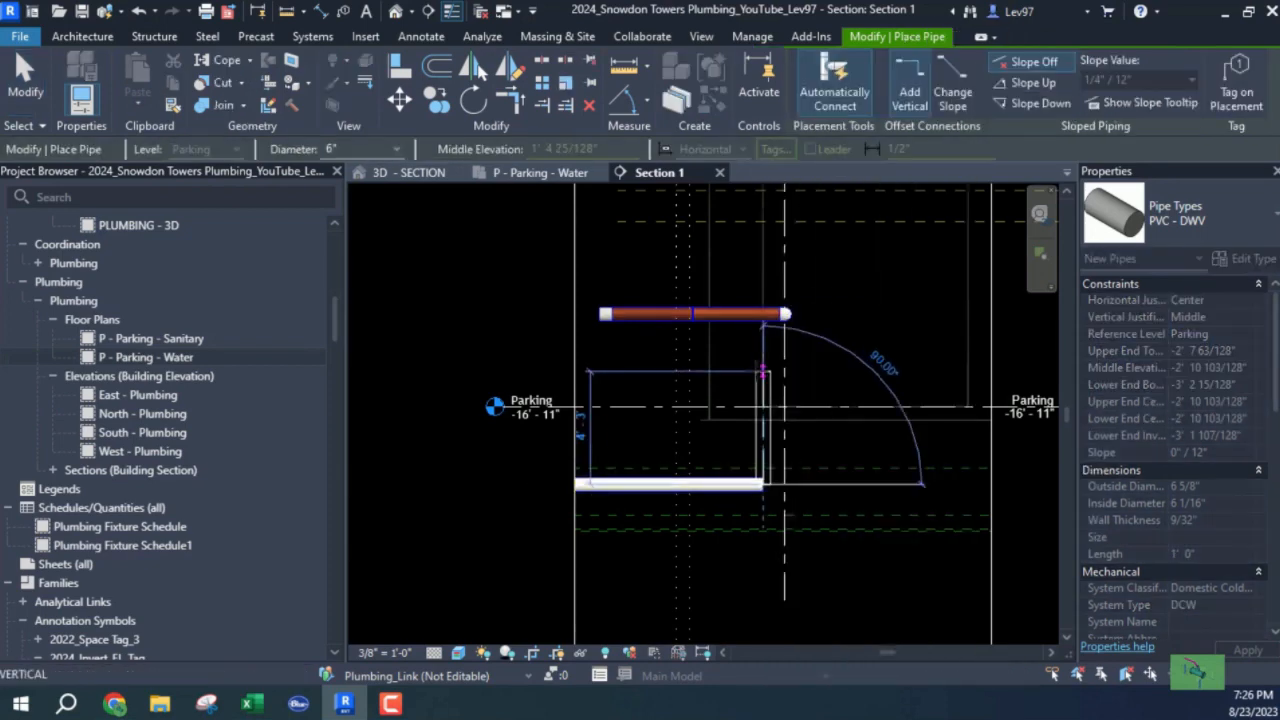
left_click(763, 358)
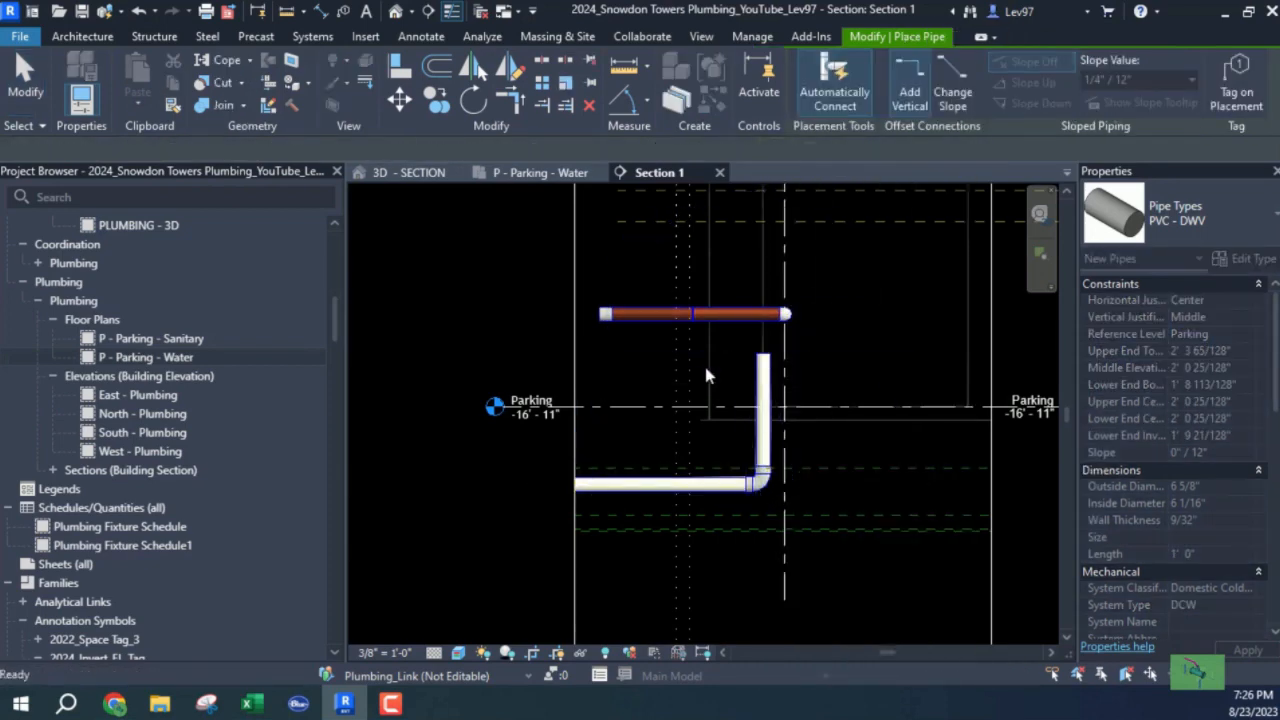
key("Escape")
key("Escape")
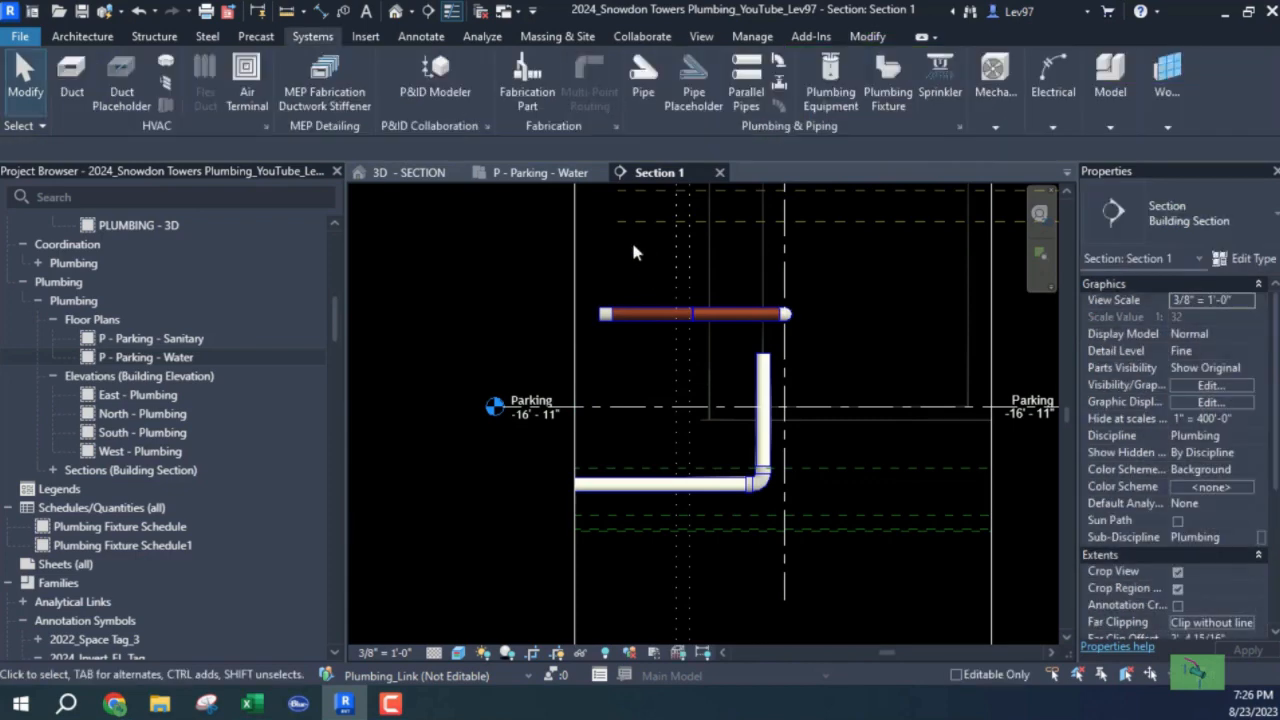
Step: In the P - Parking - Water plan, nudge the new riser slightly north and east at Water room P02
left_click(530, 175)
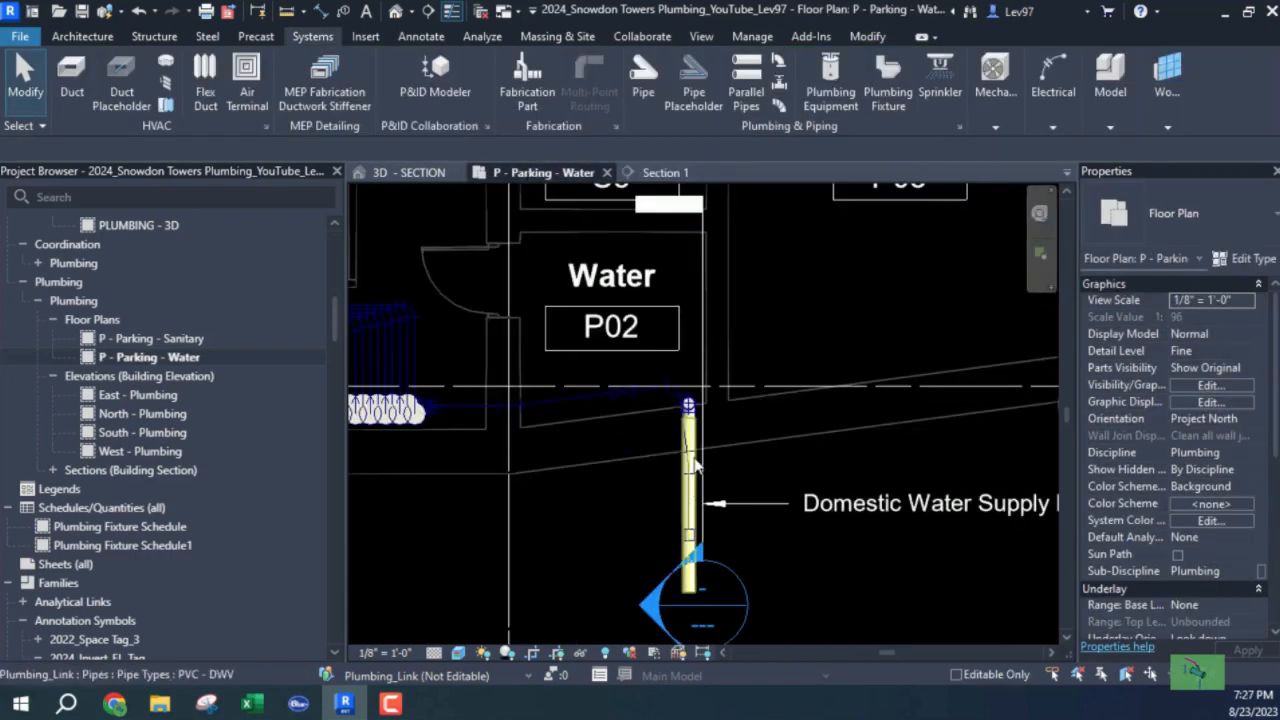
scroll(696, 462, "up", 2)
left_click(687, 378)
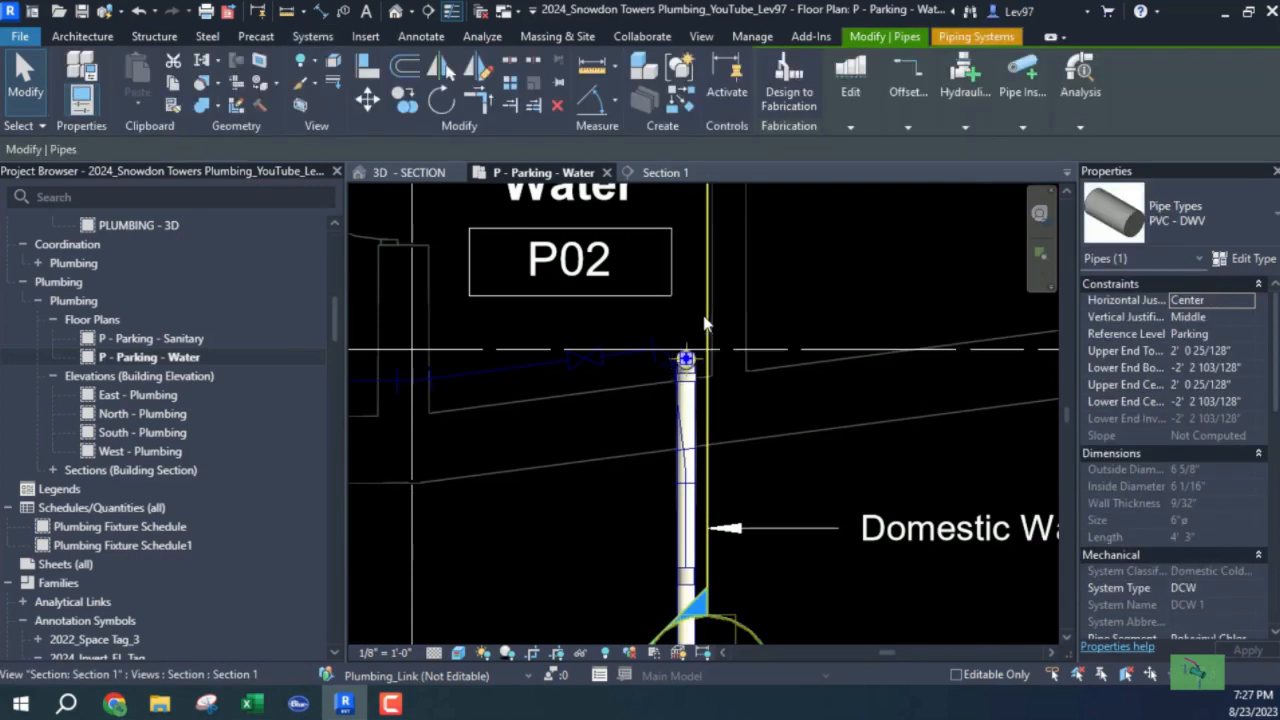
key("Up")
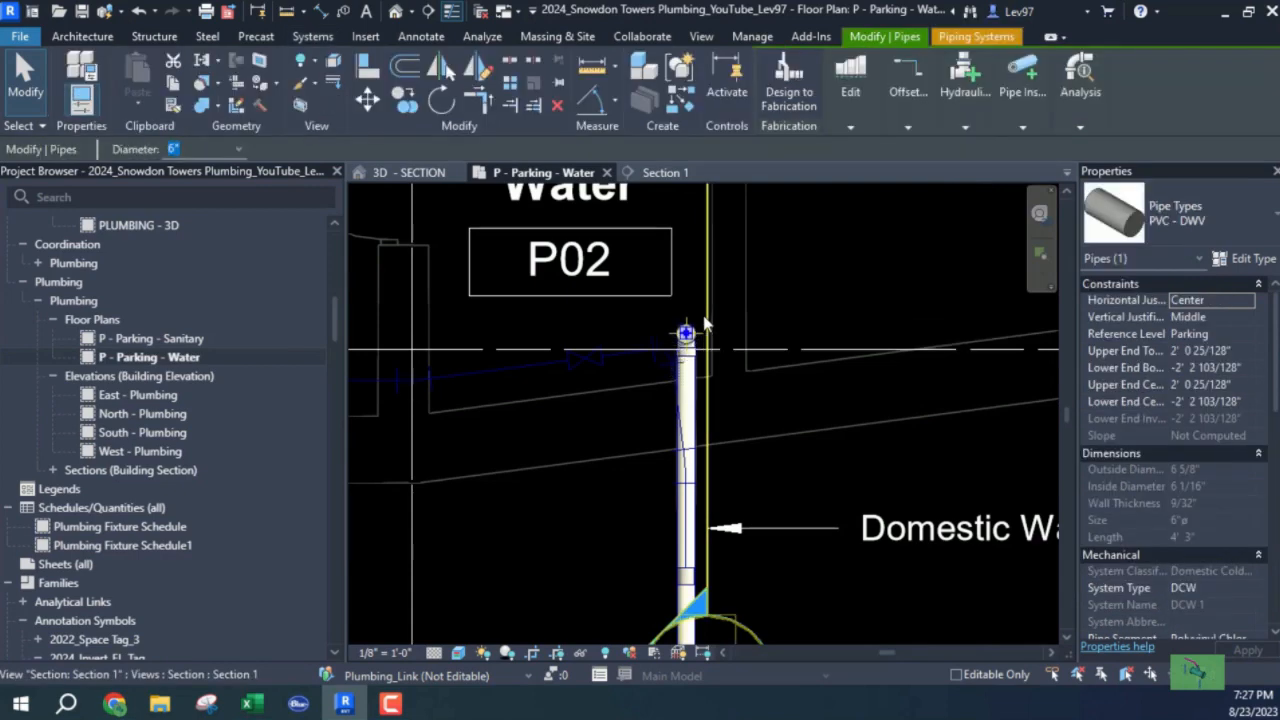
key("Right")
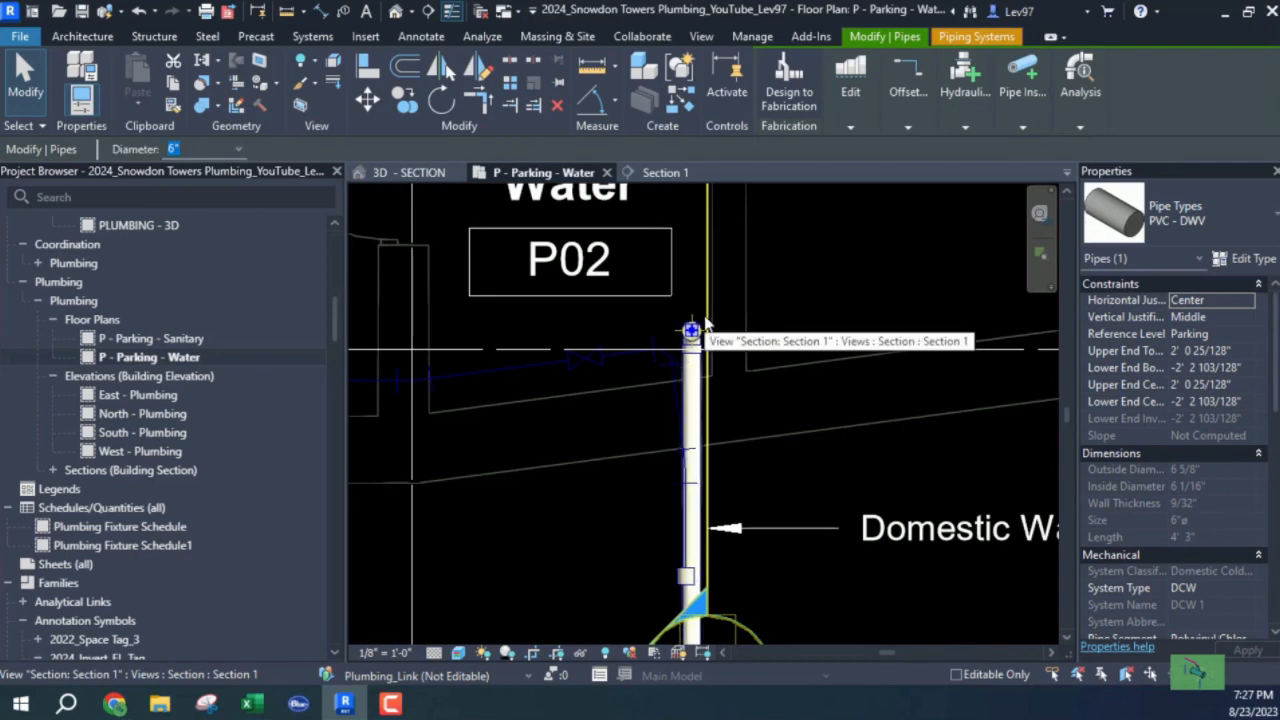
left_click(879, 228)
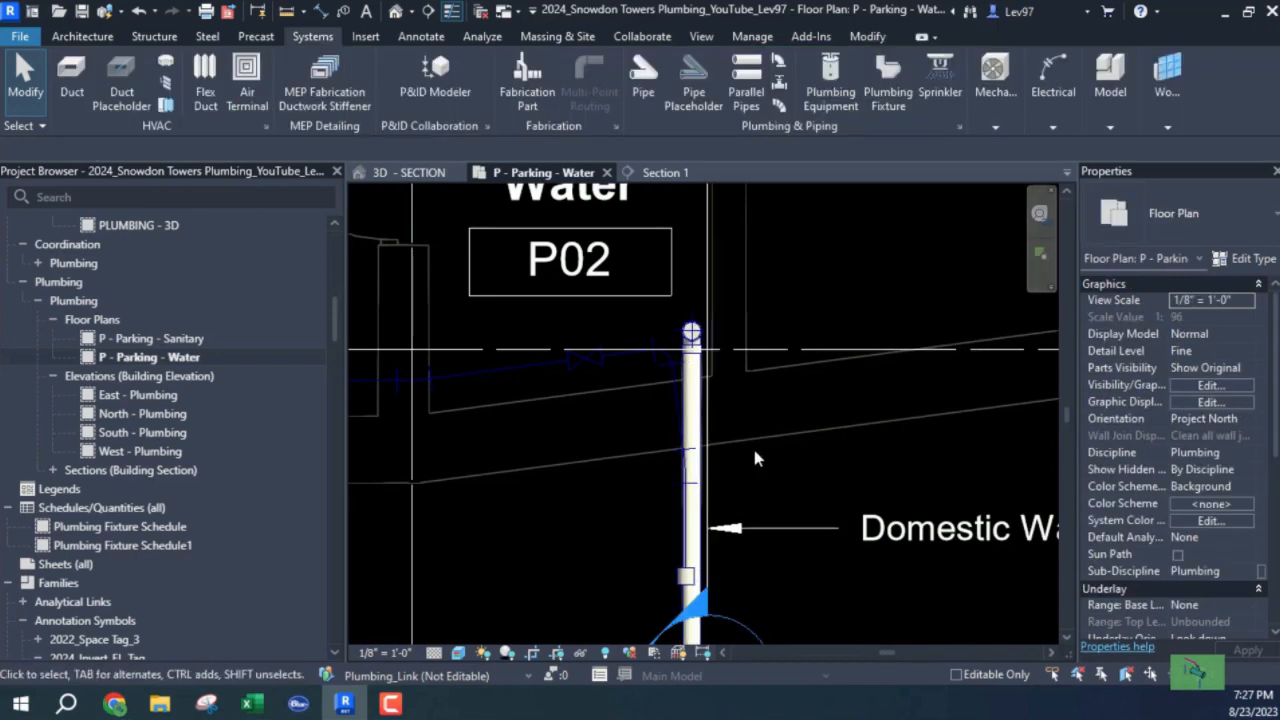
Step: Rotate the Section 1 line 90° and place it across the supply pipe just south of the riser, extending past both sides of Water room P02
left_click(706, 432)
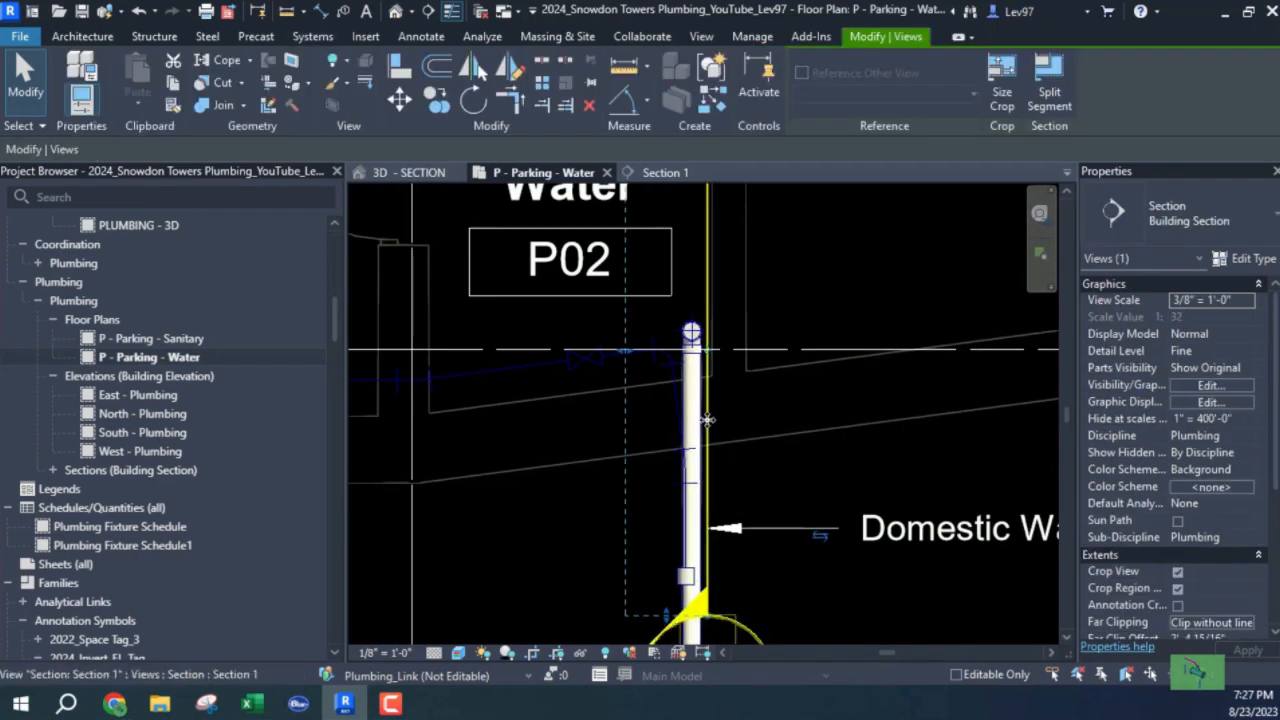
left_click_drag(706, 420, 853, 420)
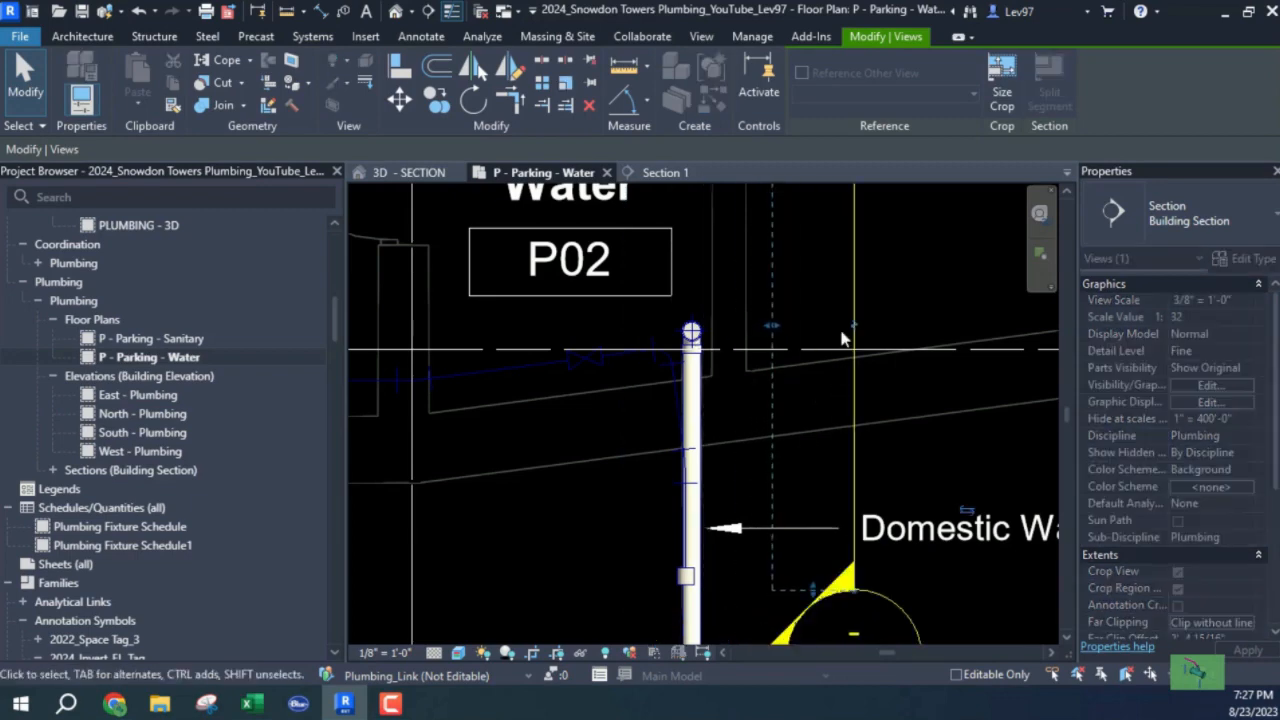
left_click(473, 101)
left_click(508, 149)
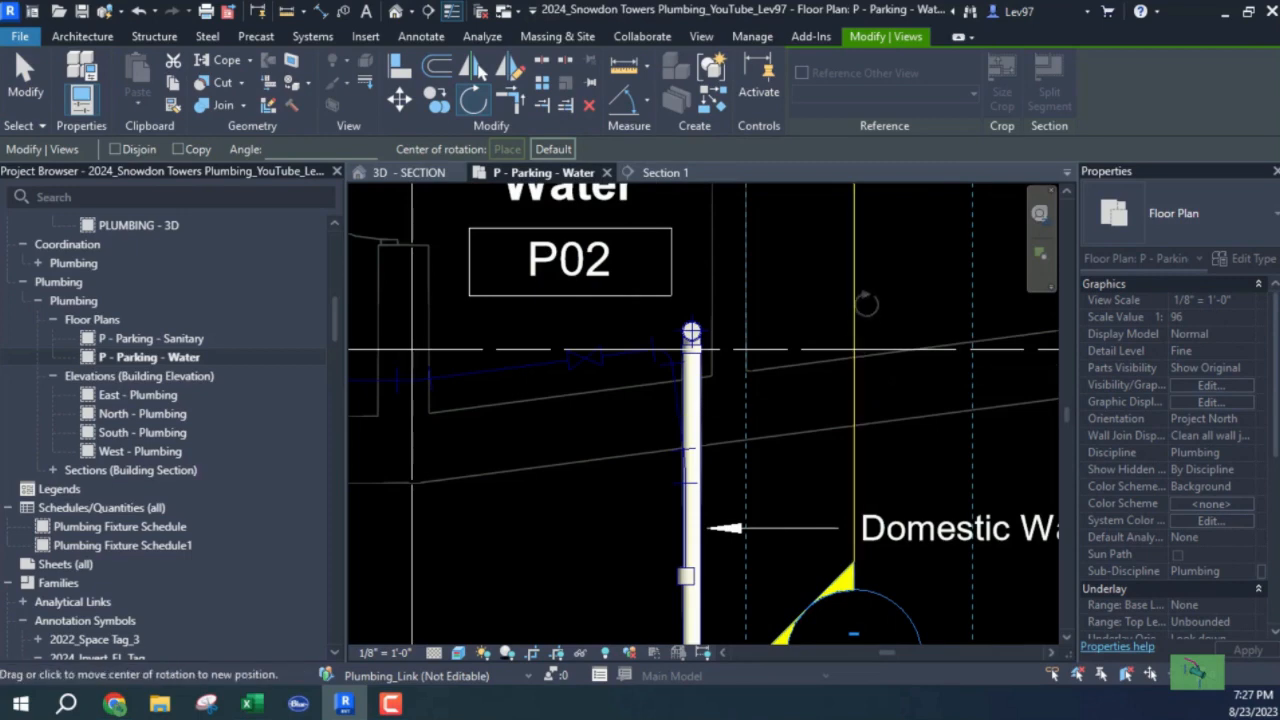
left_click(853, 293)
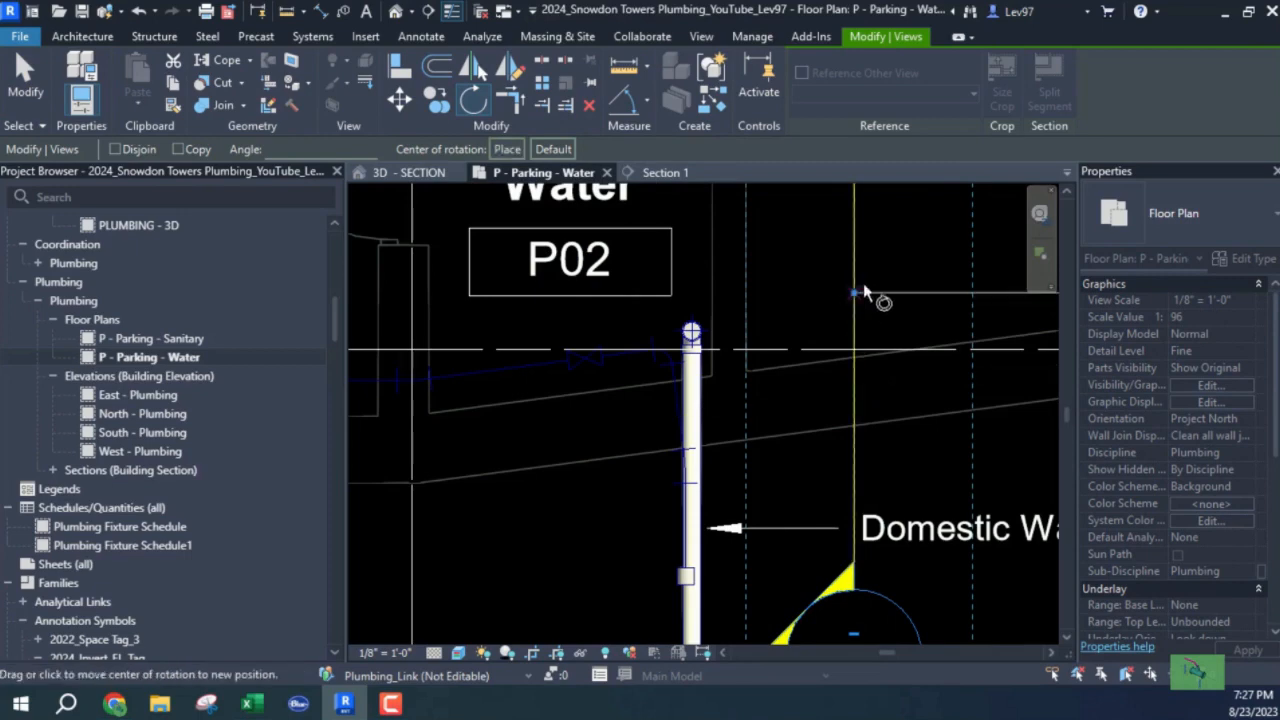
left_click(927, 306)
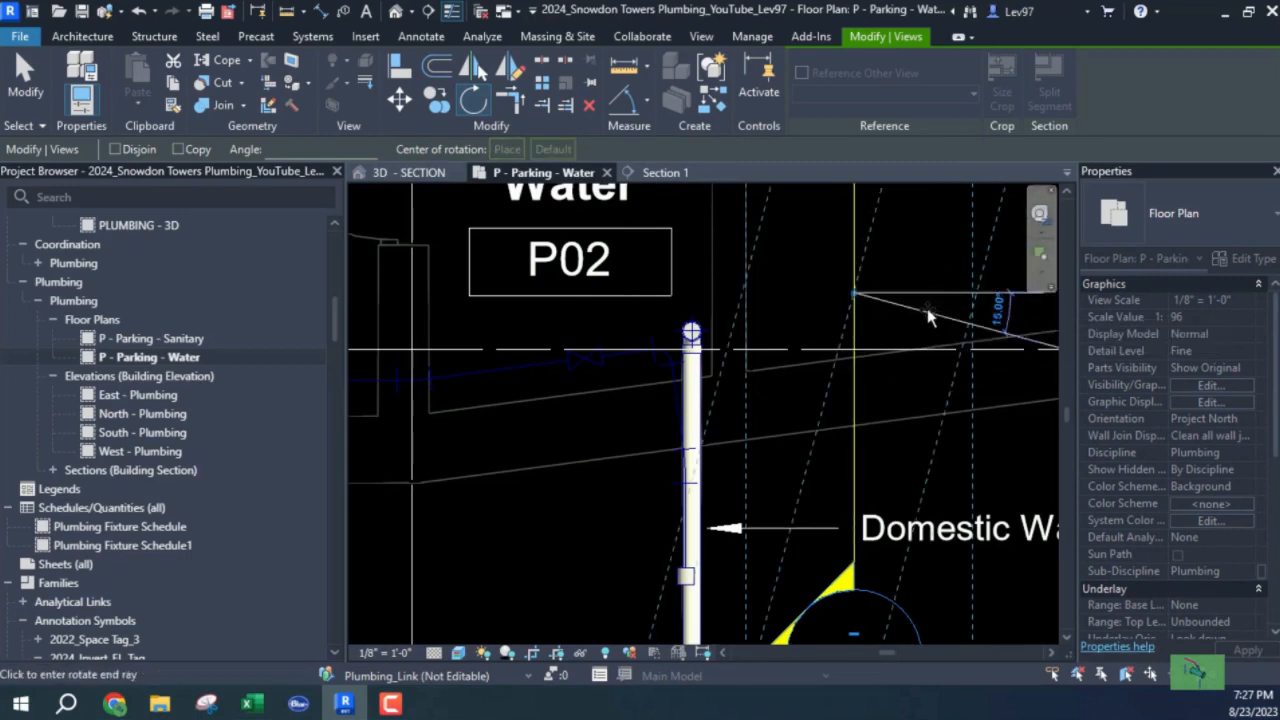
type("90")
key("Return")
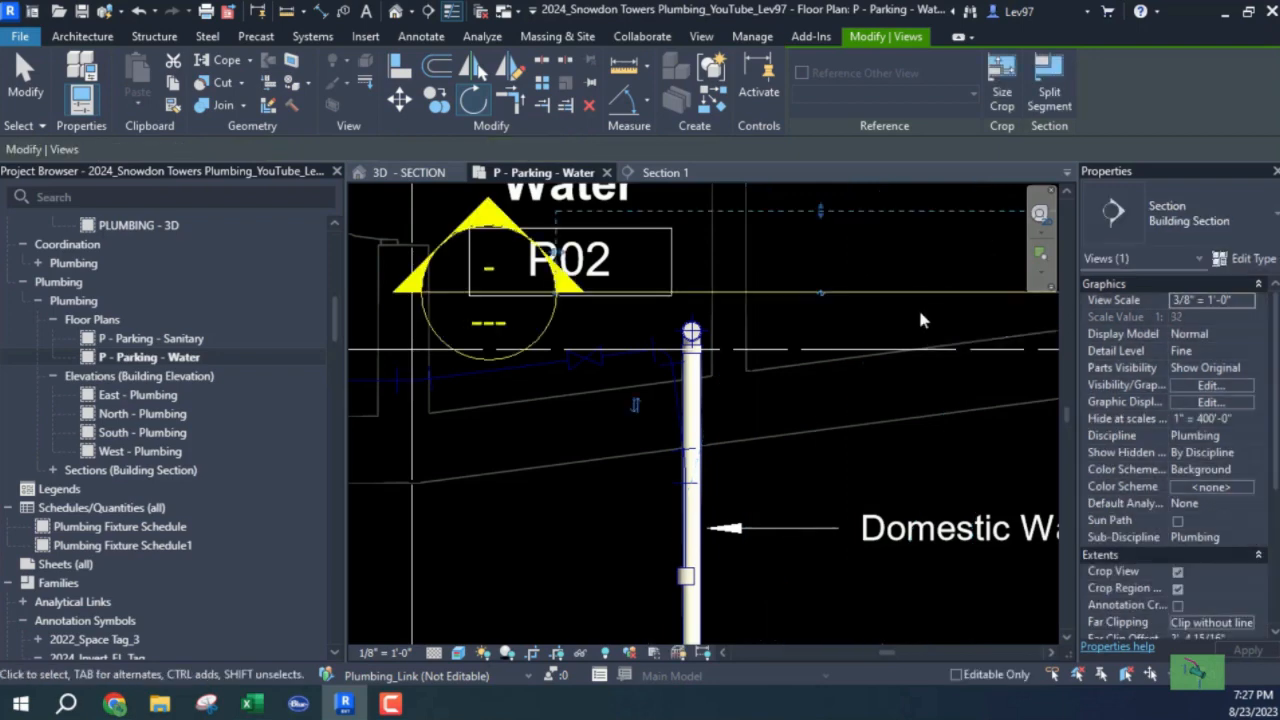
left_click_drag(882, 291, 688, 372)
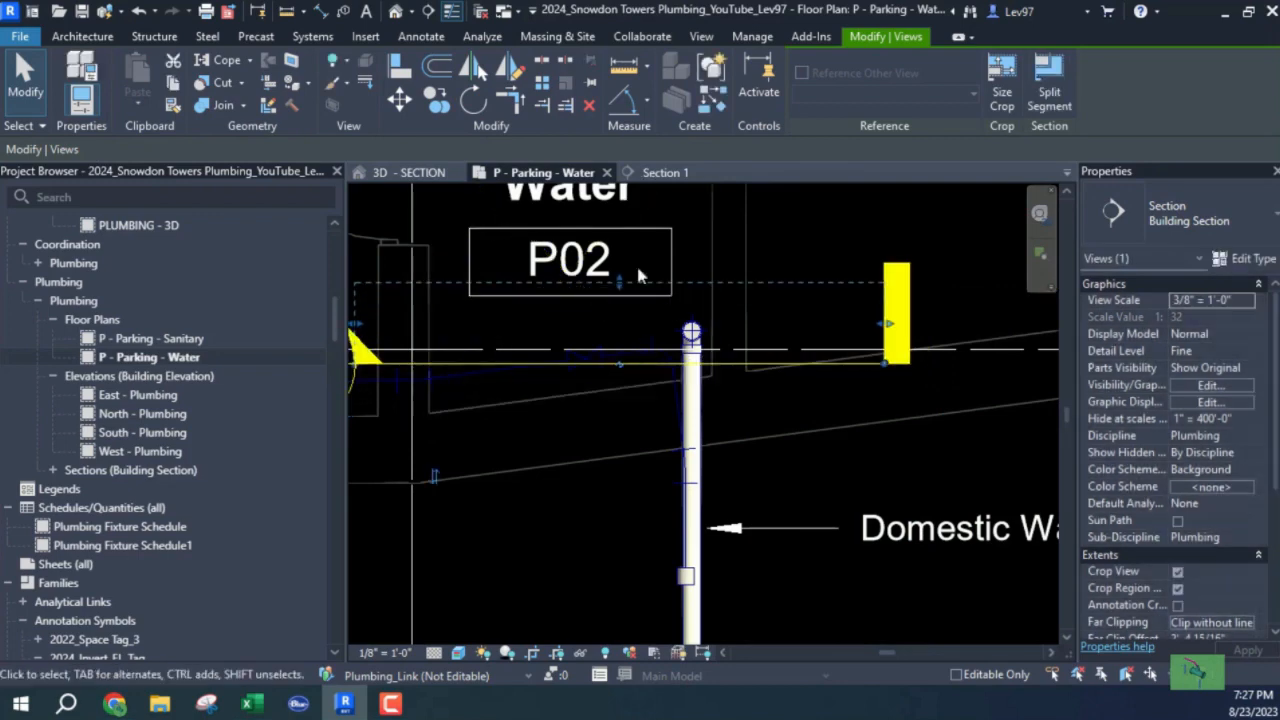
Step: In the reoriented Section 1 view, nudge the vertical pipe slightly east, away from the linked copper pipe
left_click(665, 173)
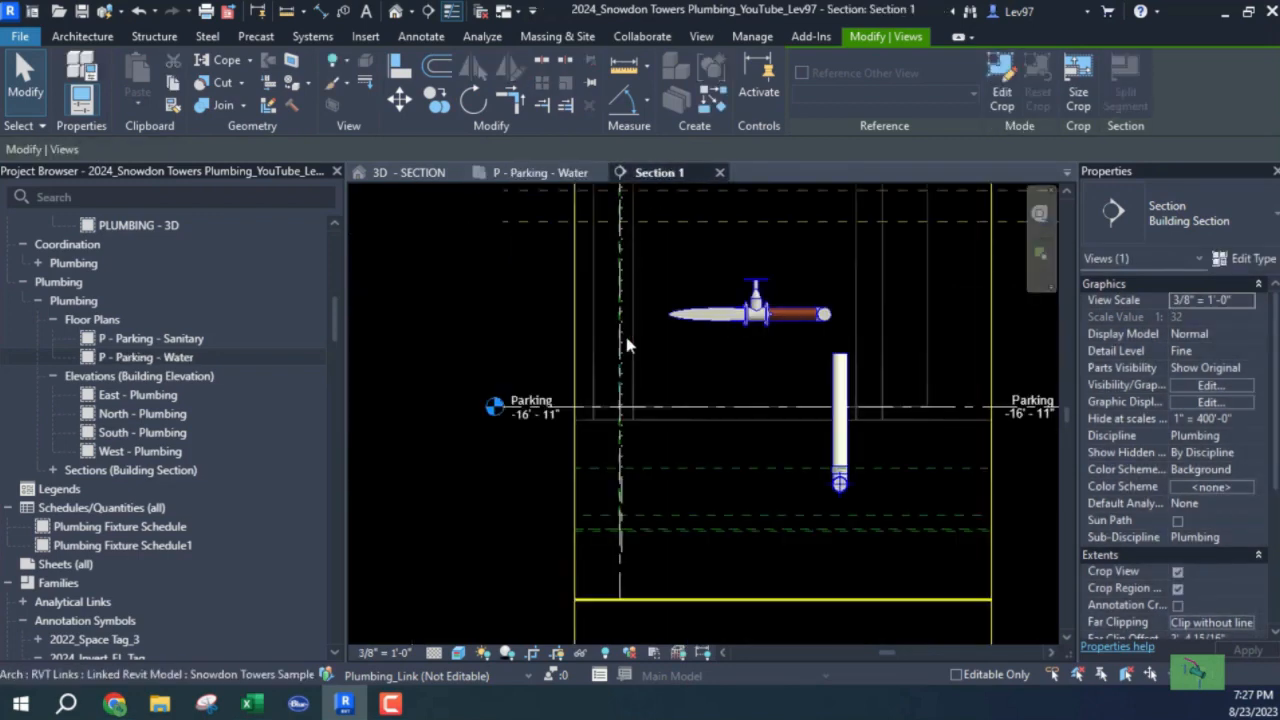
left_click(800, 362)
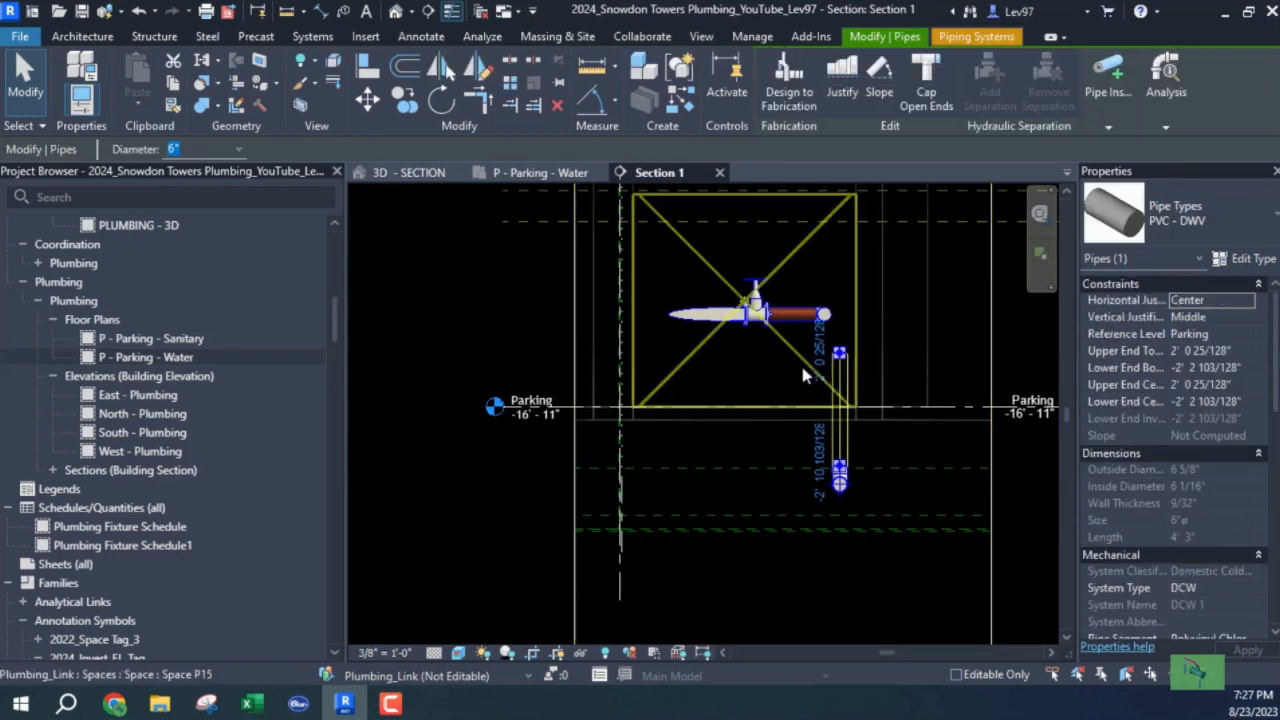
middle_click_drag(800, 362, 797, 456)
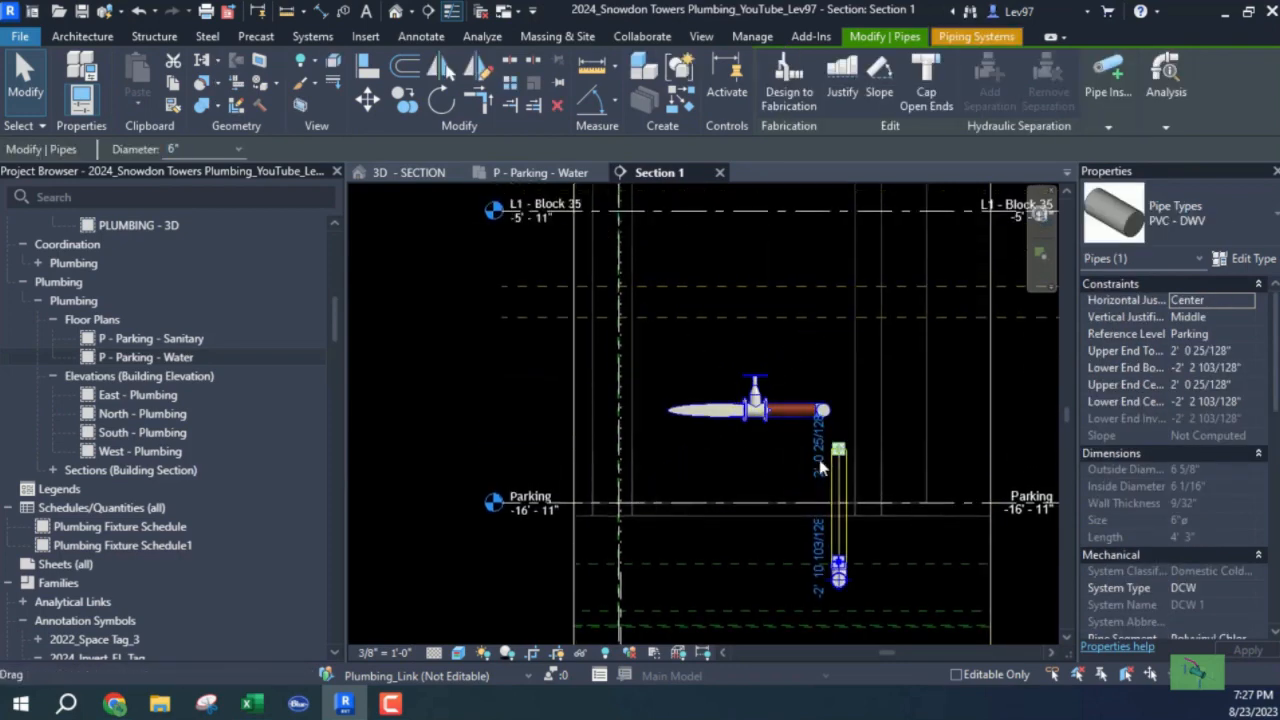
key("Right")
key("Right")
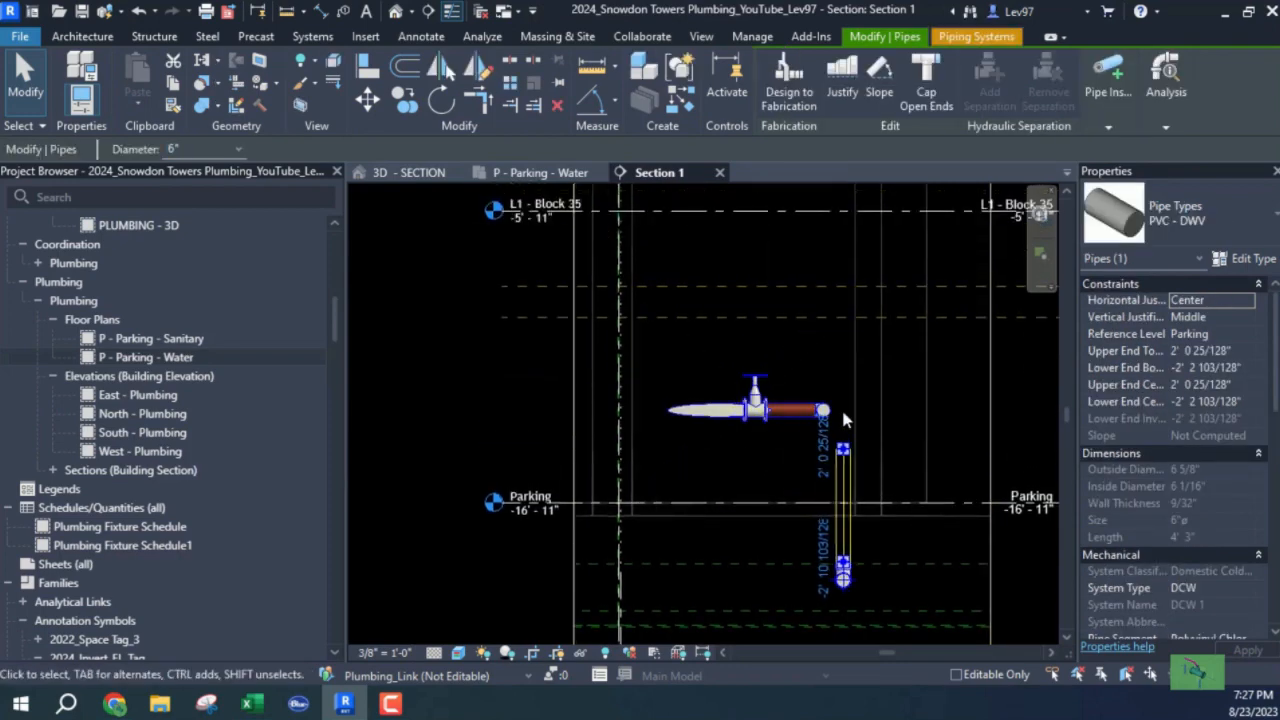
key("Left")
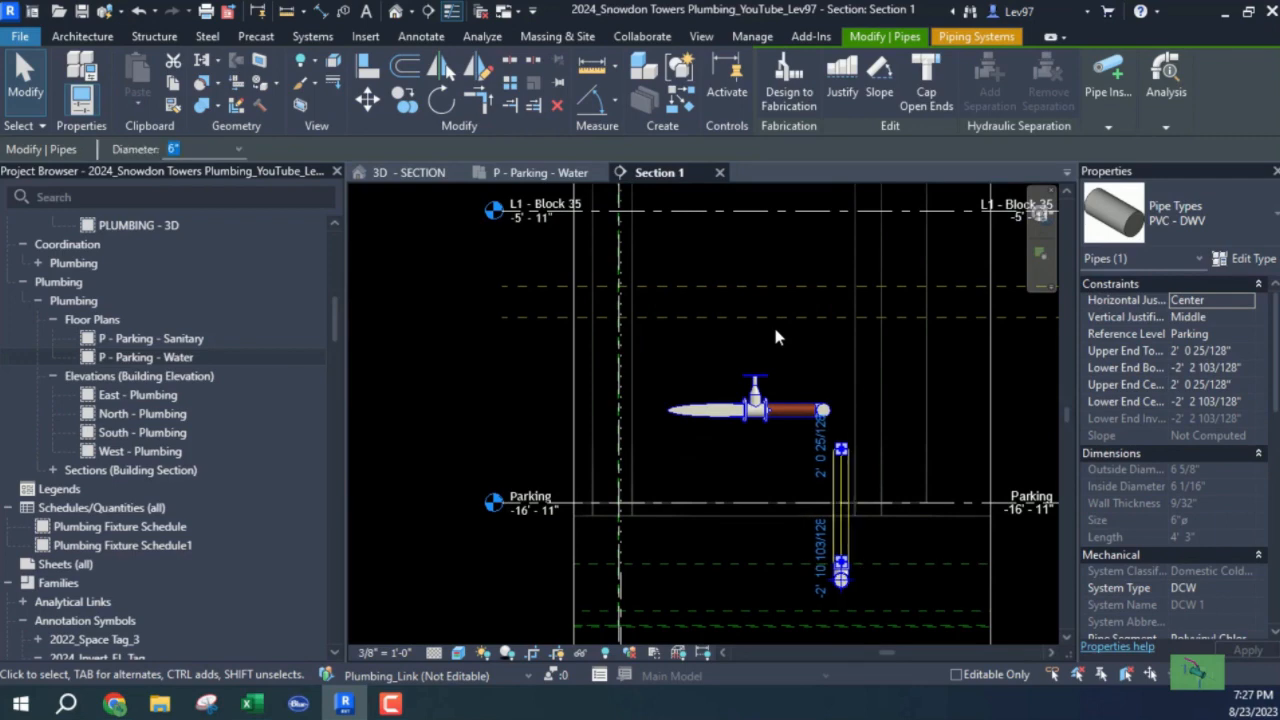
Step: Extend the riser about 7'-3" upward from its open end and turn it west with a horizontal 6" pipe about 4'-8" long
right_click(841, 452)
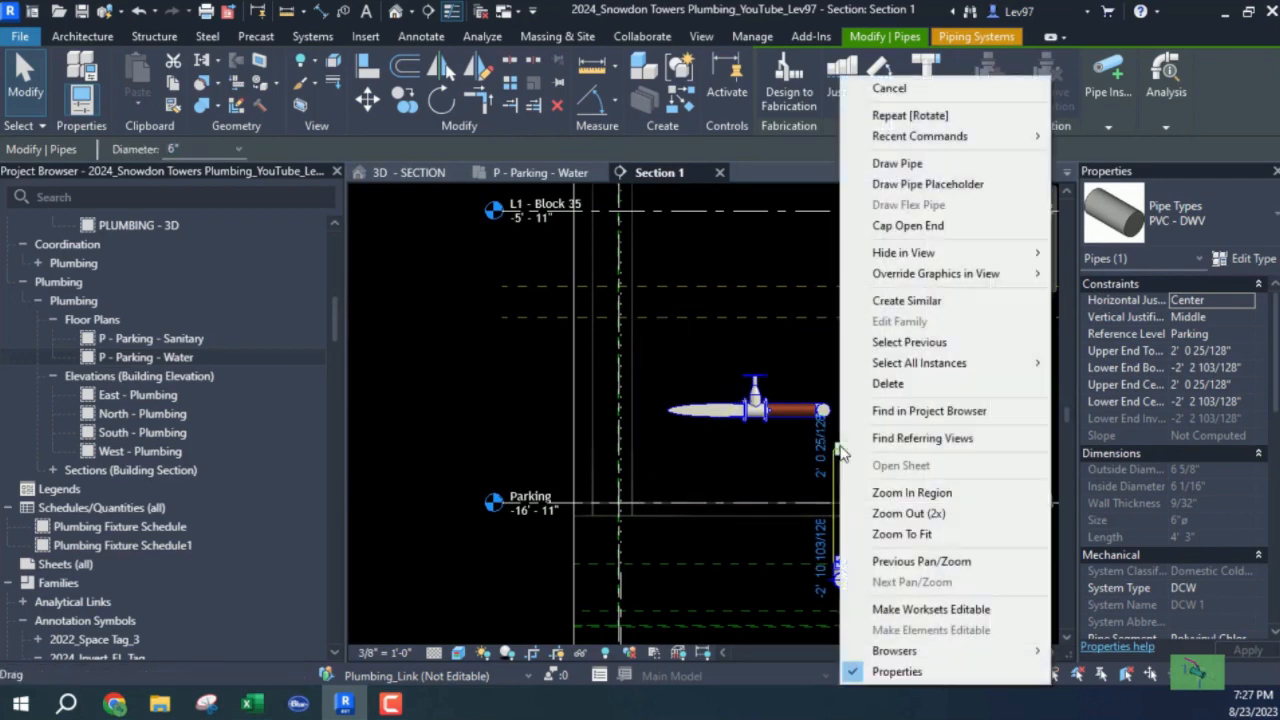
left_click(868, 163)
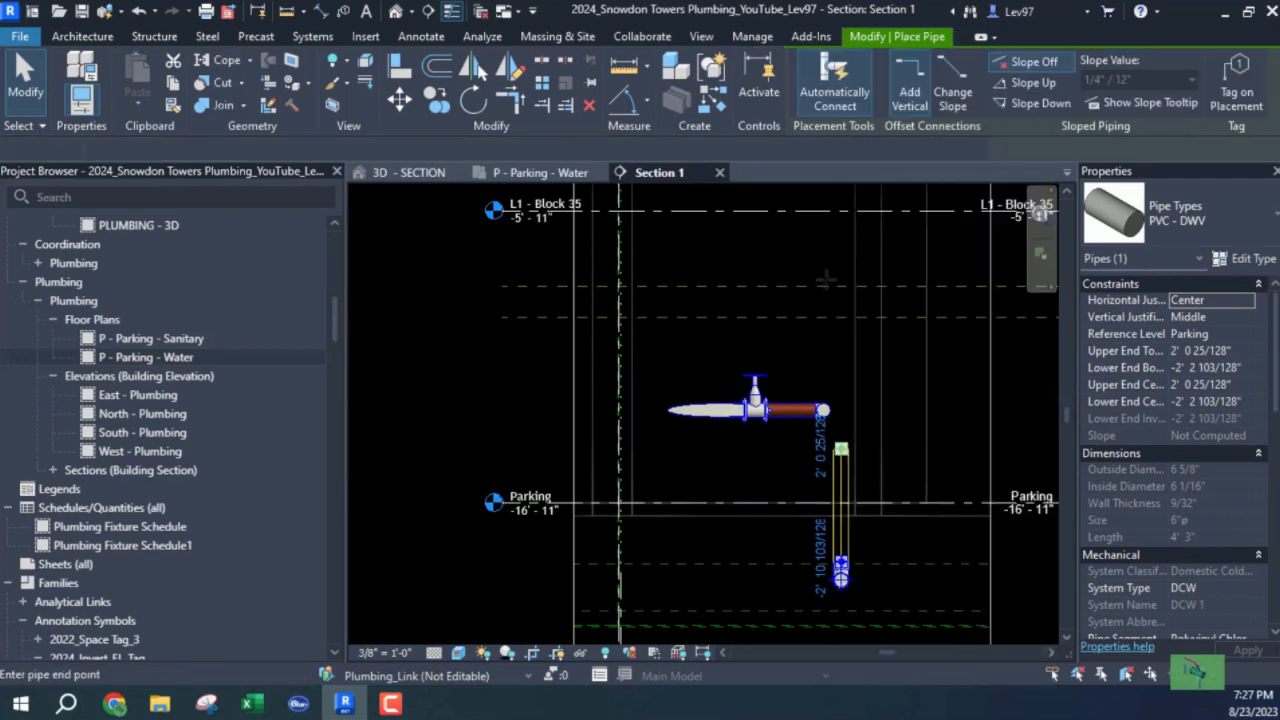
middle_click_drag(841, 255, 806, 370)
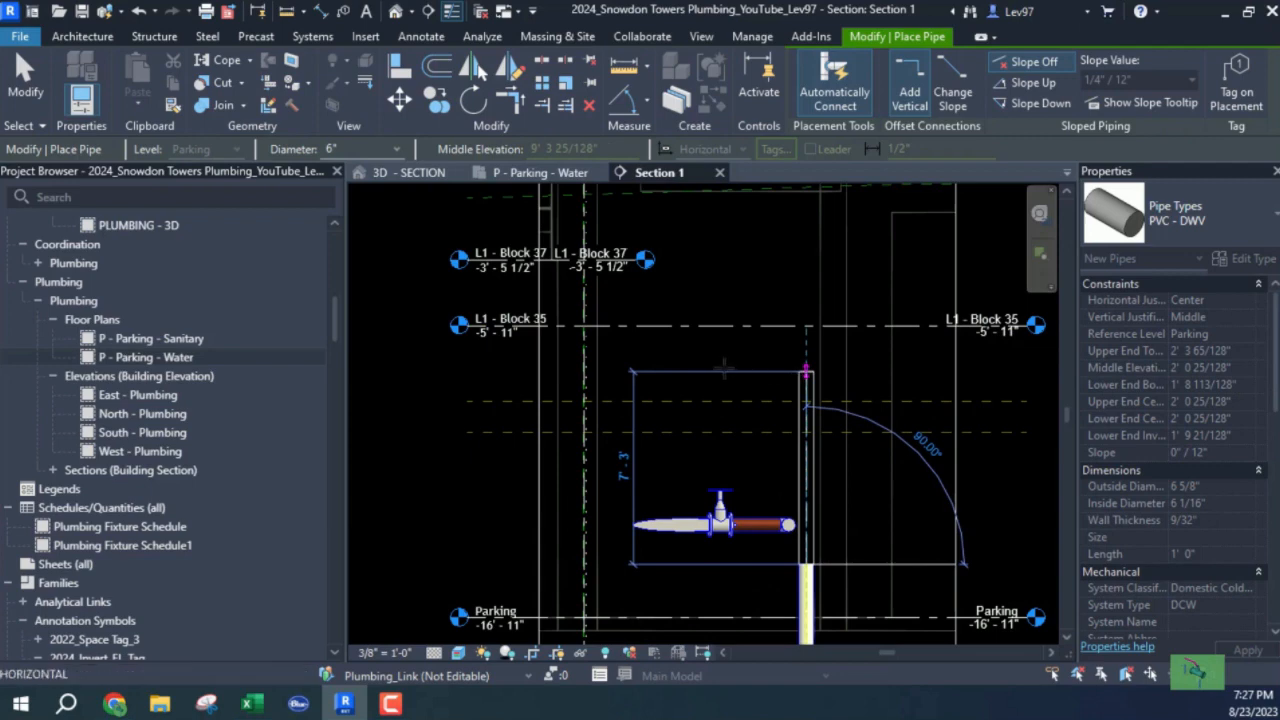
left_click(724, 369)
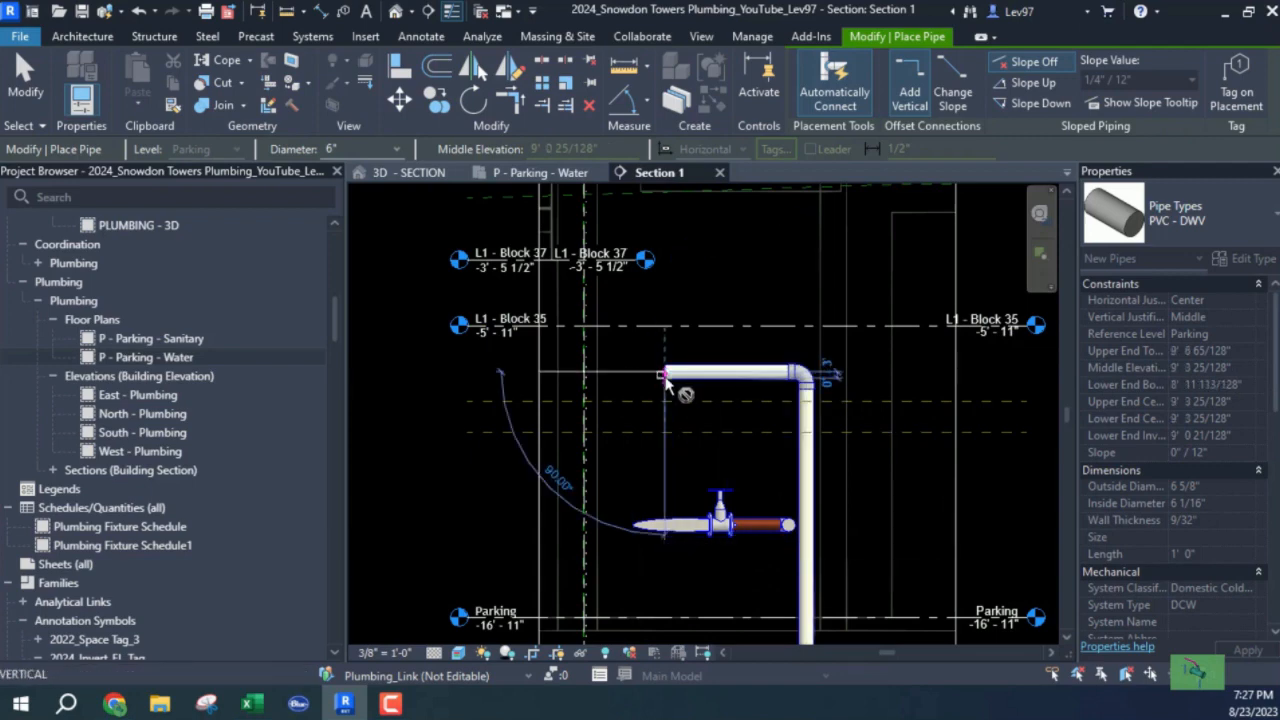
left_click(667, 383)
key("Escape")
key("Escape")
Step: Raise the upper horizontal pipe to a middle elevation of about 9'-11" and return to the P - Parking - Water plan
left_click(734, 372)
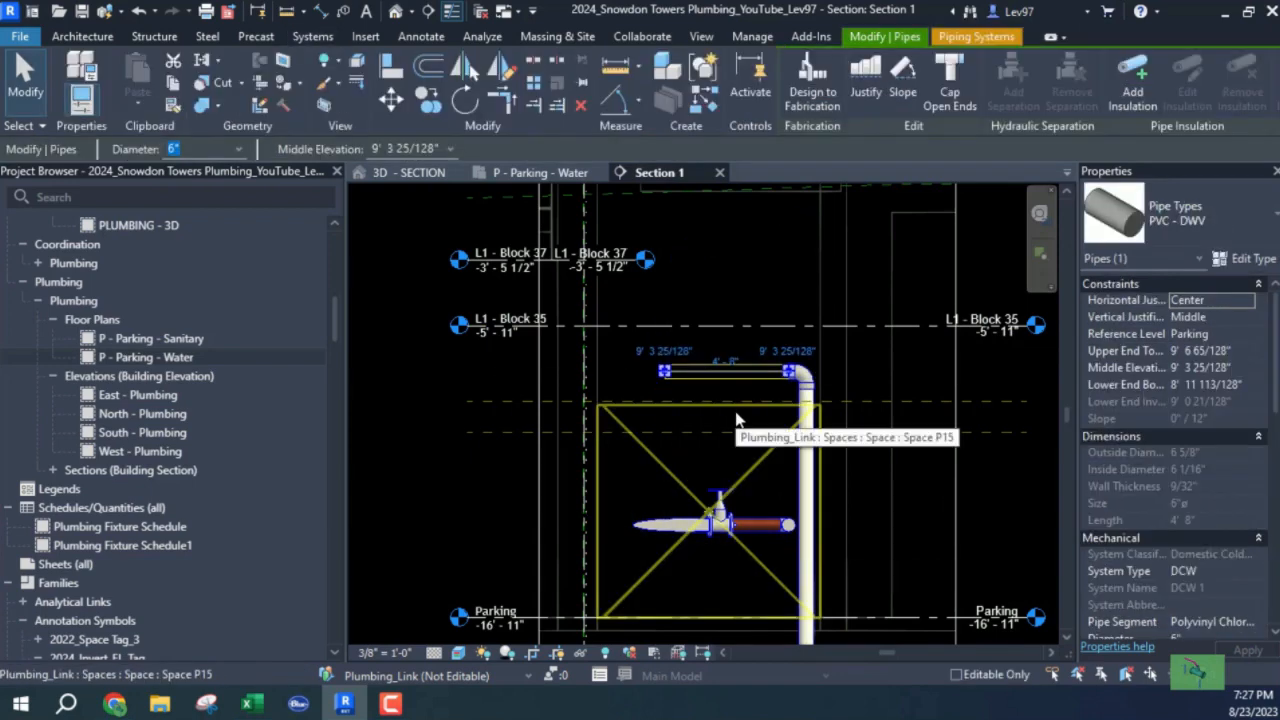
key("Up")
key("Up")
key("Up")
key("Up")
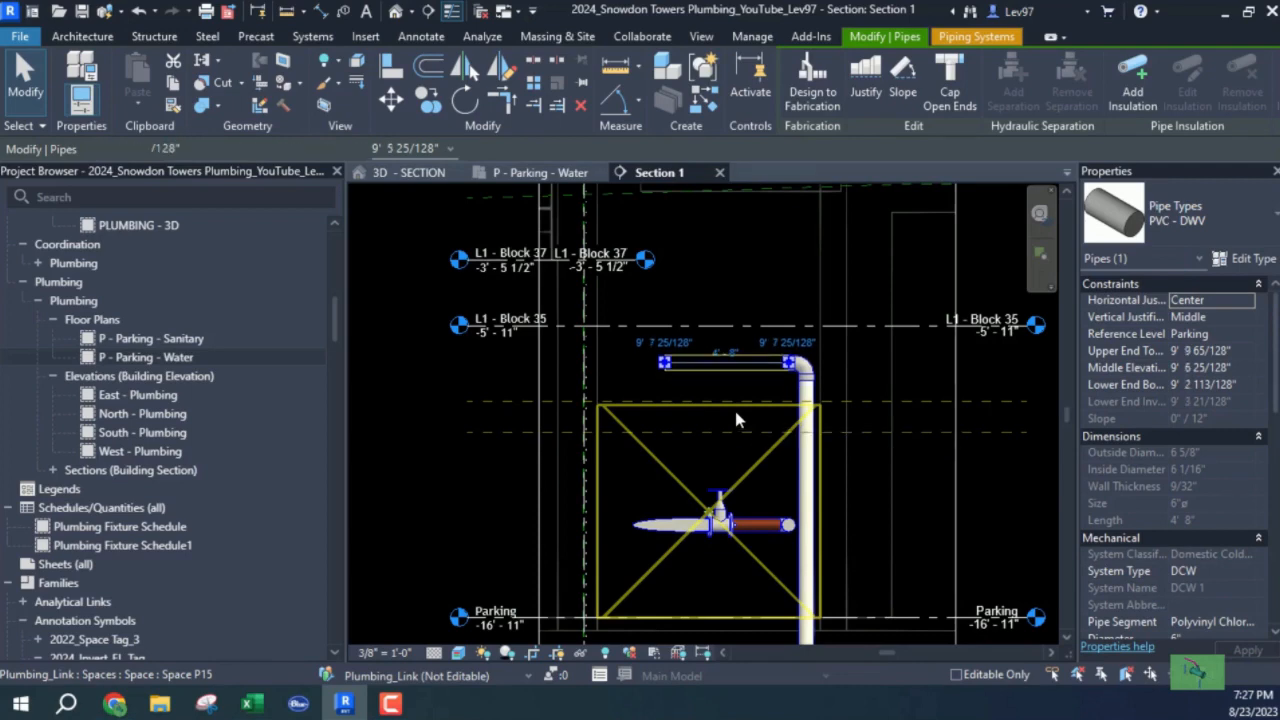
key("Up")
key("Up")
key("Up")
key("Up")
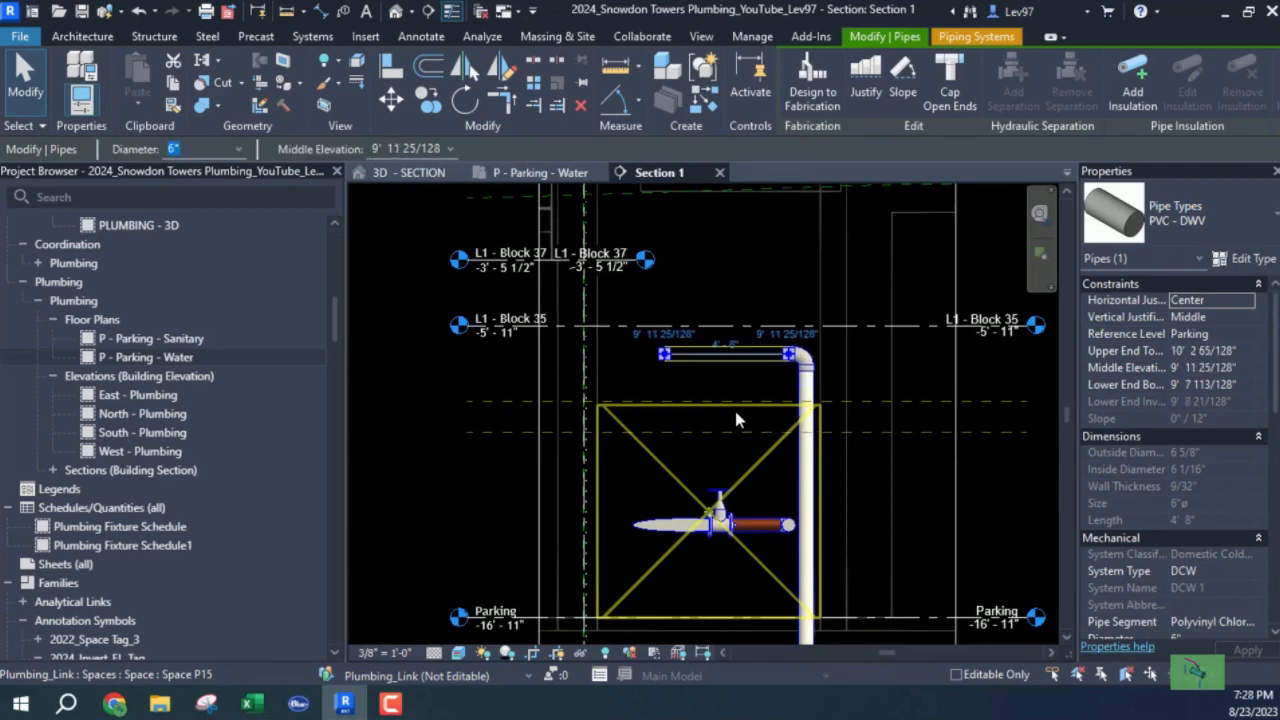
key("Escape")
scroll(740, 458, "down", 3)
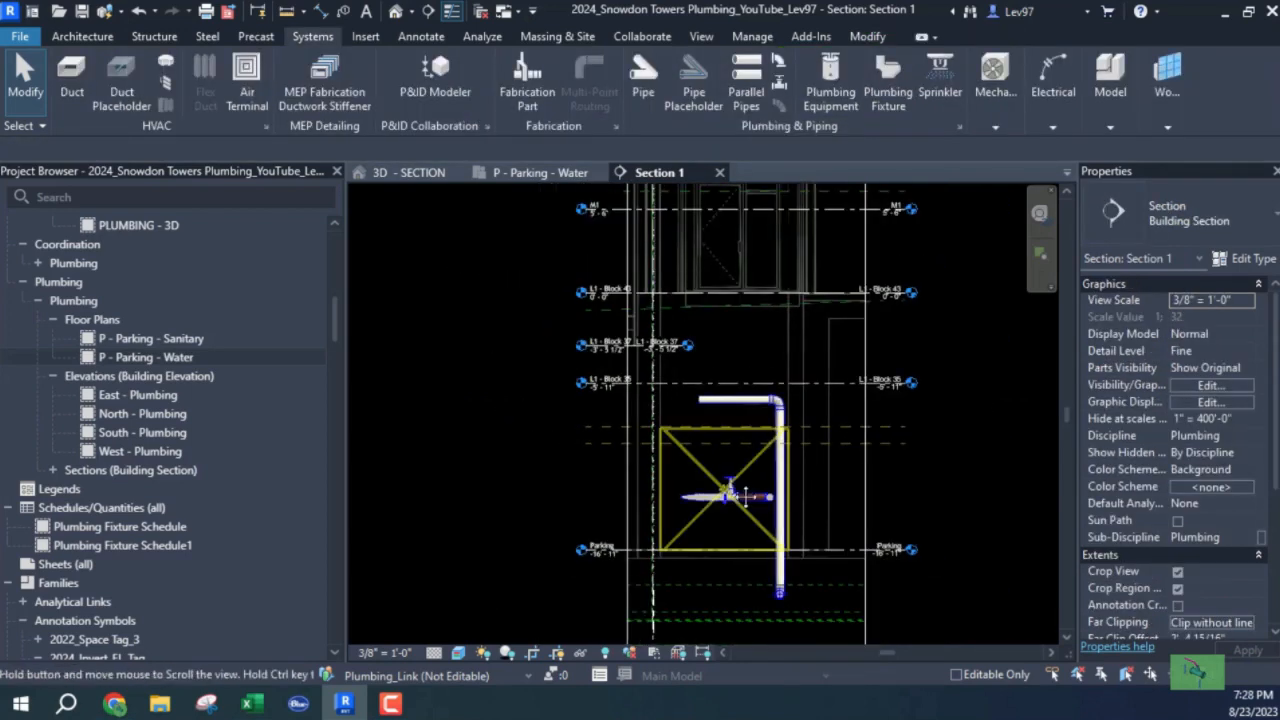
left_click(545, 175)
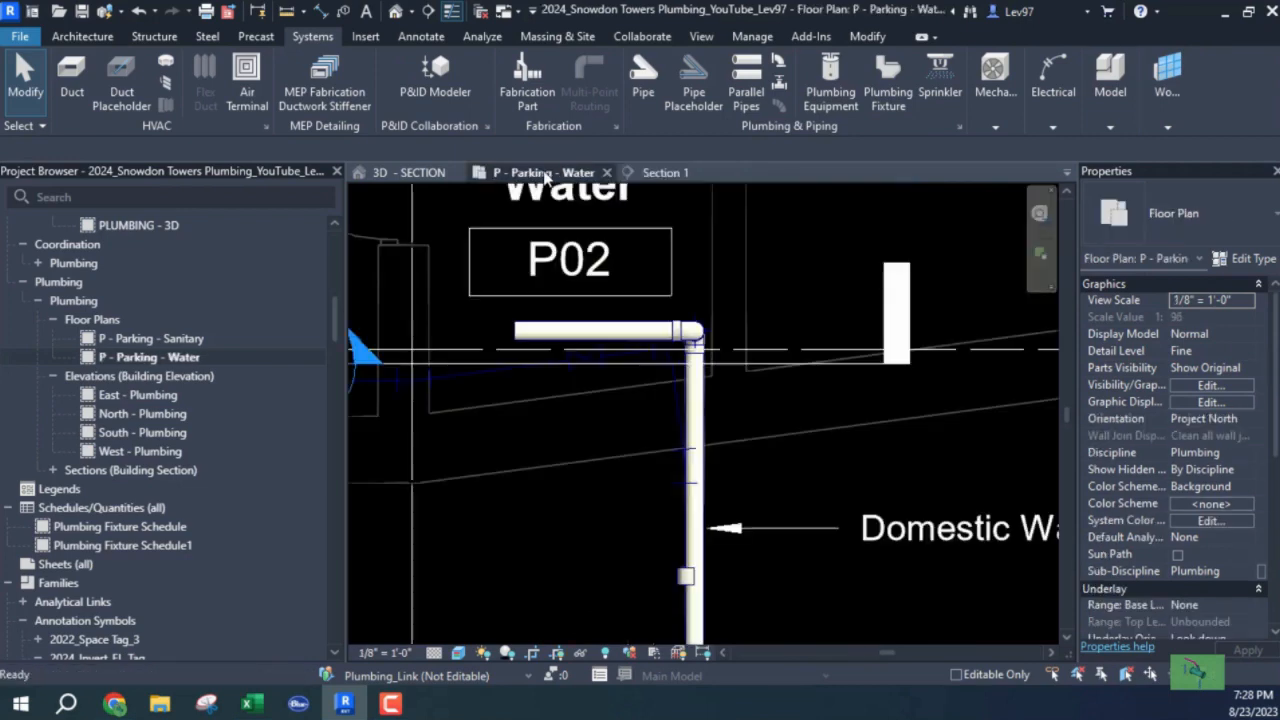
Step: Move the Section 1 line south of Water room P02, placing it across the supply pipe near its lower end
mouse_move(600, 466)
middle_mouse_down()
mouse_move(688, 456)
mouse_move(775, 470)
middle_mouse_up()
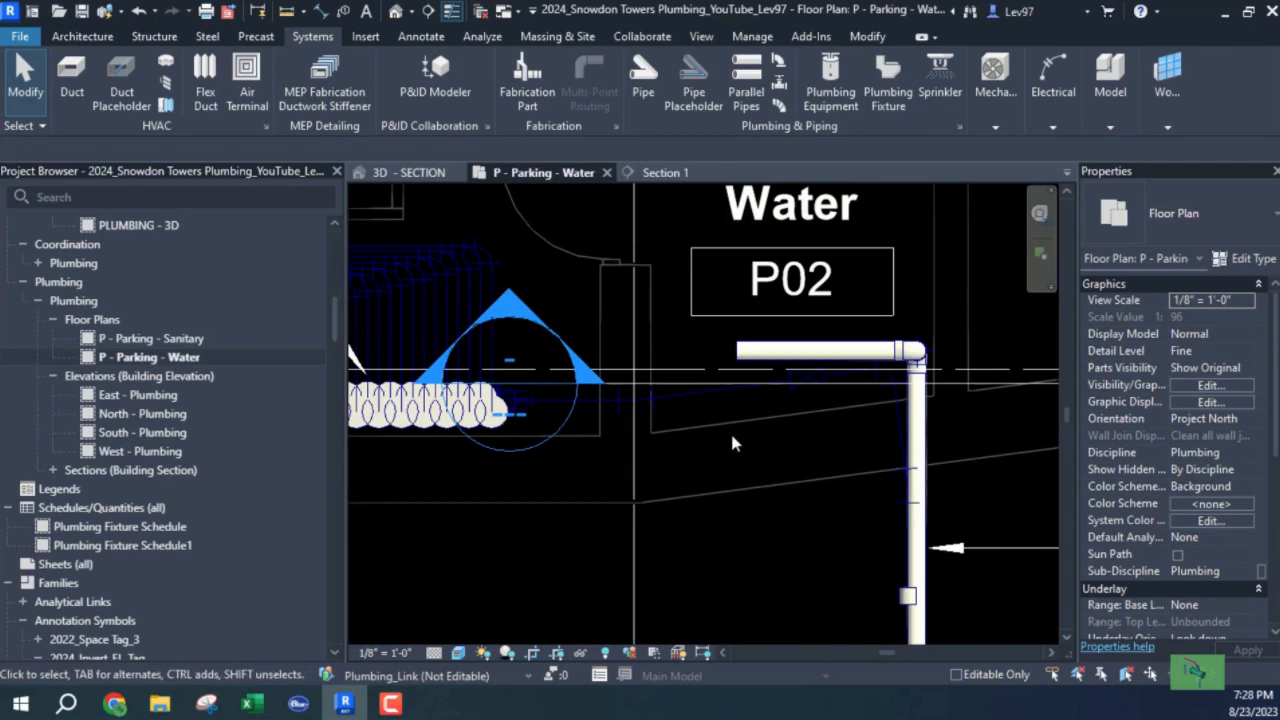
scroll(730, 432, "down", 1)
scroll(716, 452, "down", 1)
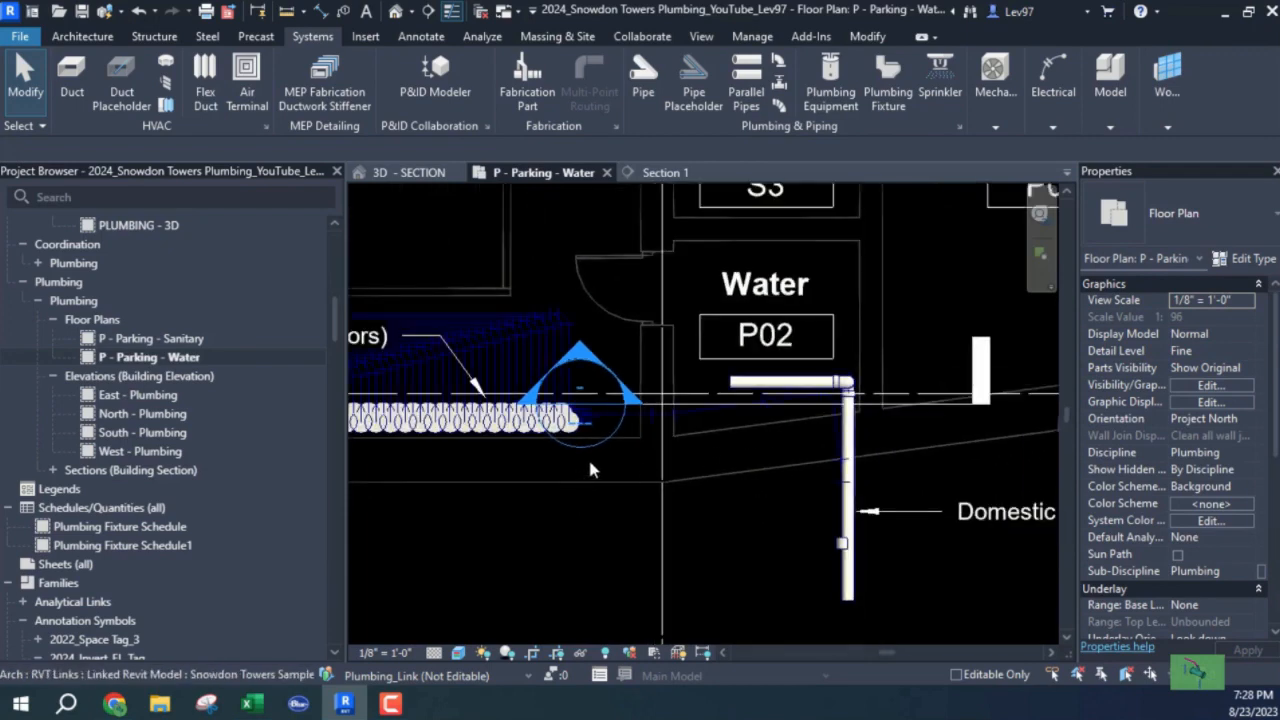
left_click(920, 404)
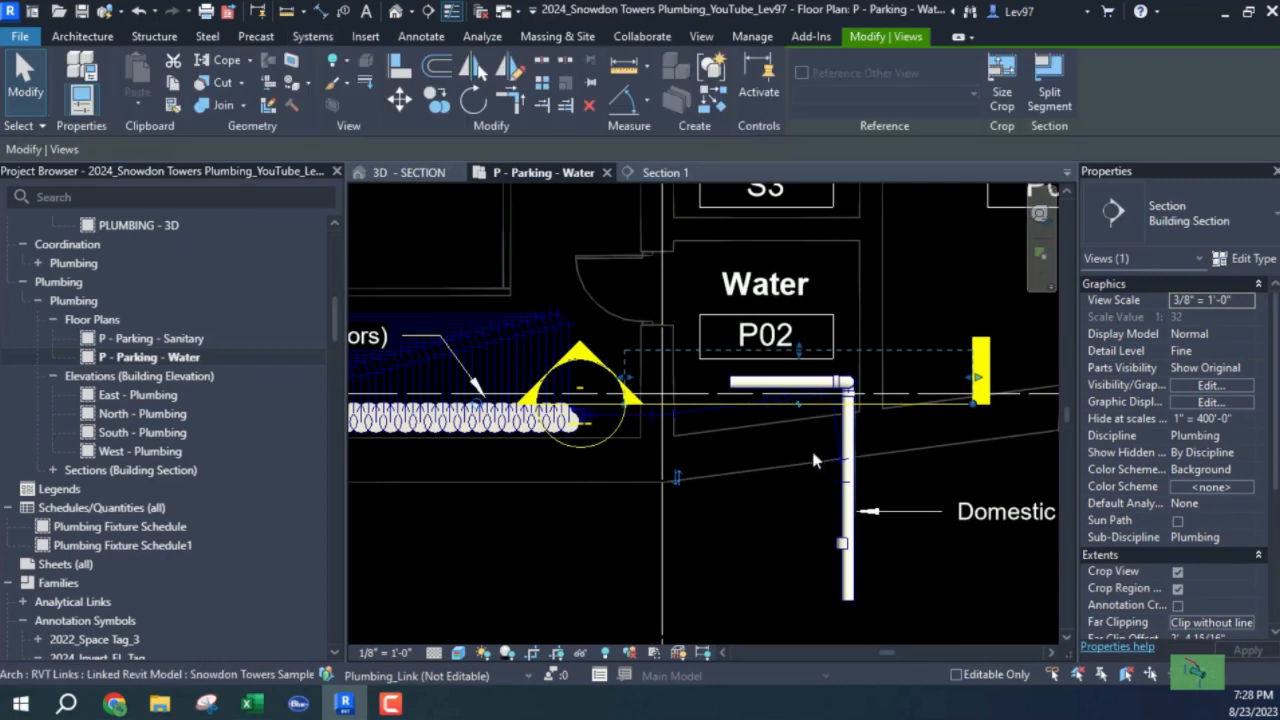
left_click(738, 400)
key("Escape")
left_click(680, 408)
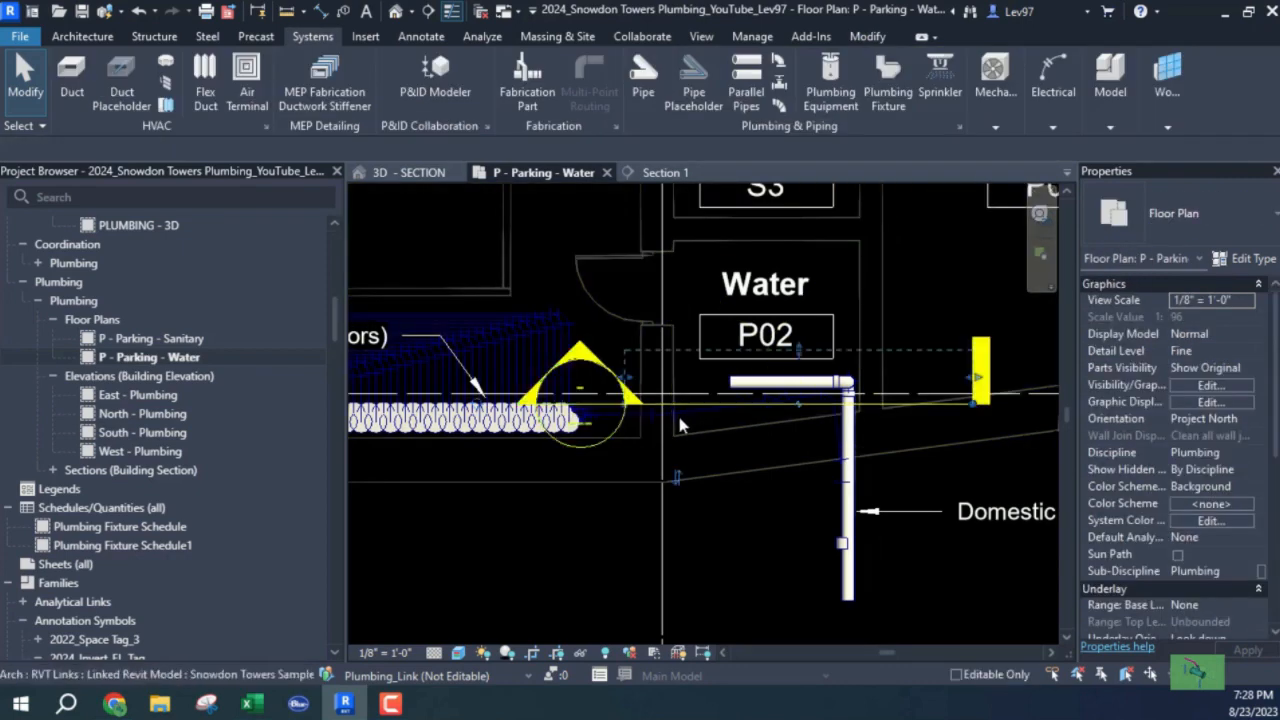
mouse_move(680, 408)
left_mouse_down()
mouse_move(607, 545)
mouse_move(632, 540)
left_mouse_up()
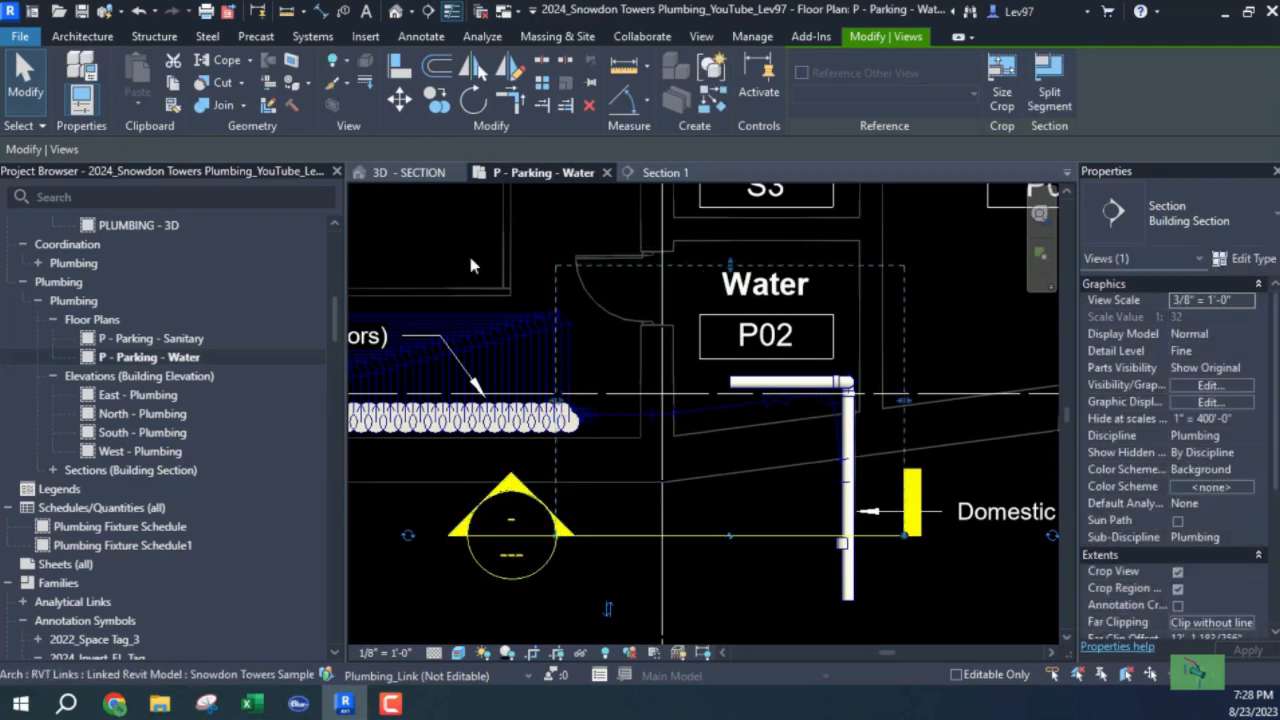
Step: In the 3D - SECTION view, compare the new riser's upper bend with the linked copper main and inspect its gate valve's properties
left_click(410, 172)
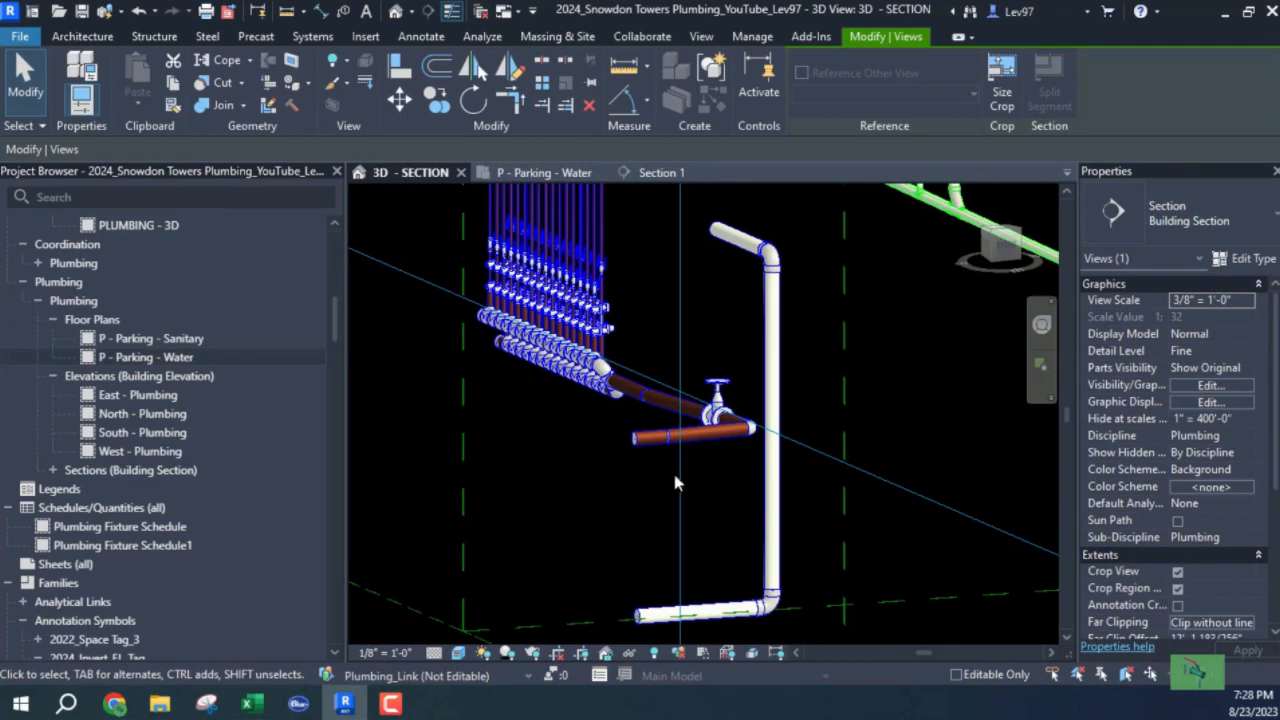
left_click(768, 258)
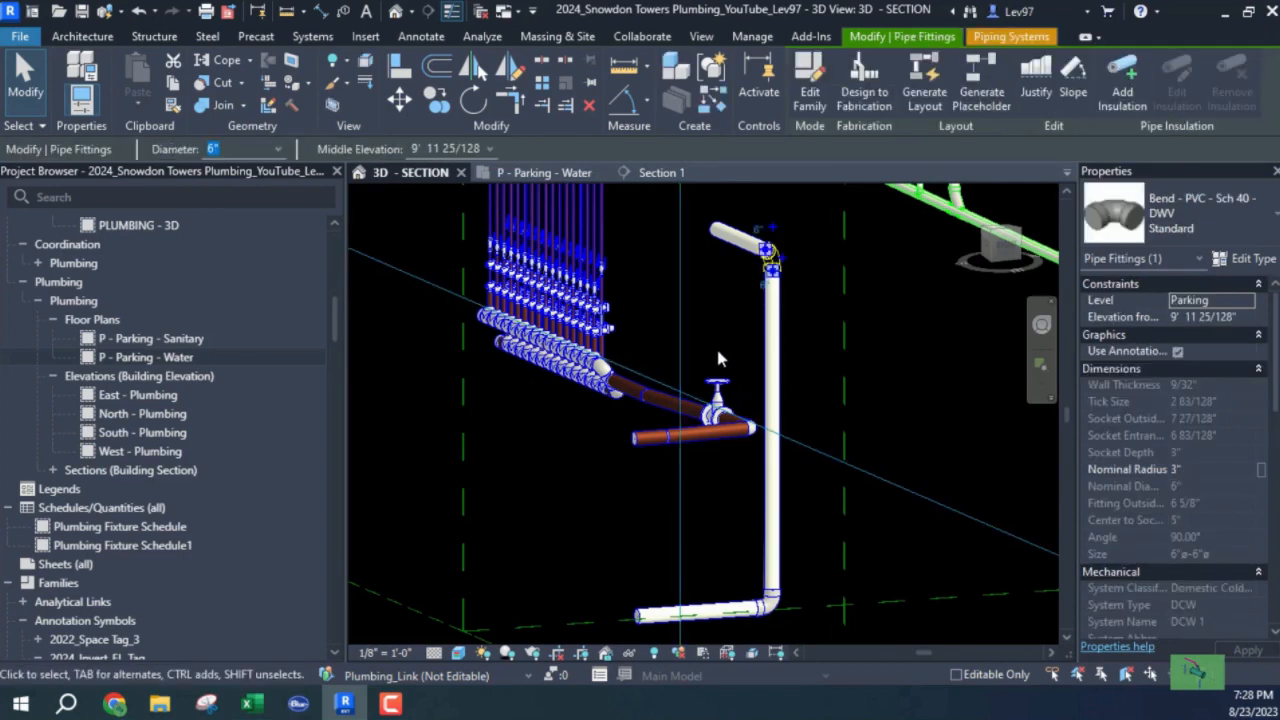
middle_click_drag(700, 368, 751, 457, "shift")
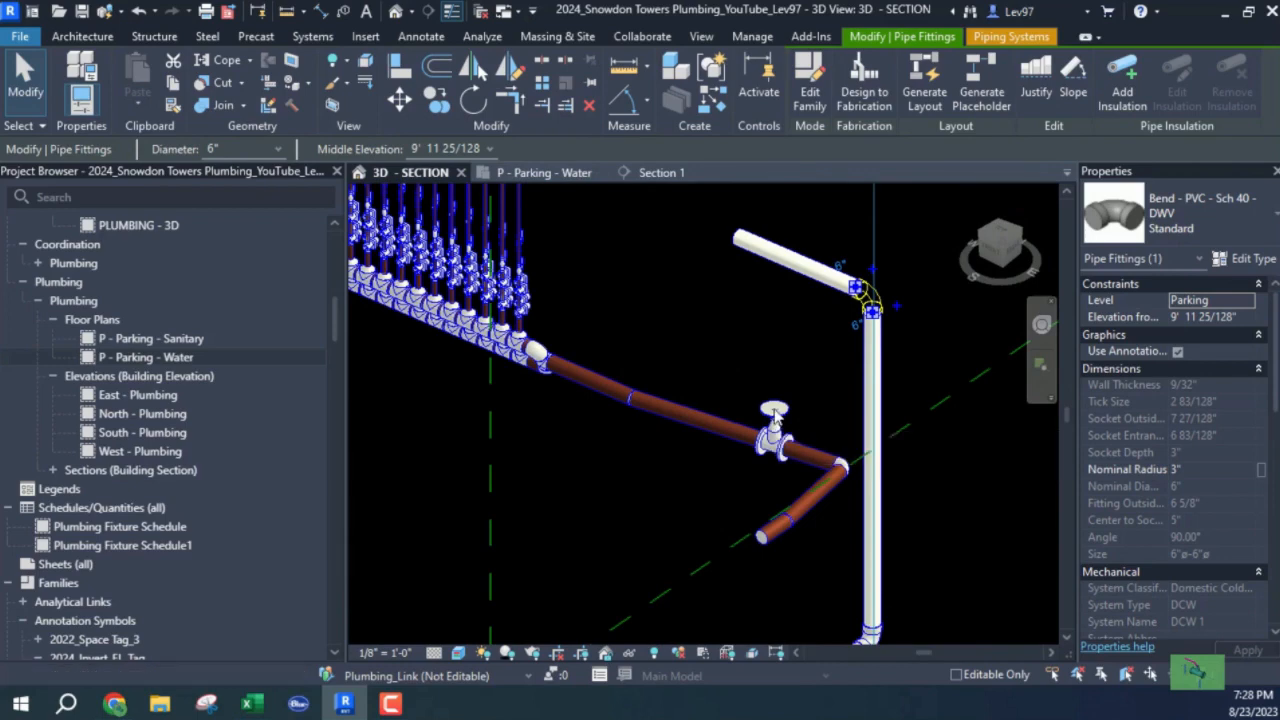
left_click(776, 416)
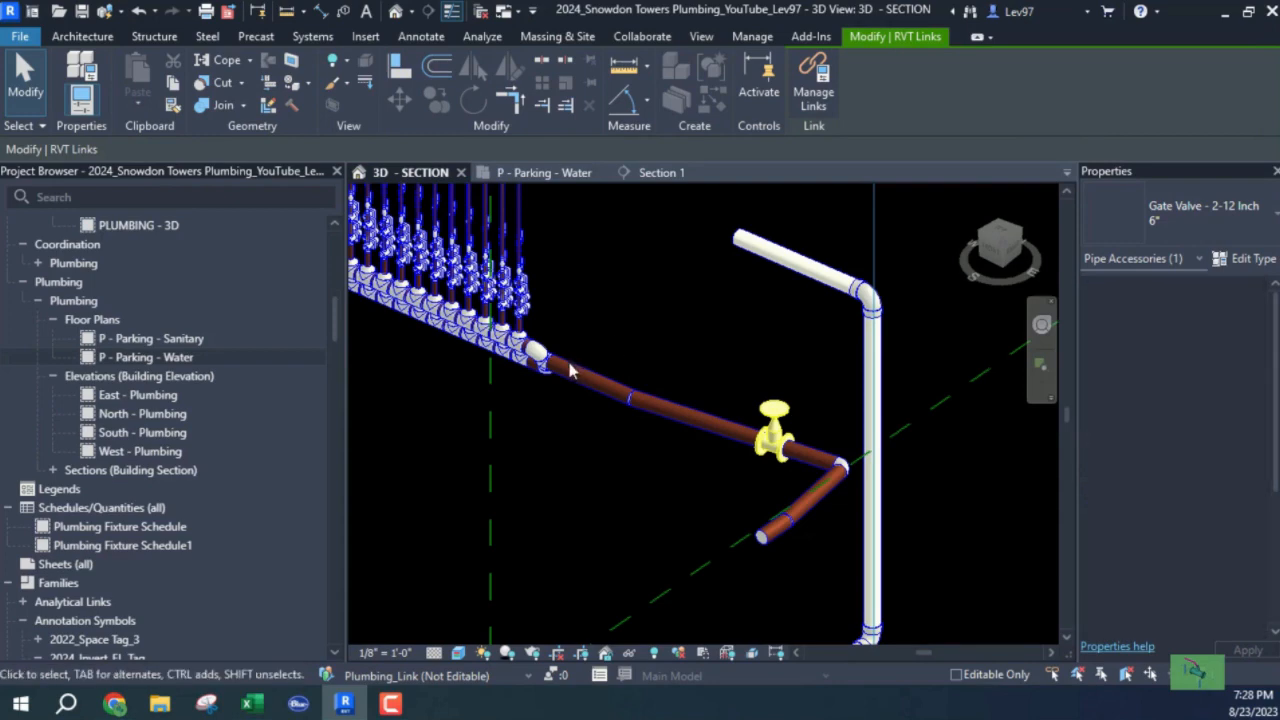
left_click(596, 425)
middle_click_drag(562, 447, 585, 453)
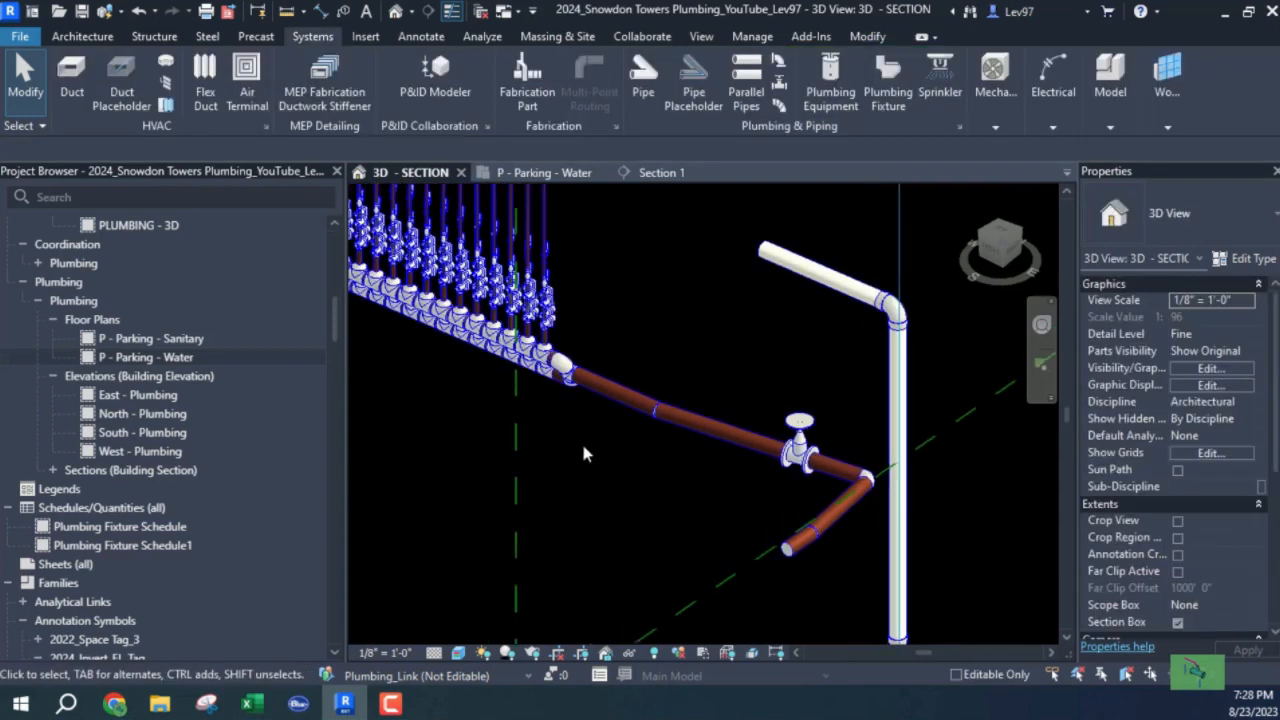
Step: Inspect the pipe size and properties of the linked copper manifold header at its near and far ends
left_click(891, 312)
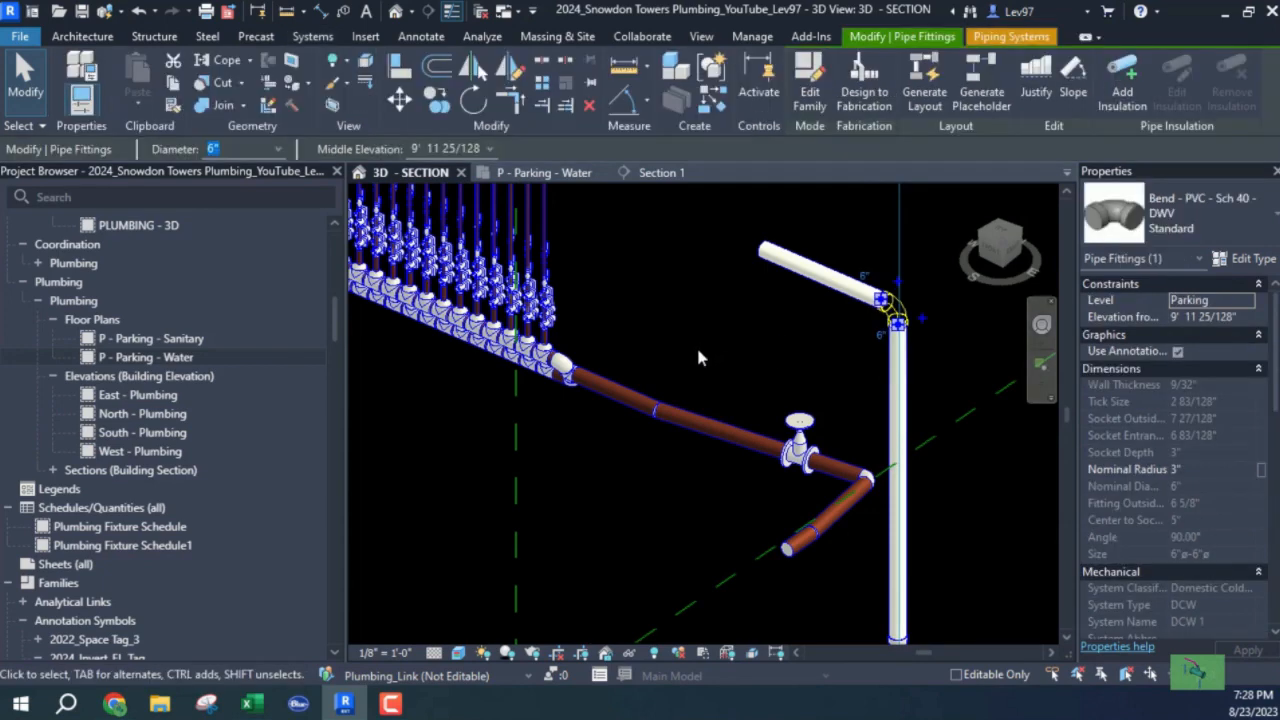
middle_click_drag(696, 344, 397, 577, "shift")
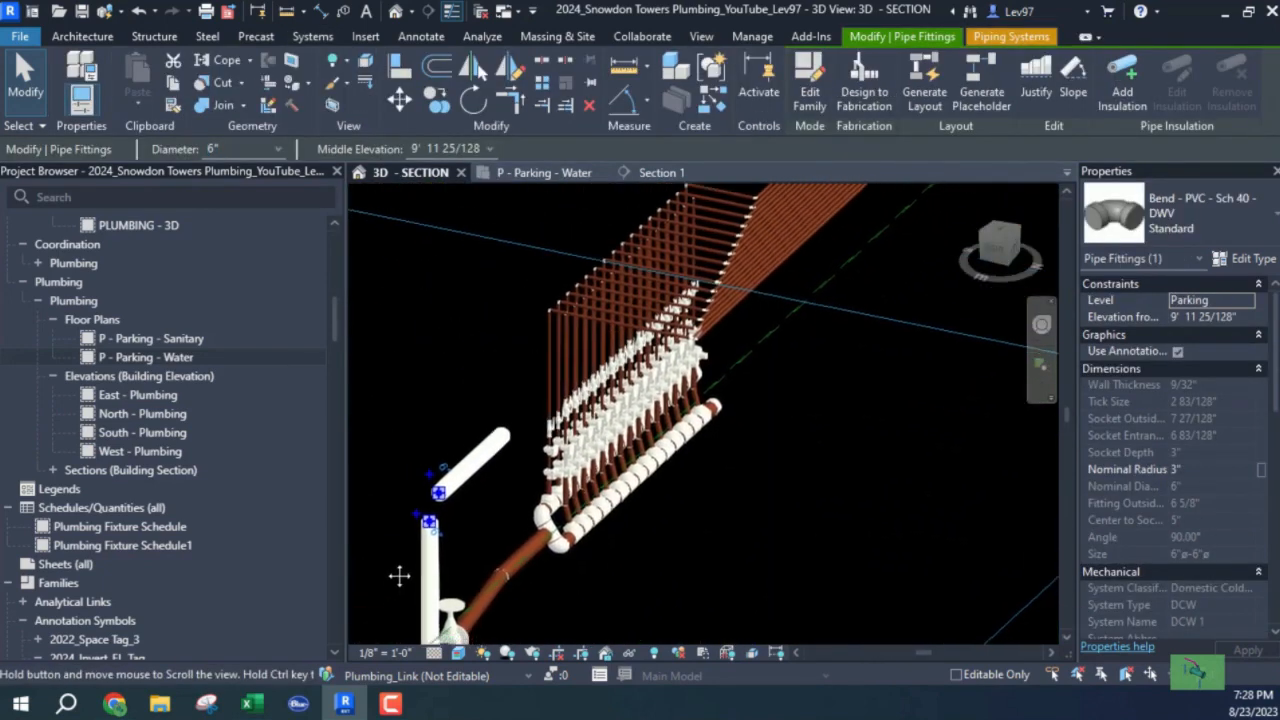
scroll(526, 567, "up", 2)
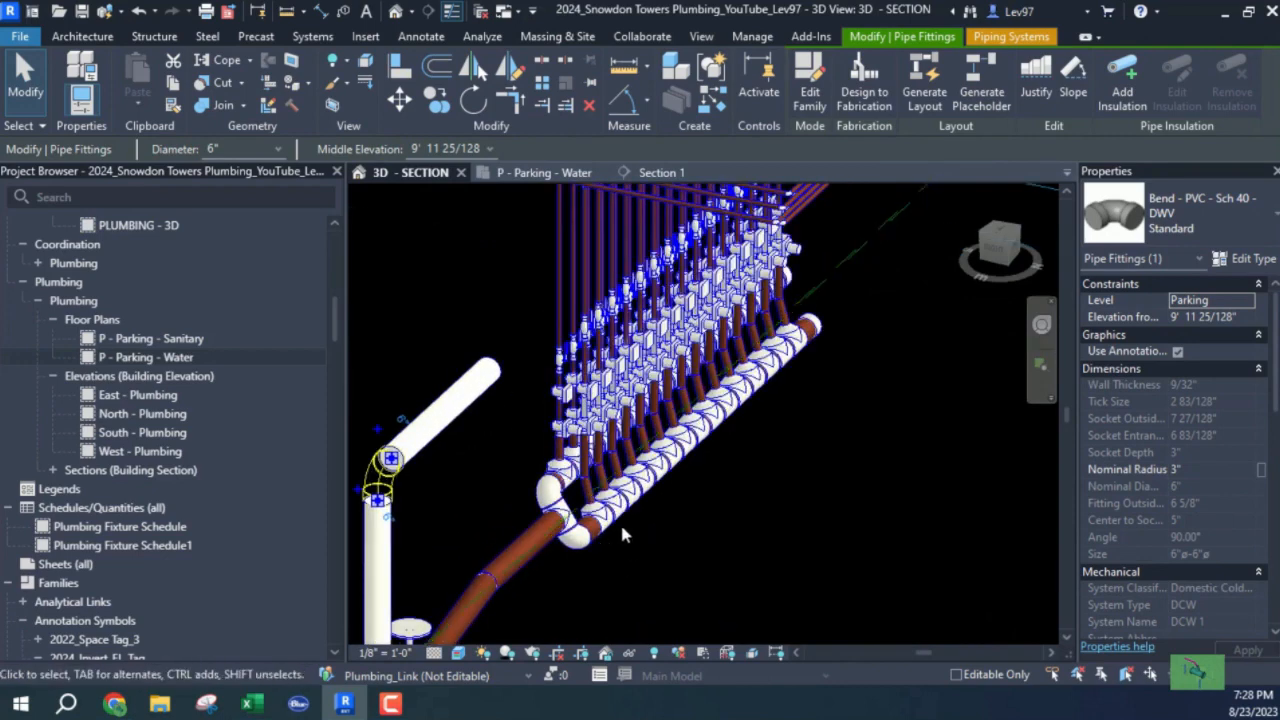
scroll(610, 533, "up", 1)
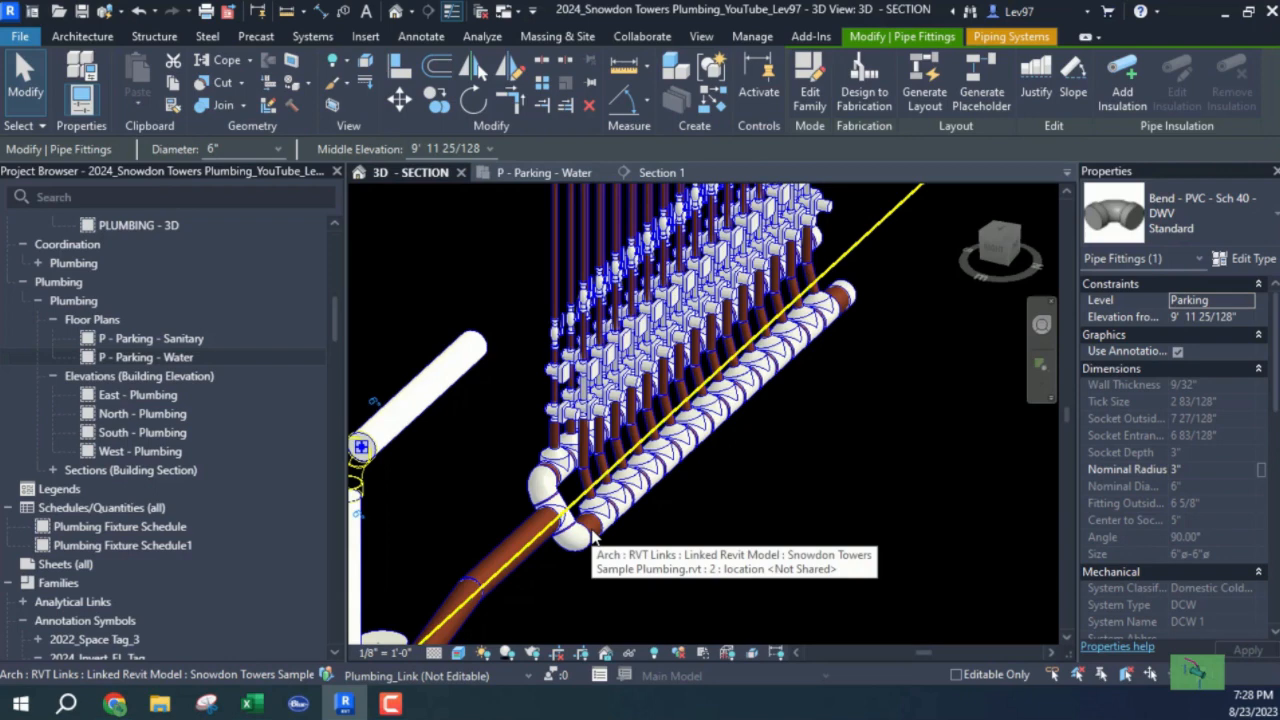
key("Tab")
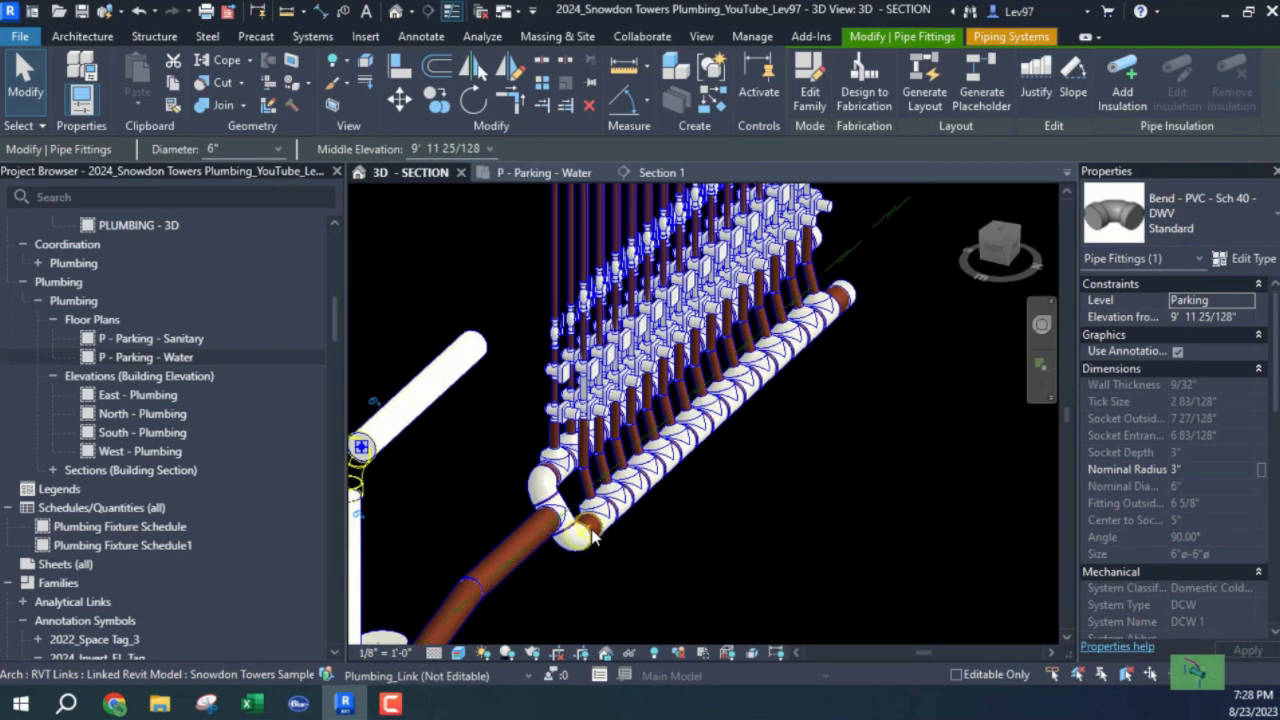
left_click(592, 537)
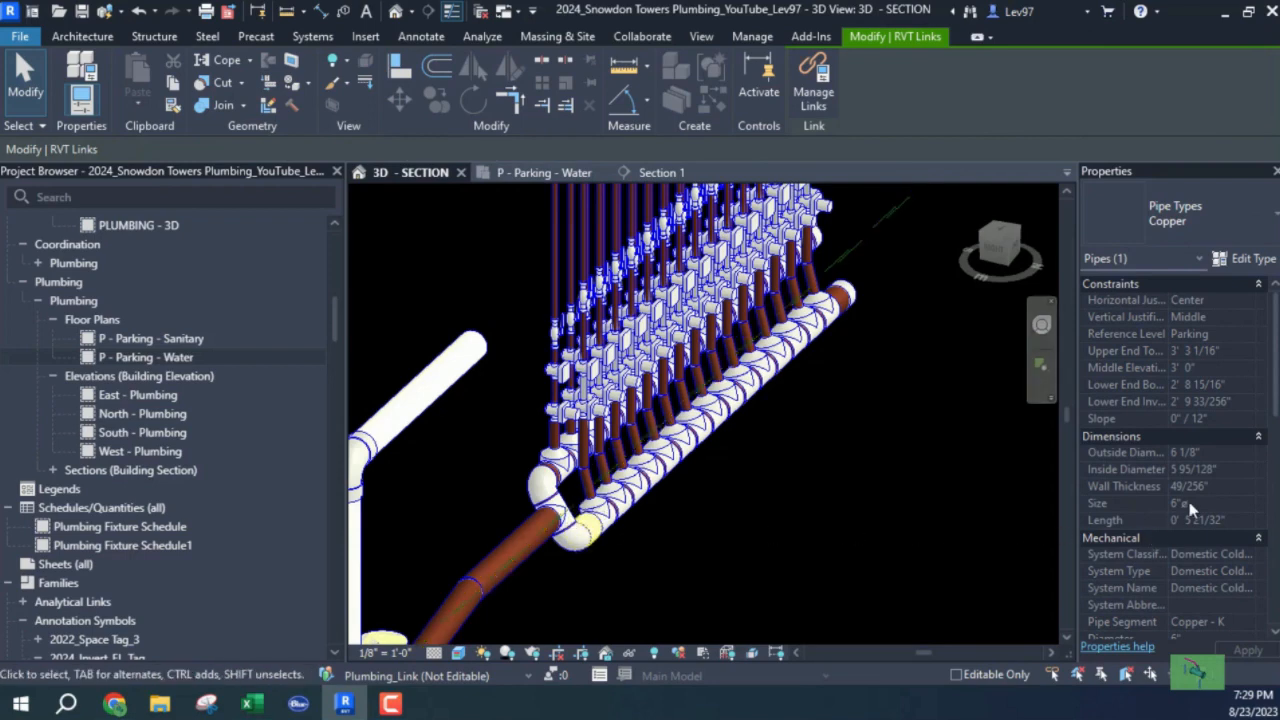
left_click(877, 365)
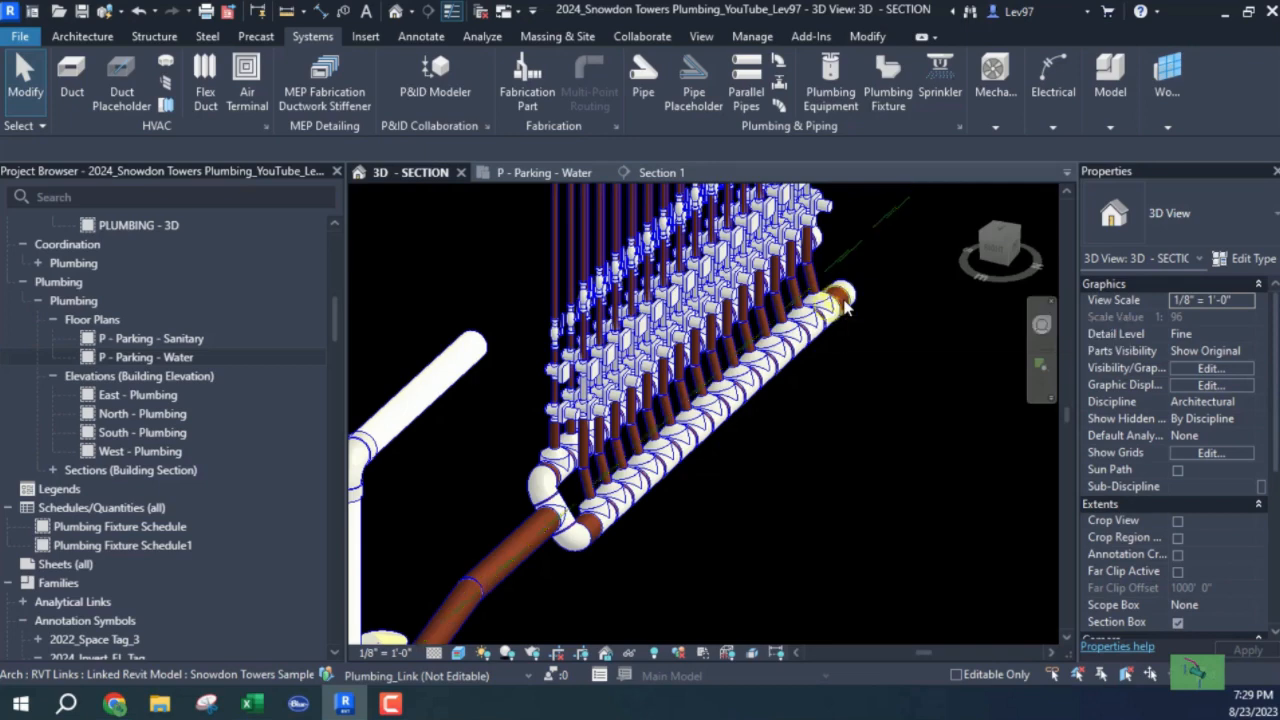
left_click(845, 308)
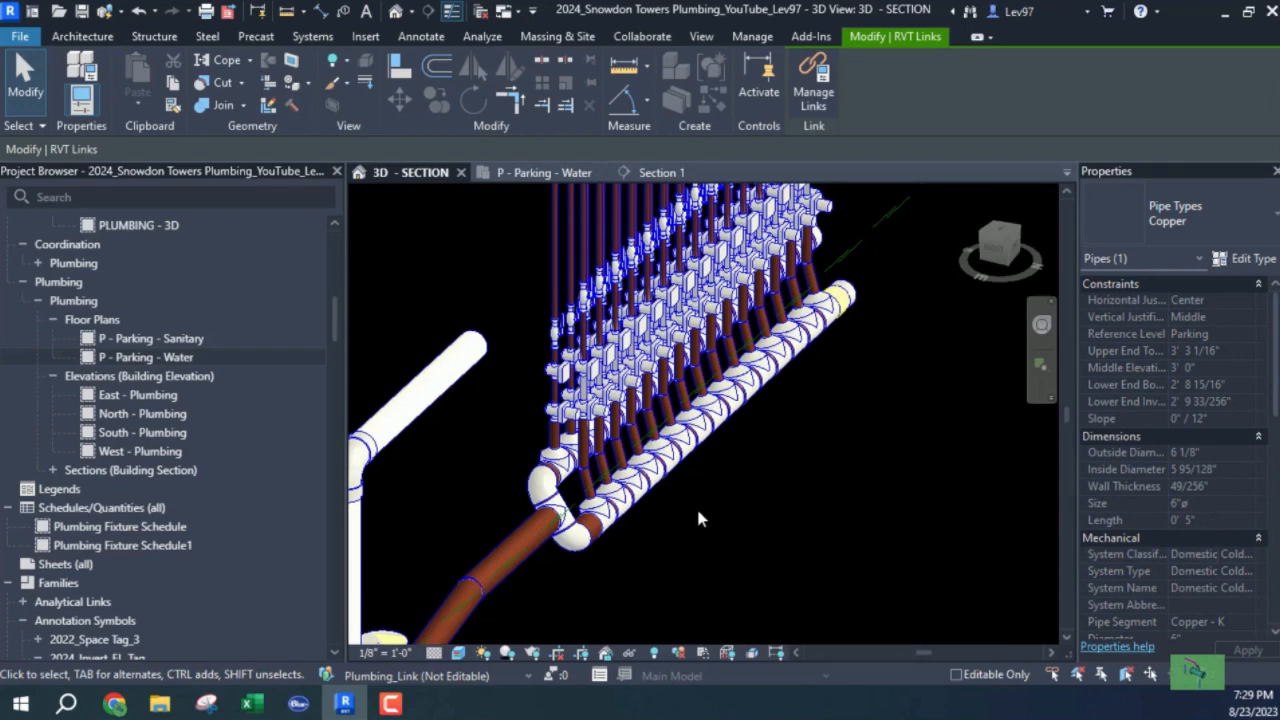
middle_click_drag(656, 533, 558, 487, "shift")
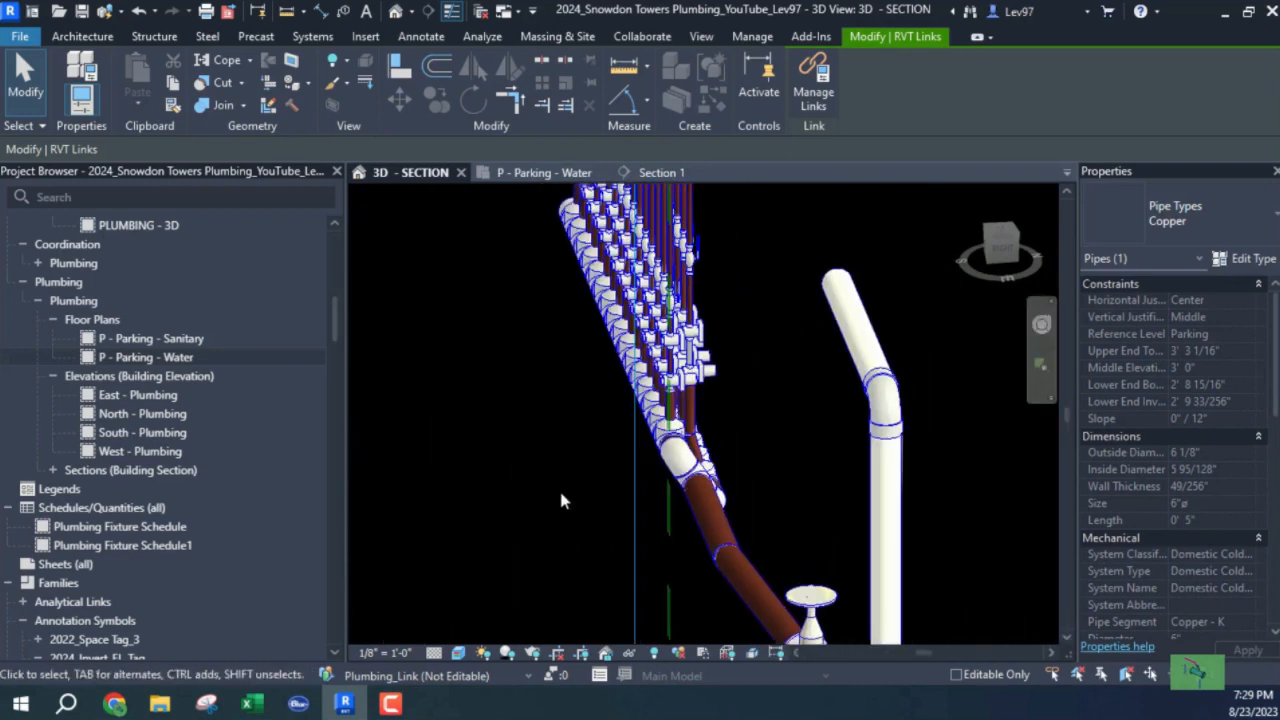
middle_click_drag(757, 492, 673, 482)
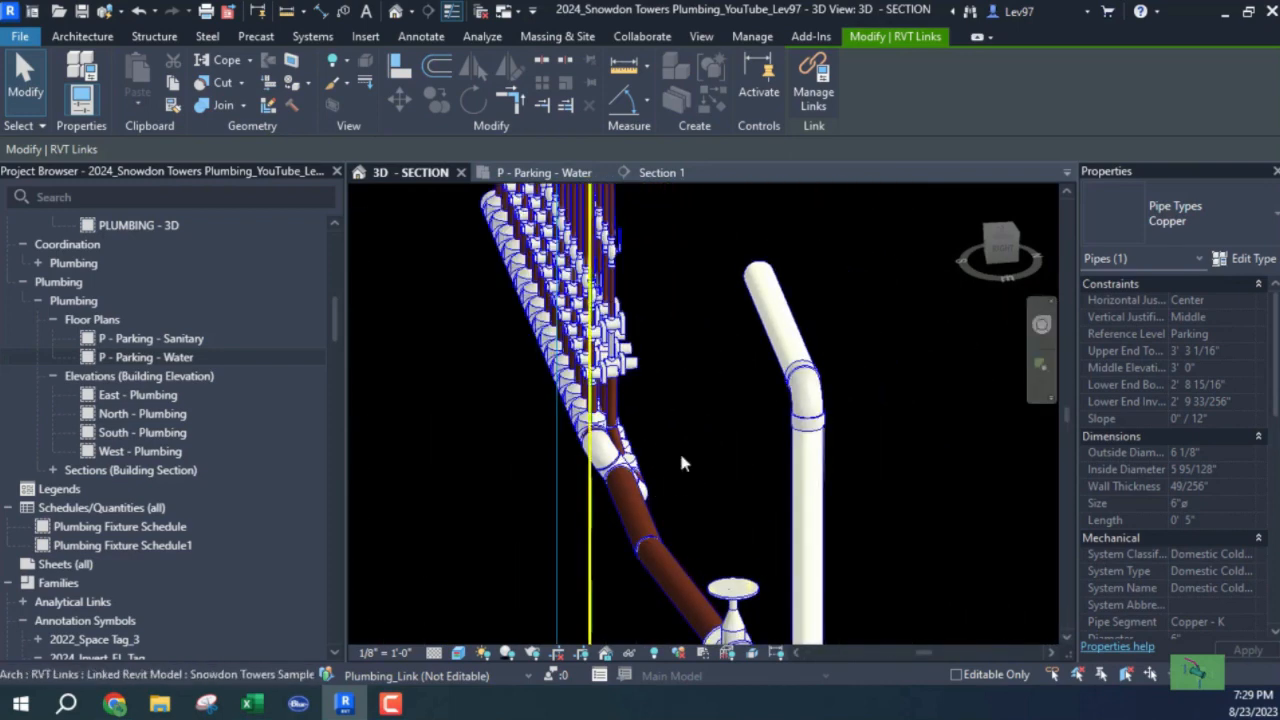
Step: Inspect the sizes of the first manifold branch's vertical copper pipes, below and above its row of accessories
left_click(796, 418)
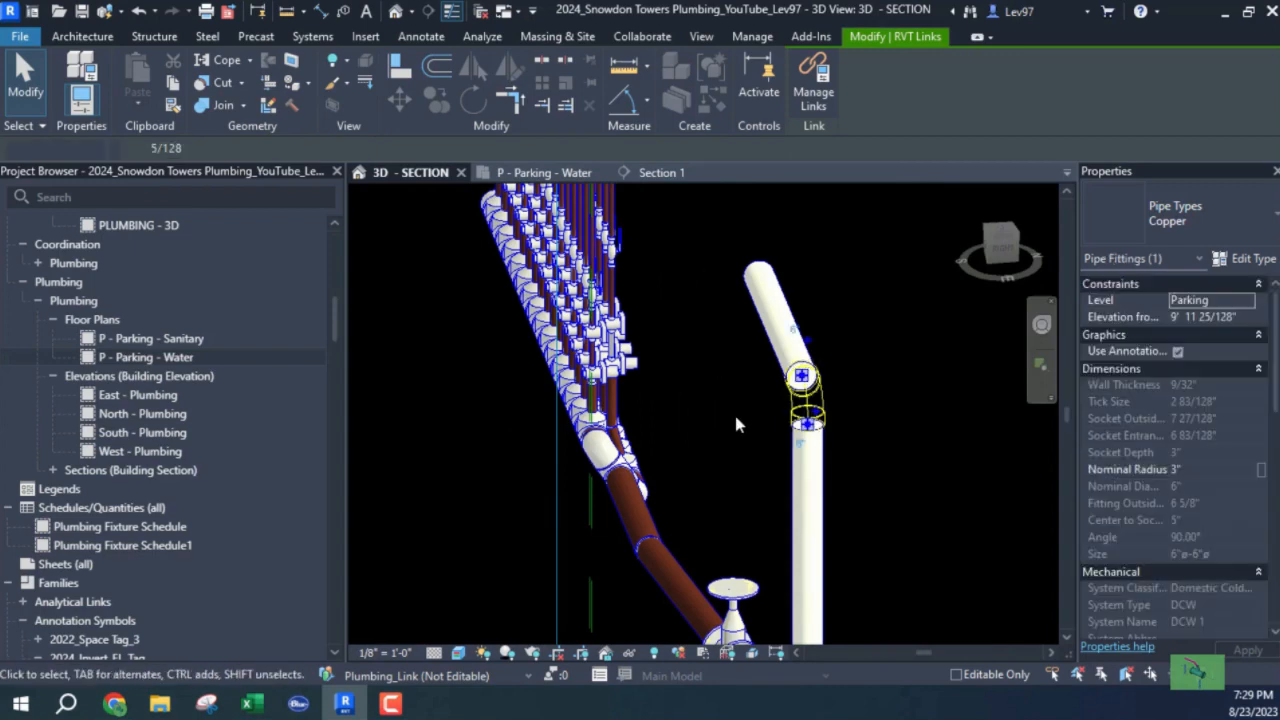
middle_click_drag(727, 418, 354, 395, "shift")
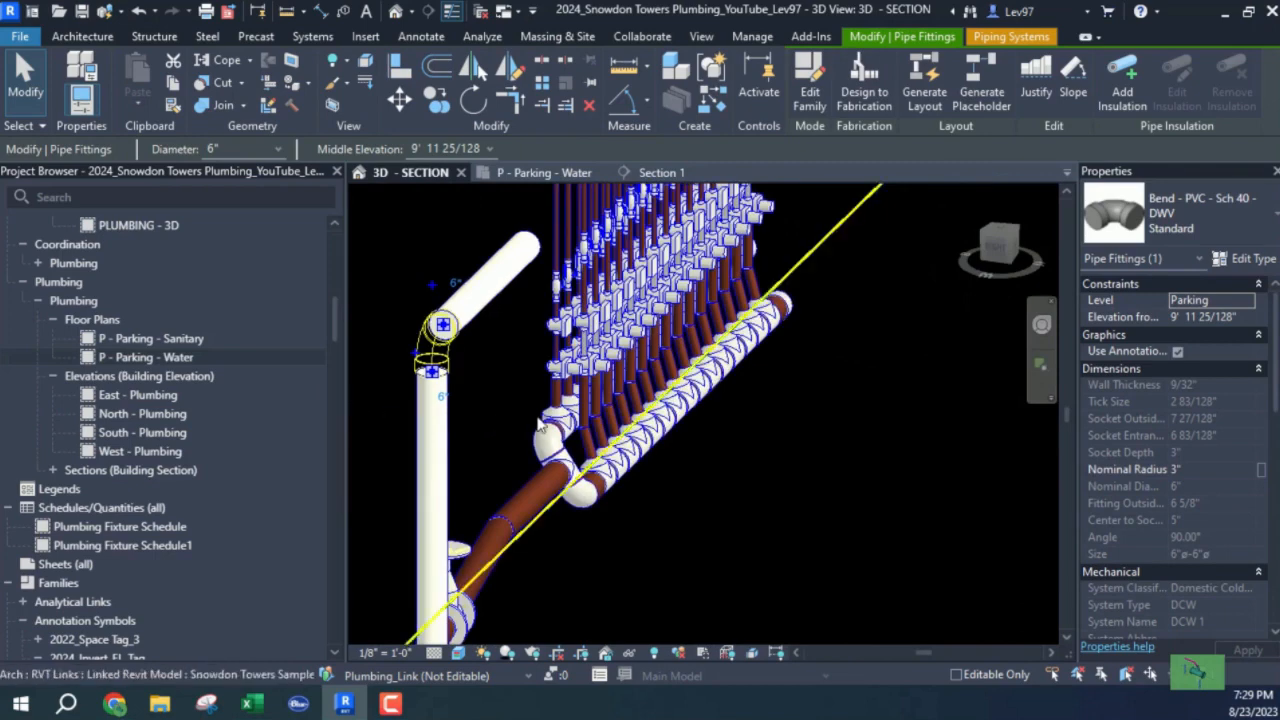
scroll(522, 404, "up", 3)
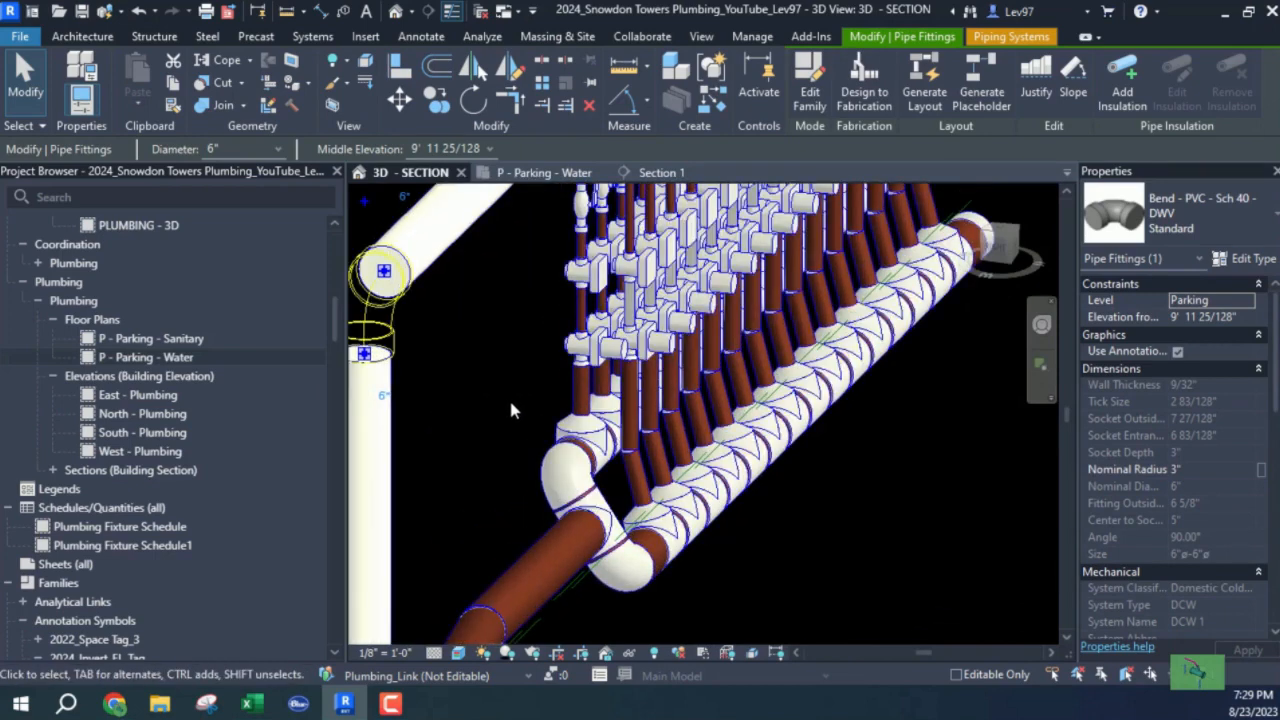
key("Tab")
left_click(585, 398)
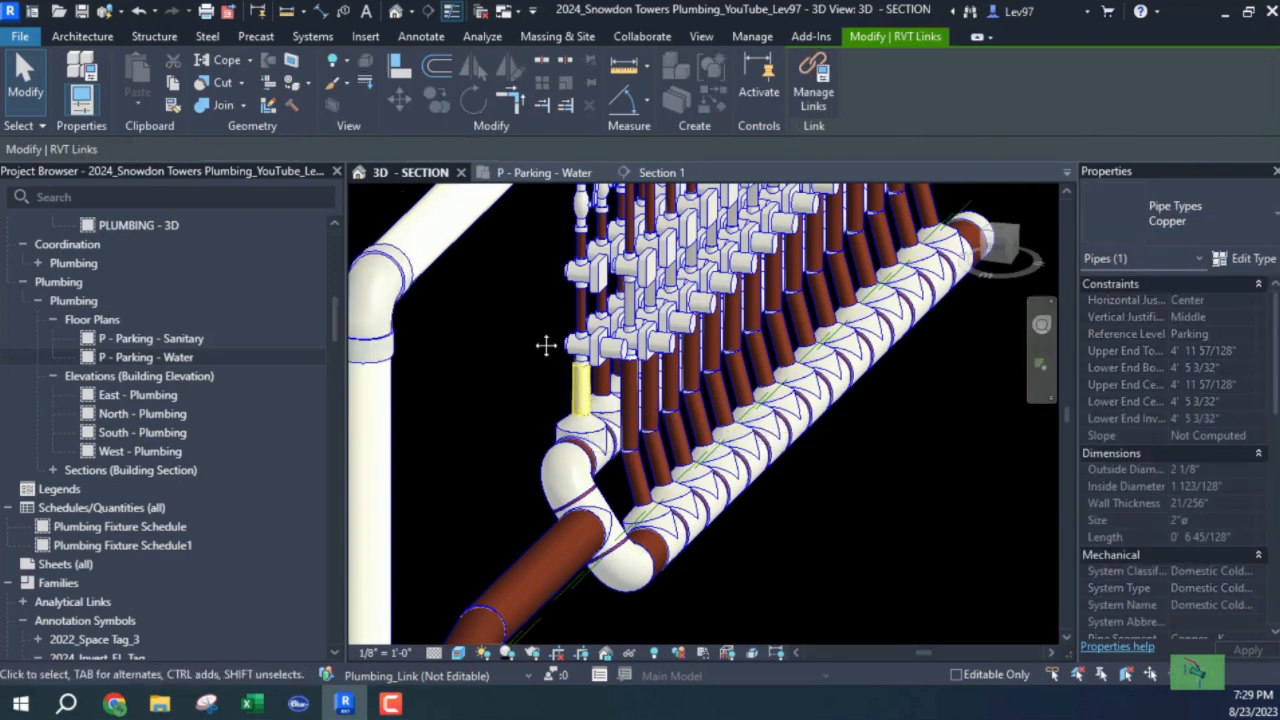
middle_click_drag(545, 345, 543, 271, "shift")
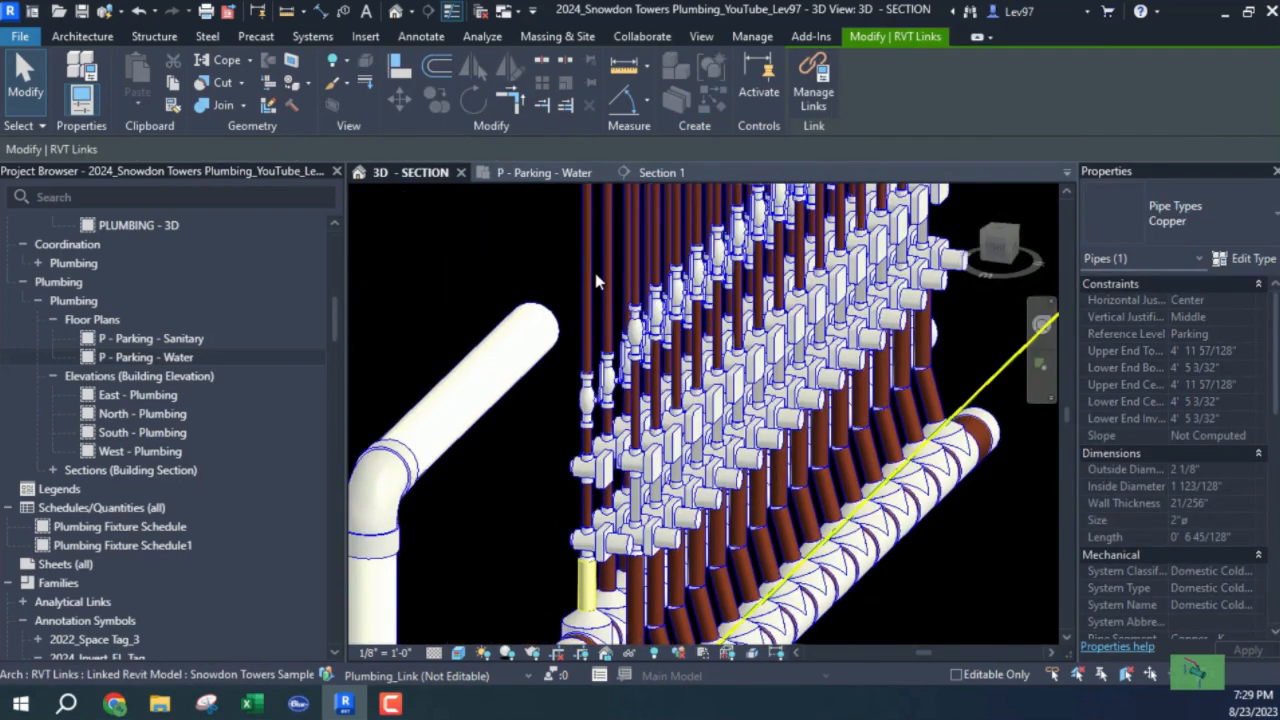
left_click(588, 281)
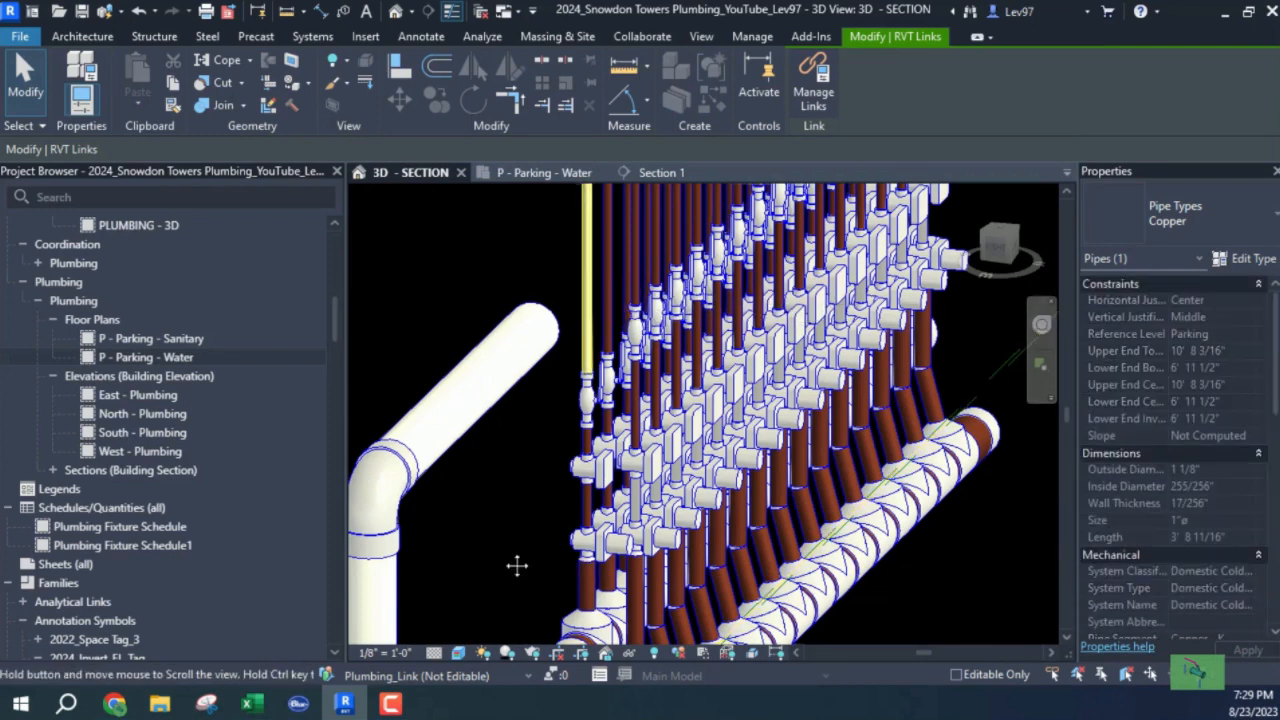
middle_click_drag(517, 566, 494, 443)
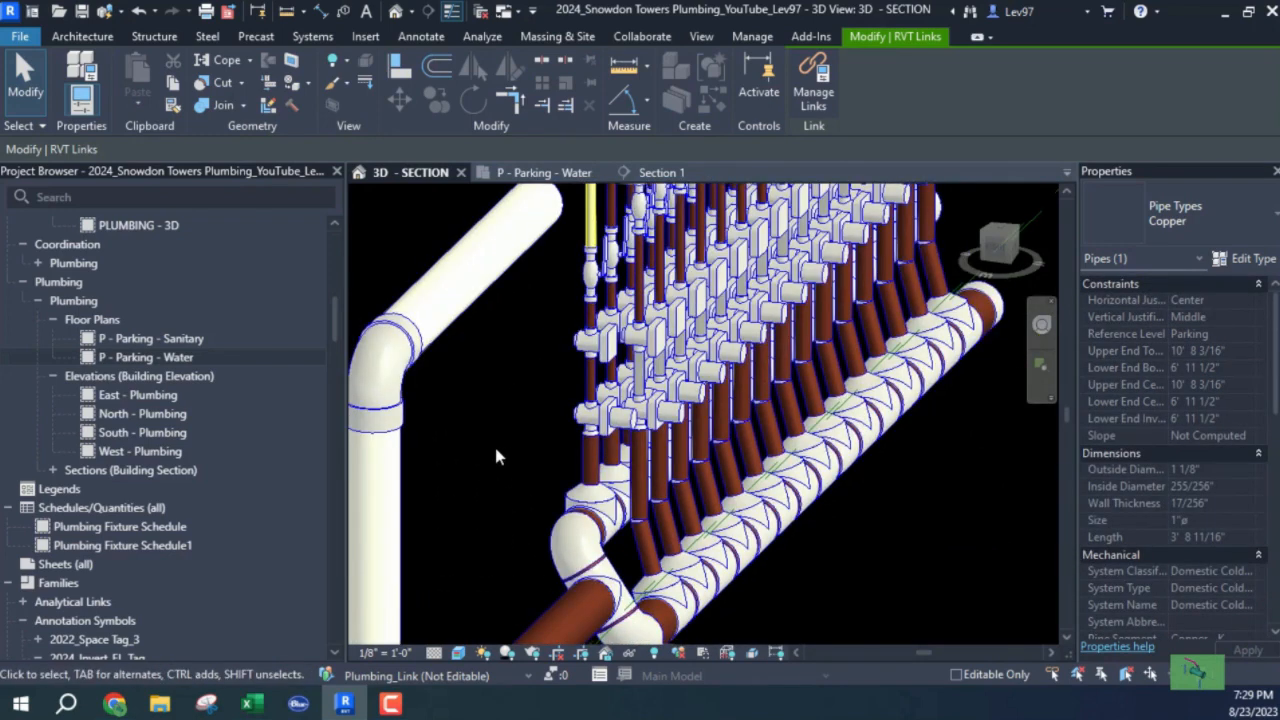
Step: Inspect the type and size of the lowest accessory on the first manifold branch, the linked pressure regulating valve
left_click(604, 420)
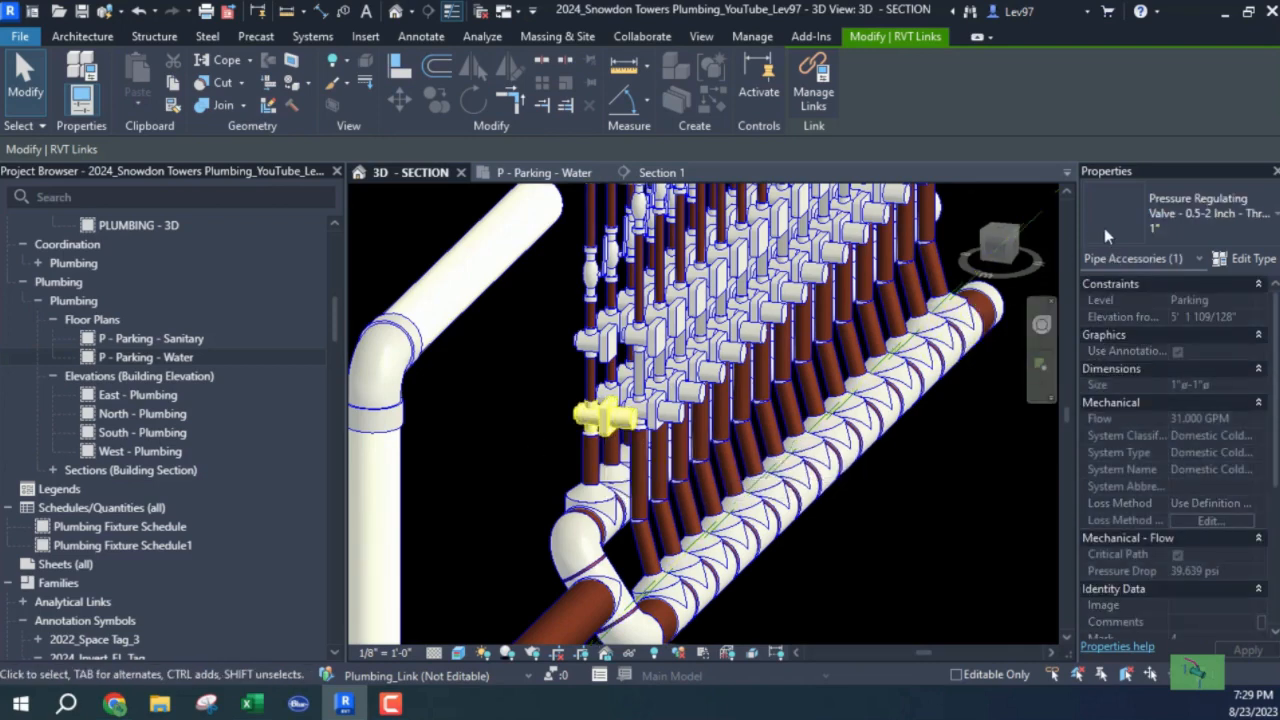
left_click(585, 345)
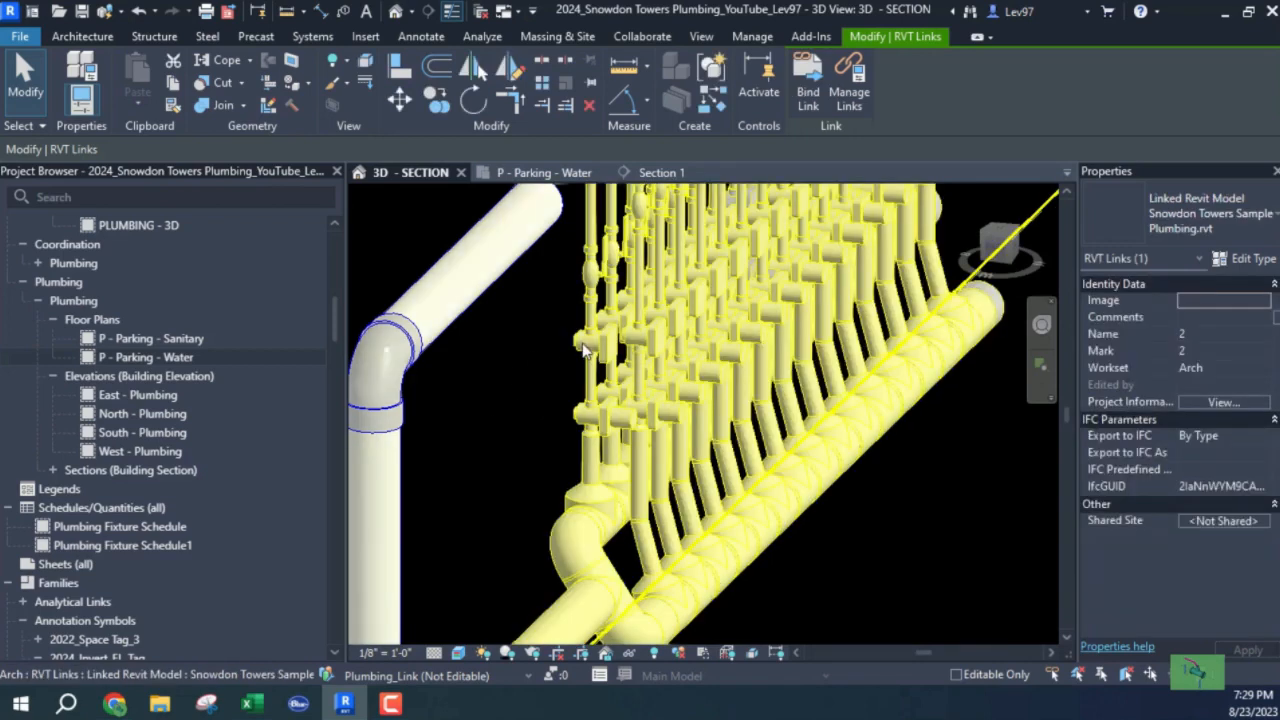
left_click(560, 362)
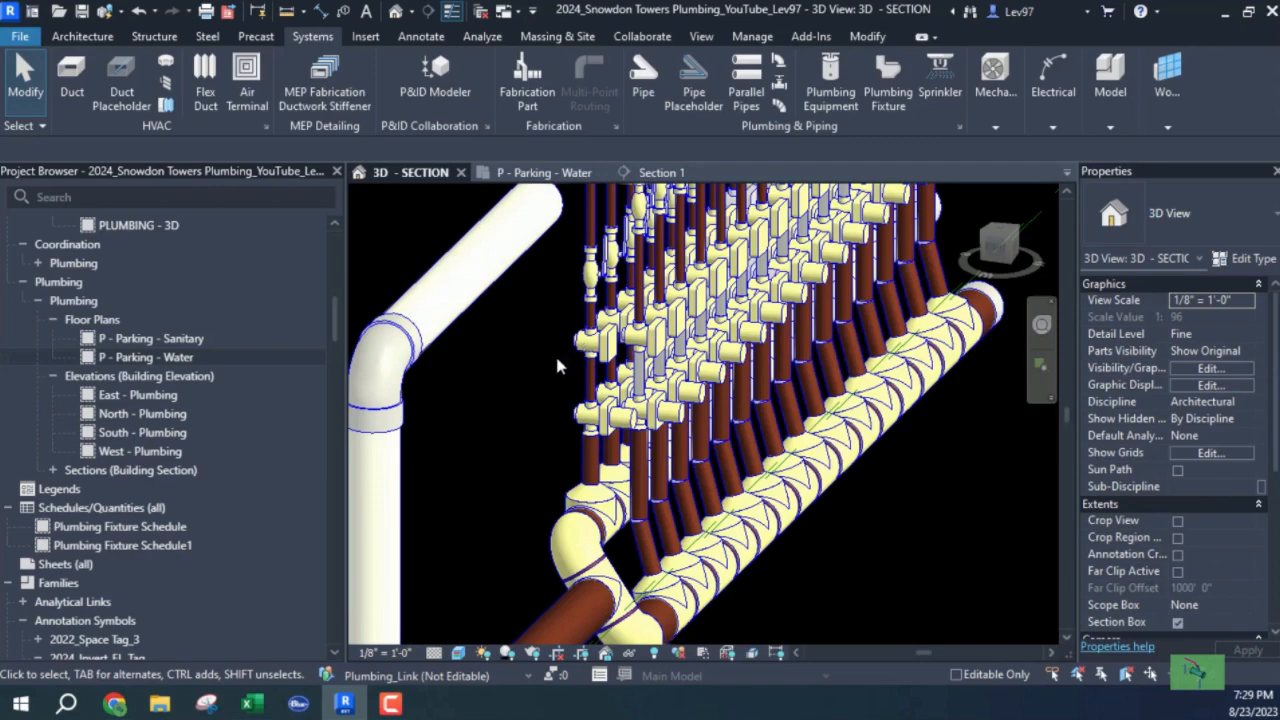
middle_click_drag(502, 426, 557, 467)
scroll(557, 467, "down", 5)
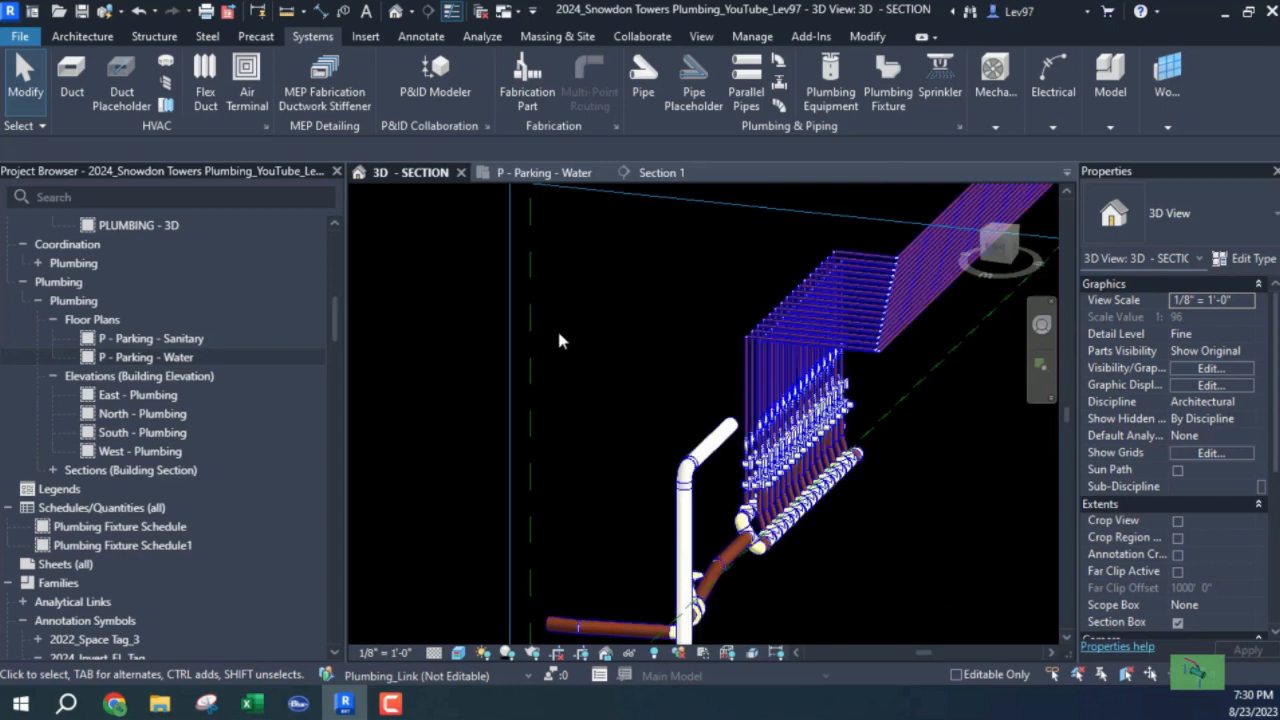
Step: Inspect the properties of the linked water meter above the pressure regulating valve on the first manifold branch
scroll(620, 450, "up", 5)
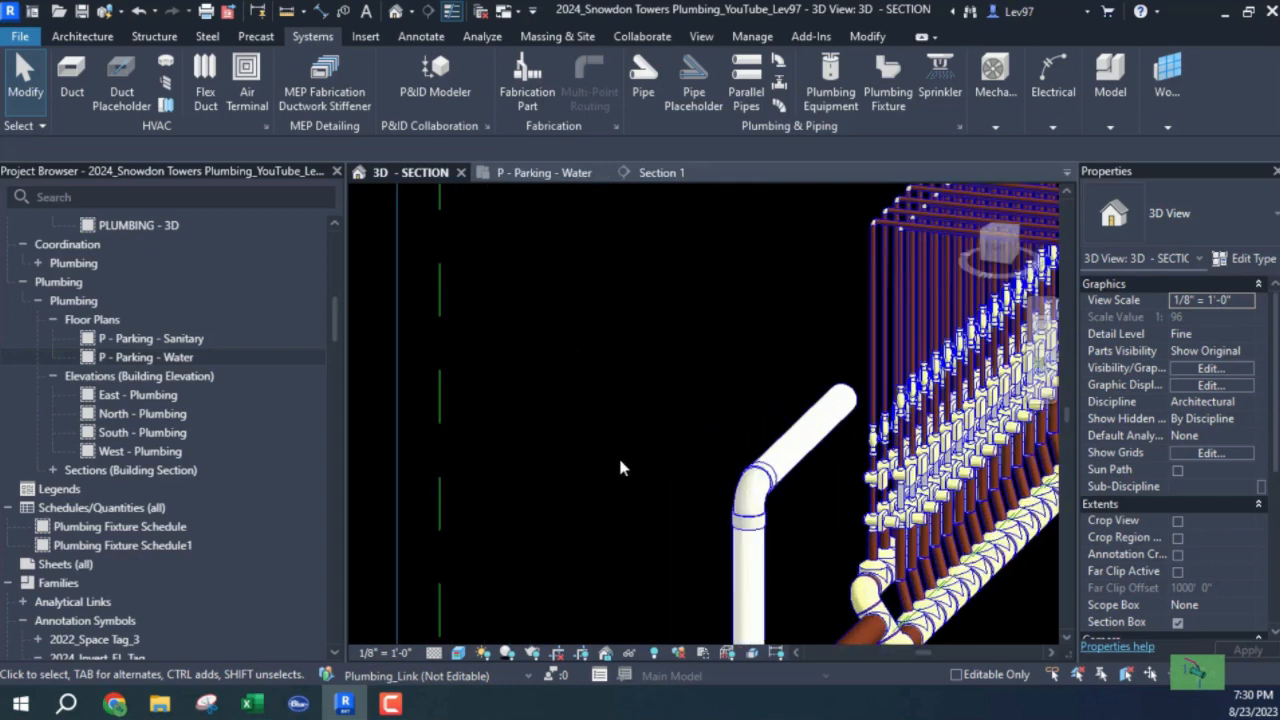
middle_click_drag(618, 454, 415, 399)
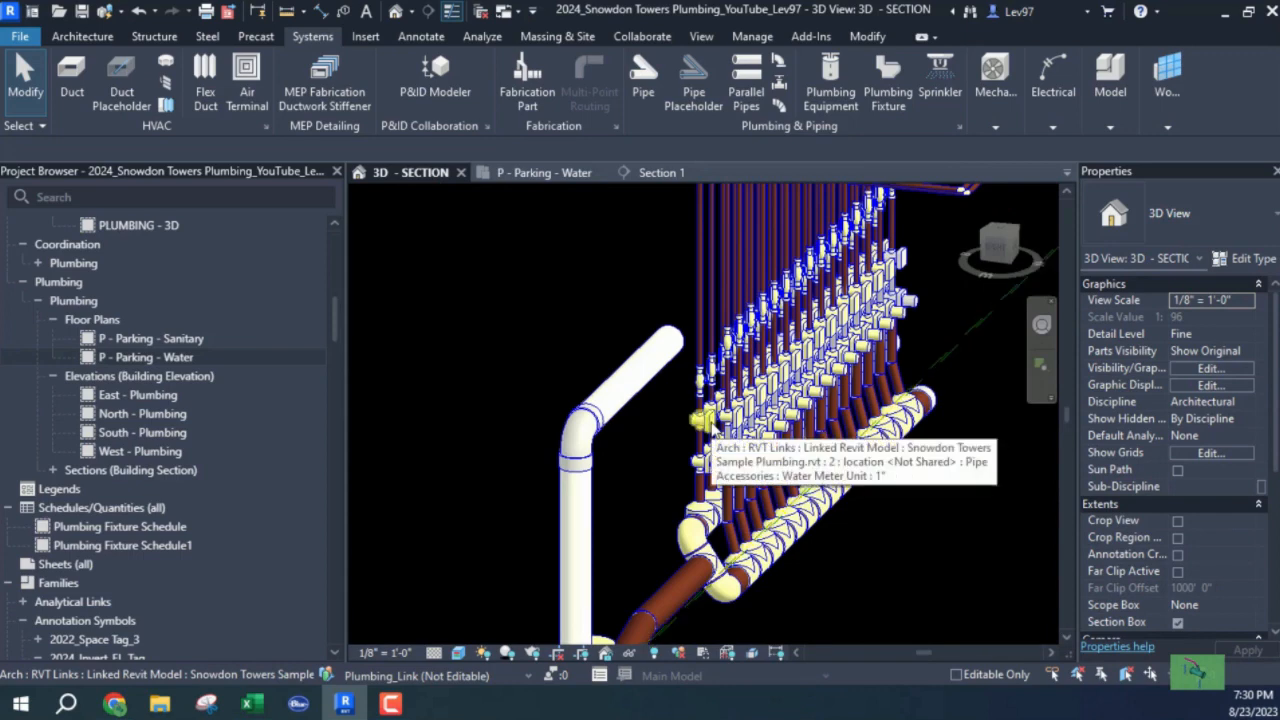
left_click(702, 428)
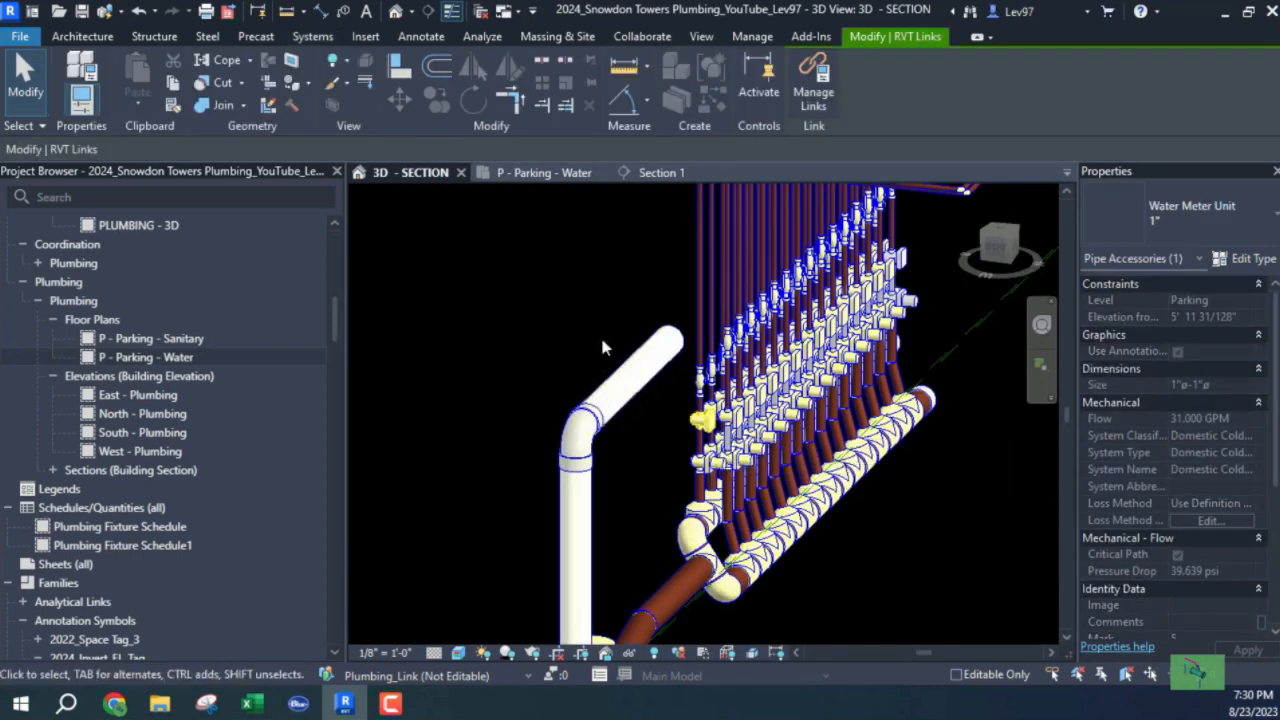
middle_click_drag(519, 332, 418, 325)
scroll(546, 396, "up", 4)
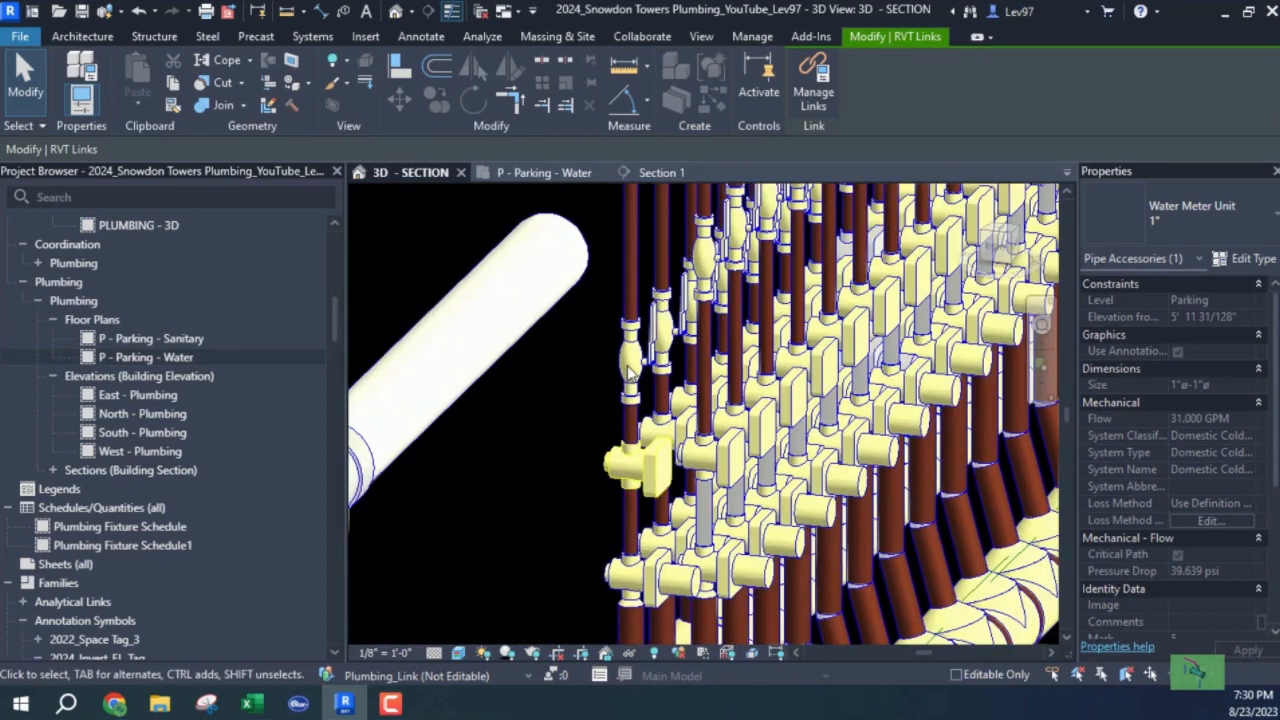
left_click(493, 483)
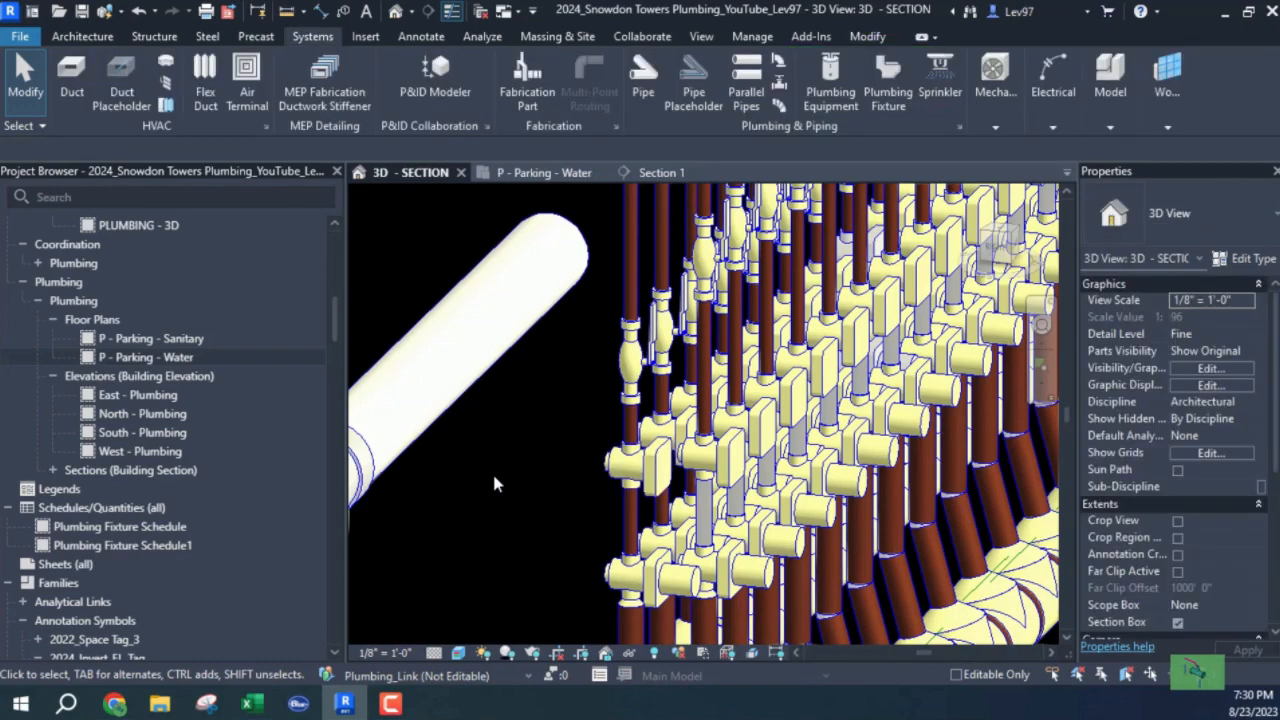
Step: Inspect the type and size of the linked ball valve above the water meter on the first branch
scroll(496, 495, "down", 5)
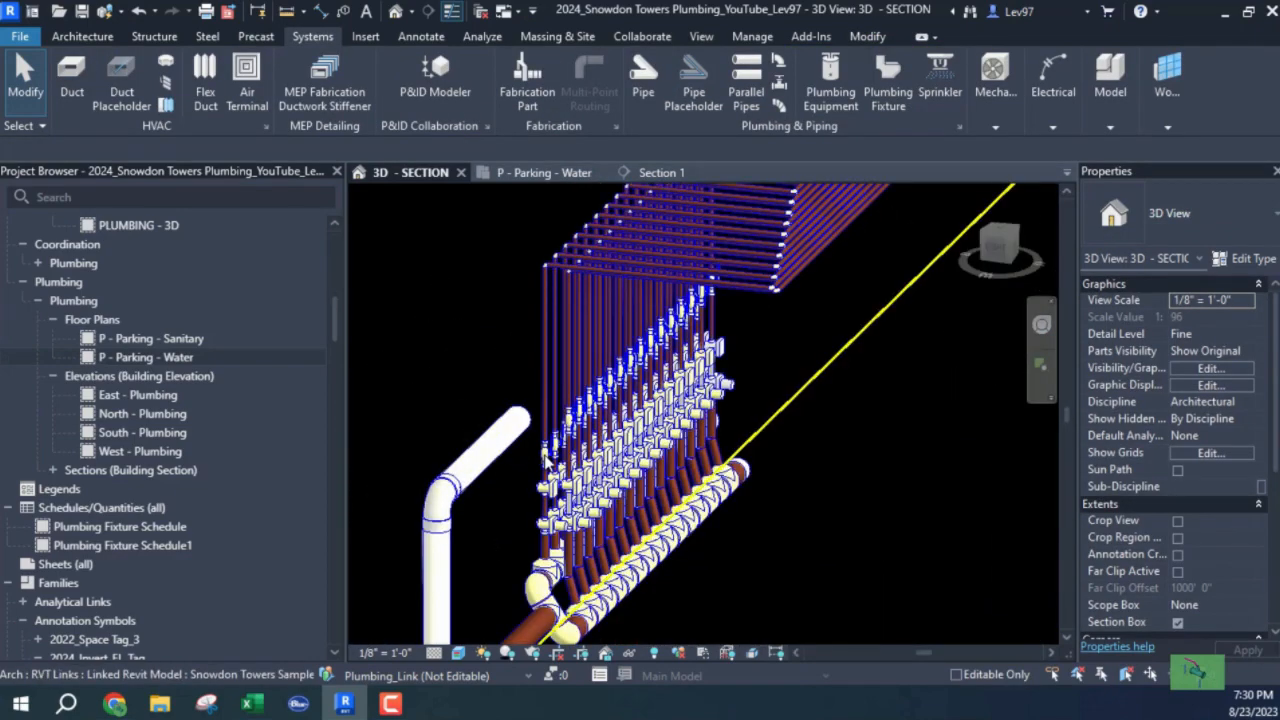
left_click(547, 452)
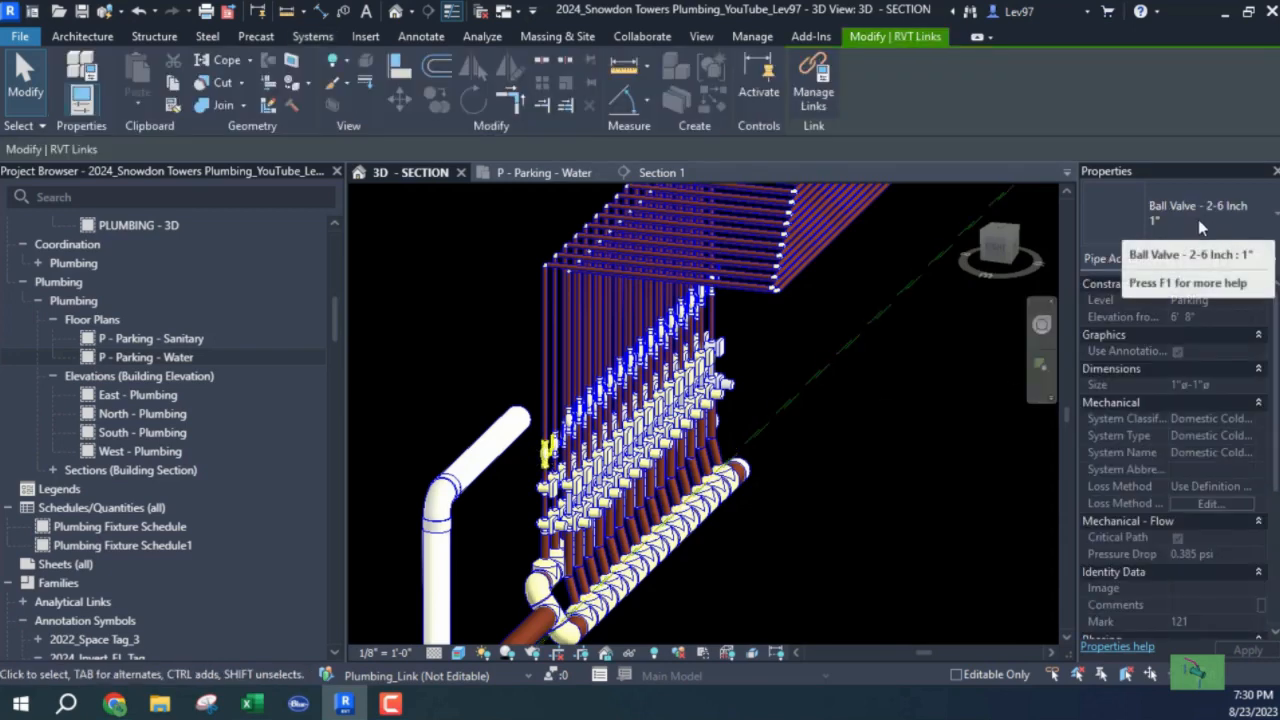
middle_click_drag(465, 358, 393, 309, "shift")
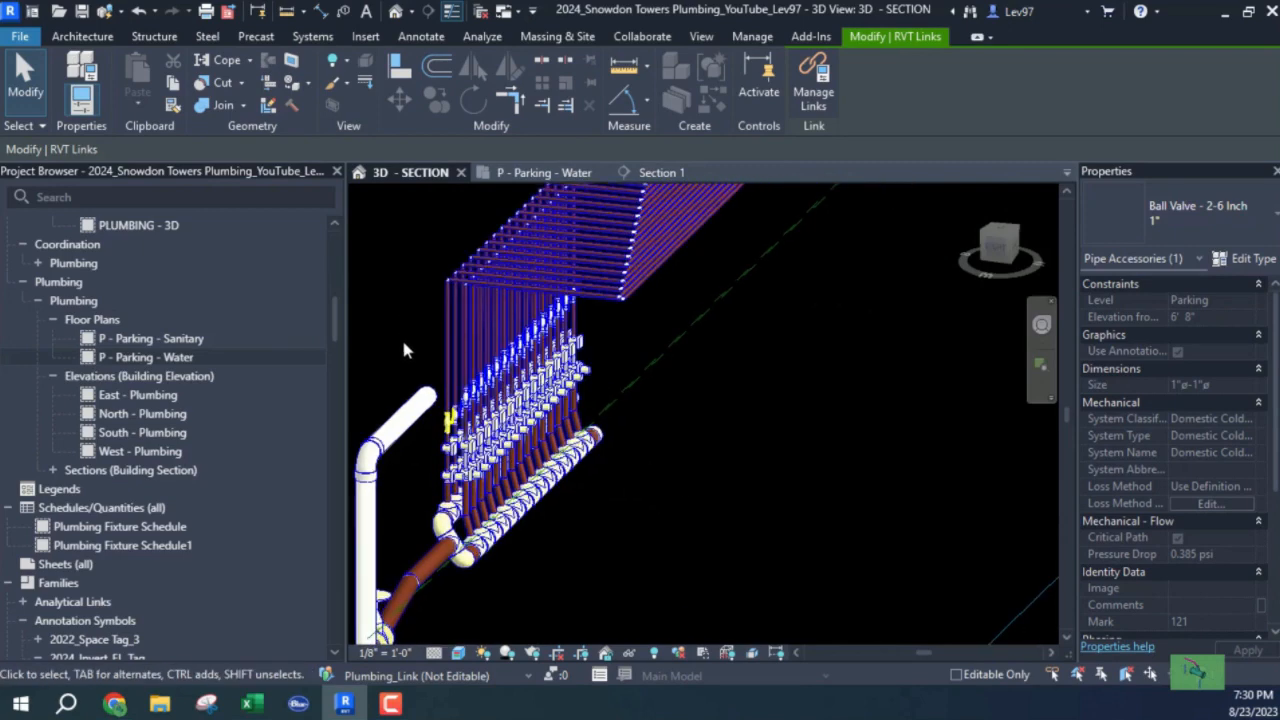
Step: Examine the route of the bundled copper pipes from the manifold across the ceiling to the vertical risers and their offset branches
middle_click_drag(404, 349, 466, 445, "shift")
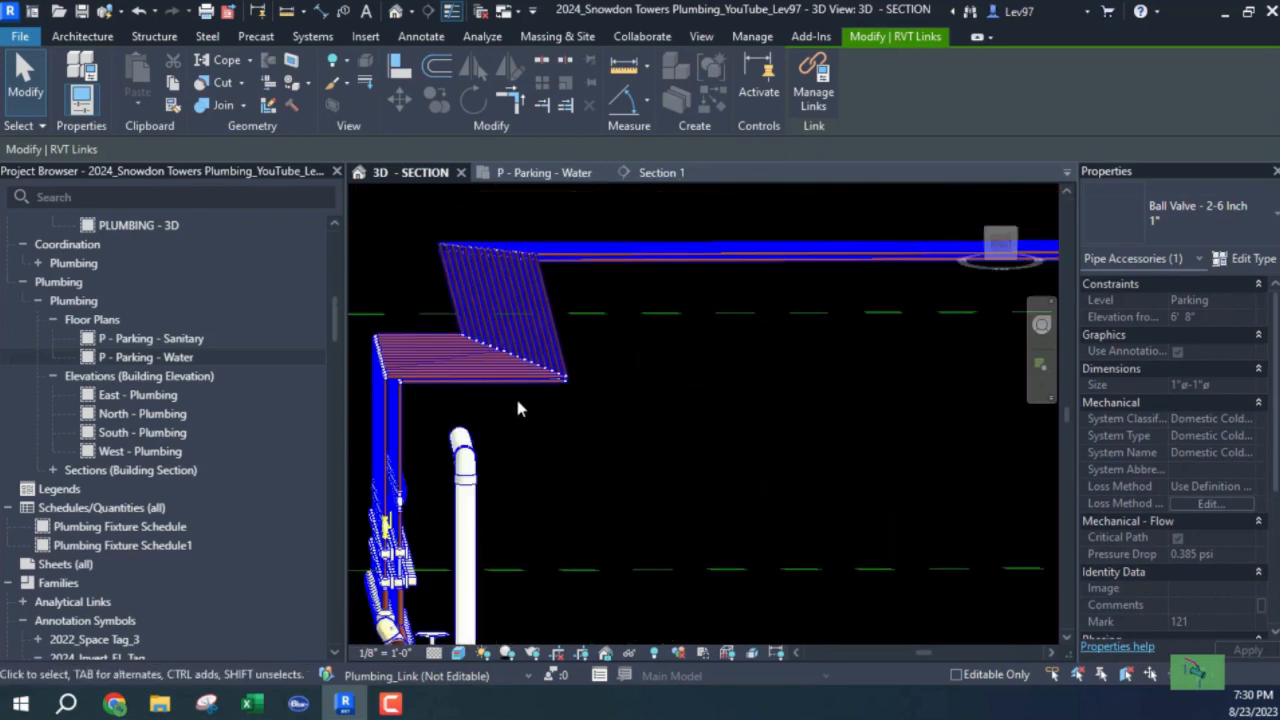
middle_click_drag(569, 401, 715, 431, "shift")
scroll(575, 403, "down", 2)
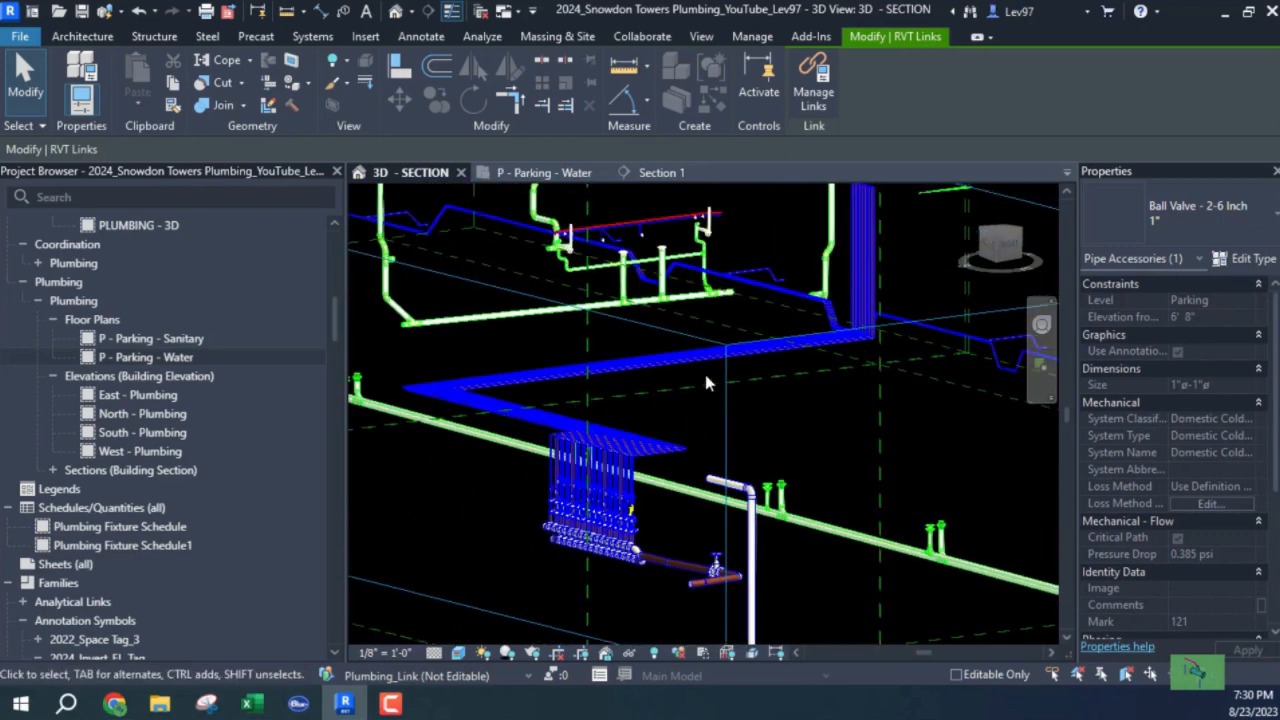
middle_click_drag(705, 383, 531, 487)
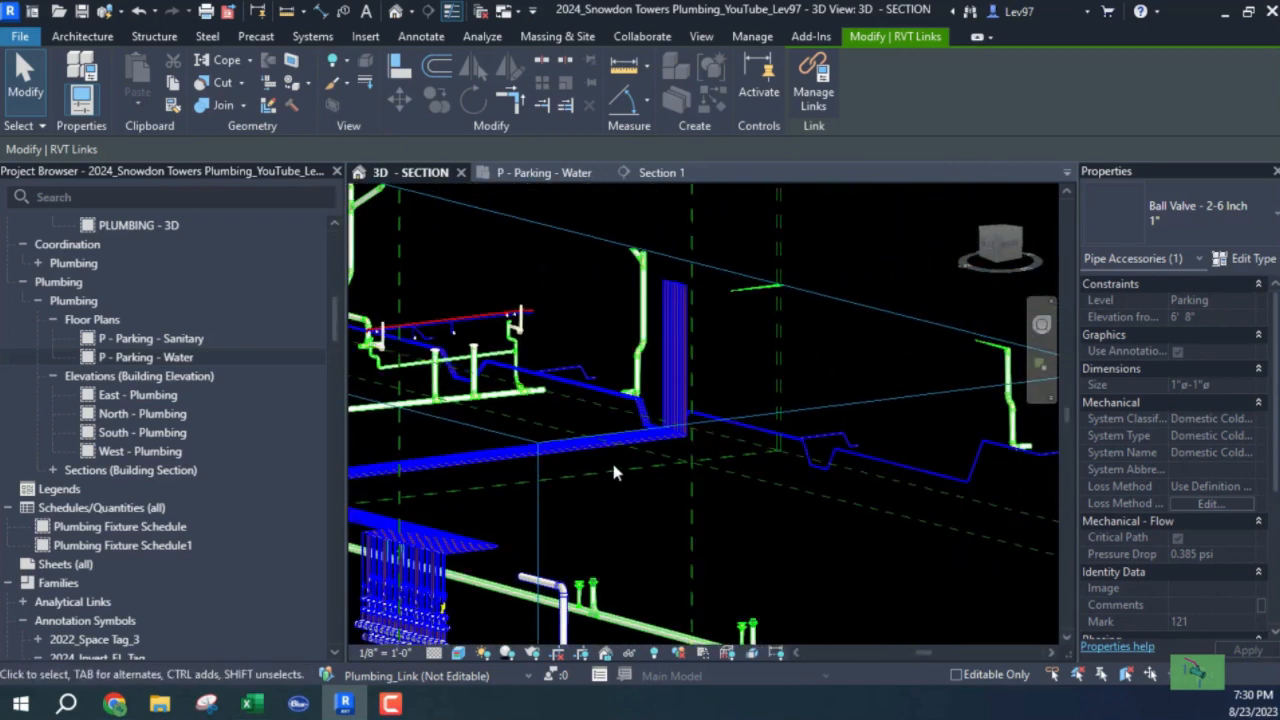
scroll(622, 458, "down", 2)
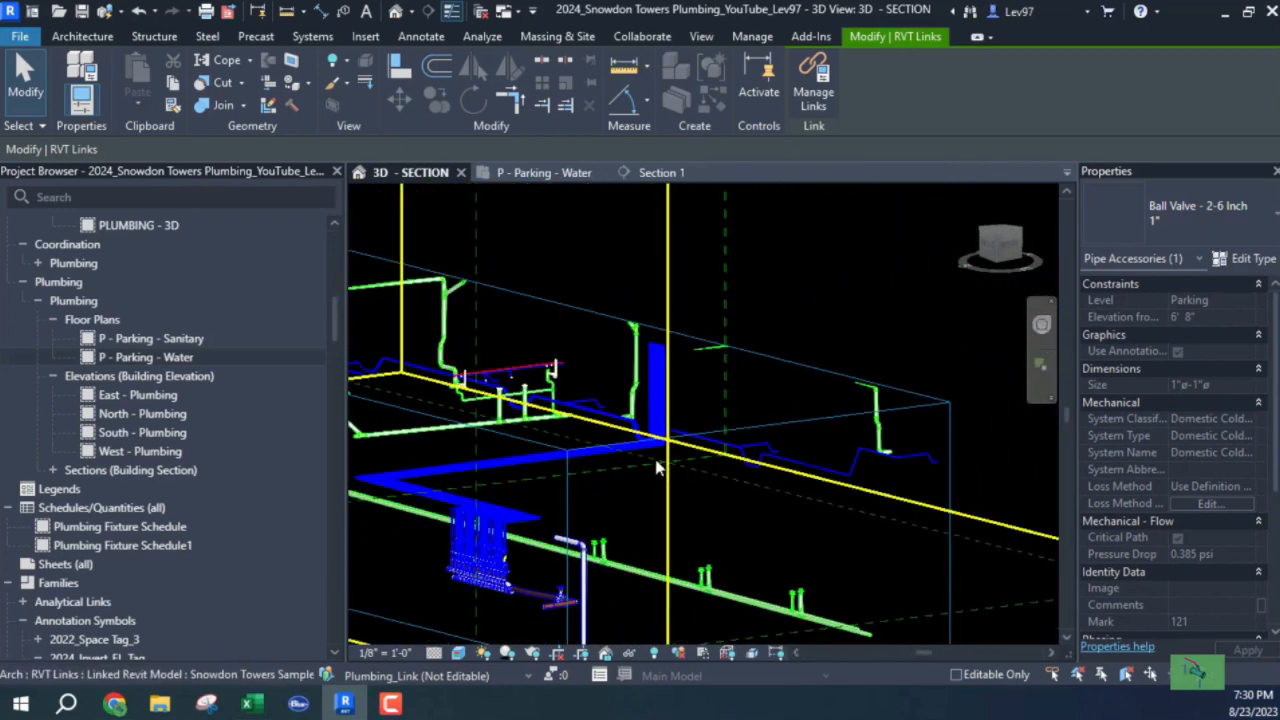
scroll(642, 447, "up", 3)
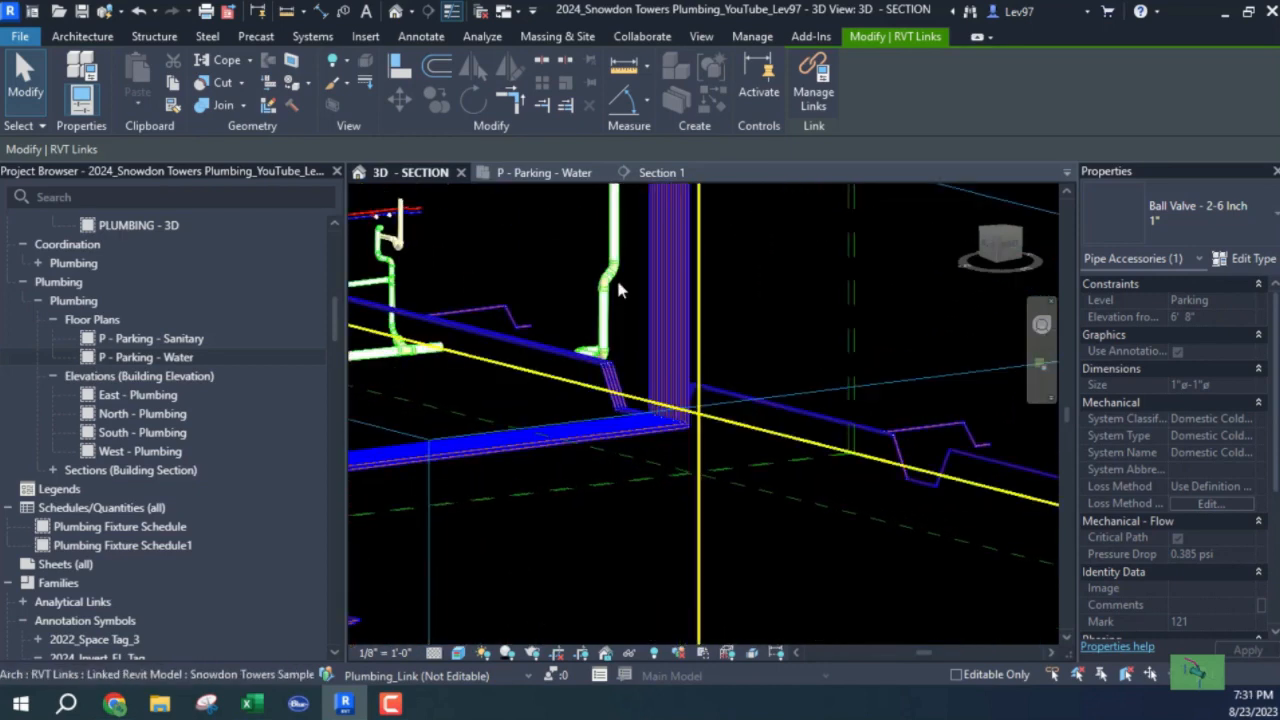
middle_click_drag(627, 343, 728, 326)
middle_click_drag(715, 331, 769, 459)
scroll(770, 458, "up", 3)
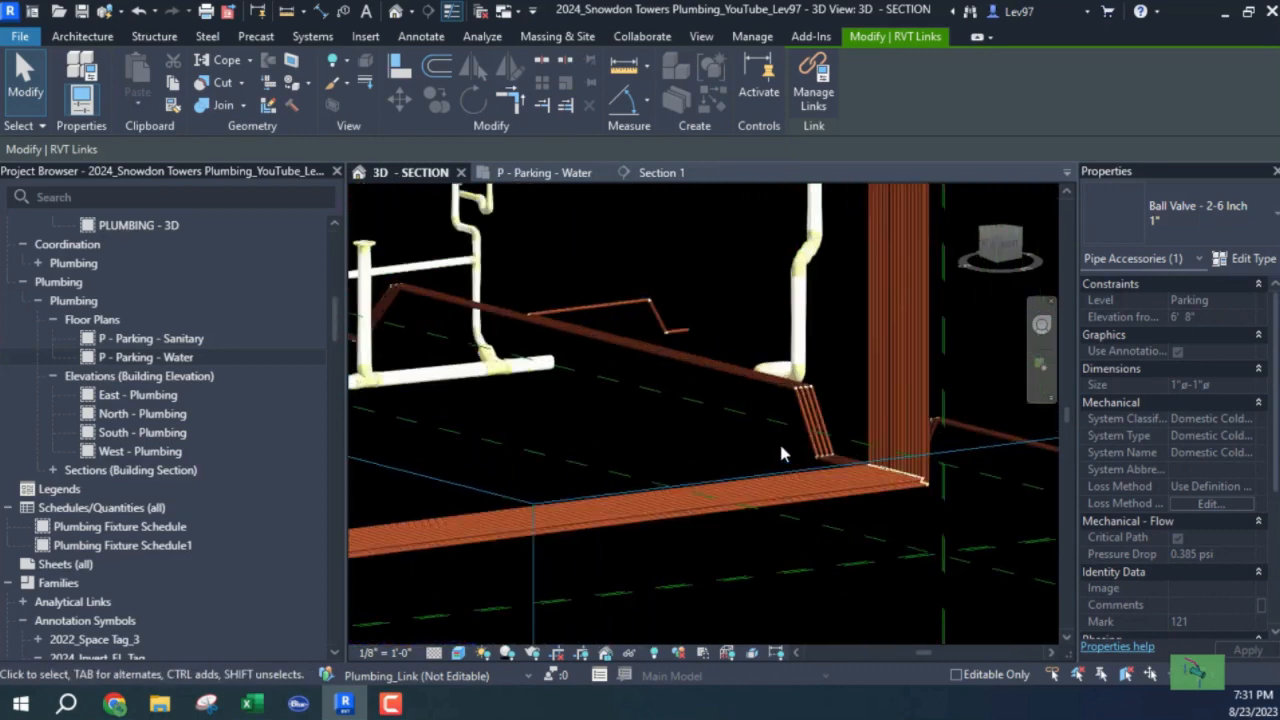
middle_click_drag(703, 420, 594, 434)
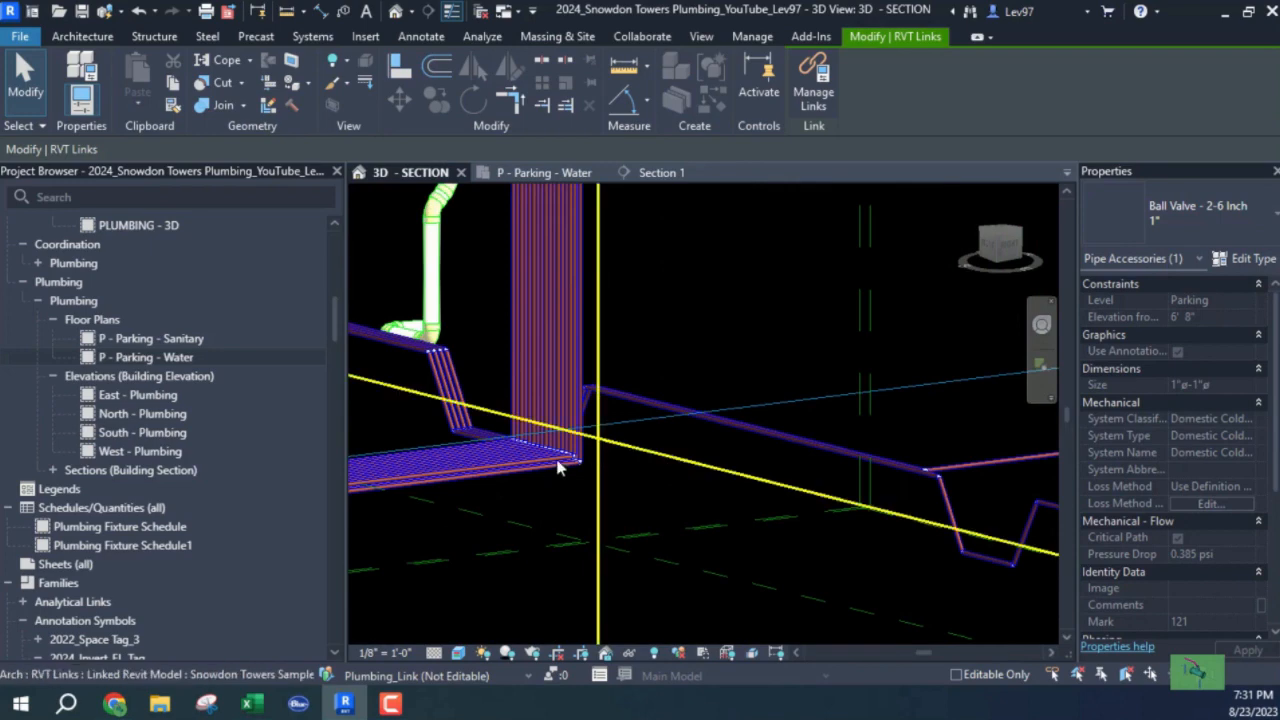
Step: Inspect the sizes of the sloped copper offset beside the risers and of the long horizontal run it feeds, including its side branch
middle_click_drag(637, 462, 580, 470, "shift")
scroll(580, 470, "up", 5)
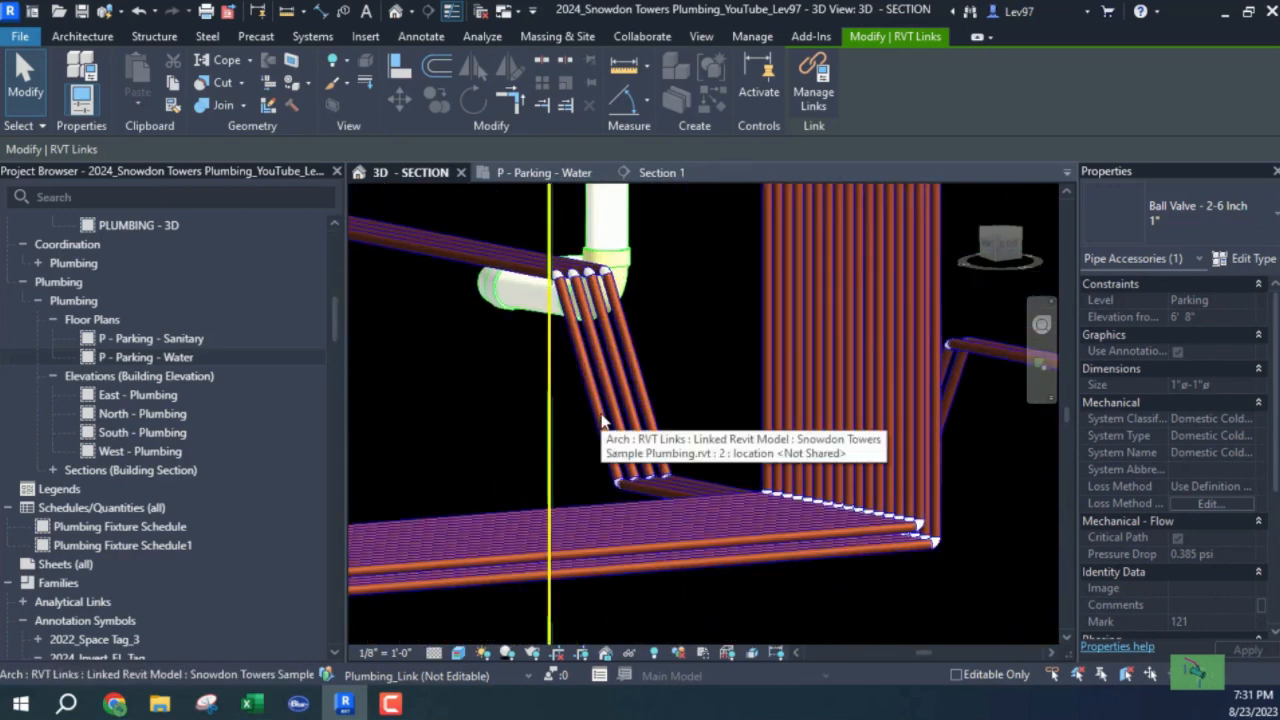
left_click(601, 421)
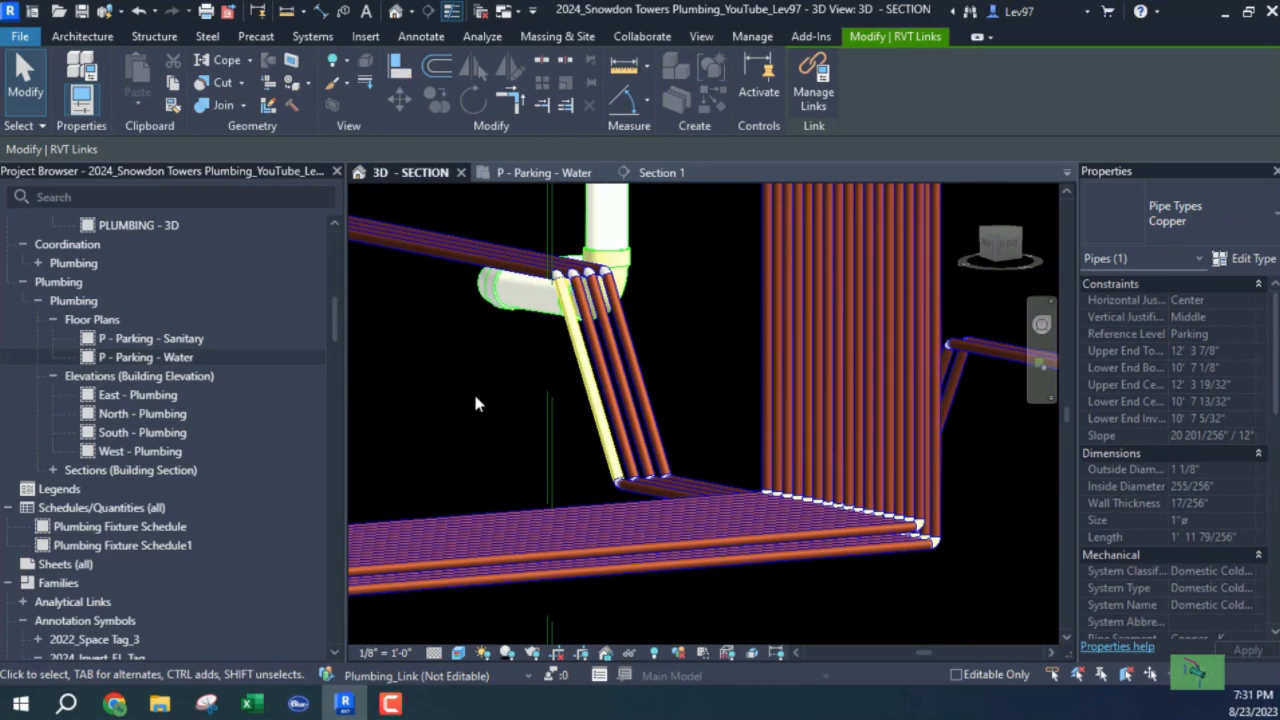
middle_click_drag(475, 403, 610, 512)
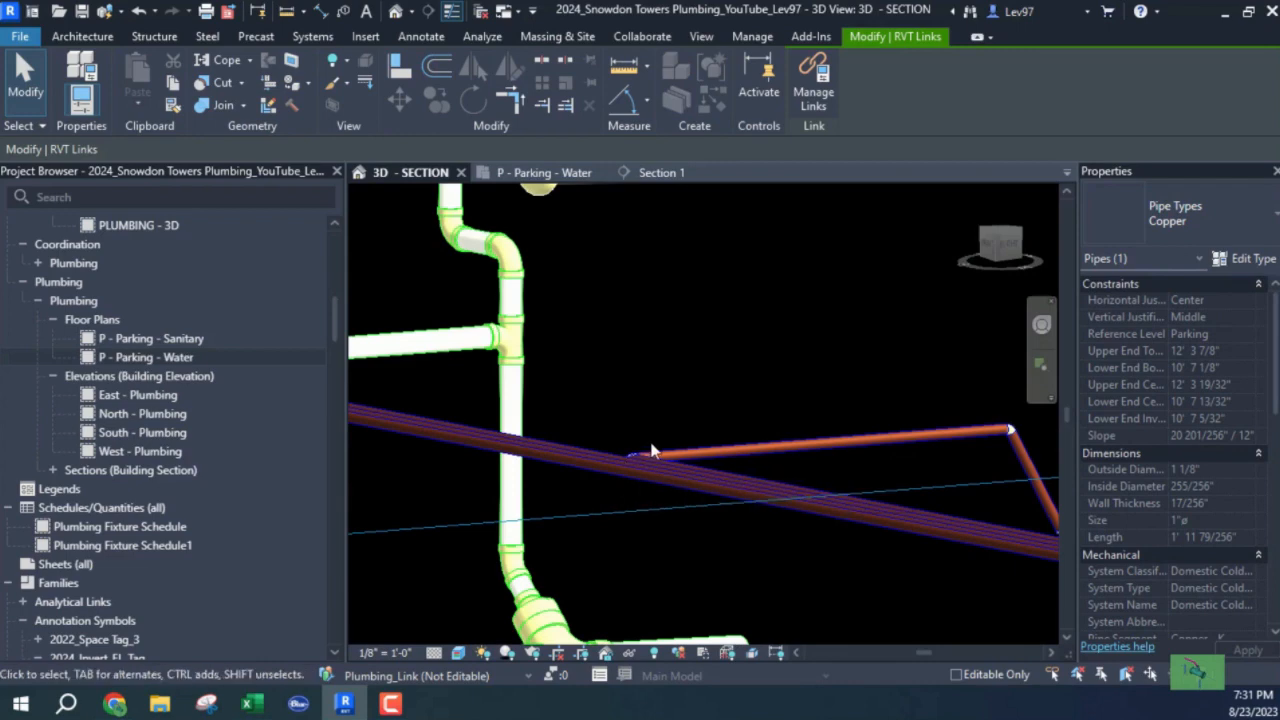
left_click(592, 463)
middle_click_drag(583, 485, 797, 394, "shift")
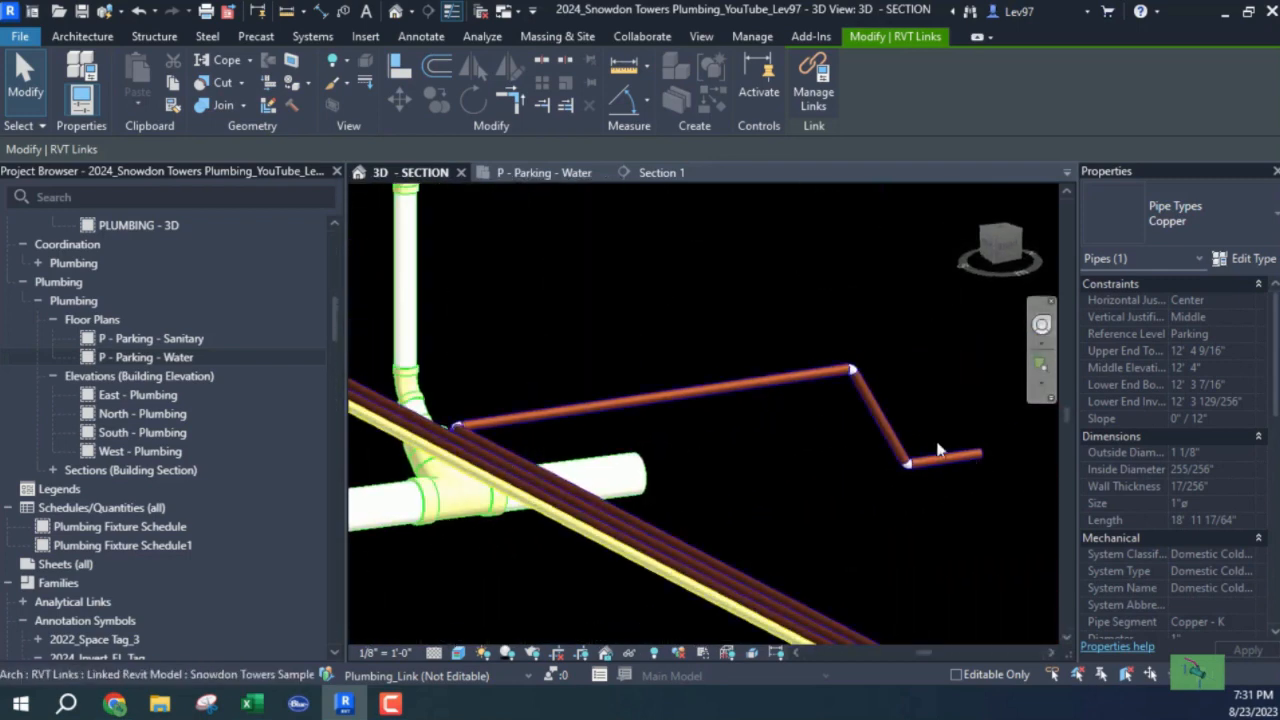
scroll(766, 458, "down", 3)
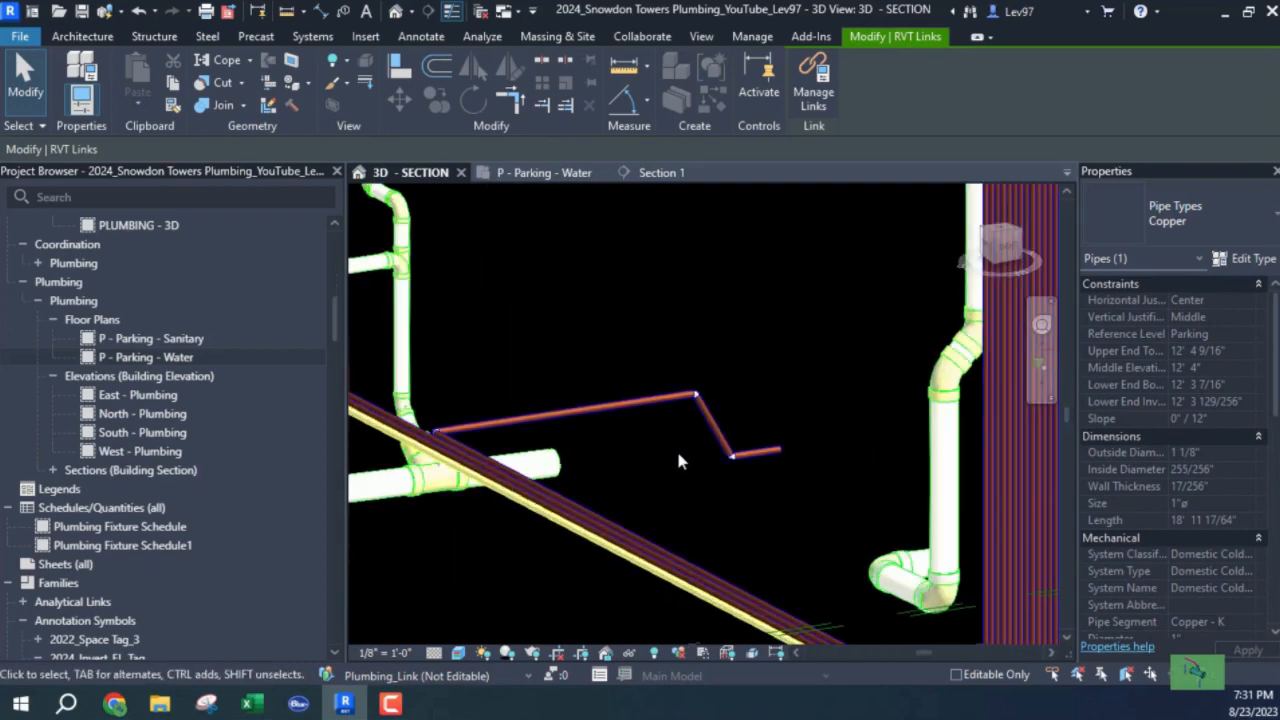
Step: Turn on the Snowdon Towers Sample Architectural.rvt link in this view's visibility overrides and hide all of its model categories
key("g")
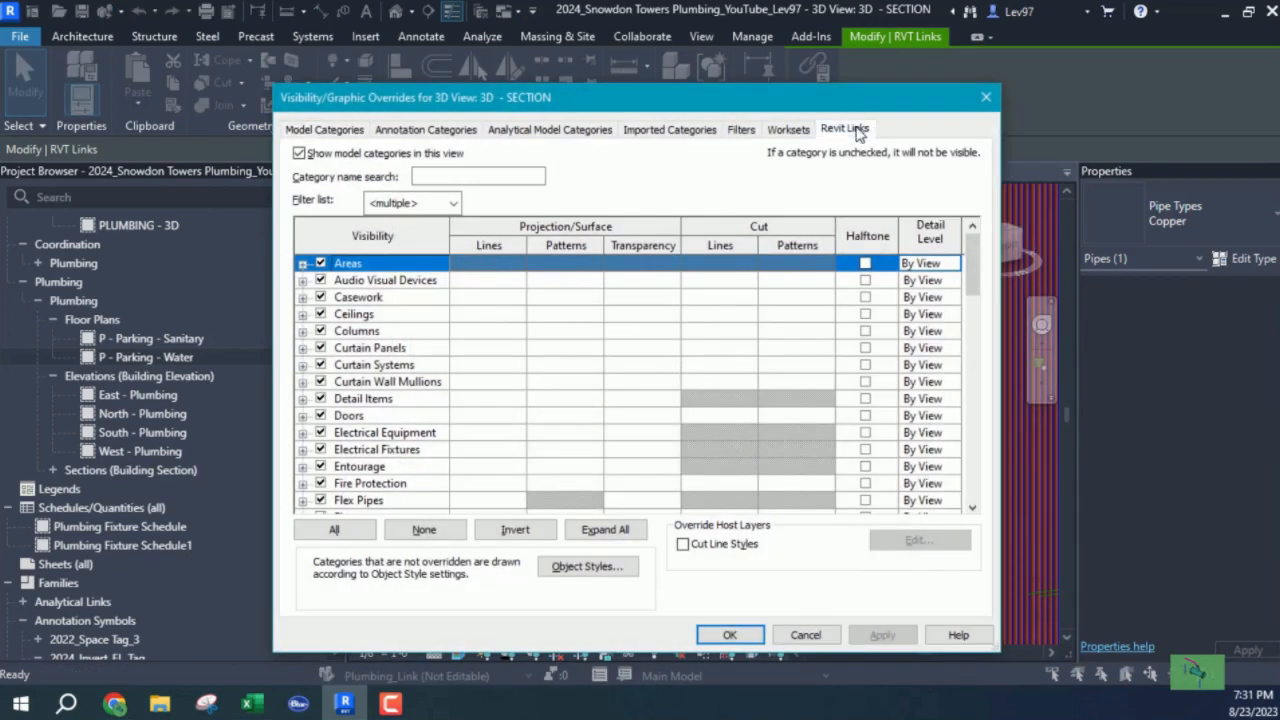
left_click(850, 129)
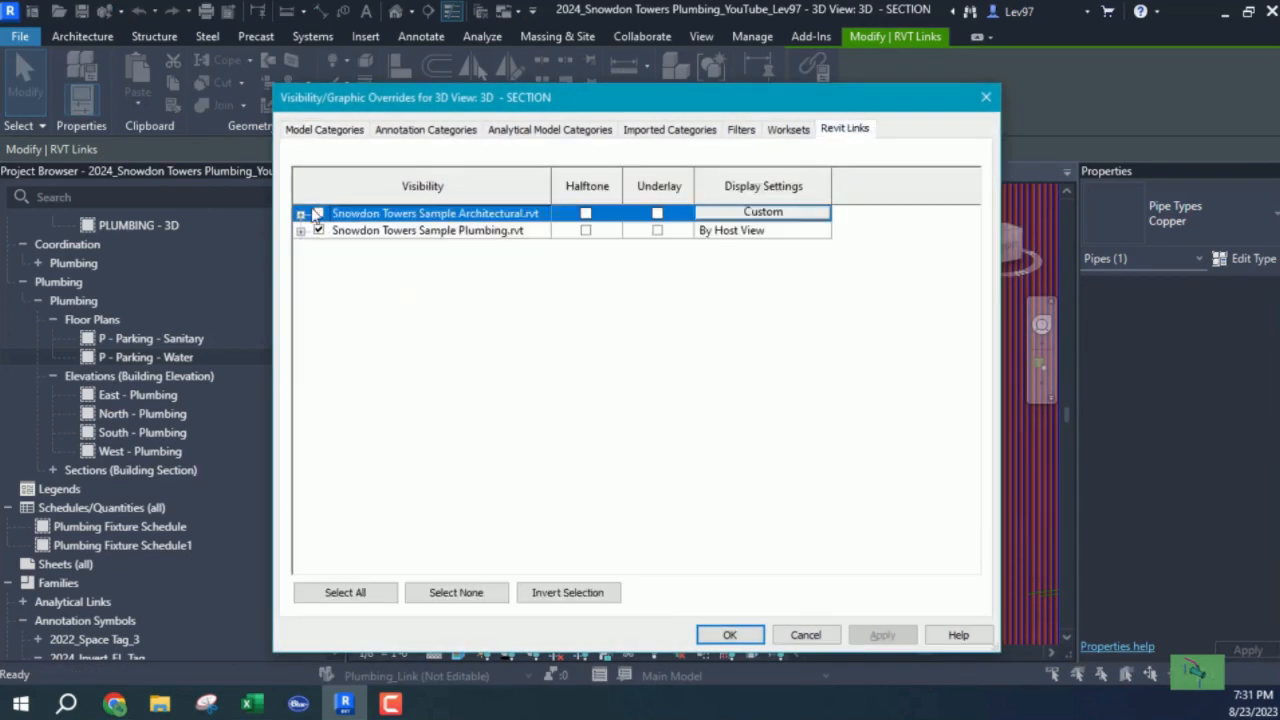
left_click(778, 213)
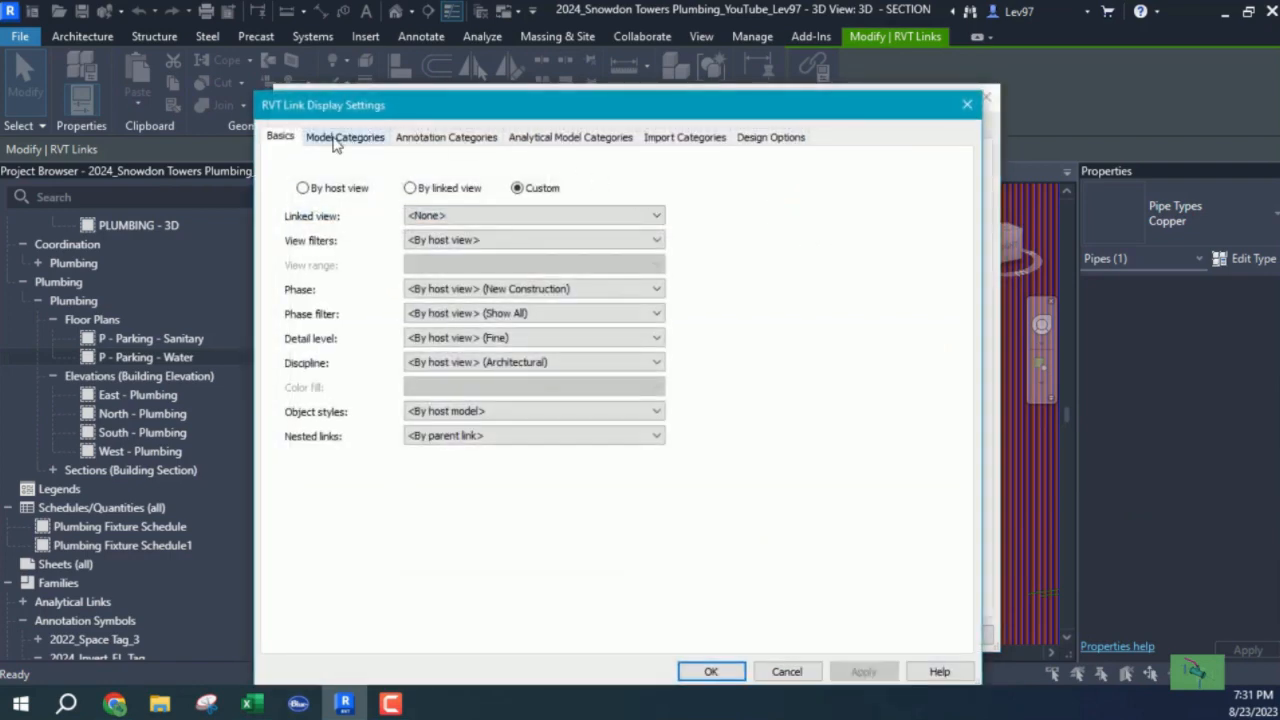
left_click(342, 137)
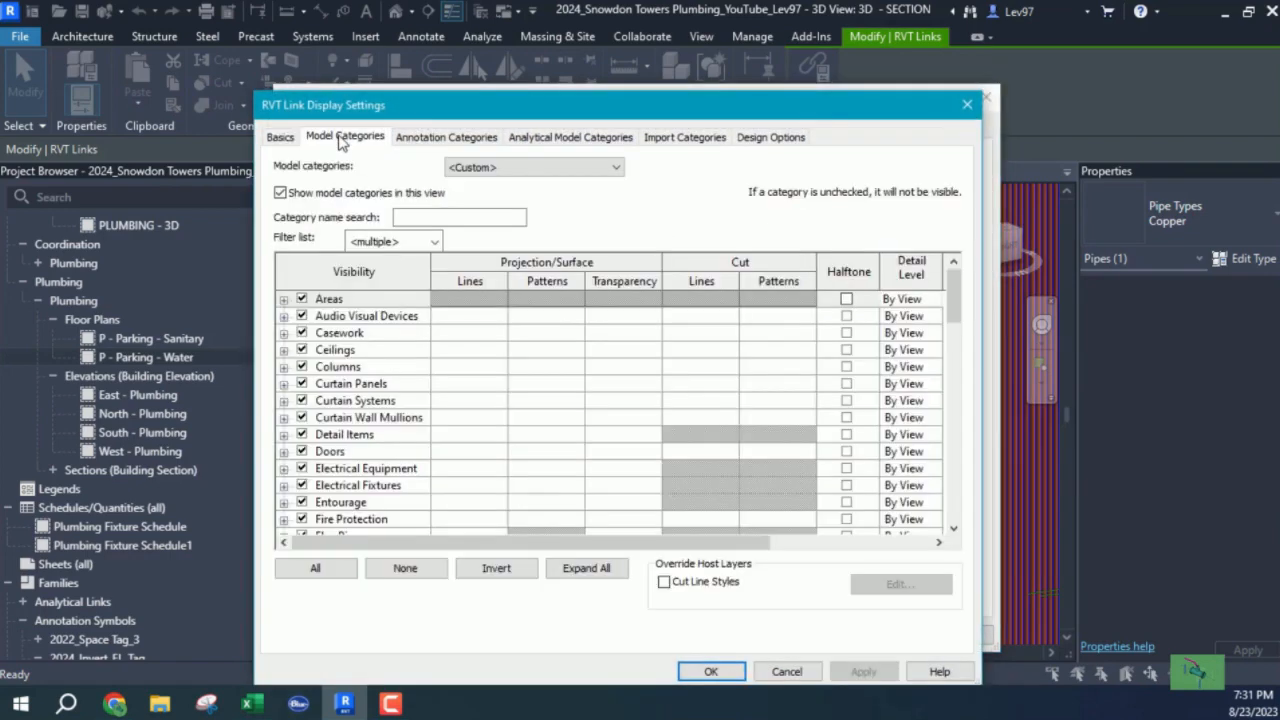
left_click(316, 568)
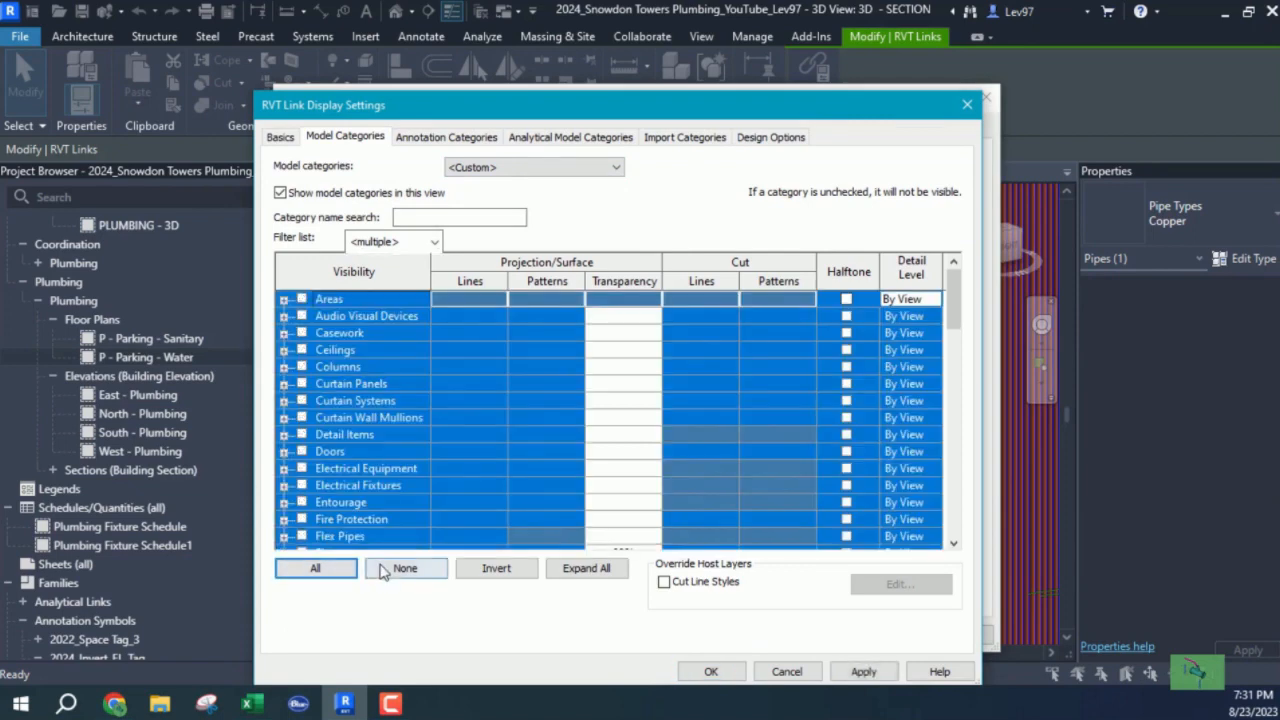
left_click(383, 570)
Step: Make Plumbing Fixtures the only visible model category of the linked architectural model and apply the visibility overrides
left_click(344, 405)
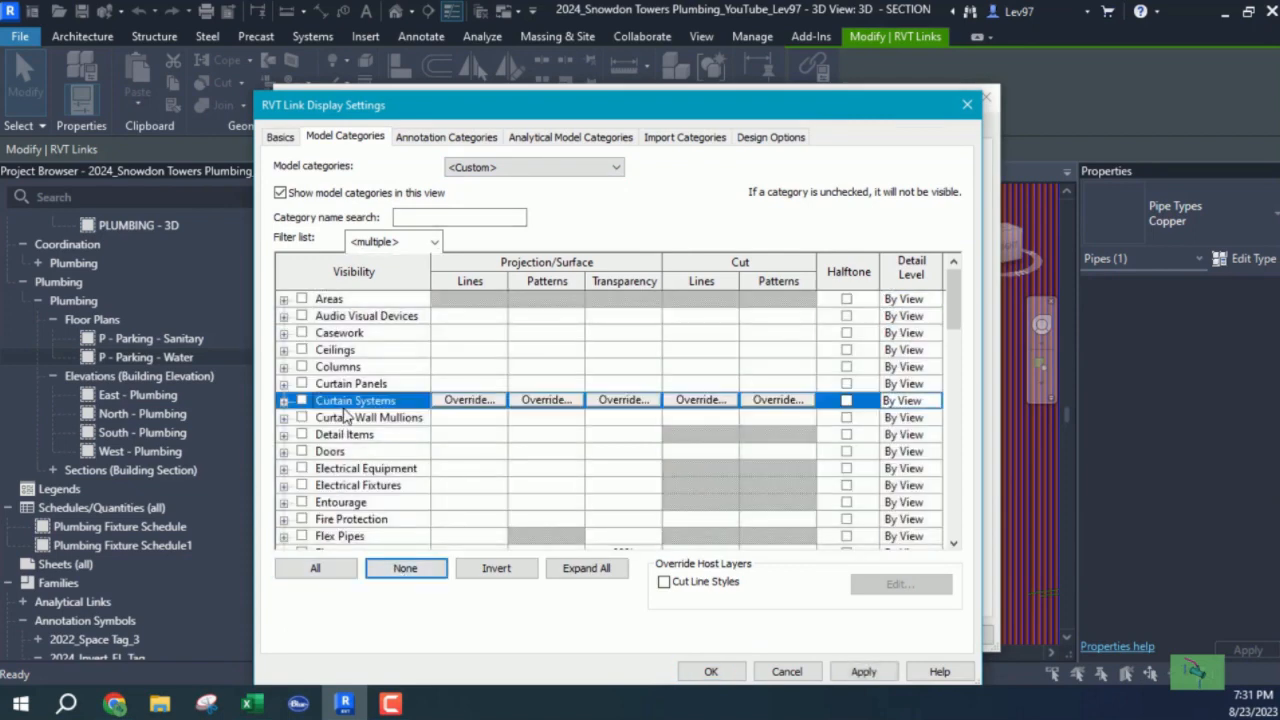
key("p")
scroll(340, 457, "down", 3)
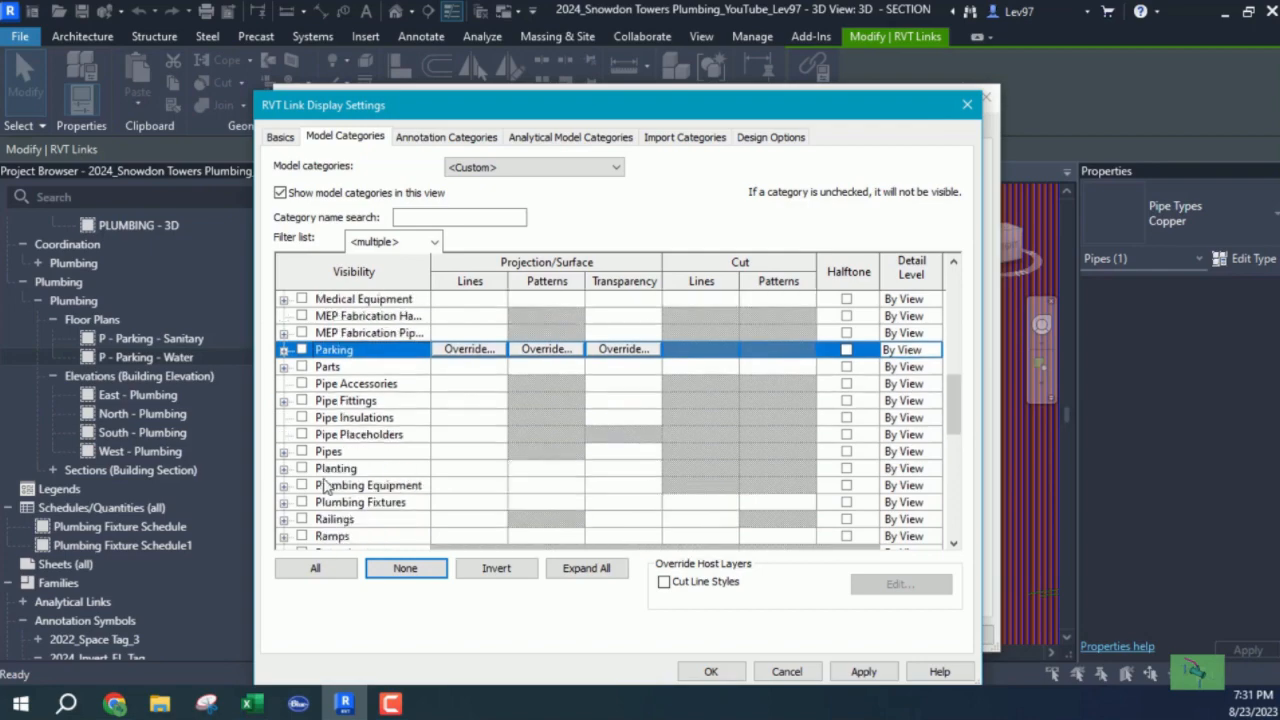
left_click(302, 503)
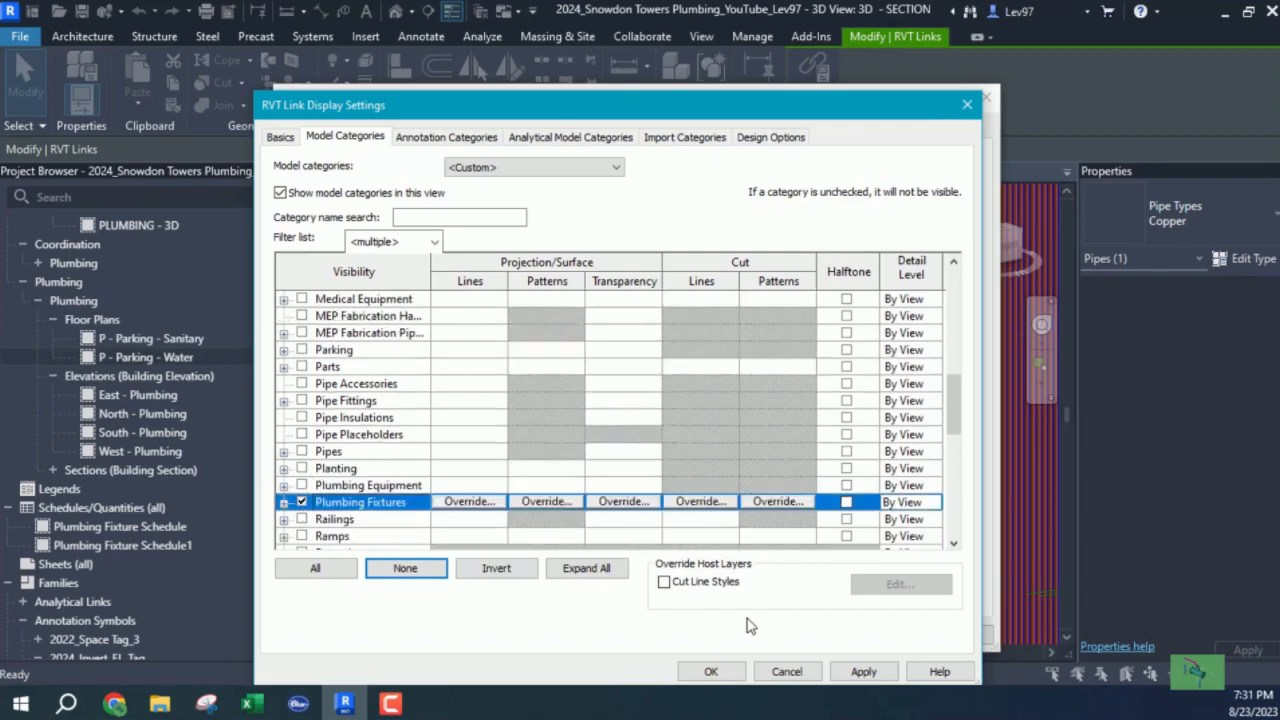
left_click(711, 672)
left_click(729, 635)
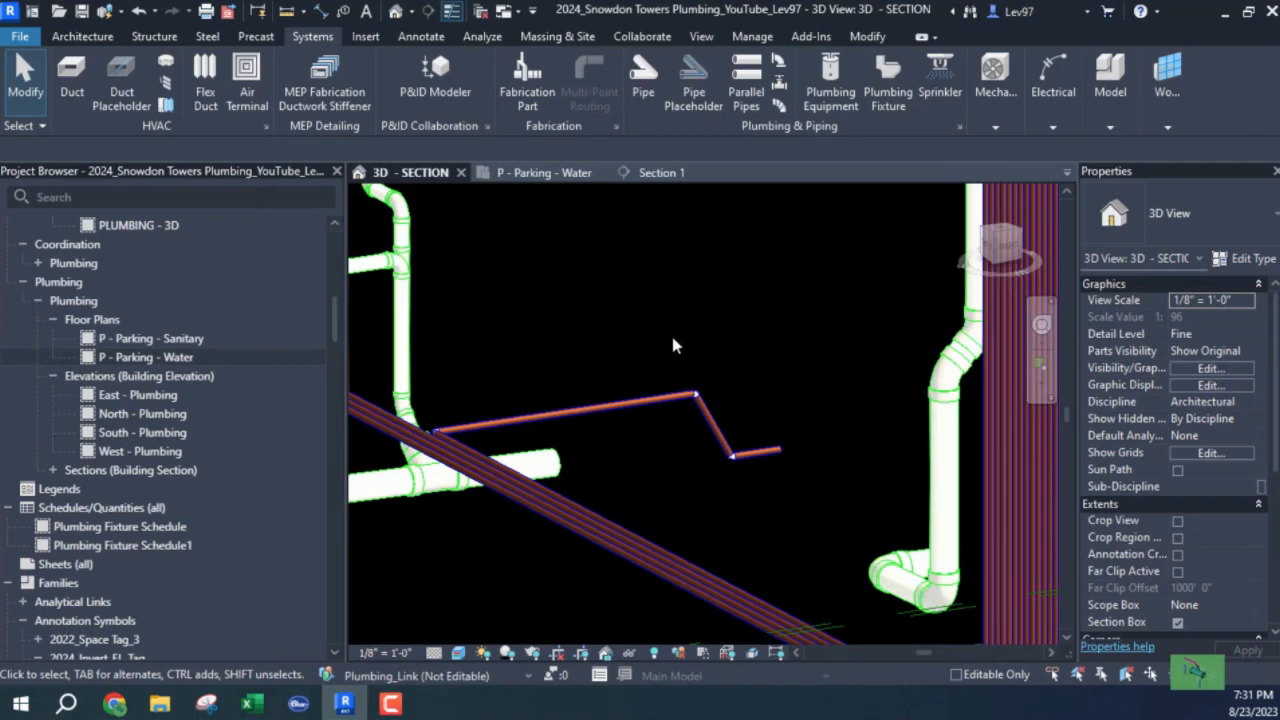
Step: Examine how the hot and cold water branches serve the two lavatories and two toilets, and how the pipe bundle passes beneath them
scroll(632, 354, "down", 3)
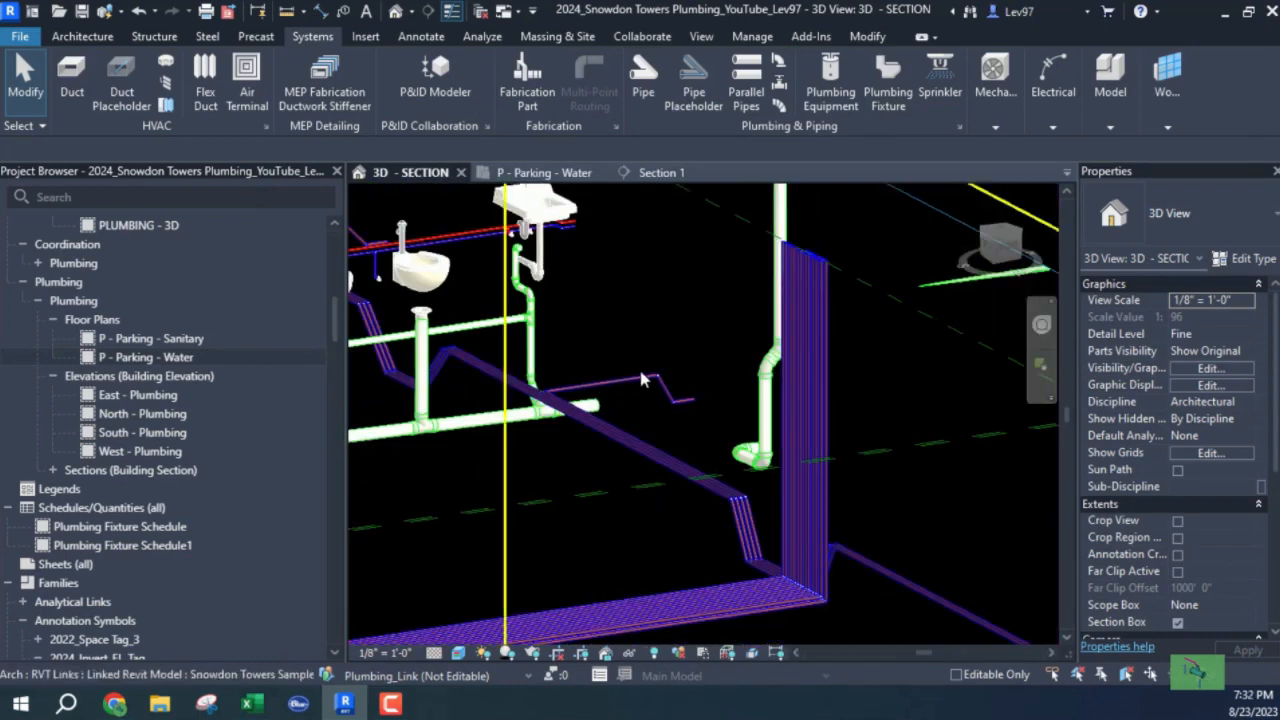
scroll(641, 381, "up", 5)
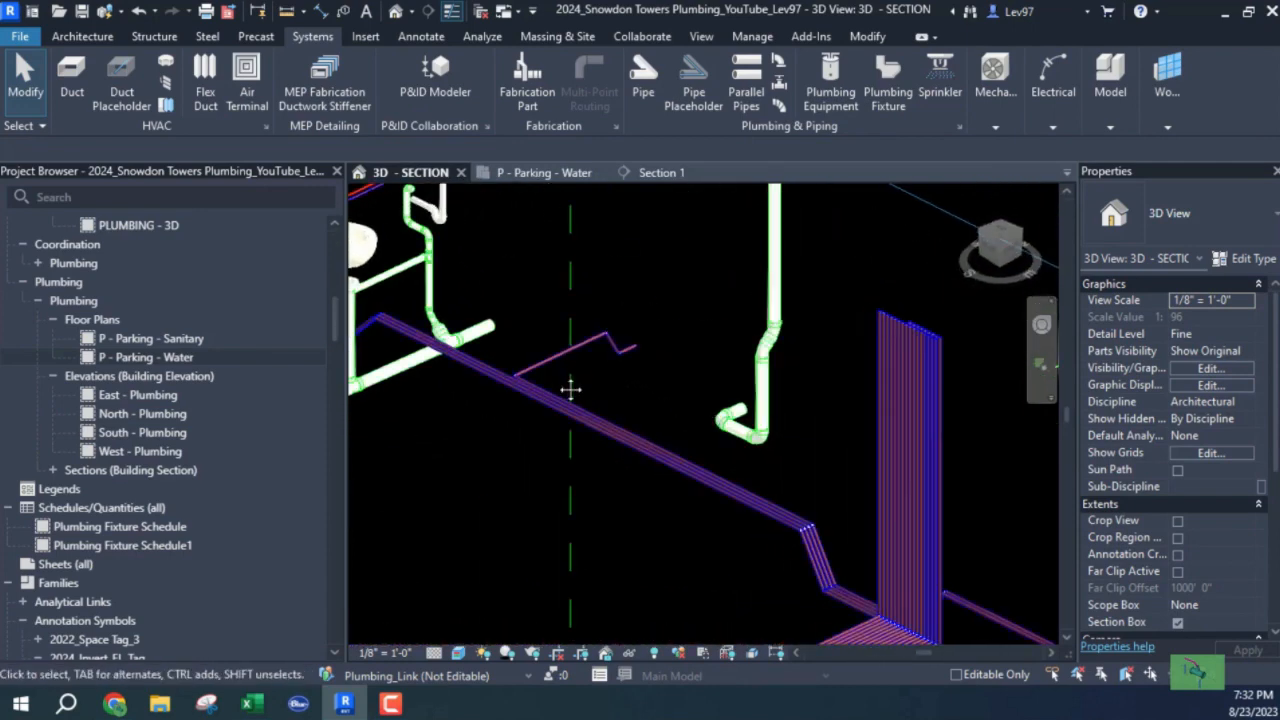
middle_click_drag(570, 389, 783, 463)
middle_click_drag(651, 457, 741, 468)
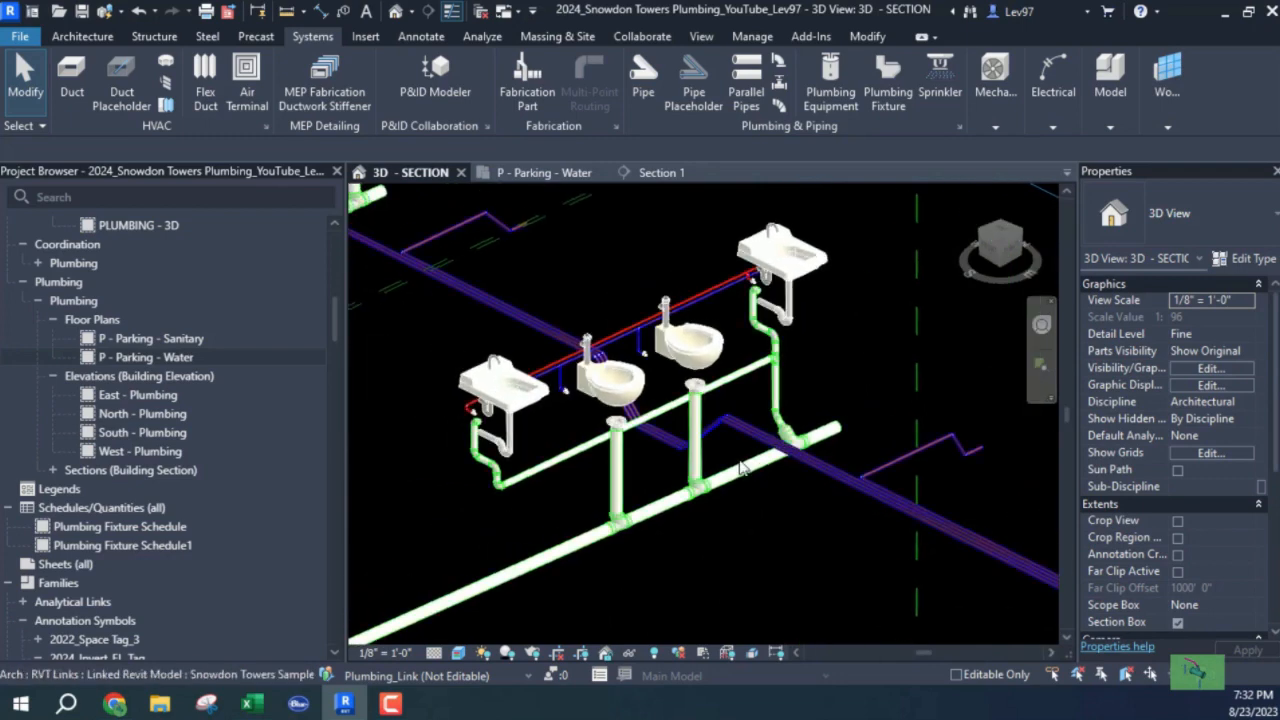
middle_click_drag(636, 452, 723, 480)
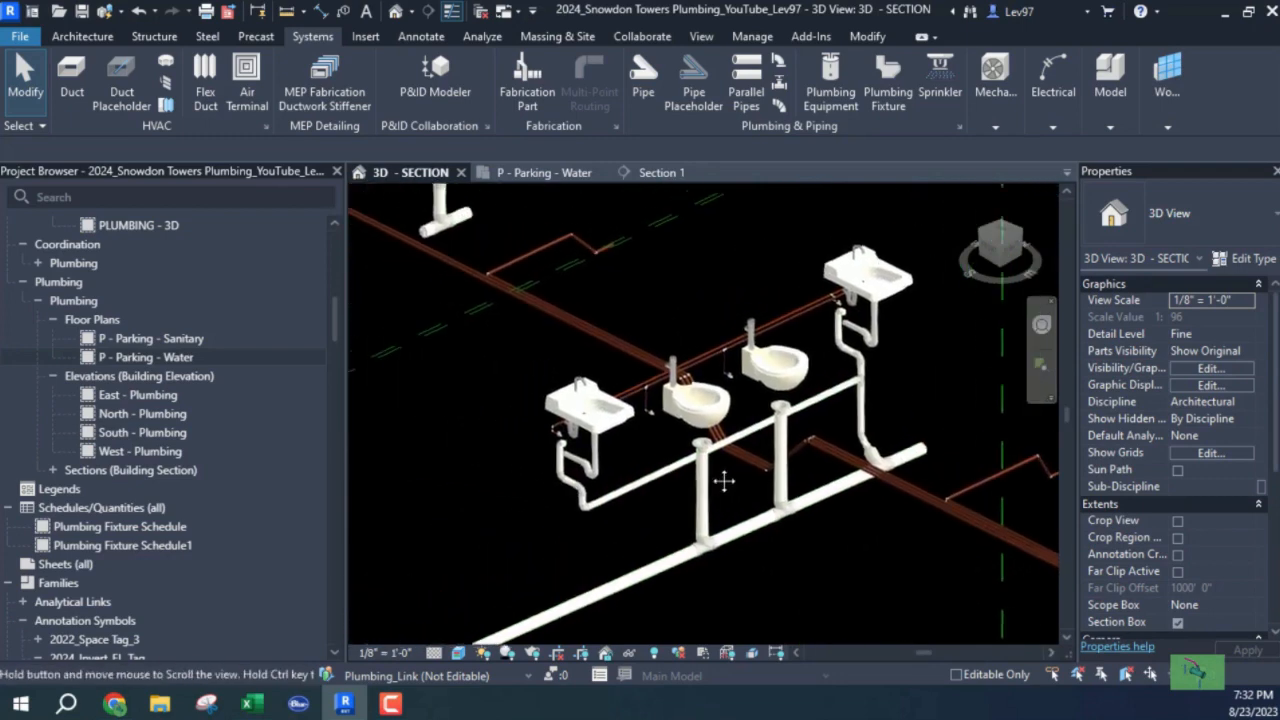
scroll(672, 391, "up", 1)
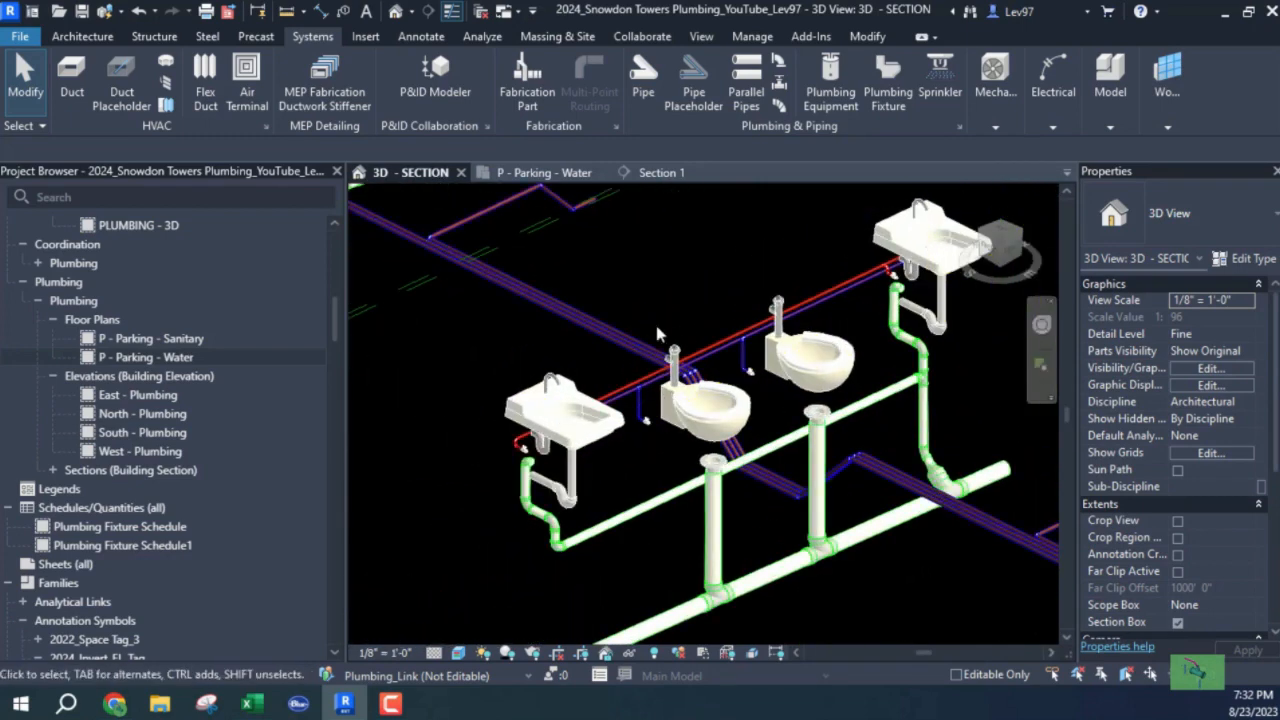
scroll(651, 332, "up", 3)
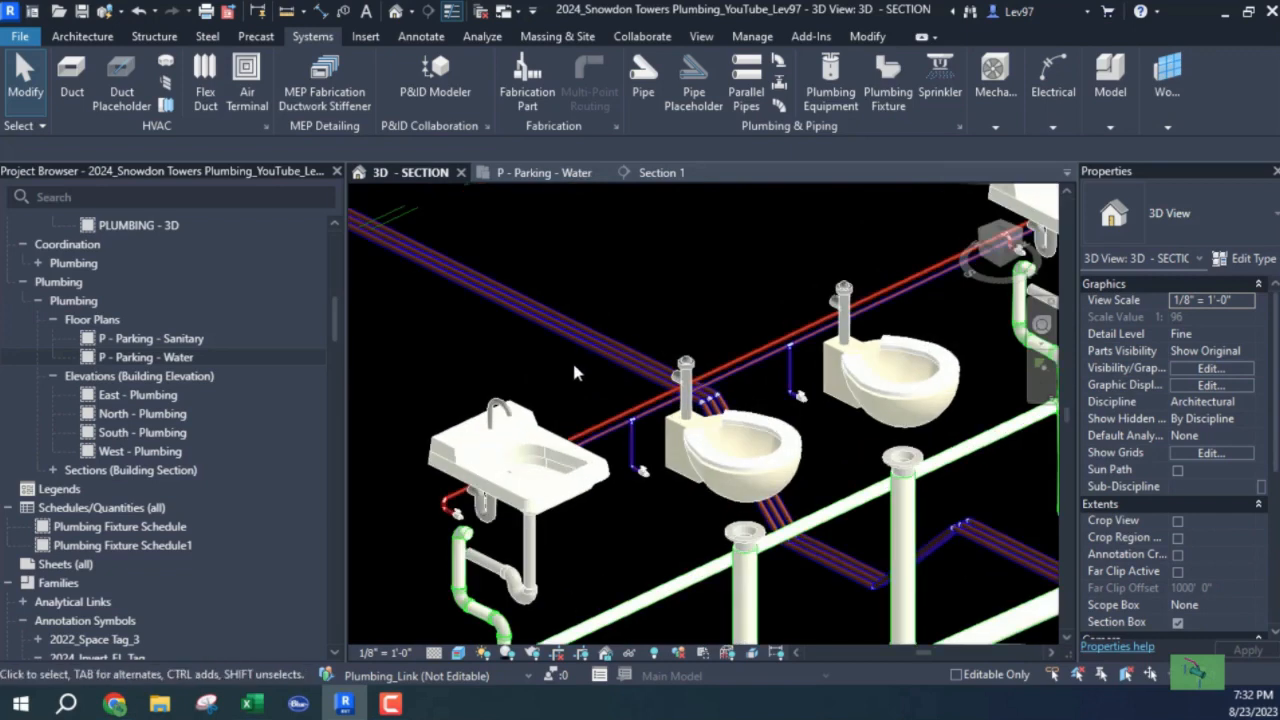
middle_click_drag(576, 366, 369, 369)
middle_click_drag(666, 373, 636, 405, "shift")
scroll(636, 405, "down", 5)
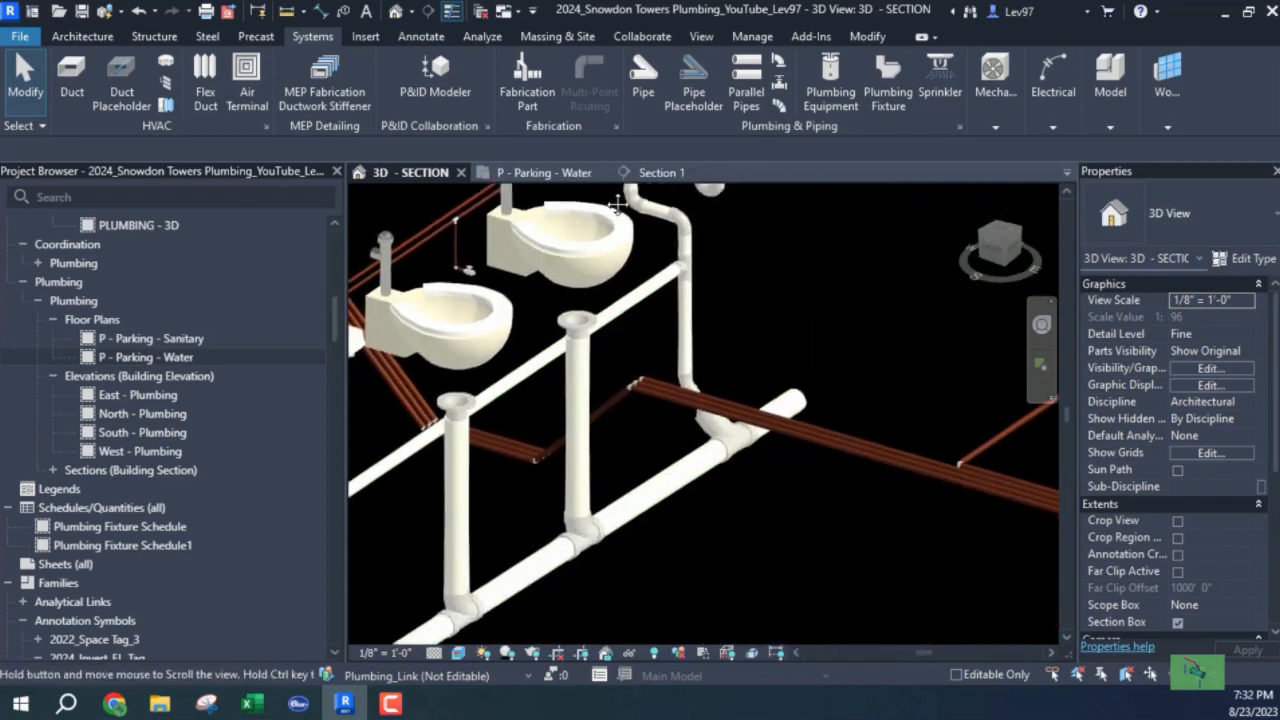
scroll(503, 419, "down", 6)
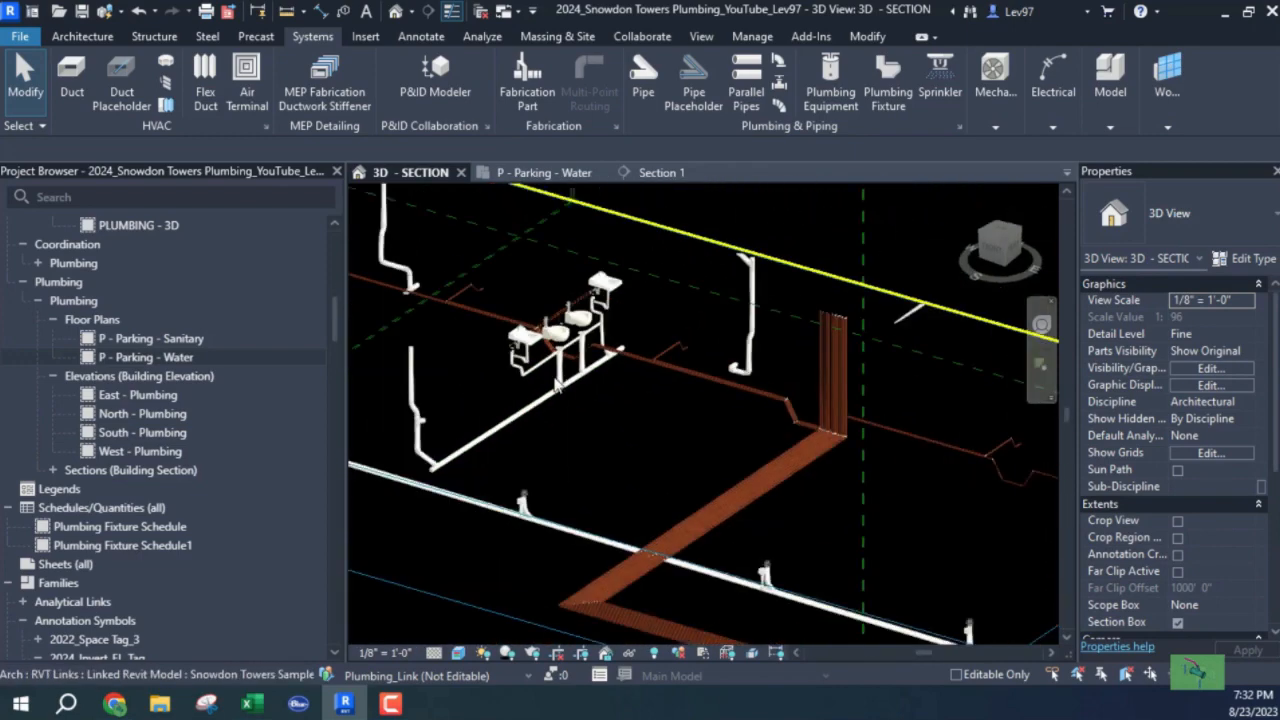
Step: Extend the 3D view's section box outward on two sides so it encloses the remaining fixture groups and drainage main
scroll(503, 419, "down", 3)
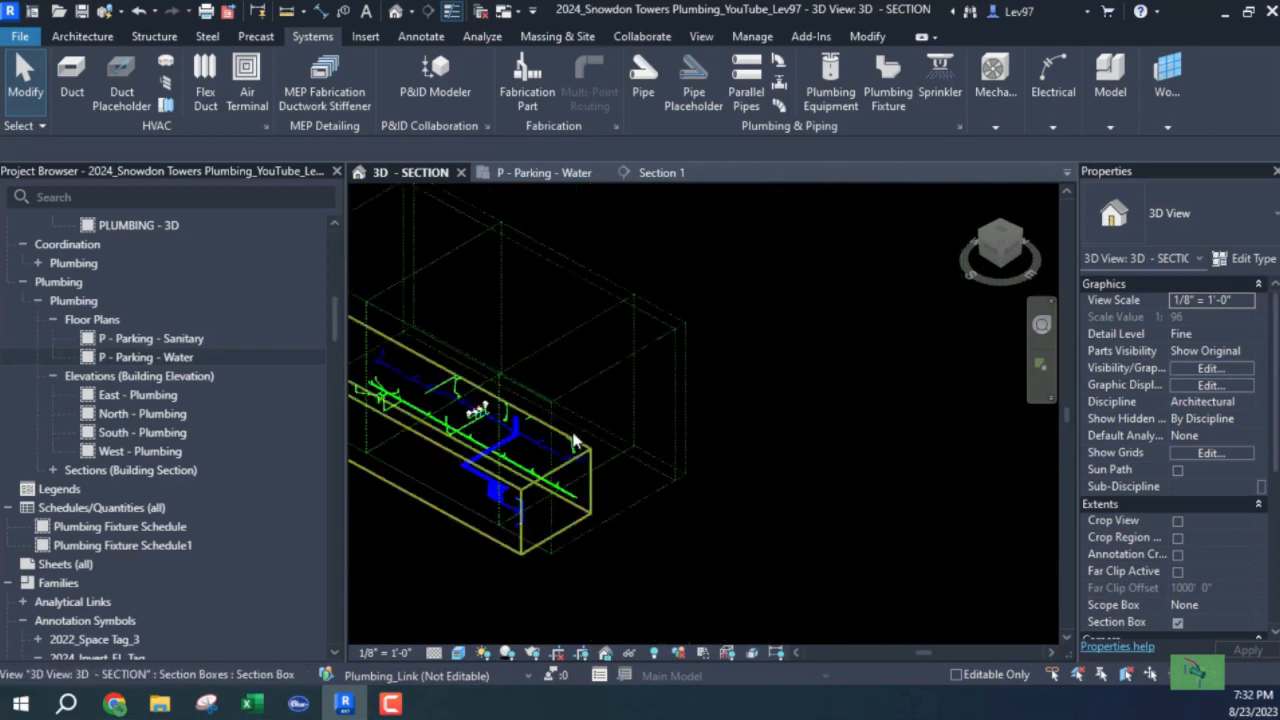
left_click(573, 444)
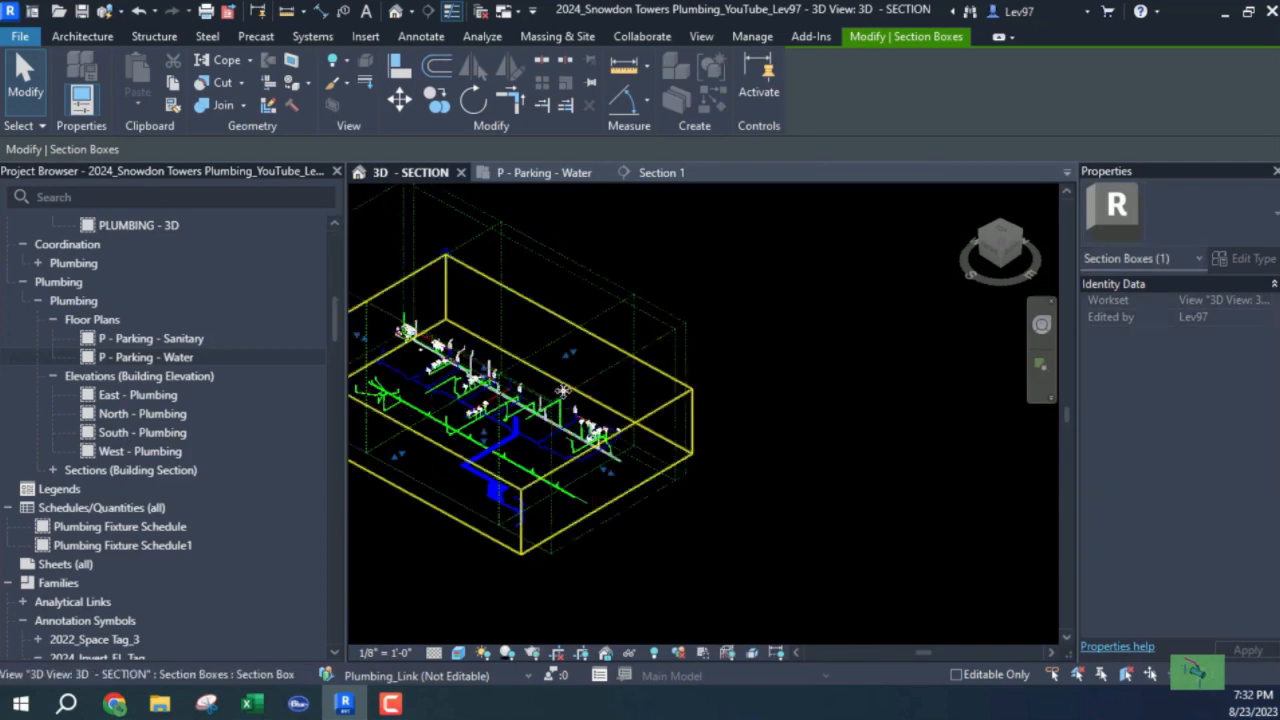
left_click_drag(572, 356, 621, 335)
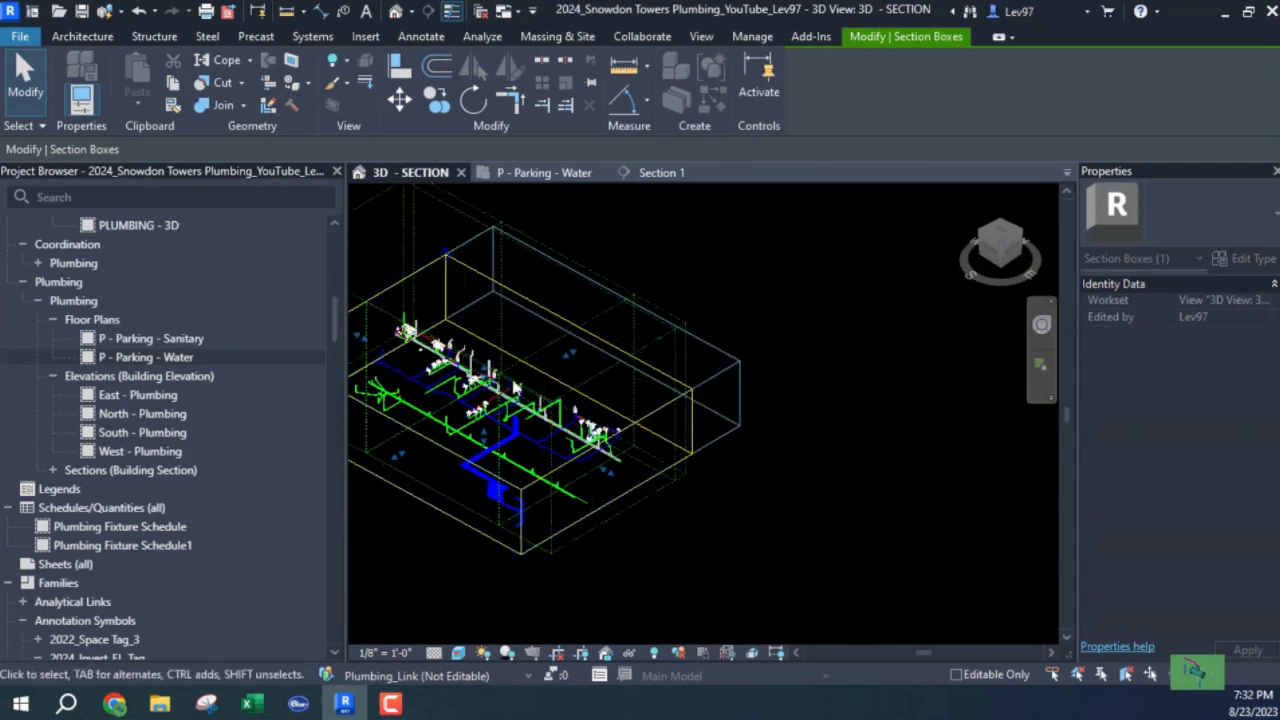
middle_click_drag(515, 387, 600, 390, "shift")
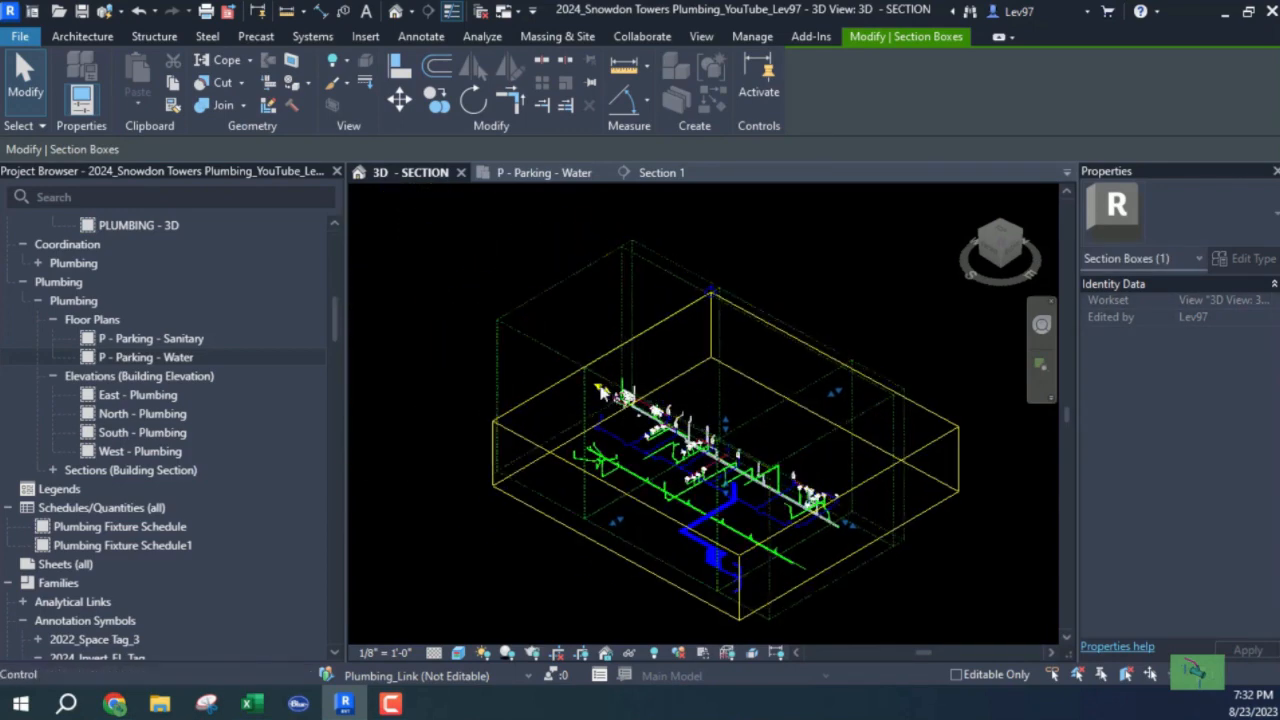
left_click_drag(600, 390, 535, 362)
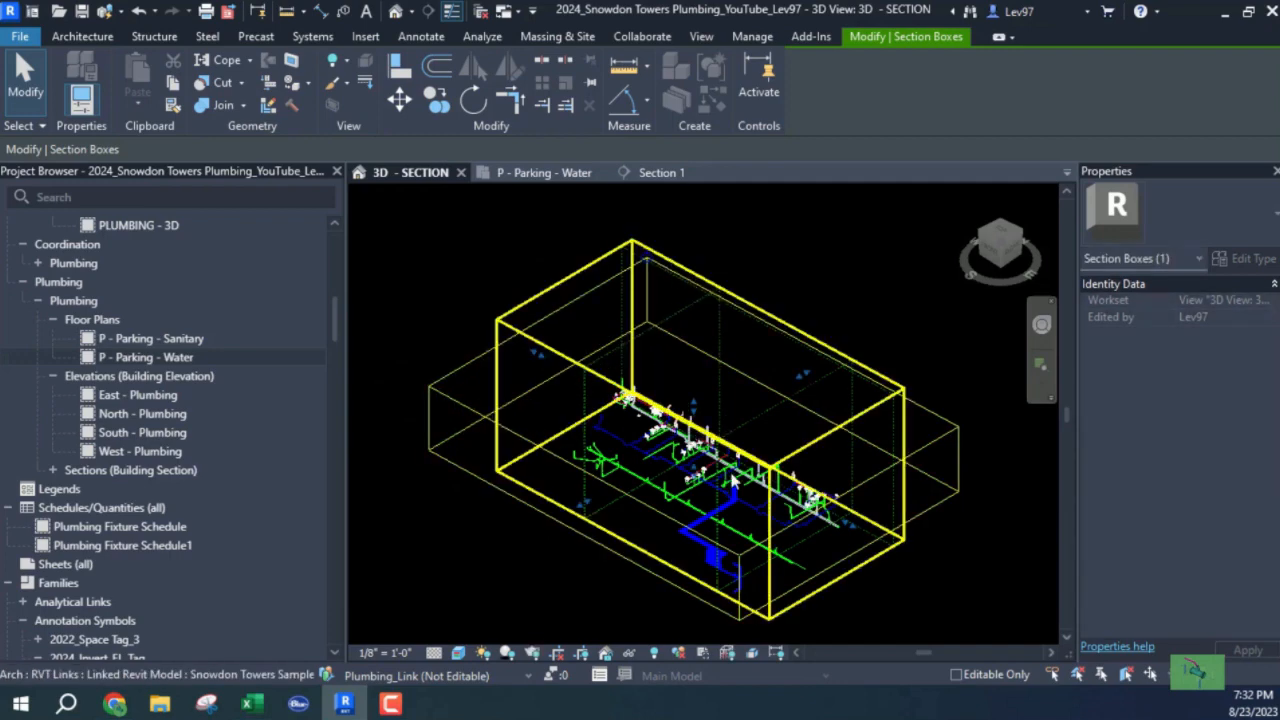
Step: Examine the piping connections below the wall-mounted water heater and trace its supply branch back to the main pipe bundle and restroom fixtures
scroll(733, 480, "up", 6)
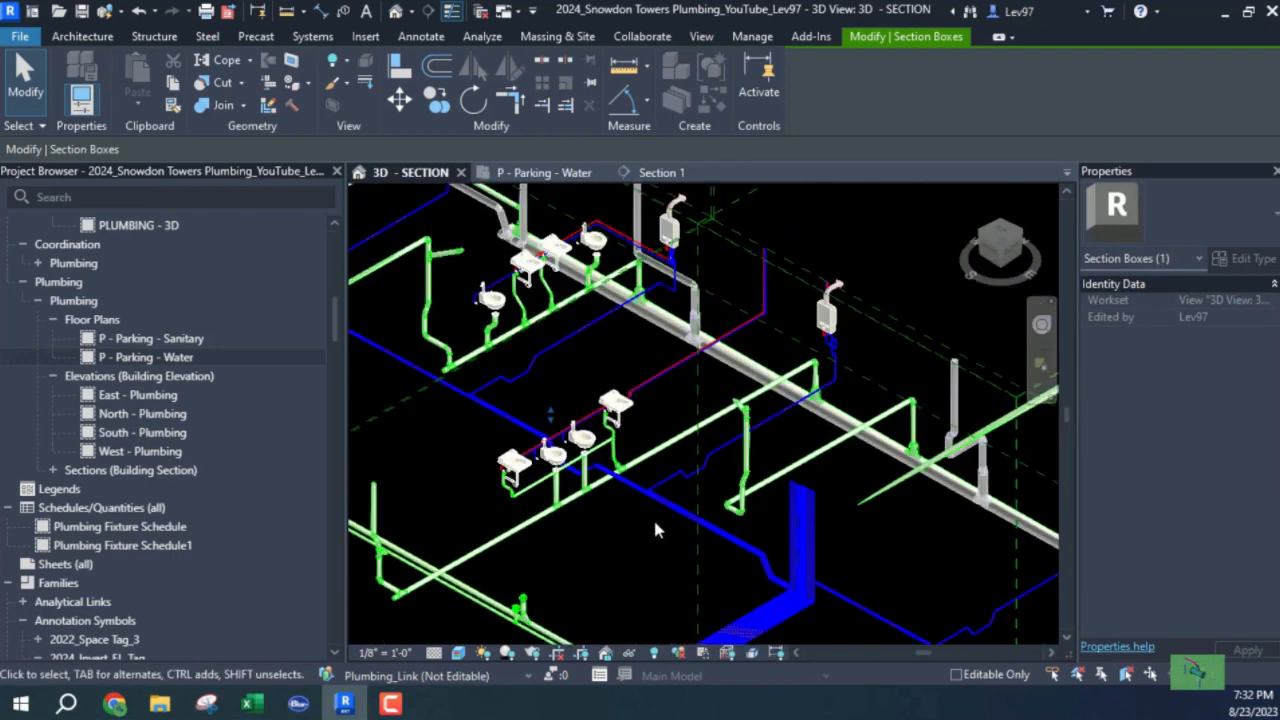
scroll(650, 514, "up", 5)
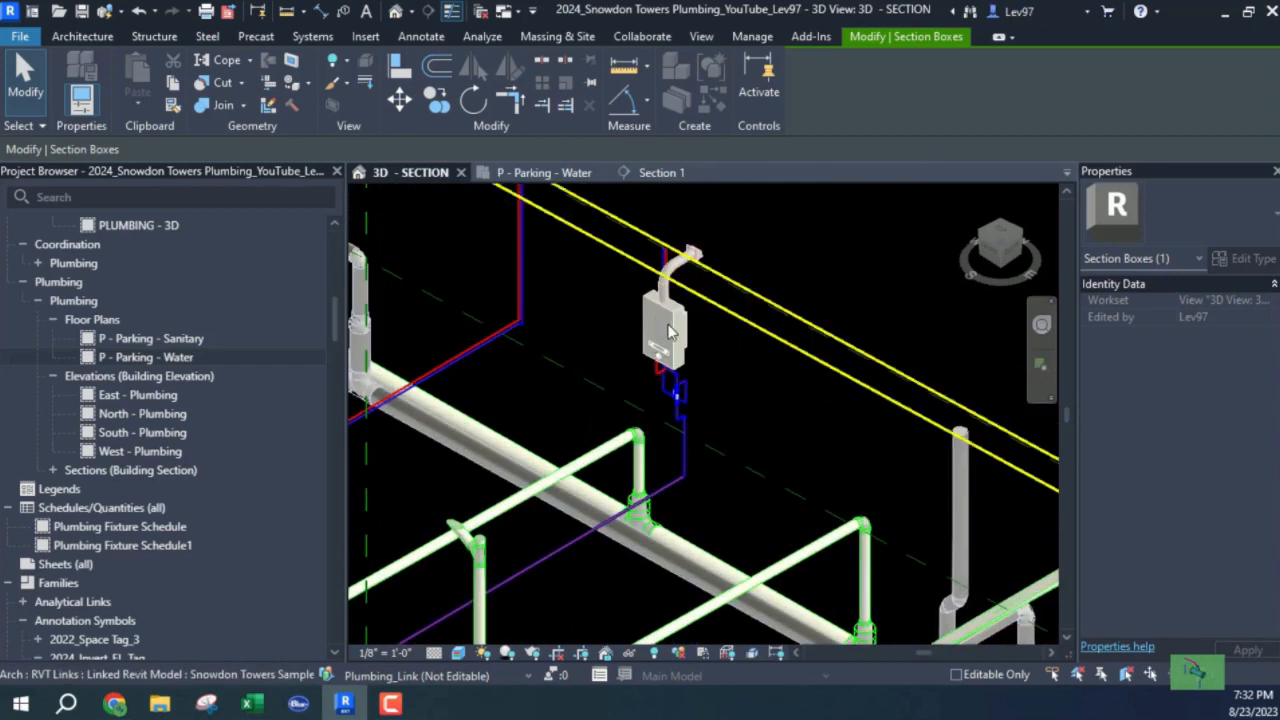
scroll(660, 388, "up", 3)
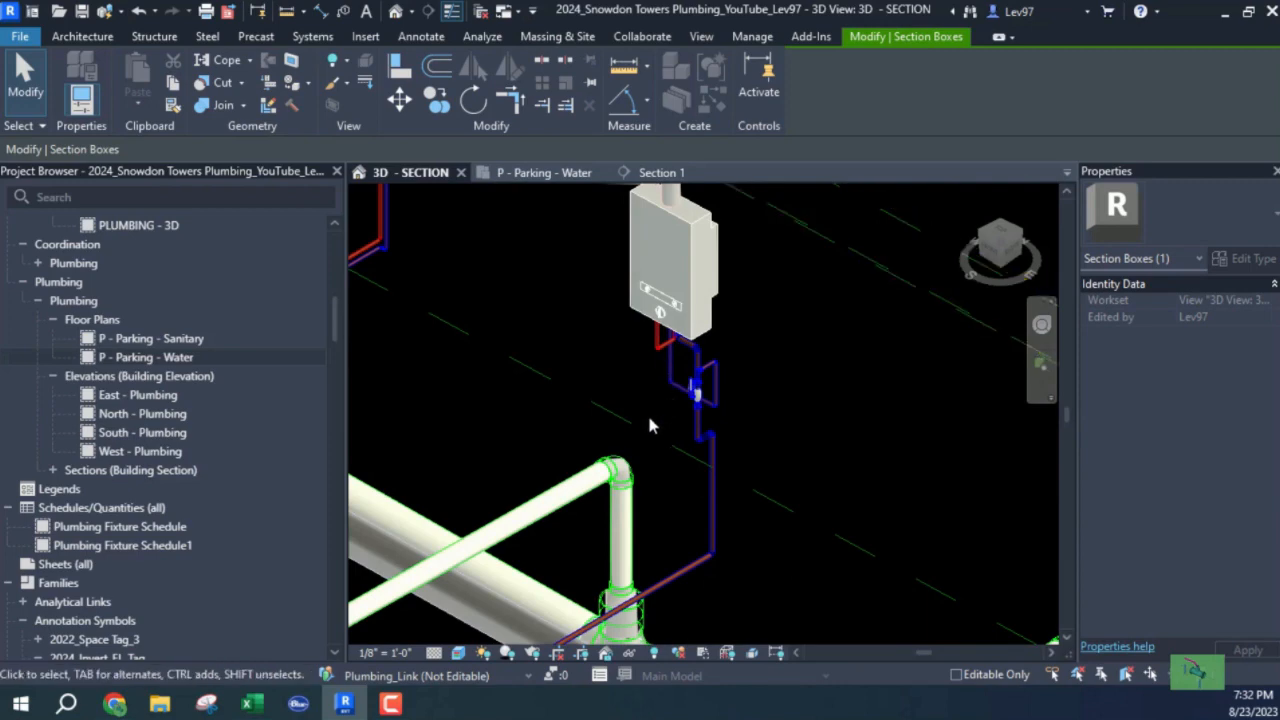
scroll(650, 445, "down", 3)
scroll(680, 349, "up", 3)
scroll(812, 312, "up", 2)
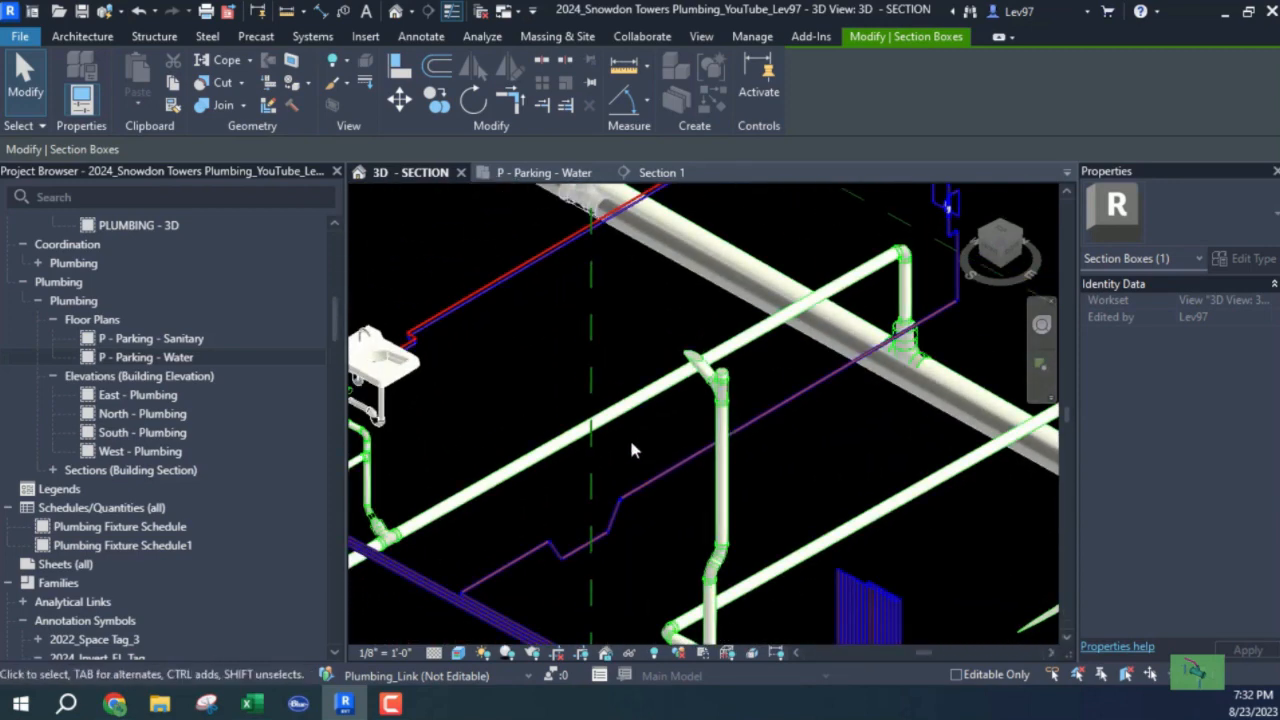
scroll(650, 420, "down", 4)
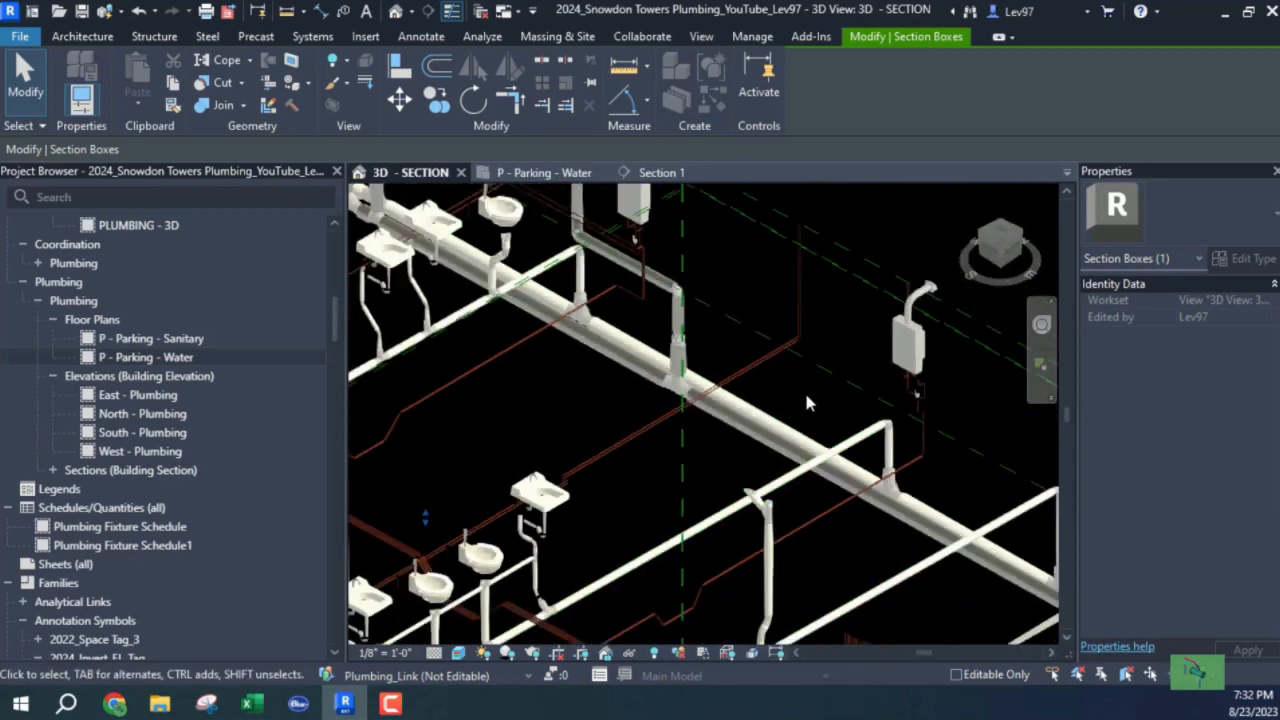
middle_click_drag(712, 481, 873, 379)
scroll(743, 430, "down", 1)
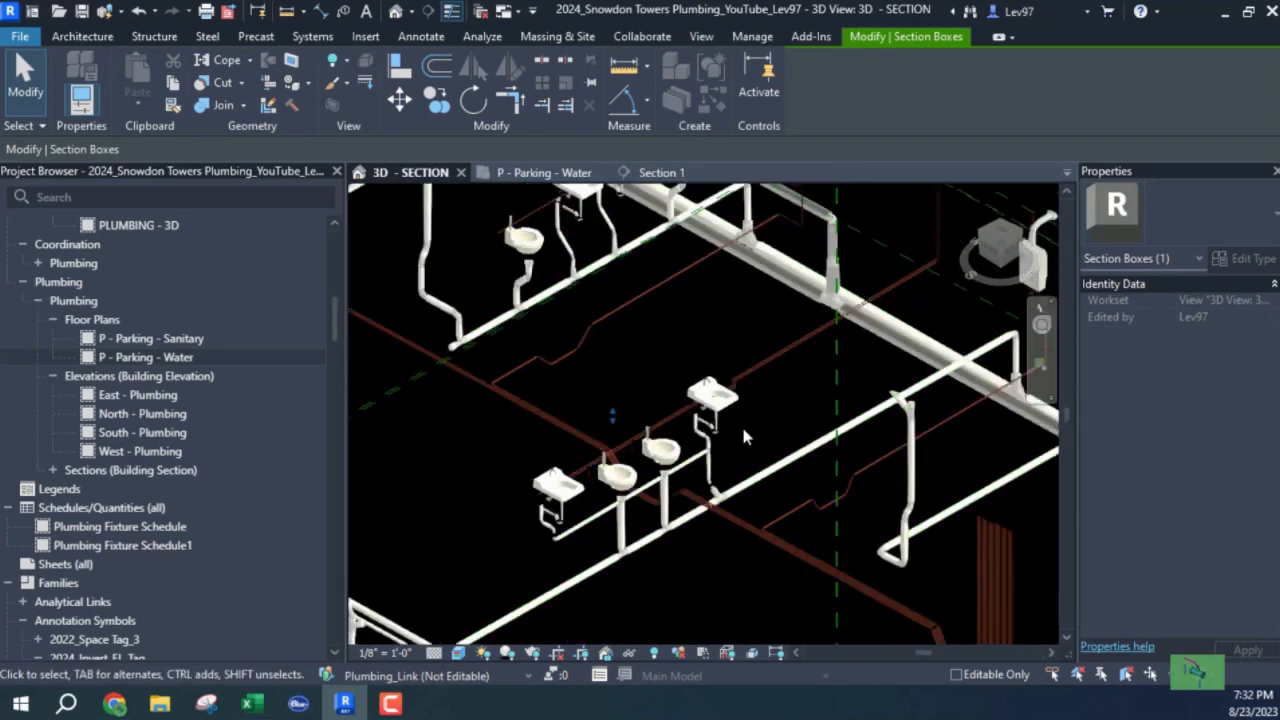
scroll(742, 462, "down", 1)
scroll(625, 455, "up", 2)
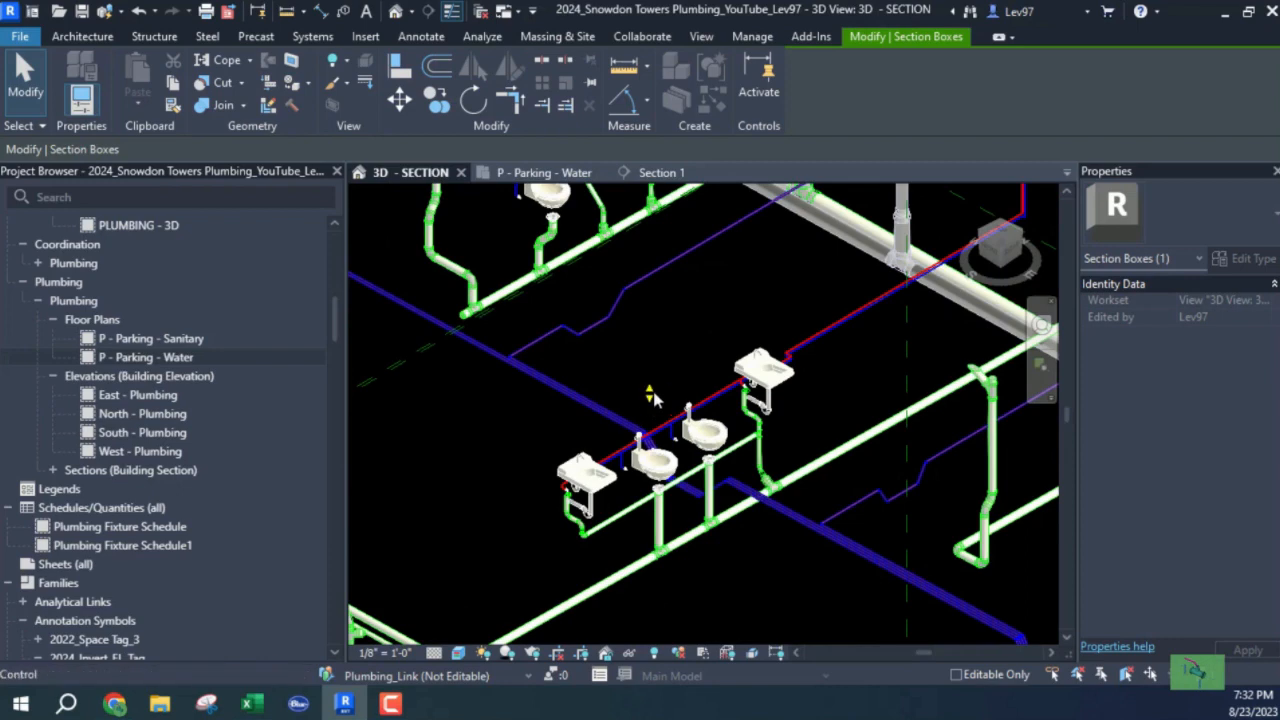
Step: Adjust the section box's bottom face so it lies well below the manifold piping
left_click_drag(651, 395, 656, 316)
scroll(640, 390, "down", 2)
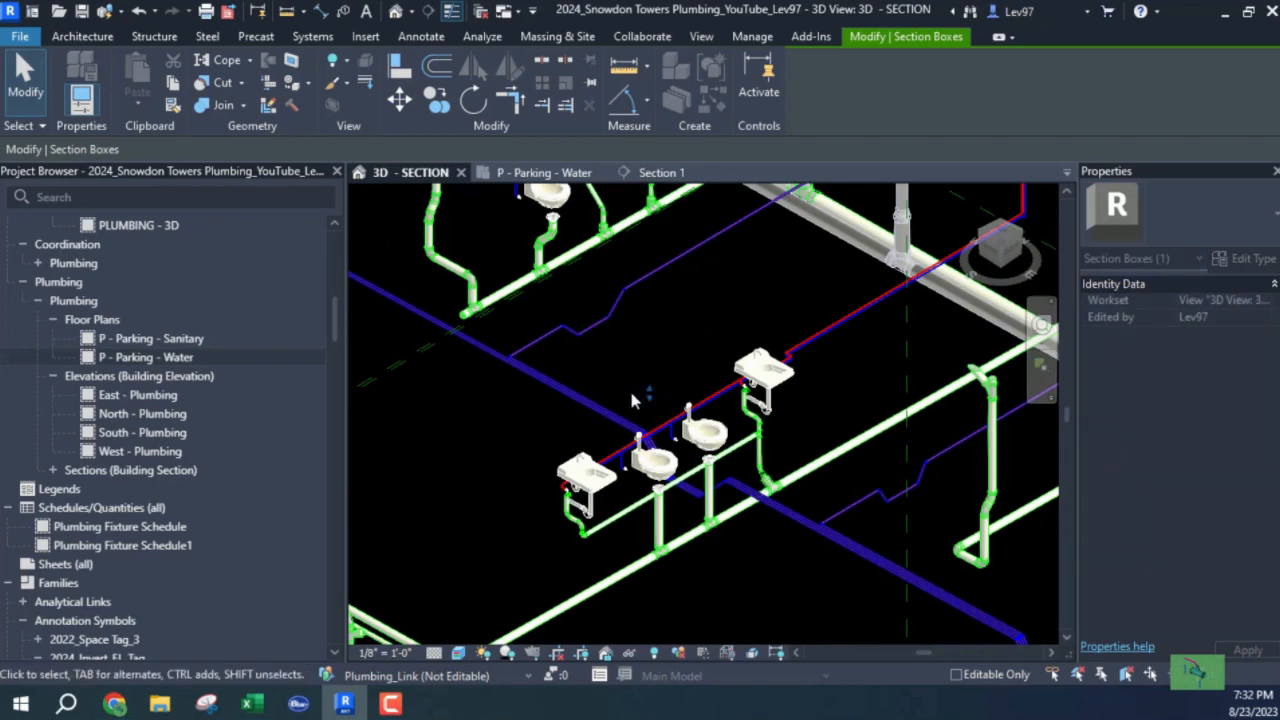
scroll(629, 398, "down", 2)
scroll(620, 403, "down", 2)
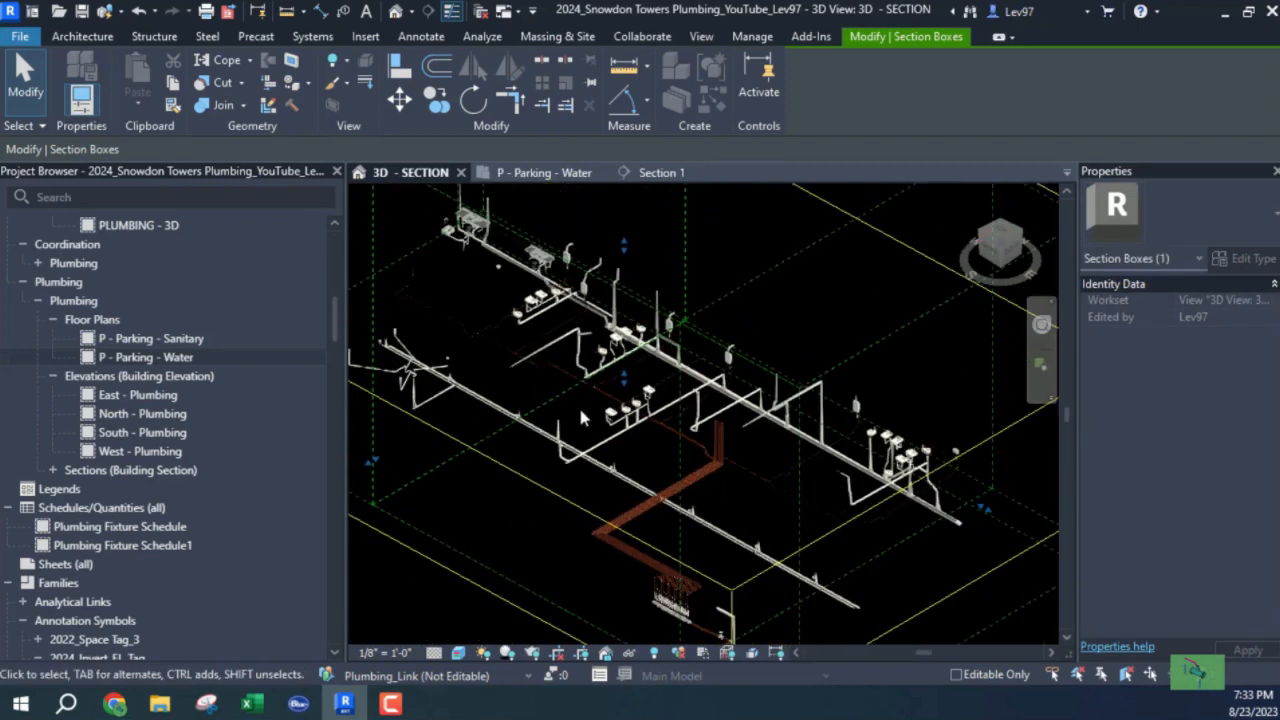
left_click_drag(624, 381, 618, 341)
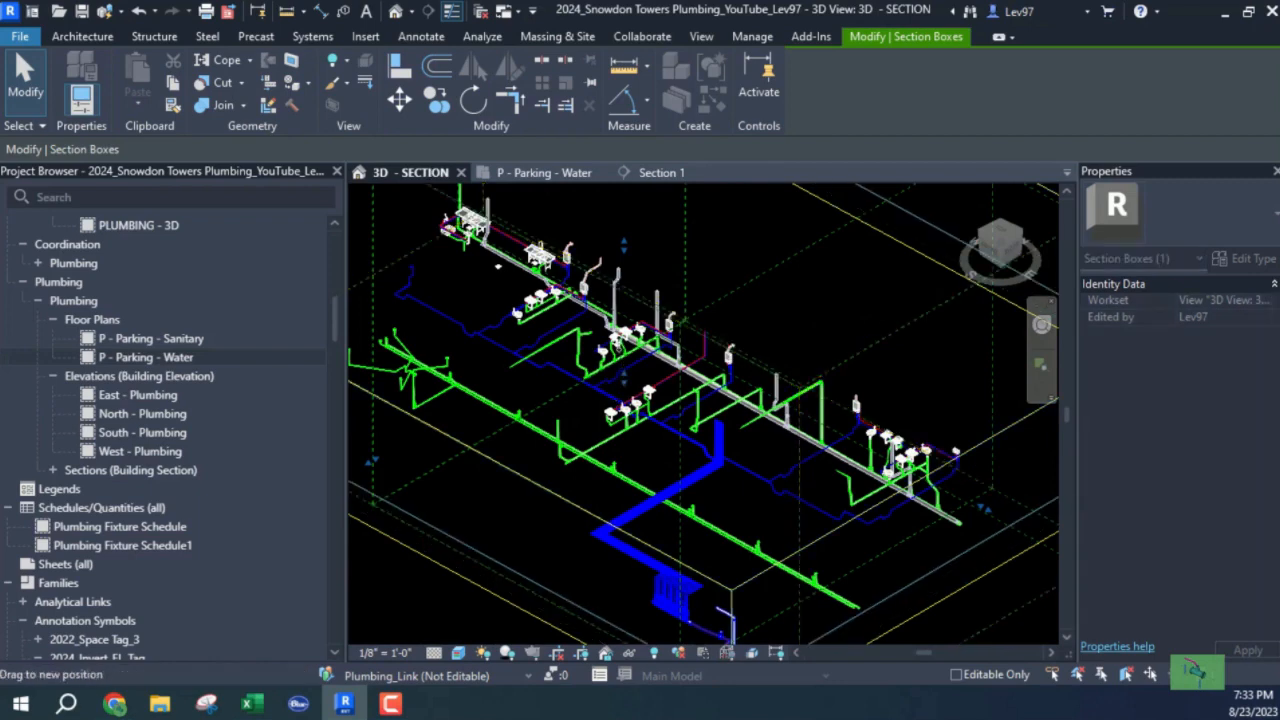
scroll(614, 378, "down", 4)
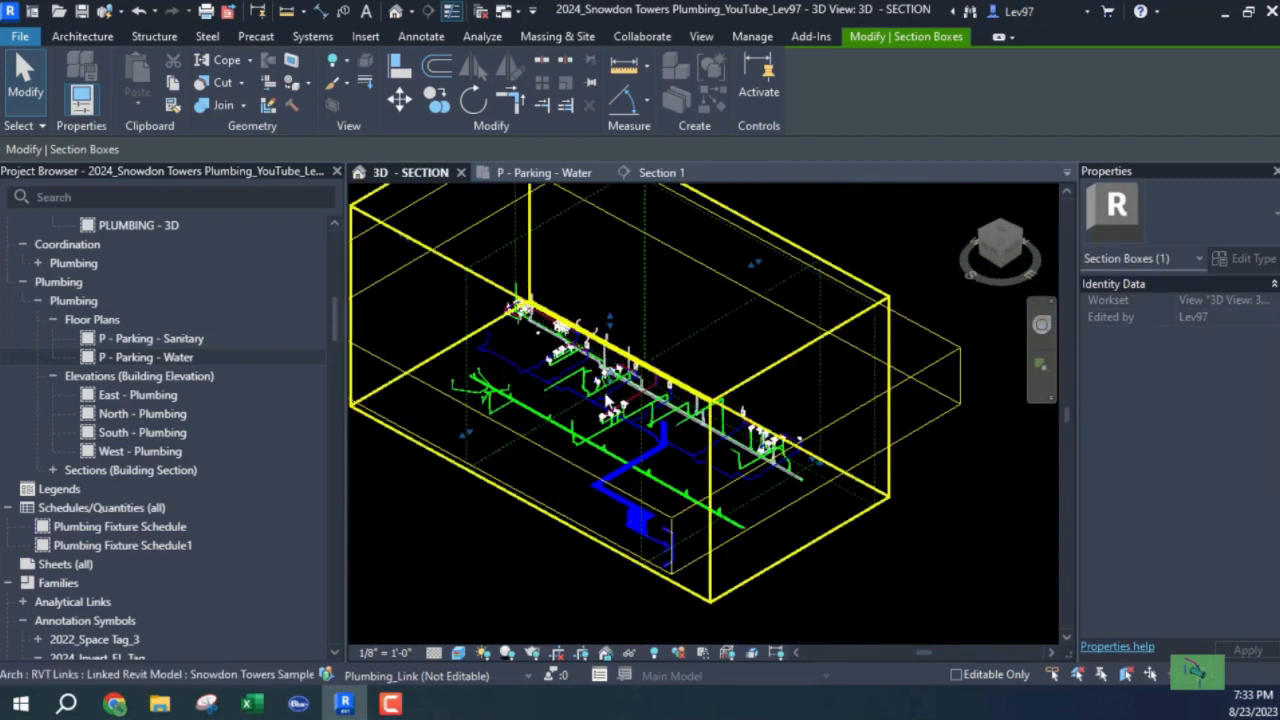
left_click_drag(608, 405, 613, 460)
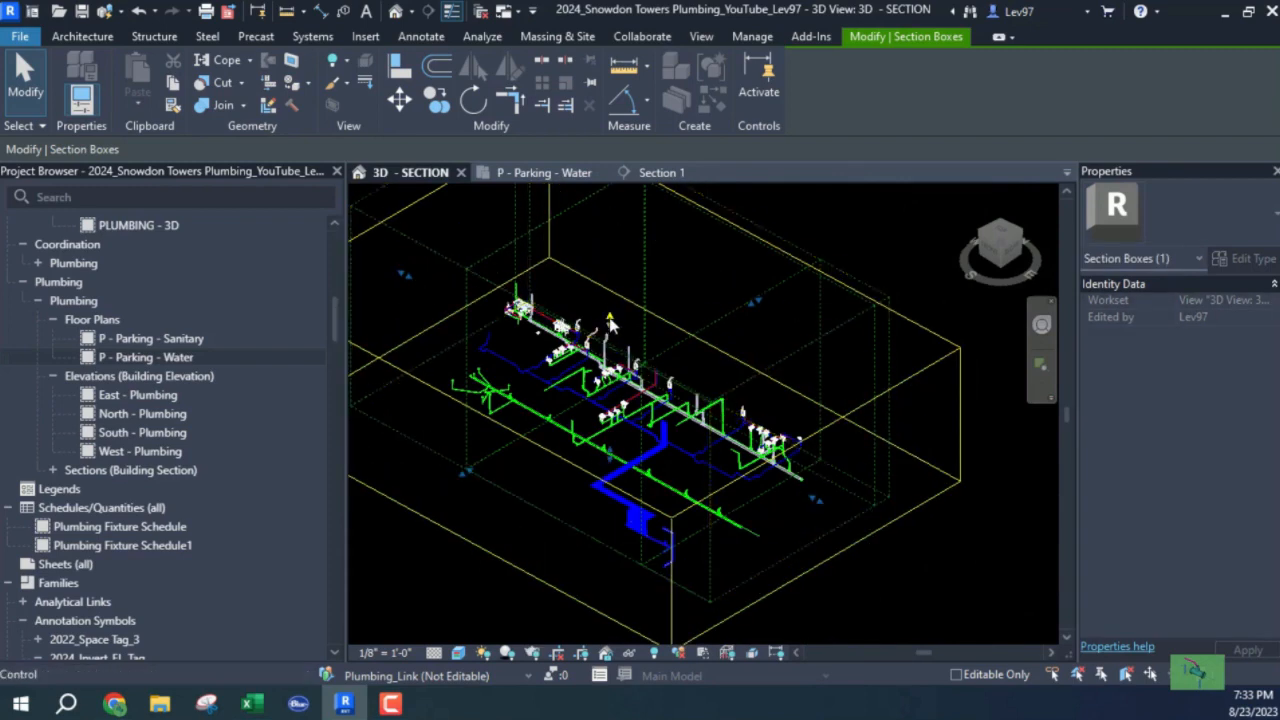
Step: Raise the section box's top face to include the upper-floor fixtures, and lower it to cut just above the lowest-level toilets
left_click_drag(610, 321, 617, 262)
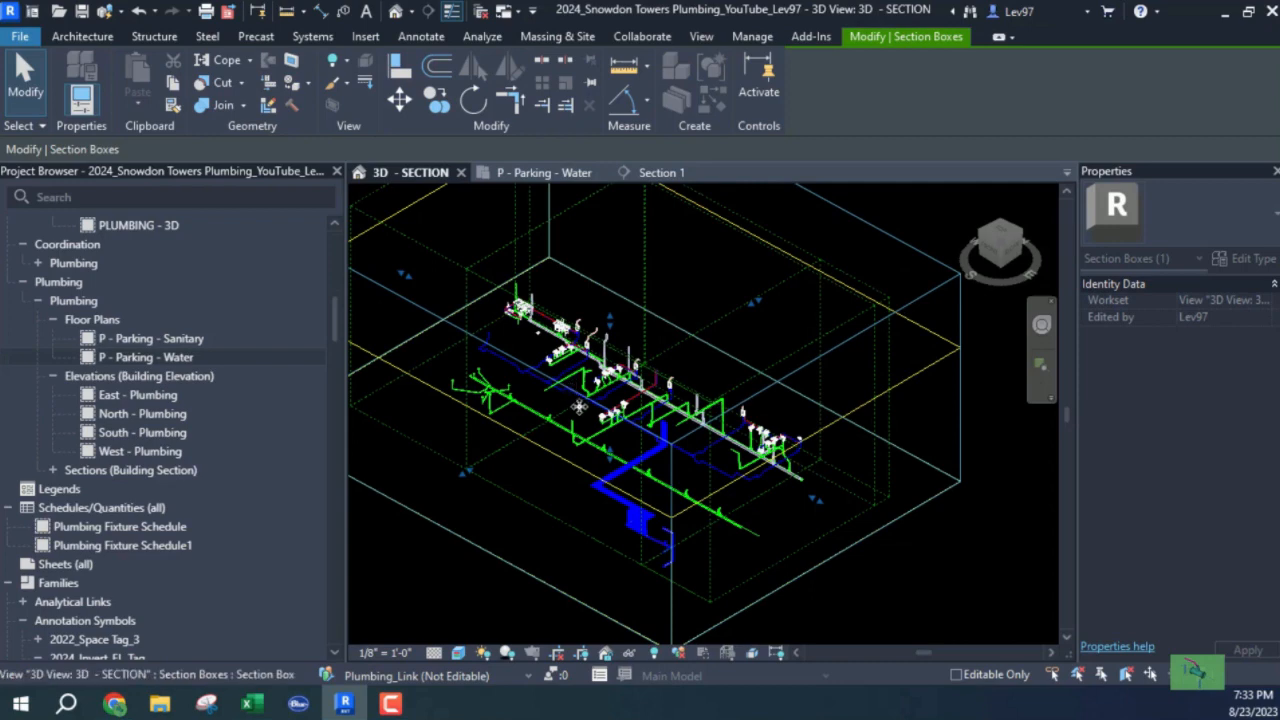
scroll(600, 422, "up", 4)
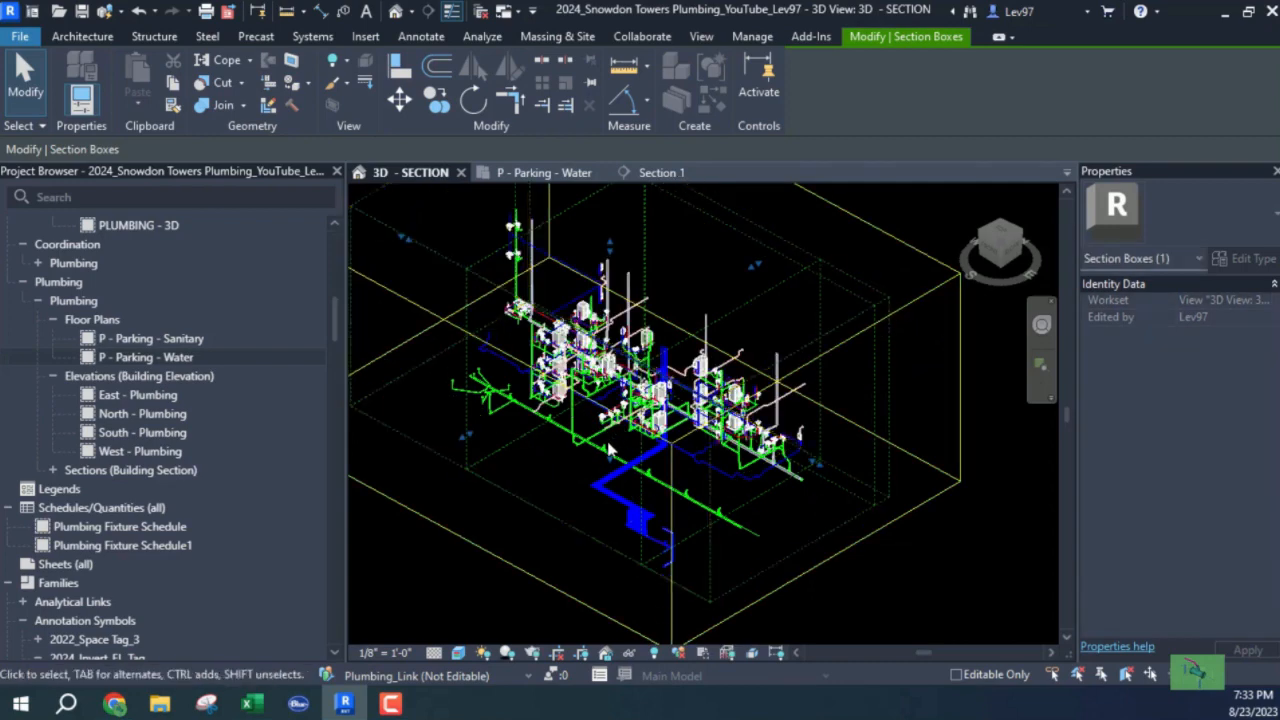
scroll(587, 370, "down", 3)
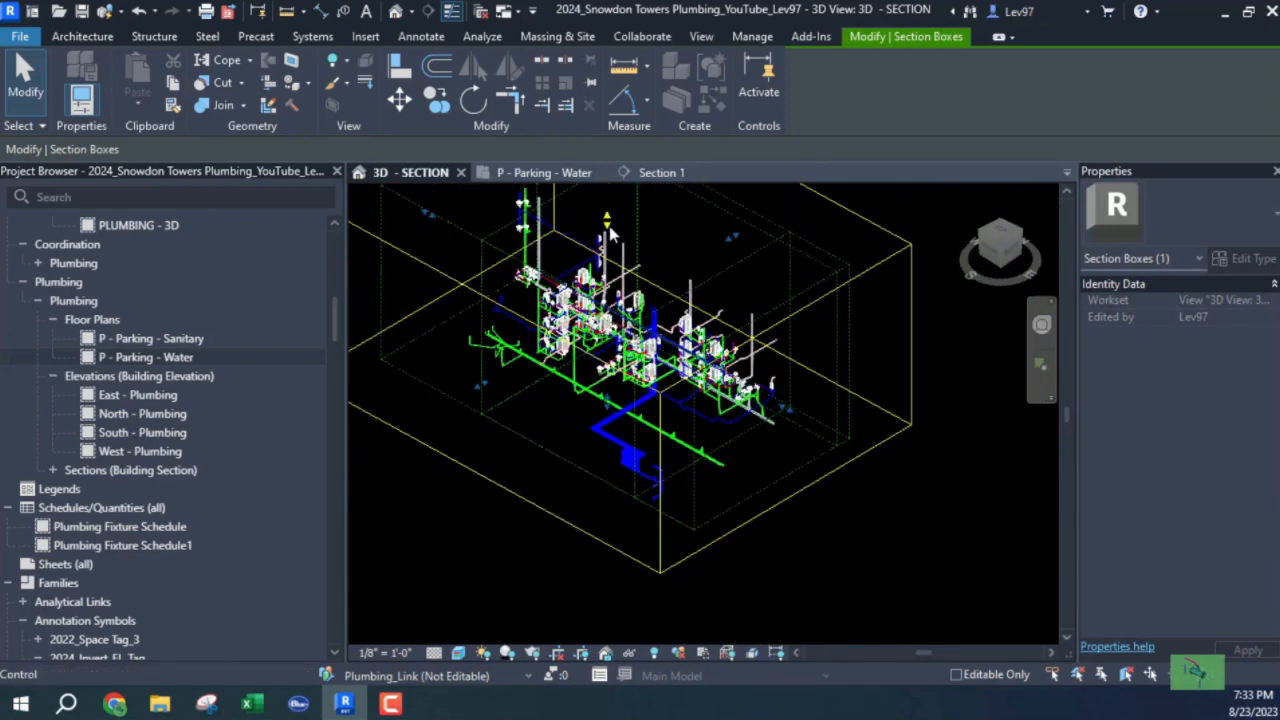
scroll(587, 383, "up", 5)
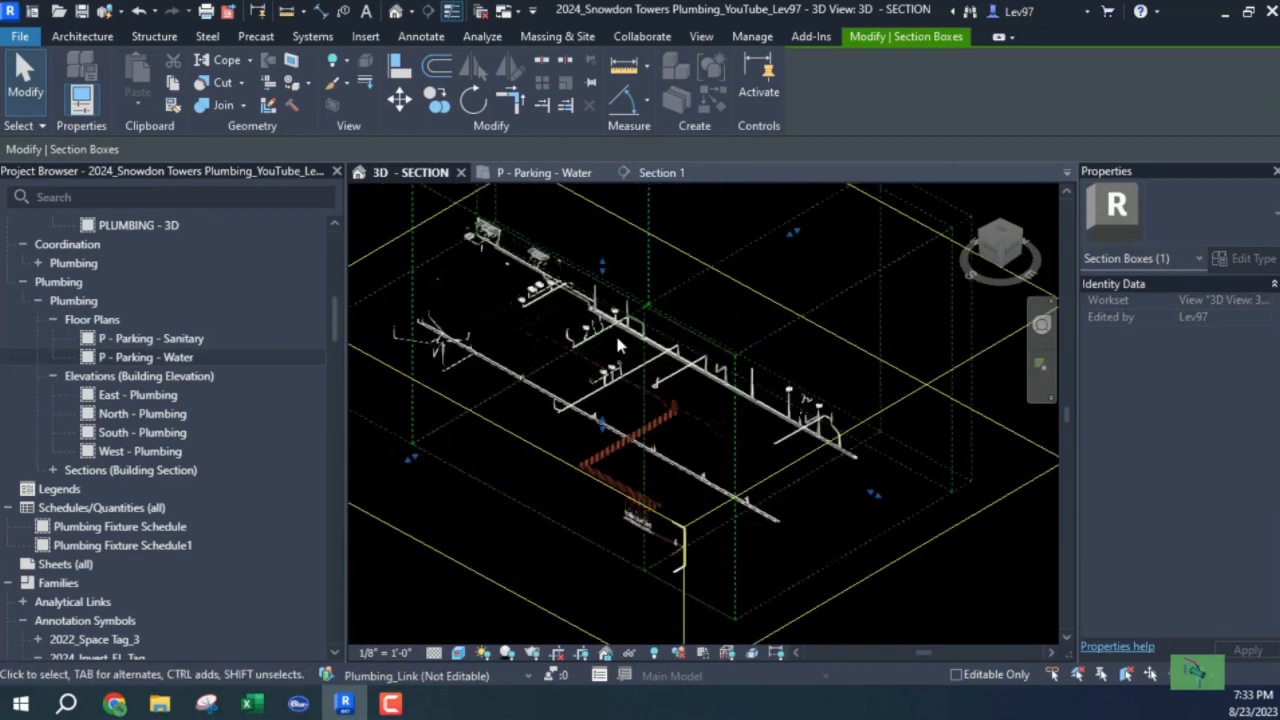
Step: Trace the offset water branches from the main pipe bundle to each restroom fixture group, including the drop and loop beside the drainage main
scroll(716, 455, "up", 5)
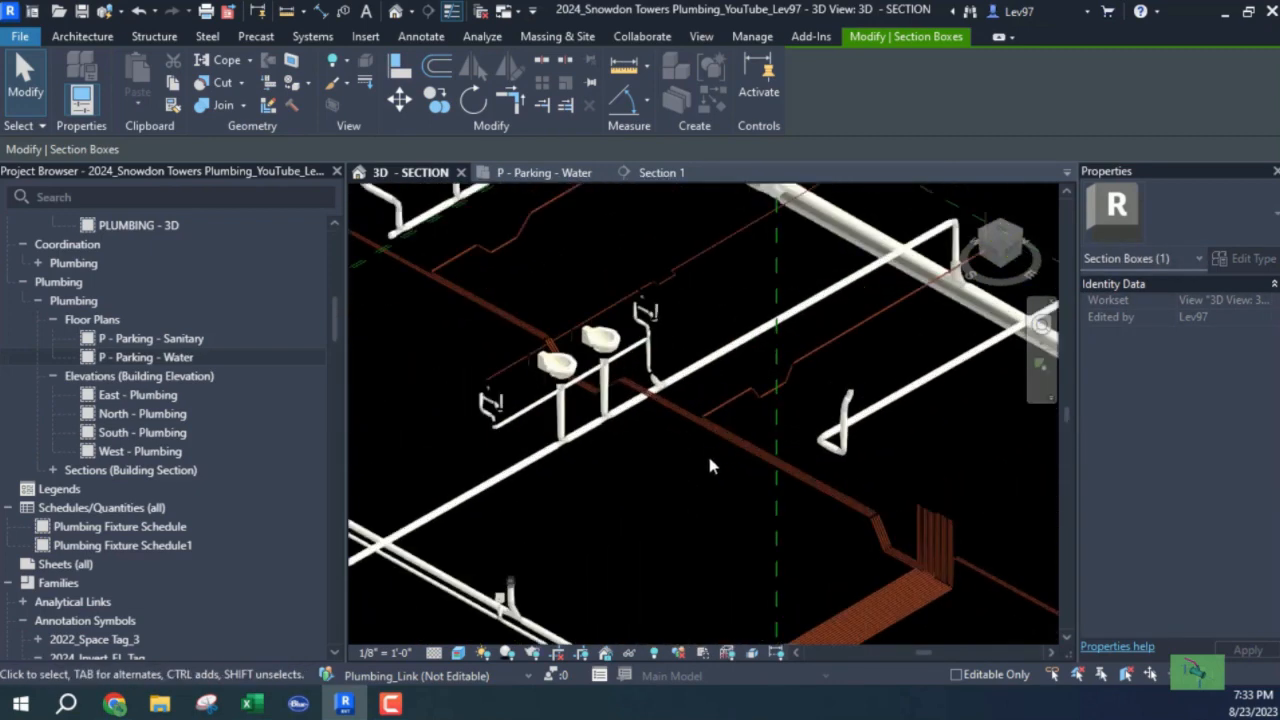
middle_click_drag(640, 437, 766, 543)
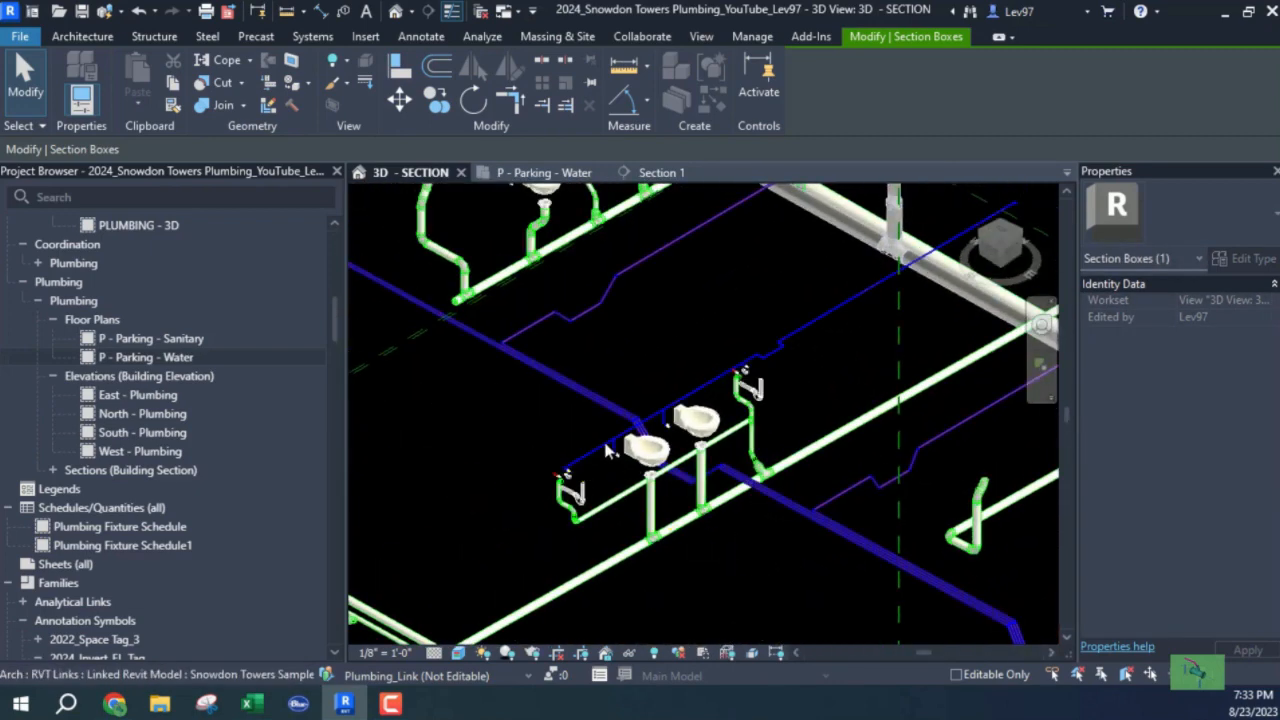
middle_click_drag(524, 379, 684, 495)
middle_click_drag(826, 408, 714, 477)
middle_click_drag(873, 379, 803, 420)
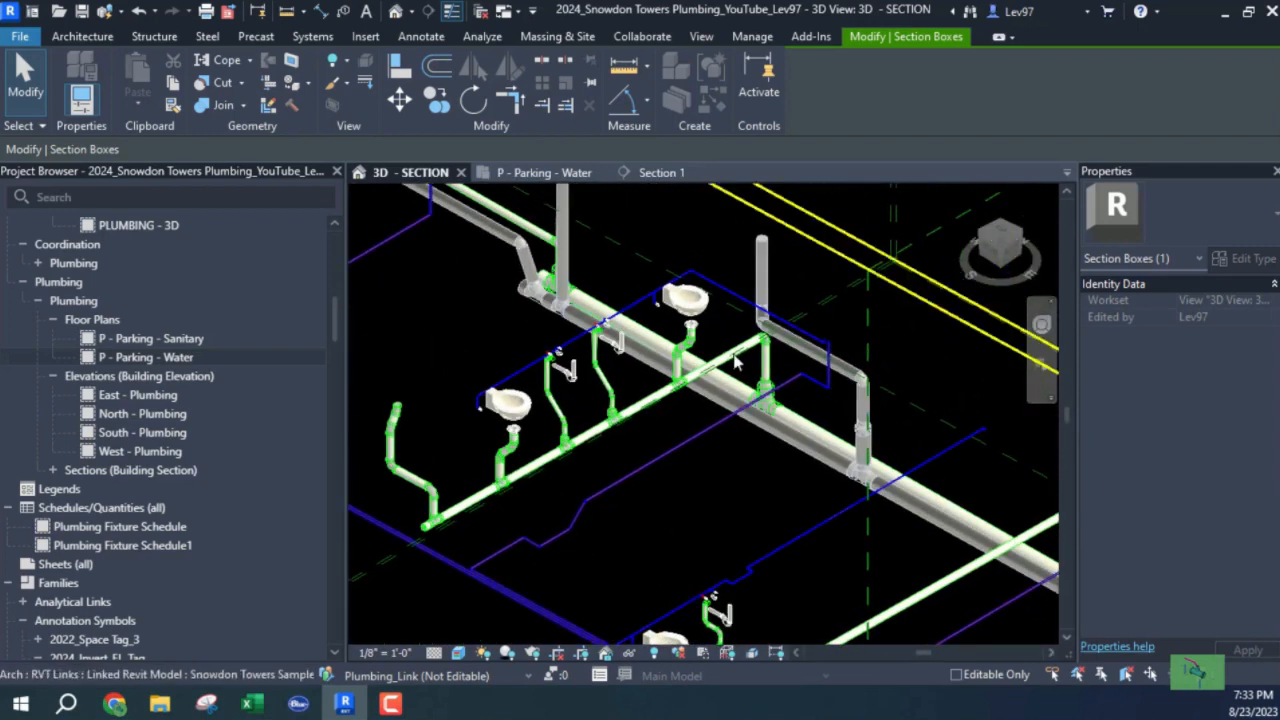
scroll(736, 362, "up", 5)
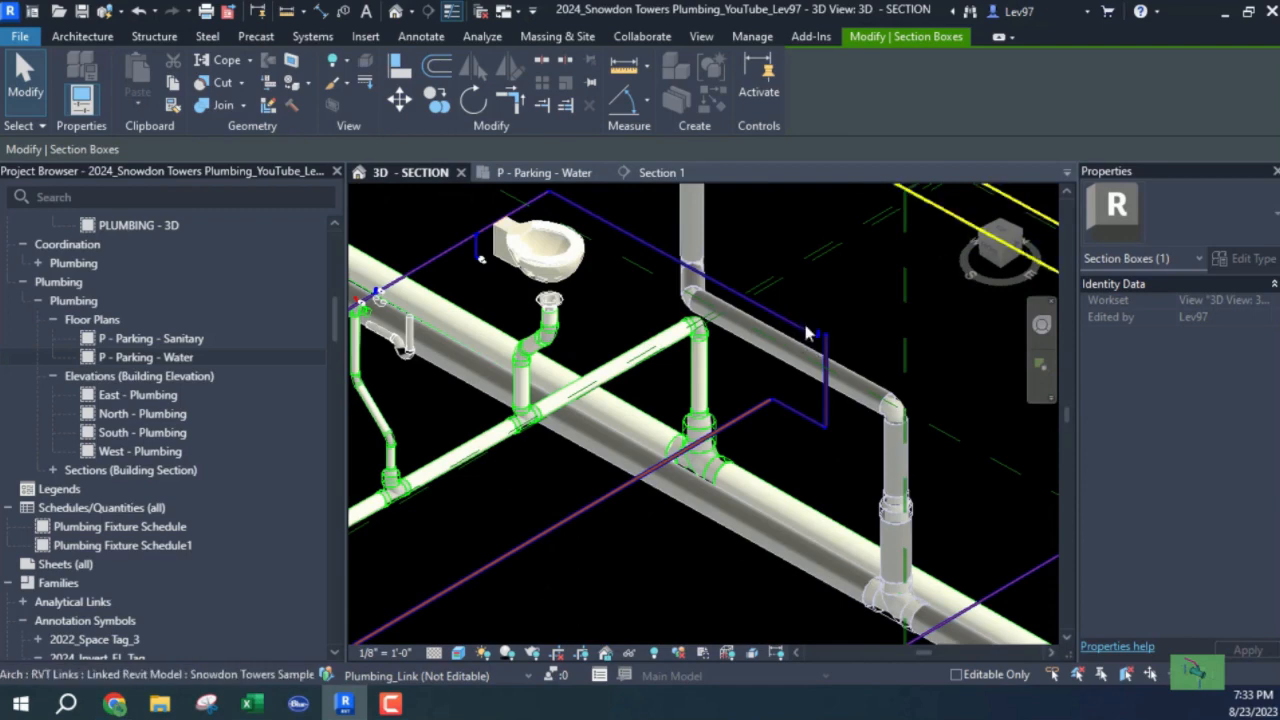
scroll(810, 333, "down", 5)
middle_click_drag(635, 466, 478, 278)
scroll(774, 443, "down", 2)
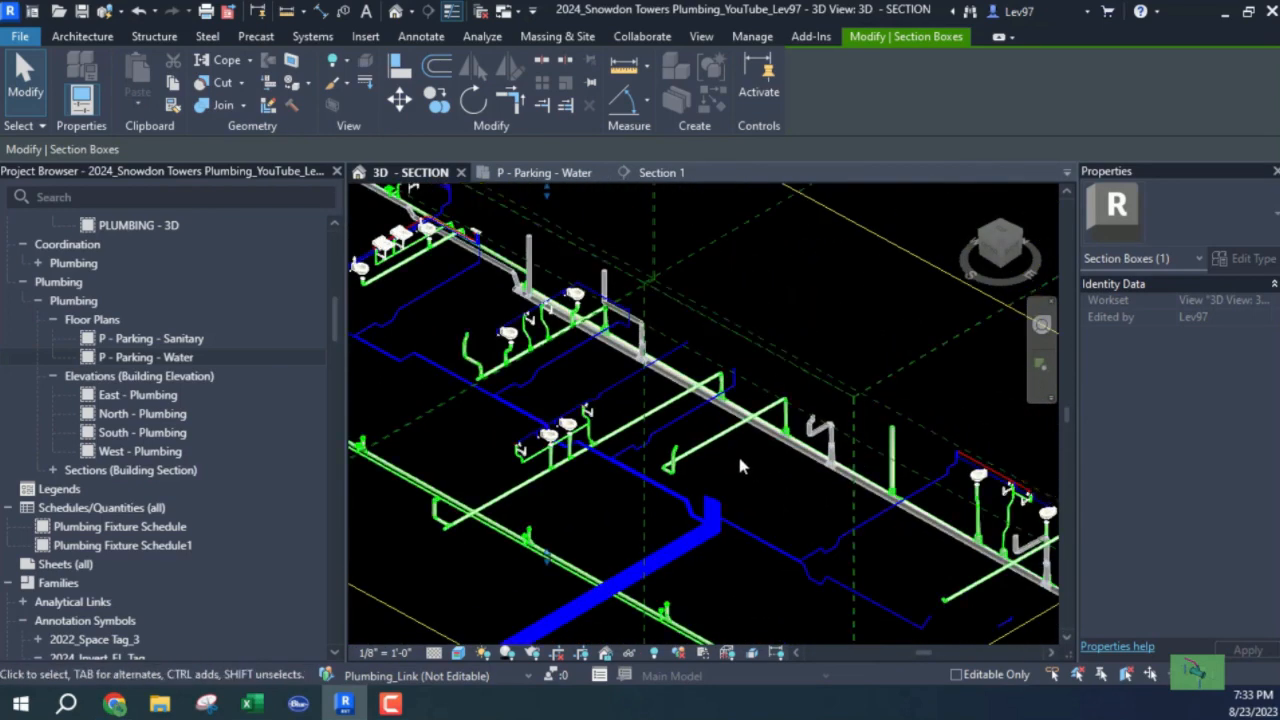
middle_click_drag(540, 374, 669, 460)
middle_click_drag(493, 440, 602, 457)
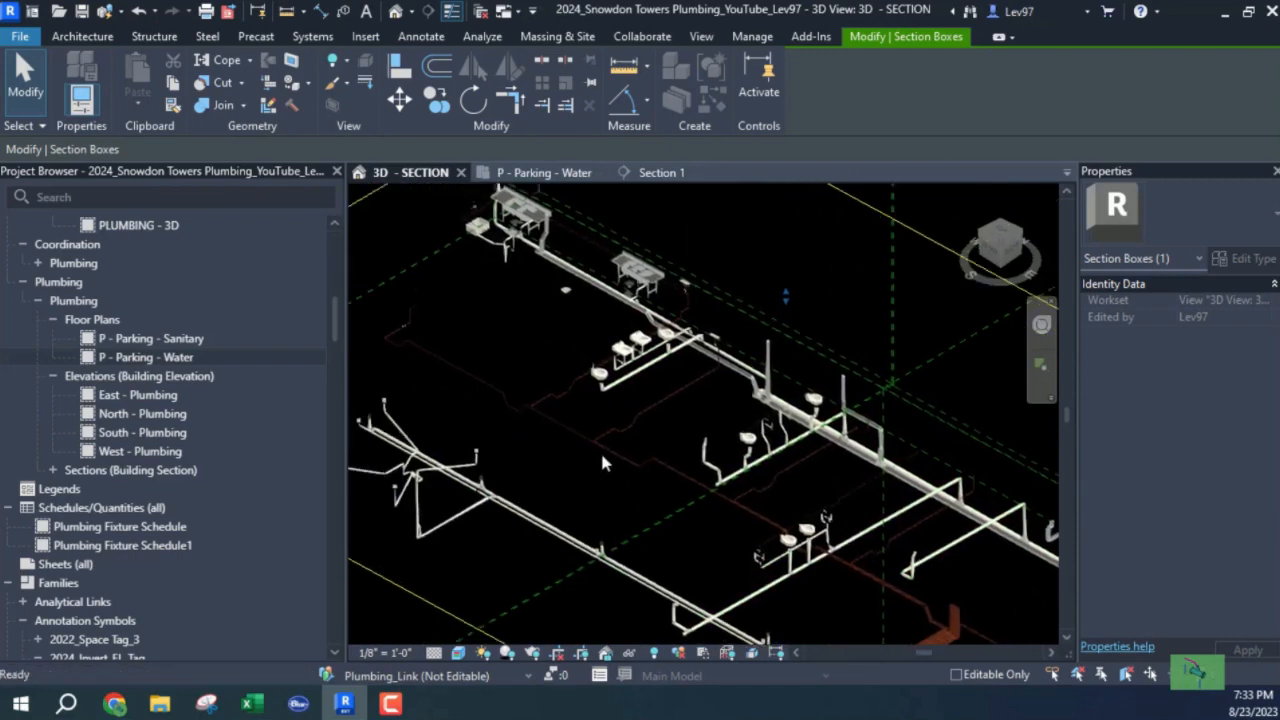
Step: Trace the water main past the restroom branches to its far end, including the offsets, valve and vertical rise there
scroll(702, 360, "up", 1)
scroll(733, 333, "up", 2)
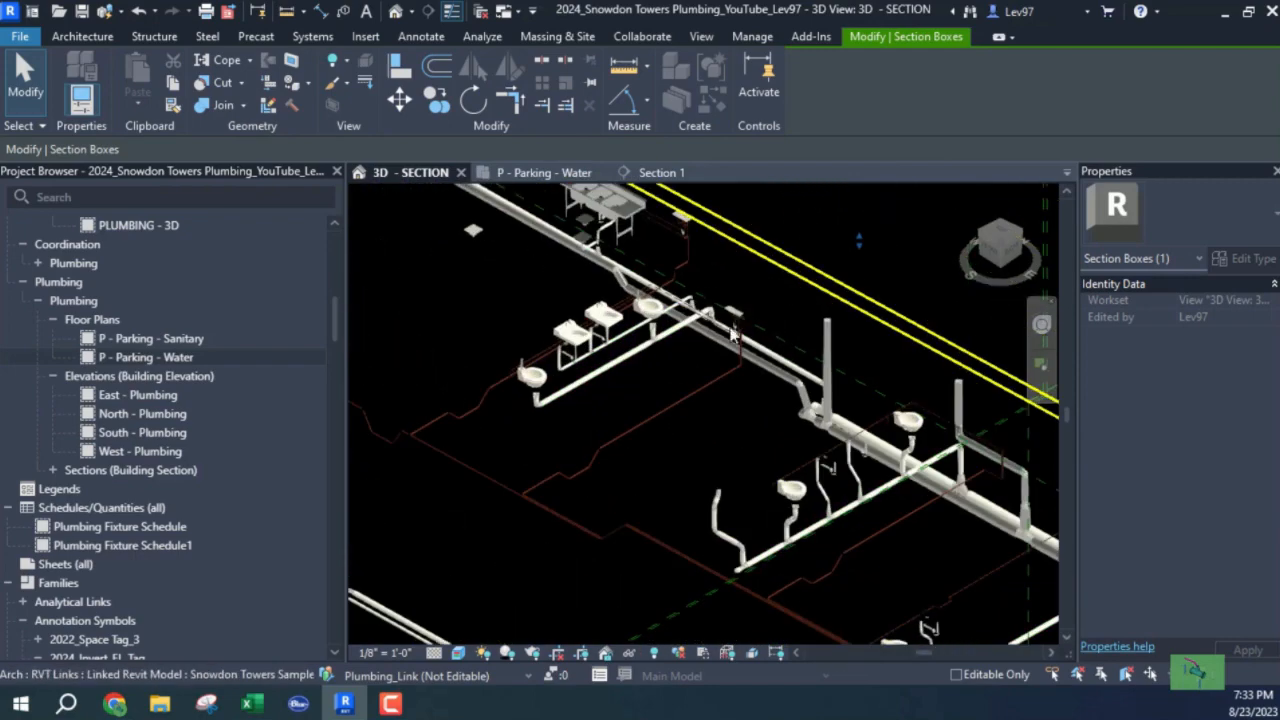
scroll(733, 333, "up", 2)
middle_click_drag(687, 409, 912, 438)
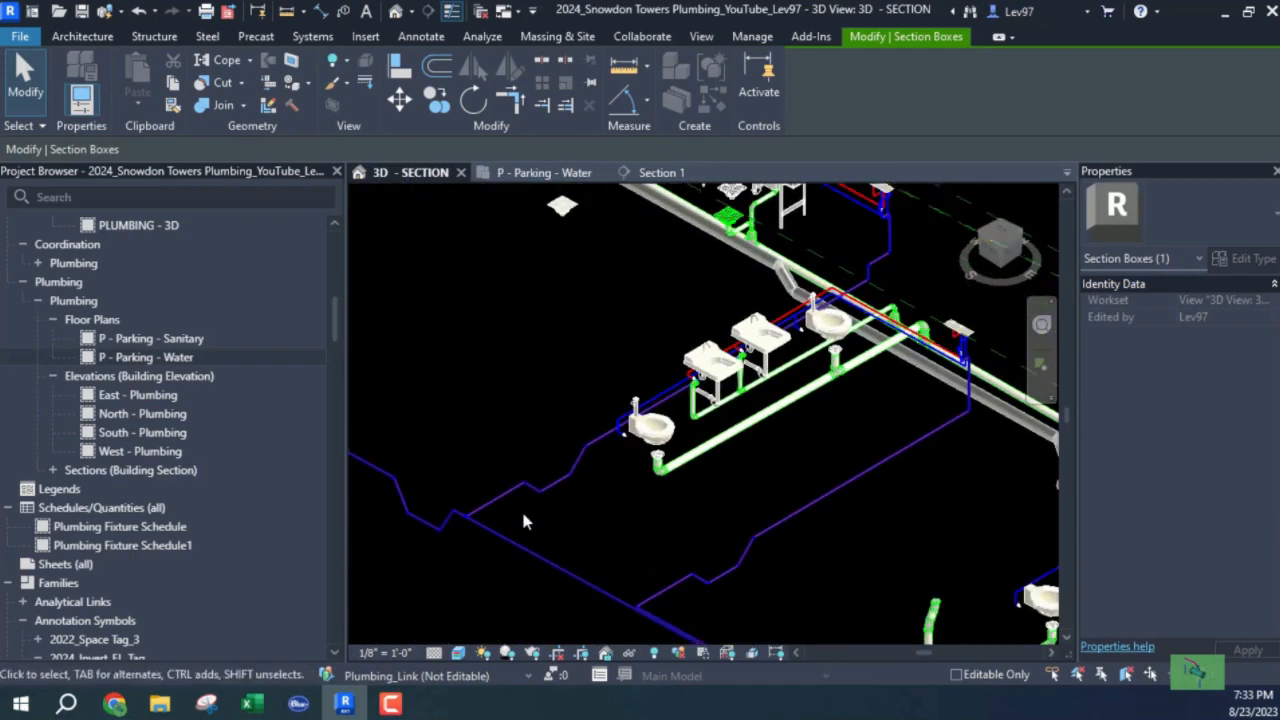
middle_click_drag(408, 440, 742, 474)
middle_click_drag(571, 397, 634, 423)
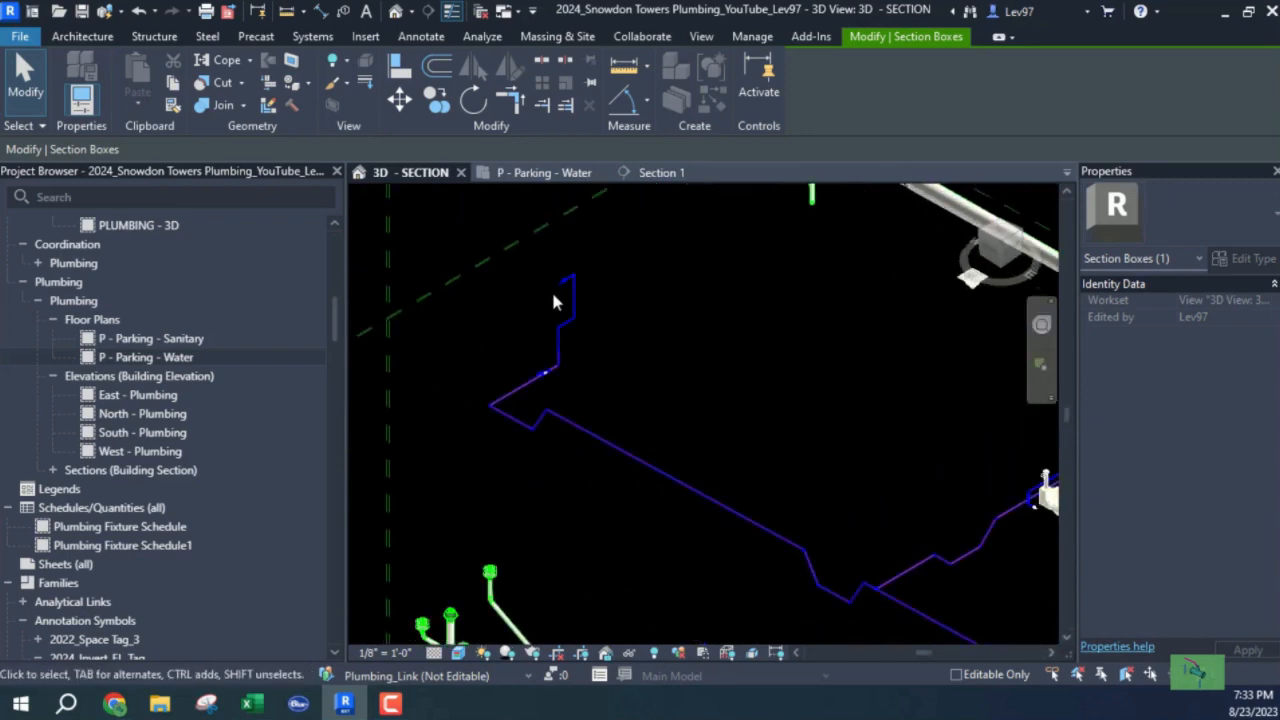
scroll(553, 295, "up", 1)
scroll(565, 278, "up", 4)
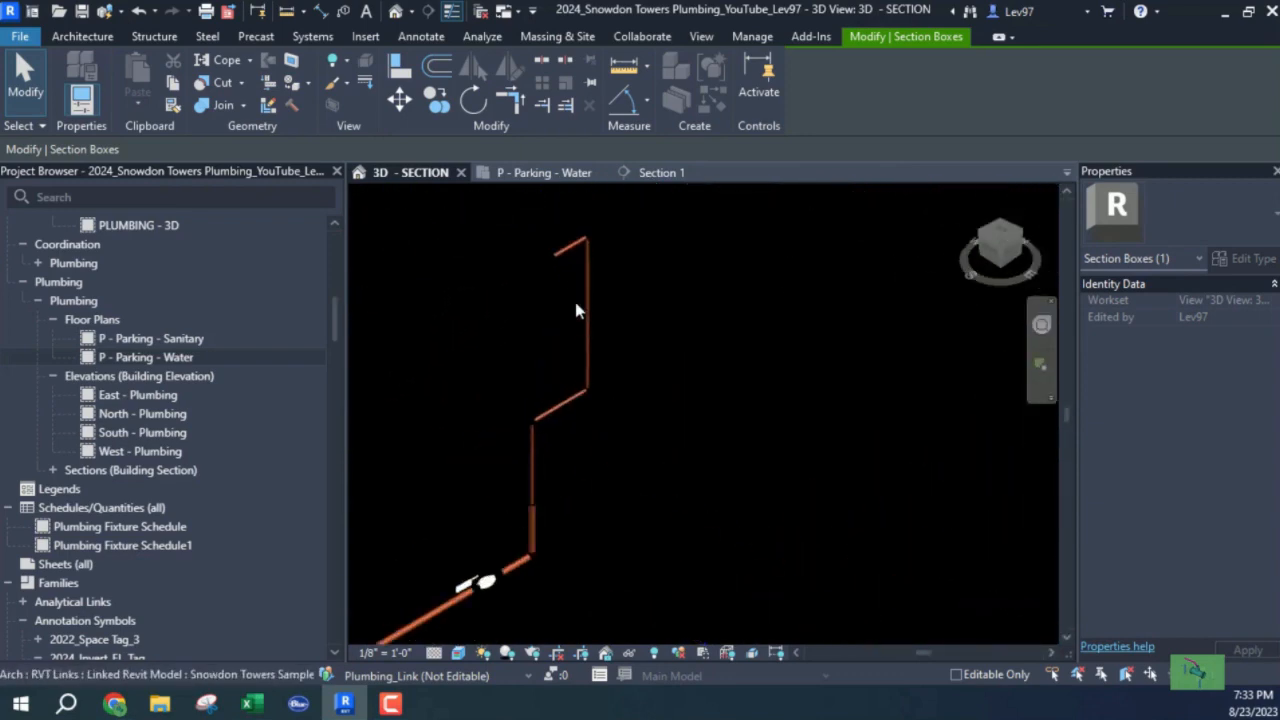
scroll(760, 390, "down", 5)
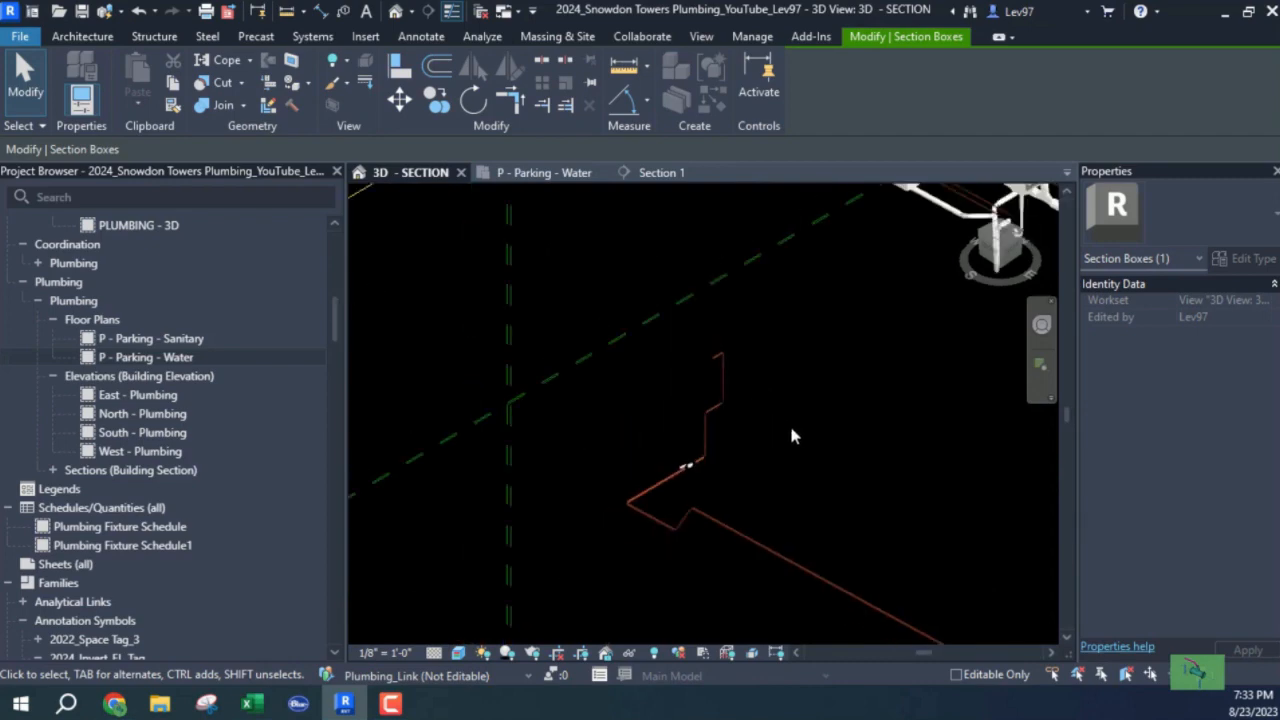
middle_click_drag(825, 446, 512, 408)
scroll(530, 415, "down", 5)
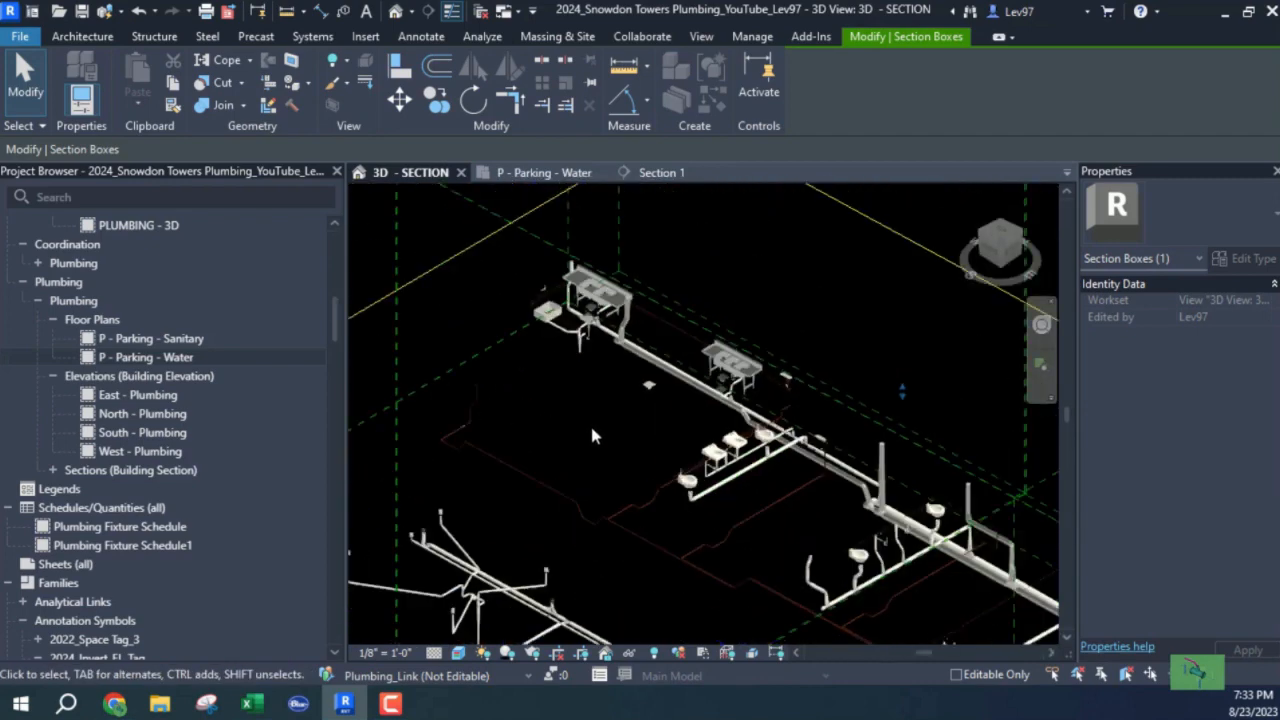
Step: Lower the section box's top face below the plumbing fixtures and water branches
scroll(586, 428, "down", 2)
middle_click_drag(580, 434, 516, 346)
scroll(512, 360, "down", 2)
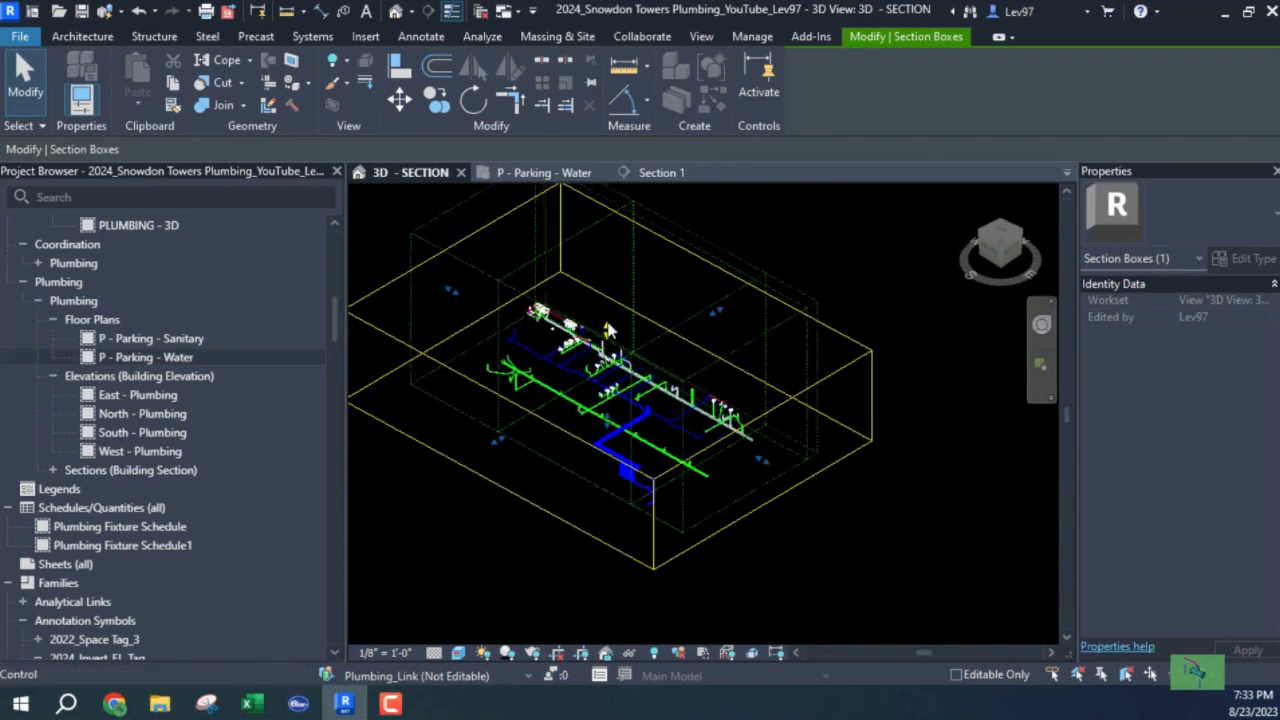
left_click_drag(608, 327, 607, 360)
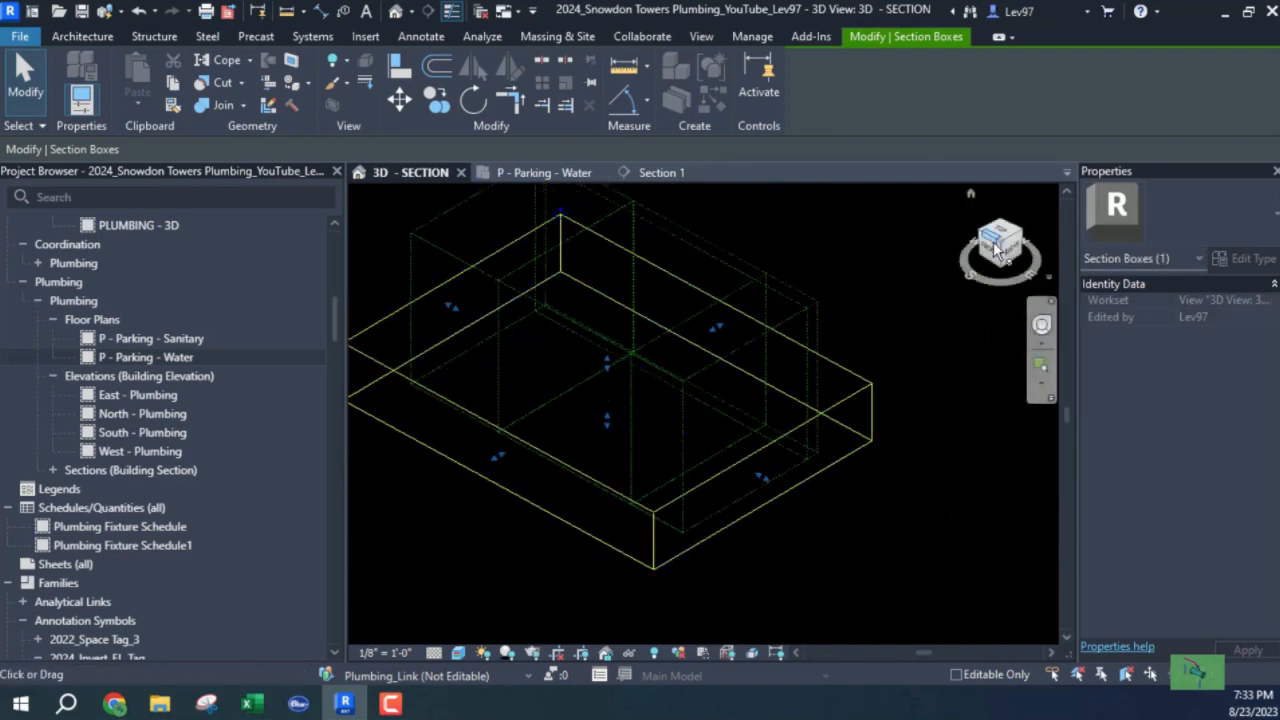
Step: Orient the 3D view to a section through the manifold, and return it to the home orientation
right_click(996, 250)
mouse_move(1060, 474)
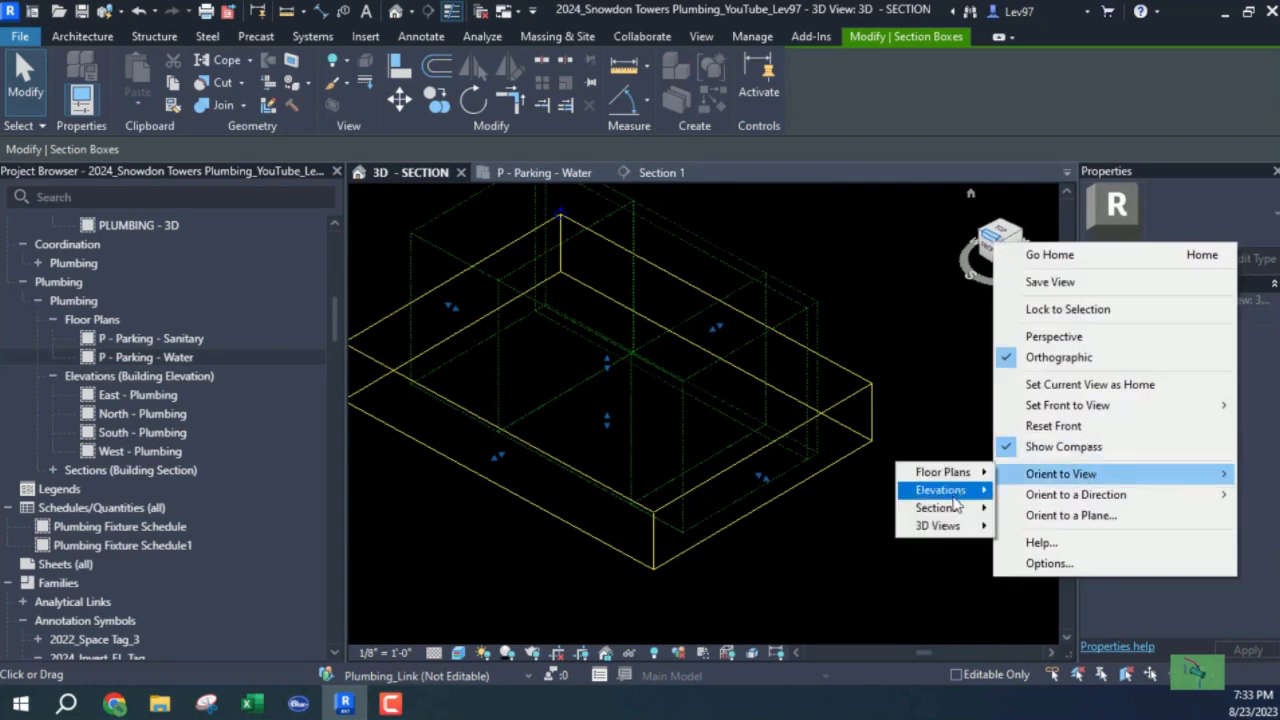
left_click(1066, 510)
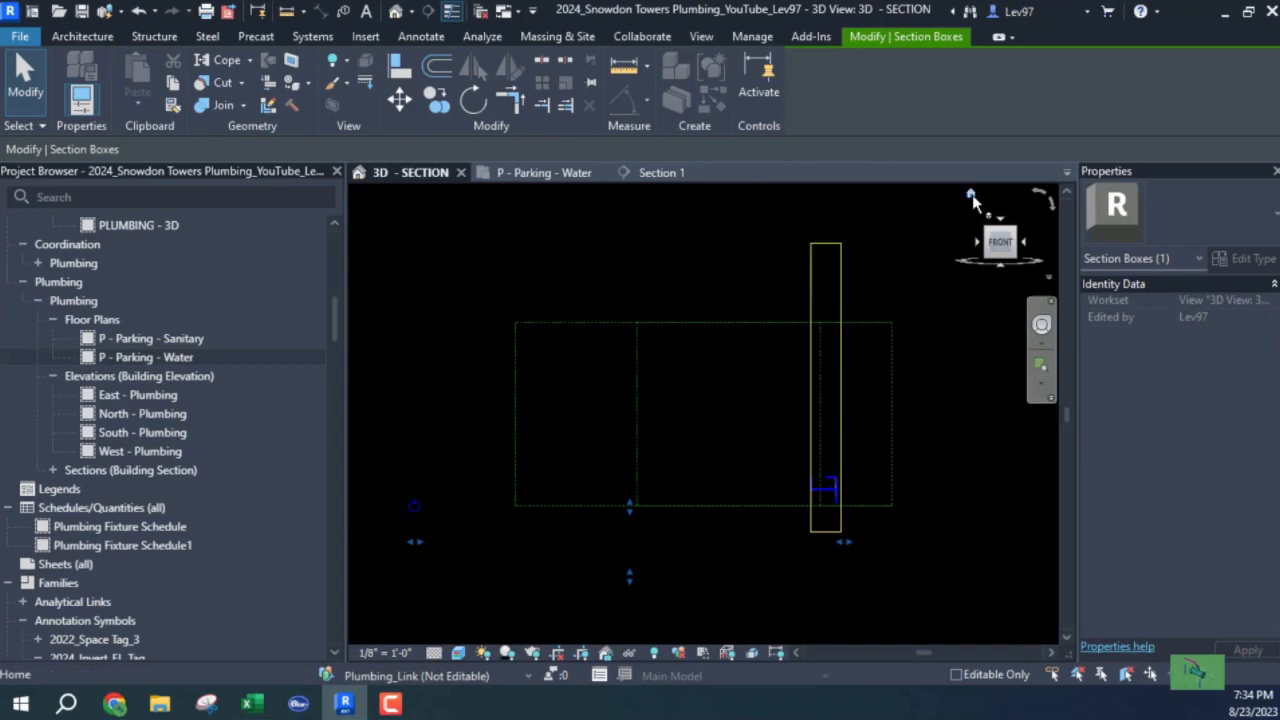
left_click(971, 194)
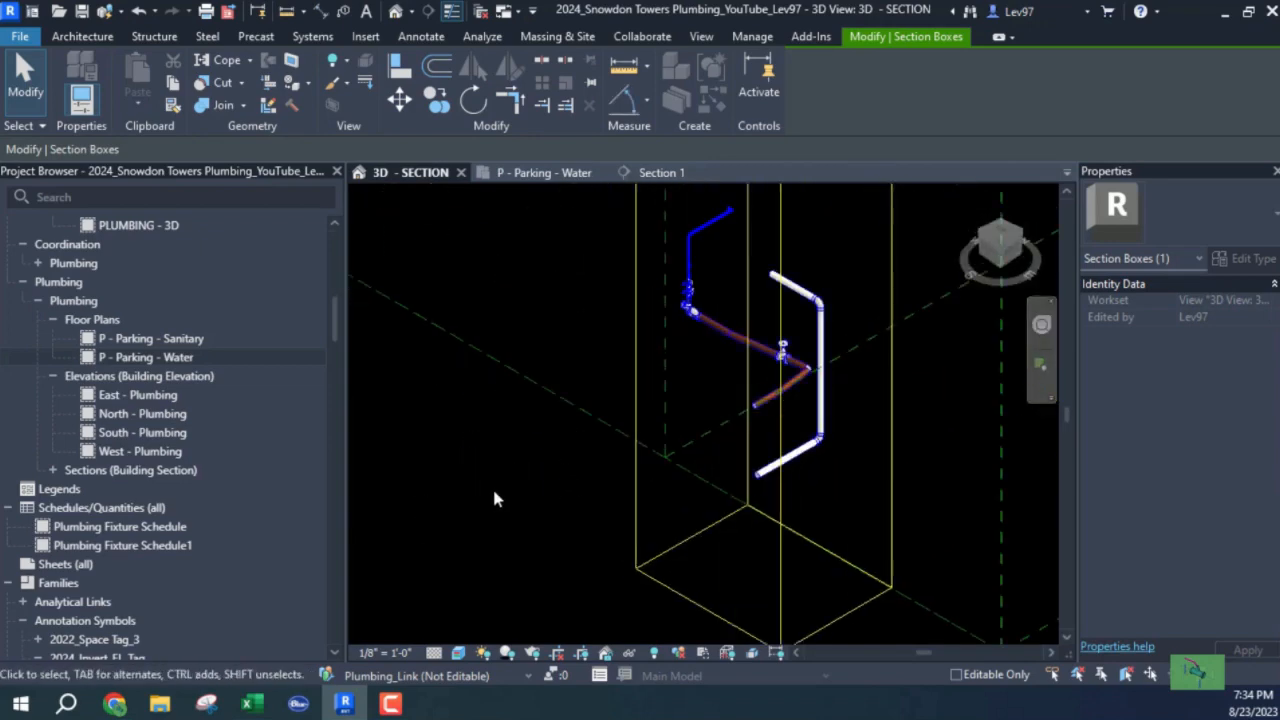
Step: Make all model categories of the Snowdon Towers Sample Architectural.rvt link visible in its custom display settings for this view
key("v")
key("g")
left_click(845, 130)
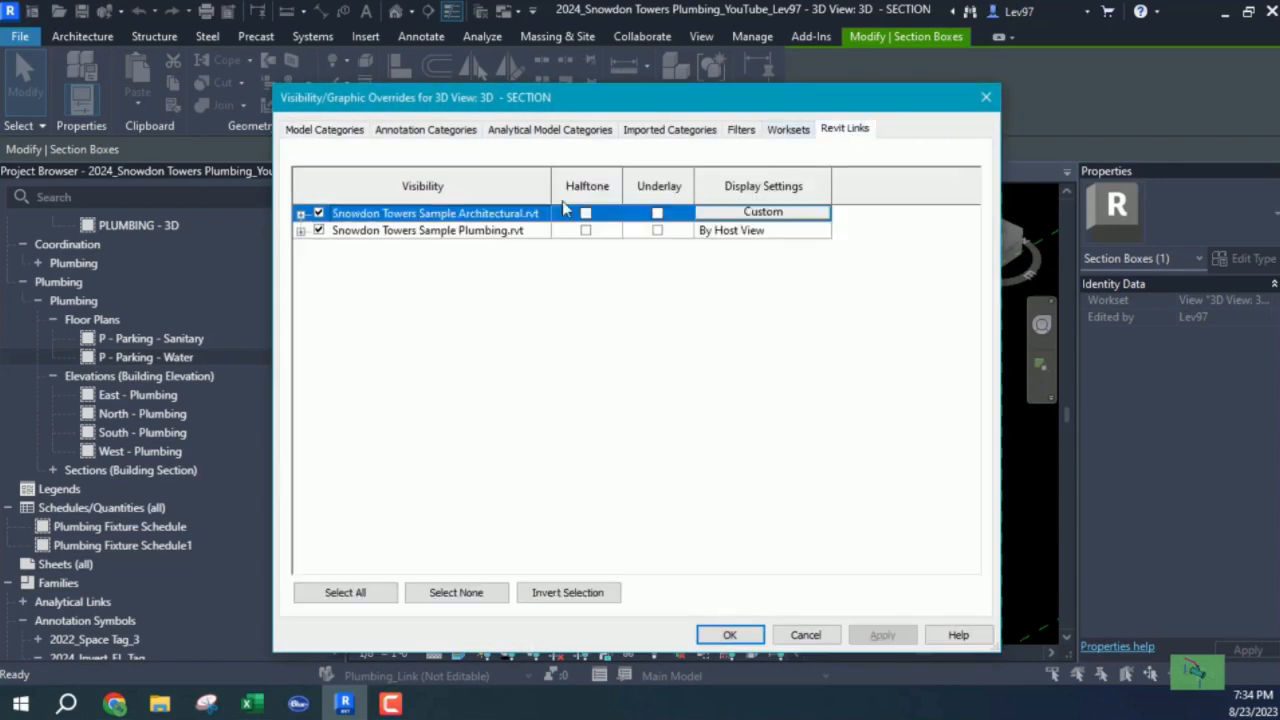
left_click(797, 213)
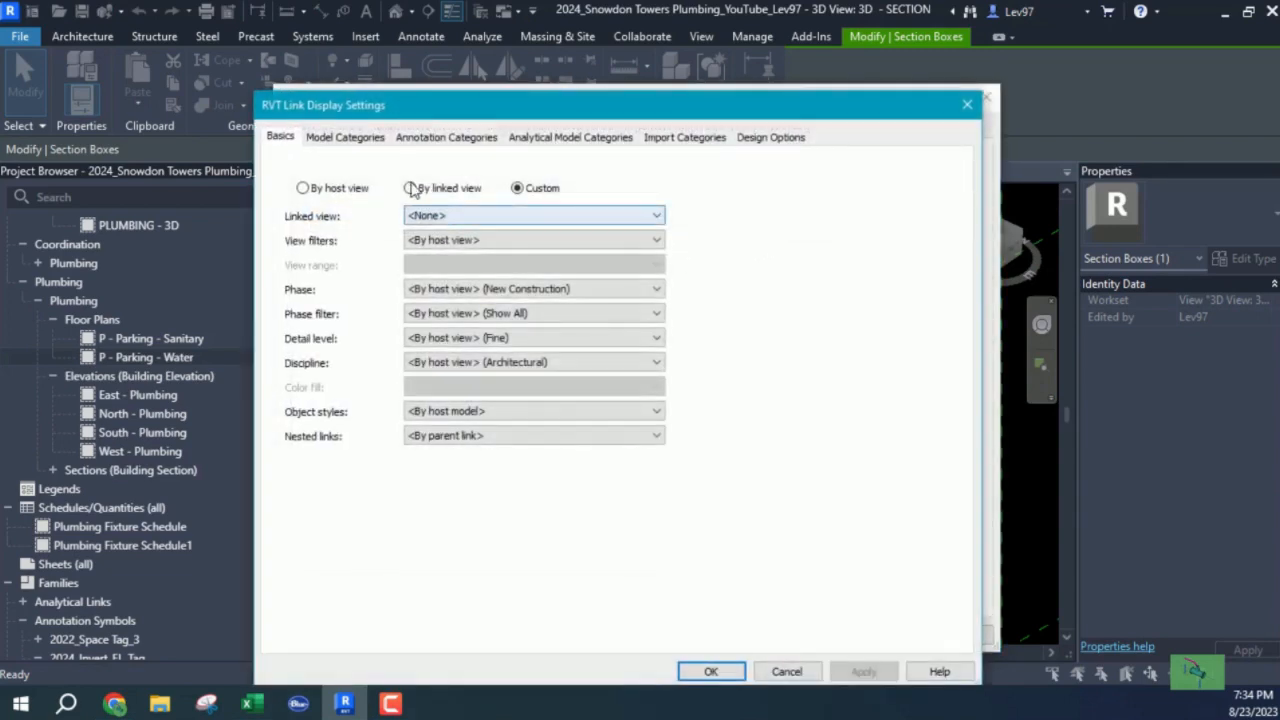
left_click(350, 138)
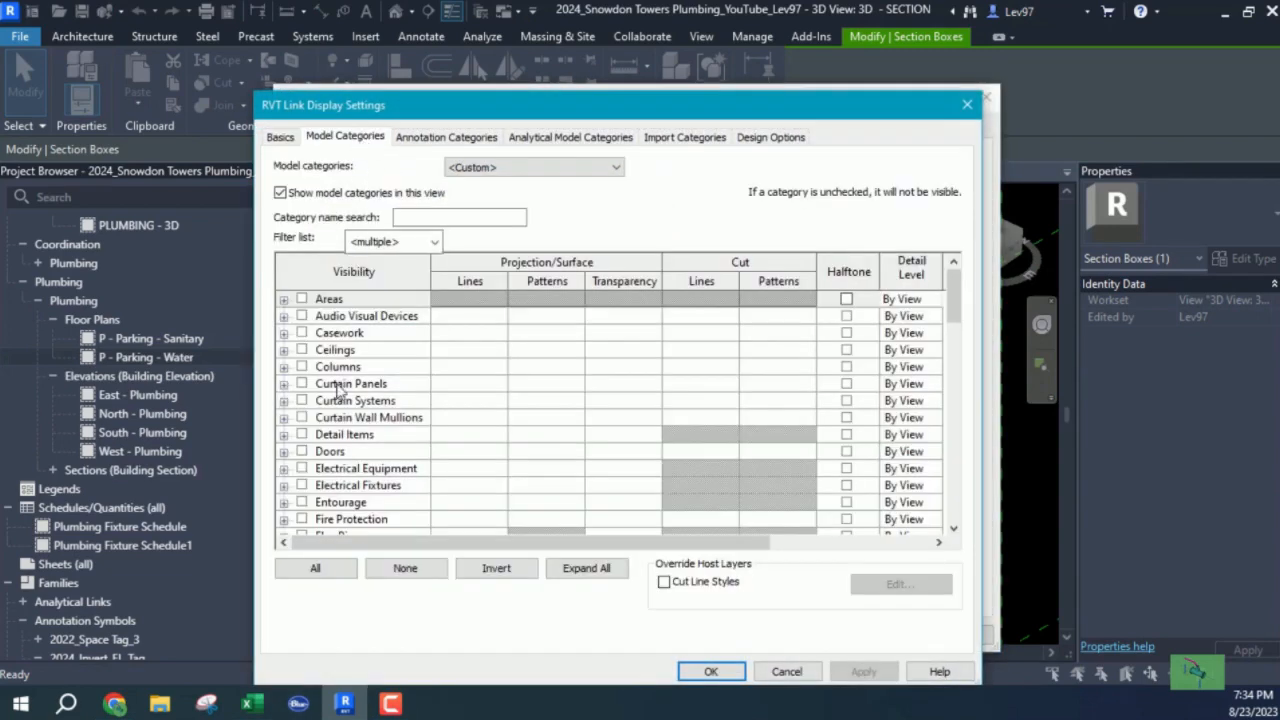
left_click(315, 568)
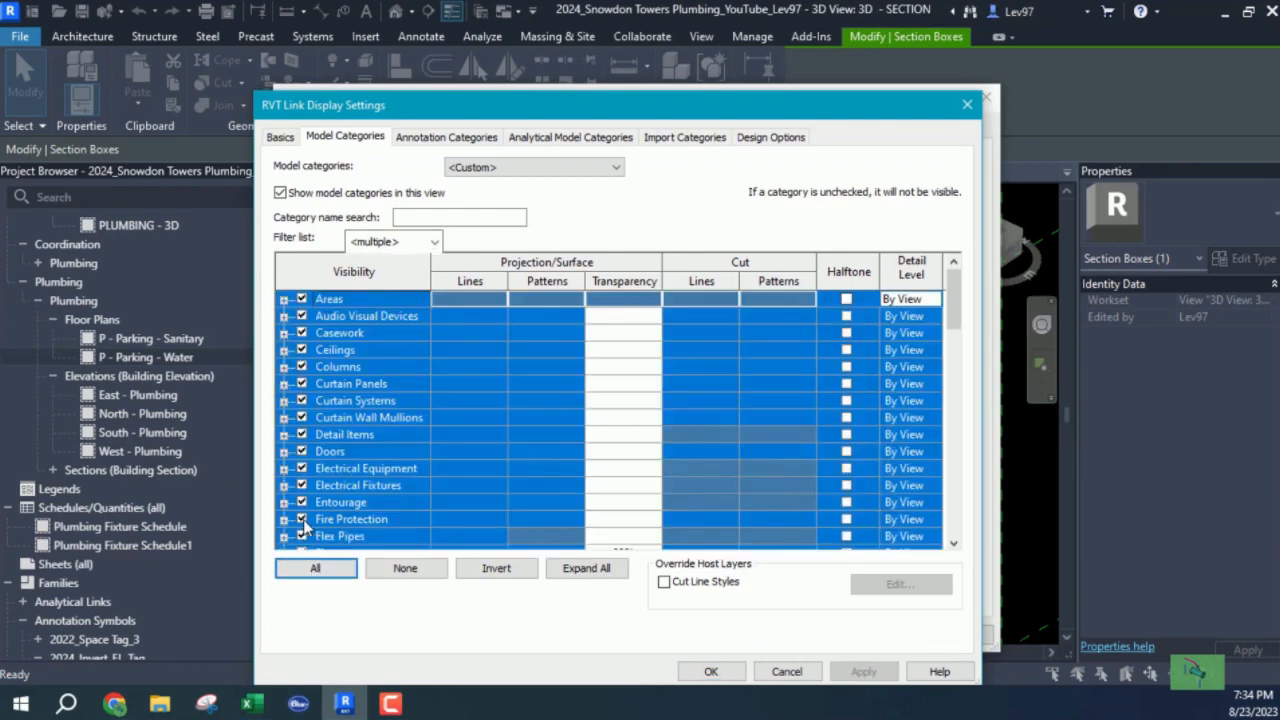
left_click(410, 570)
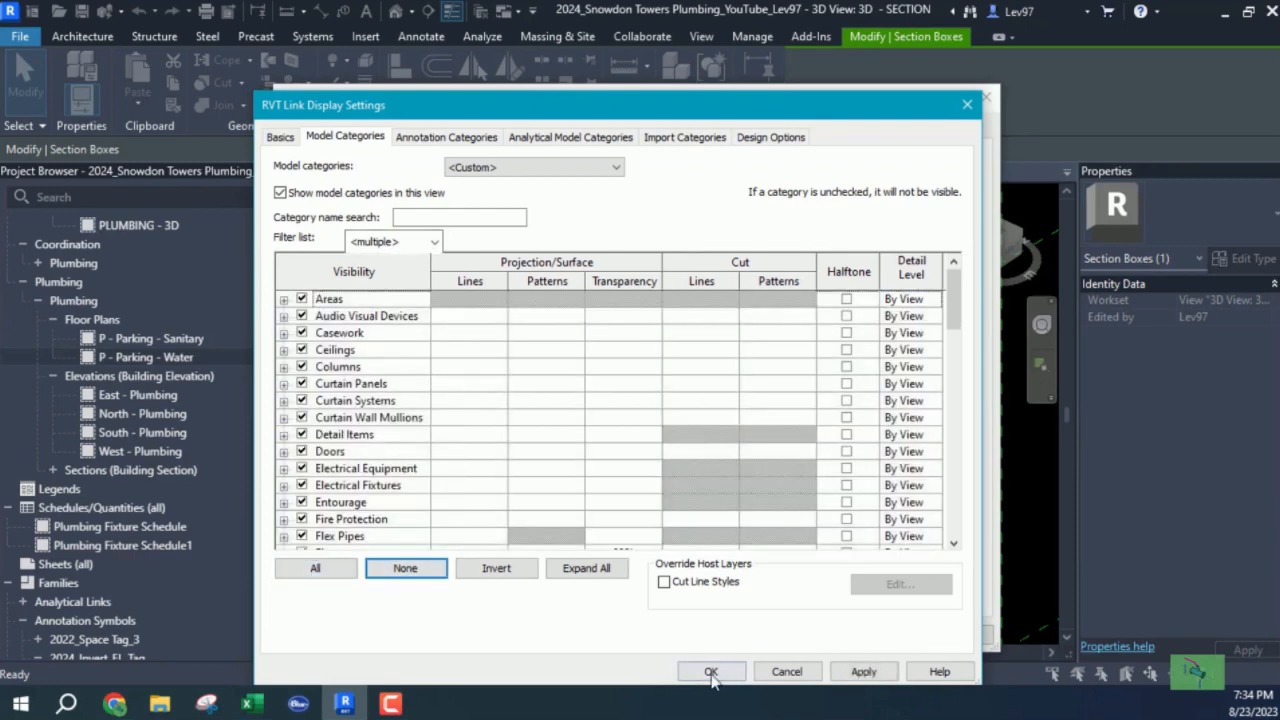
left_click(712, 672)
left_click(731, 636)
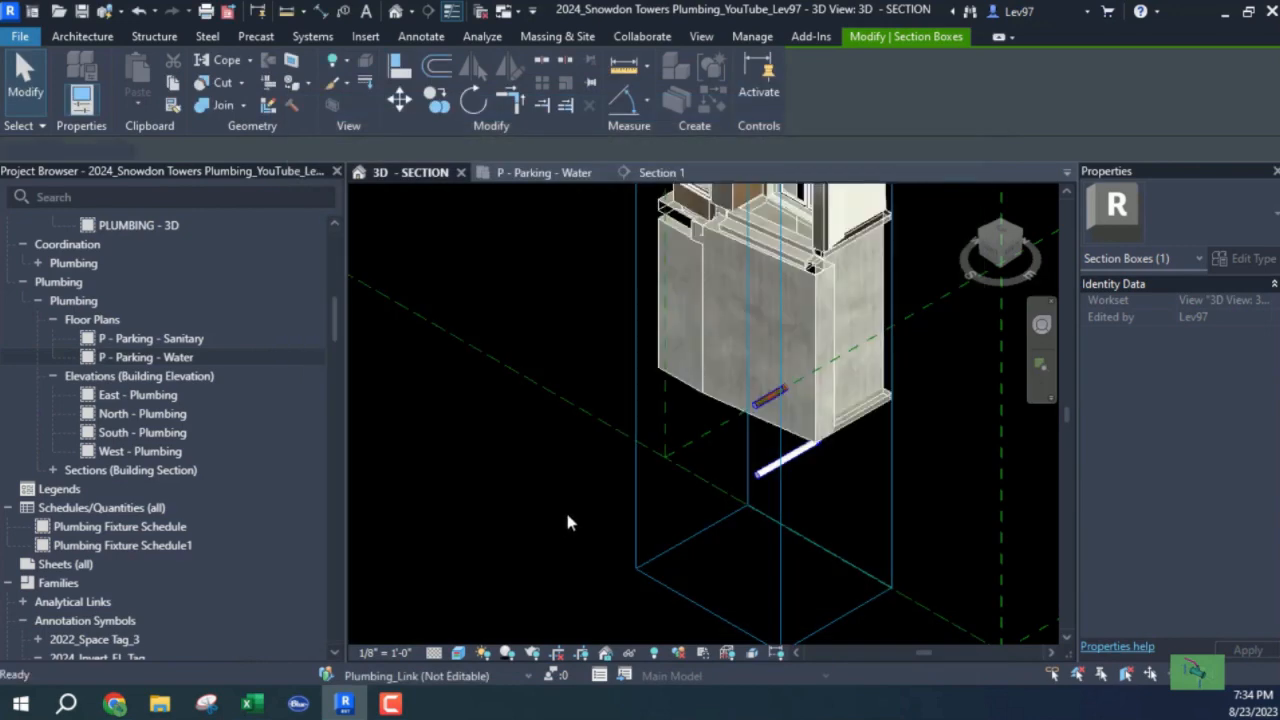
Step: Inspect the pipes entering below the concrete walls, and hide the Snowdon Towers Sample Architectural.rvt link in this view
left_click(567, 505)
scroll(705, 417, "up", 5)
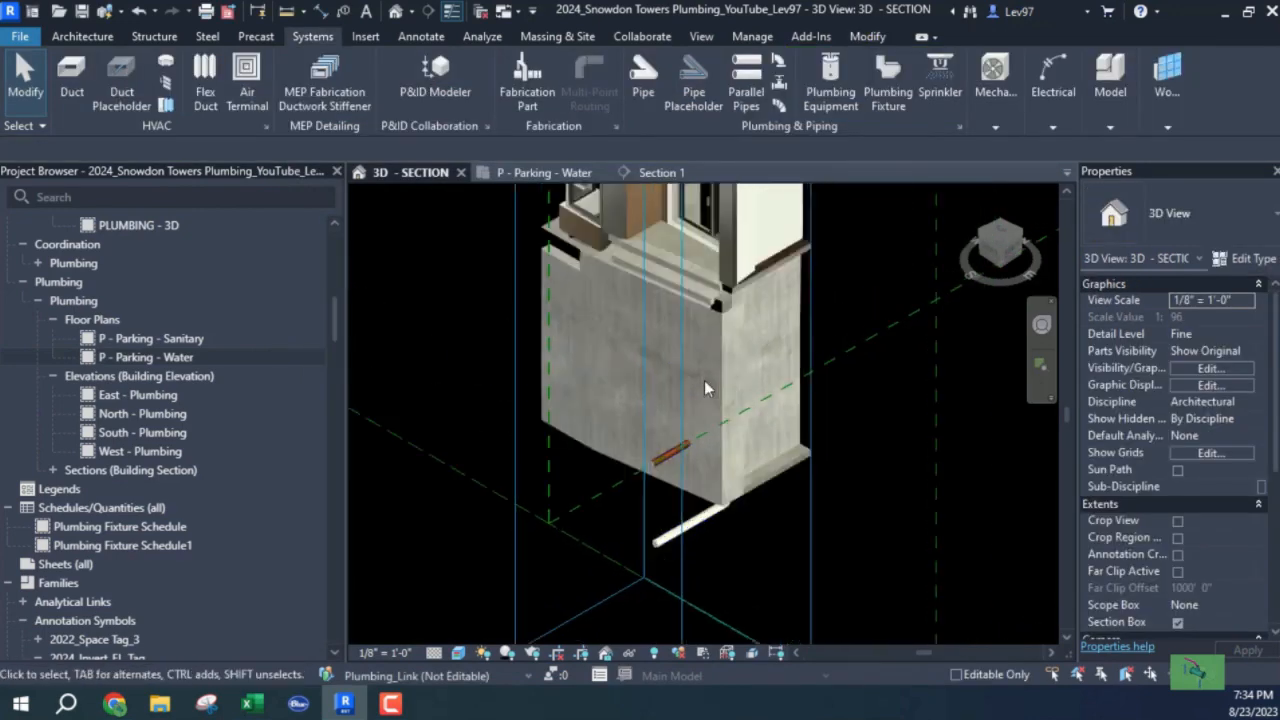
mouse_move(697, 509)
middle_mouse_down("shift")
mouse_move(694, 486)
mouse_move(587, 408)
mouse_move(760, 473)
mouse_move(701, 462)
mouse_move(704, 490)
middle_mouse_up("shift")
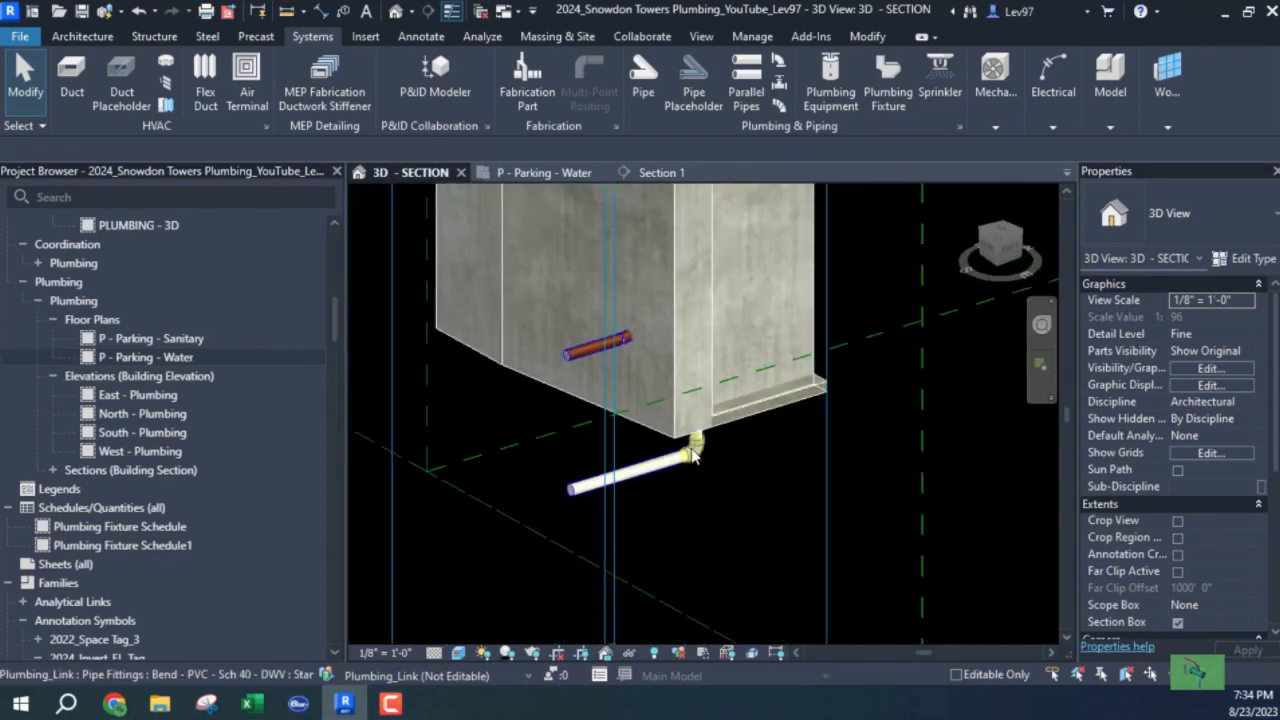
key("v")
key("g")
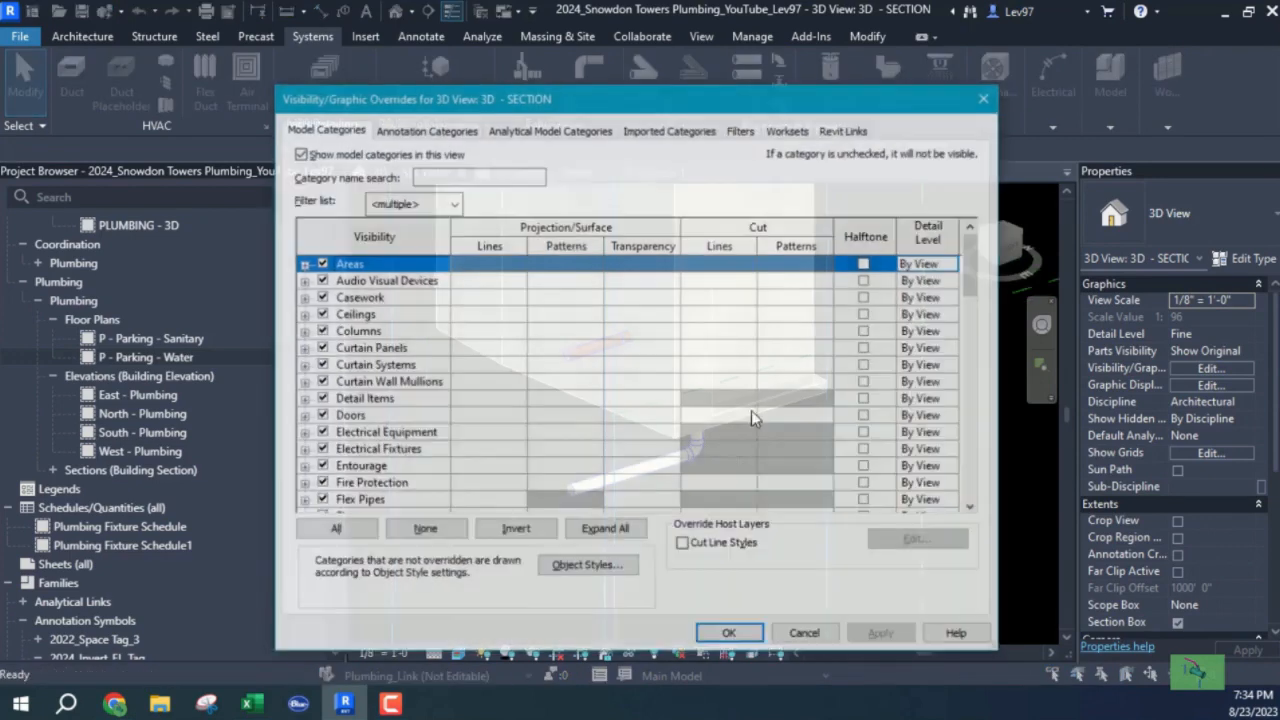
left_click(843, 129)
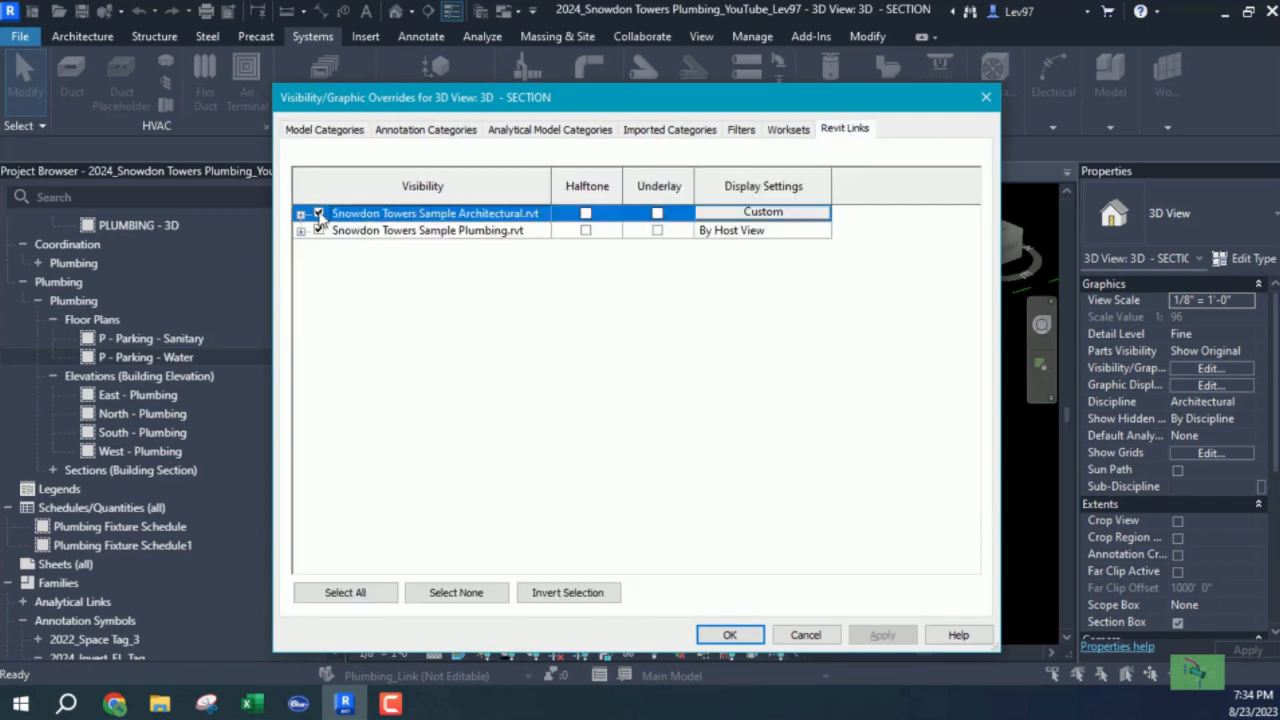
left_click(730, 635)
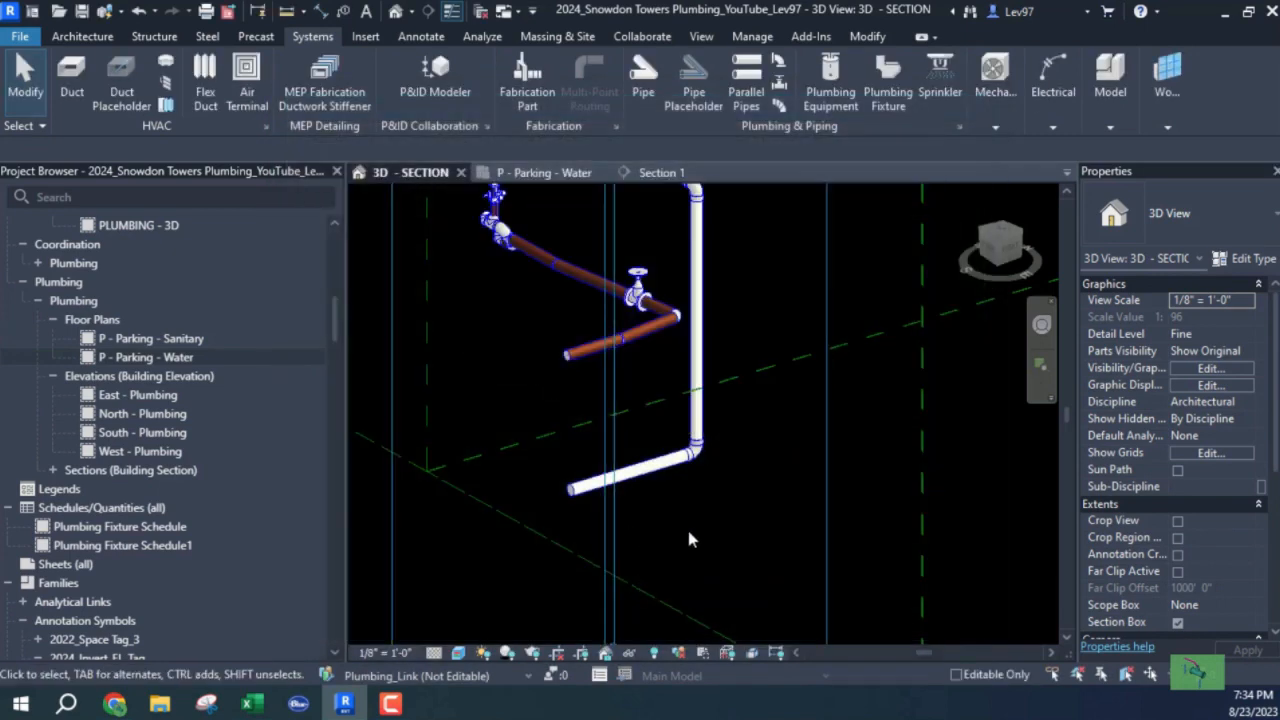
Step: Extend one vertical face of the narrow section box outward so it encloses the whole row of manifold branches
middle_click_drag(686, 525, 627, 524, "shift")
scroll(590, 550, "down", 3)
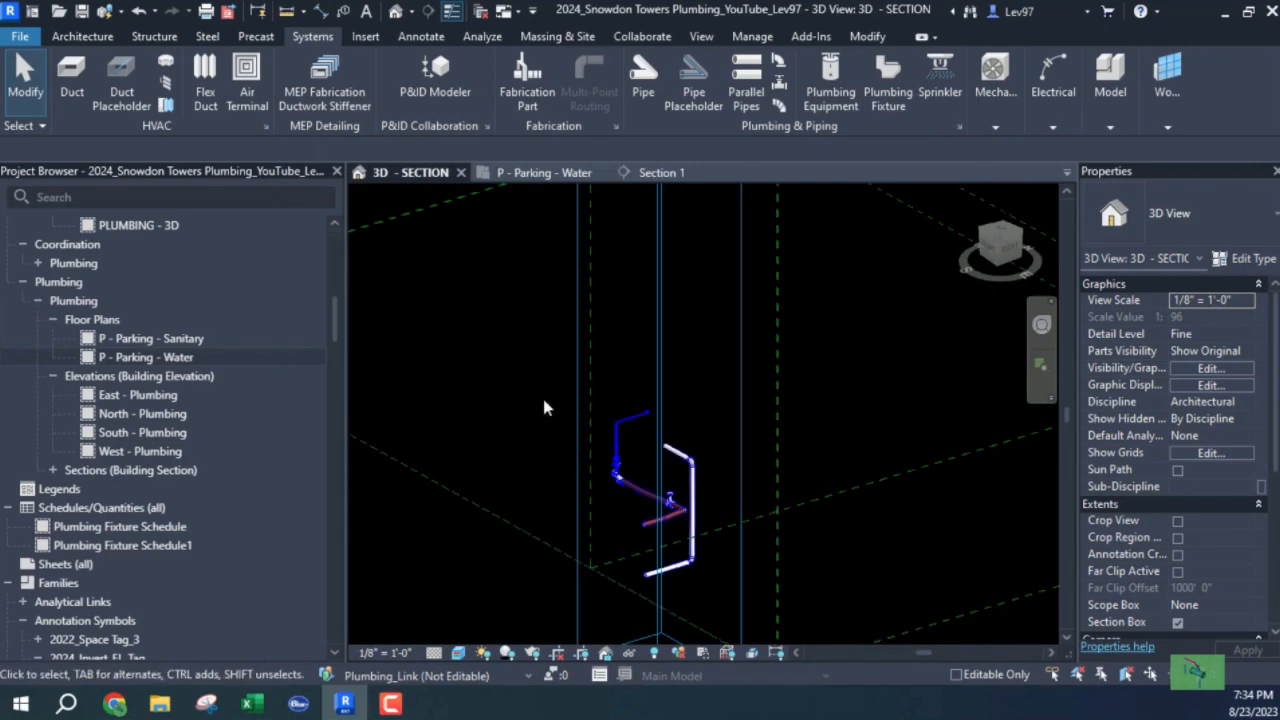
left_click(578, 468)
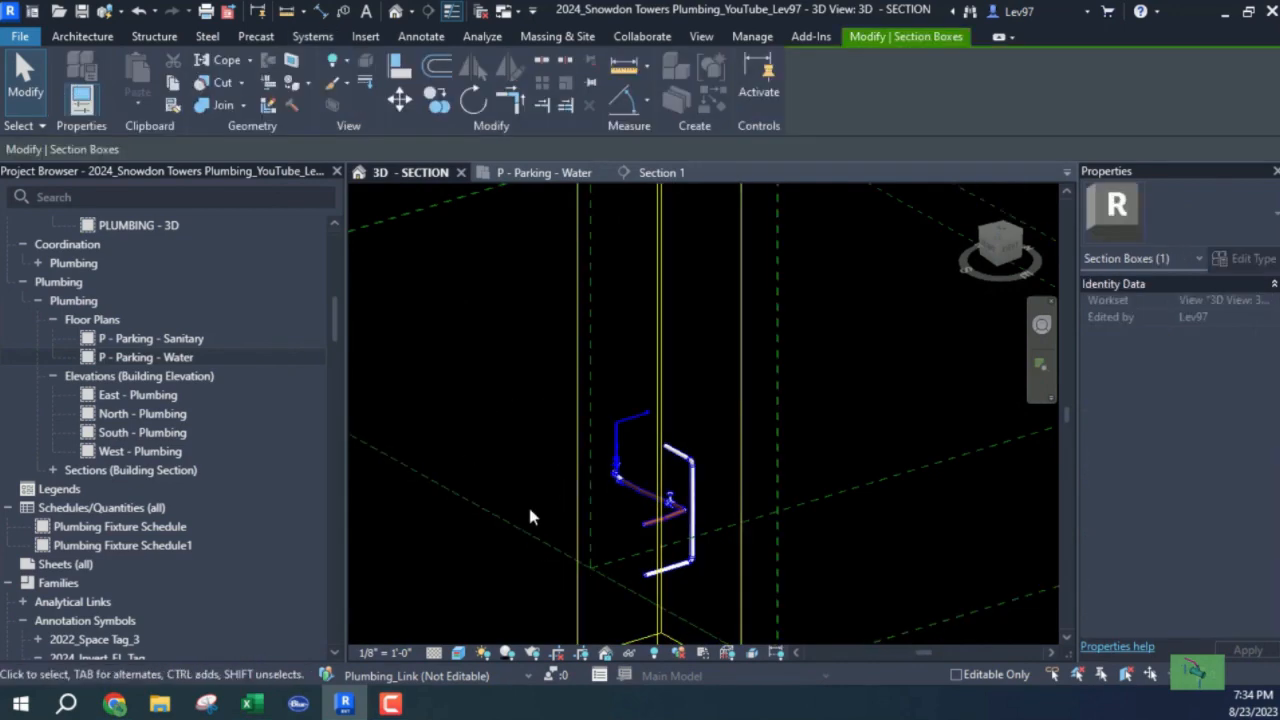
scroll(581, 522, "down", 4)
scroll(565, 440, "up", 5)
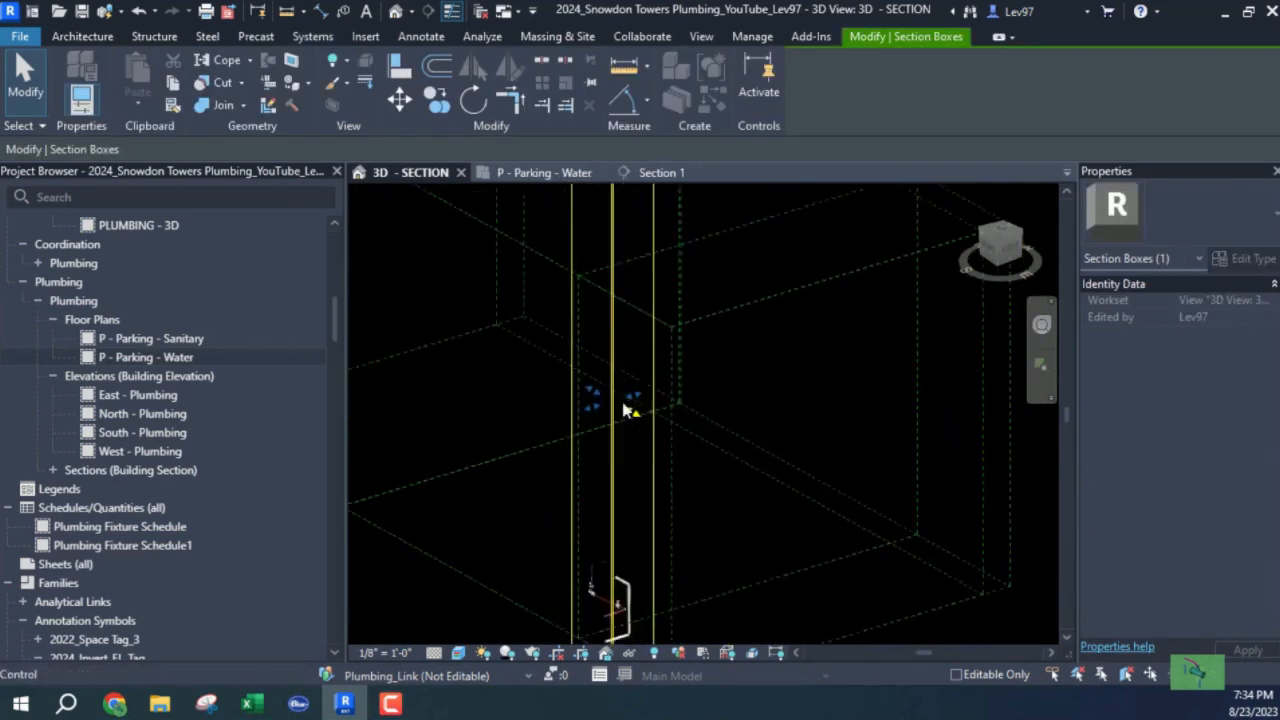
scroll(570, 443, "up", 2)
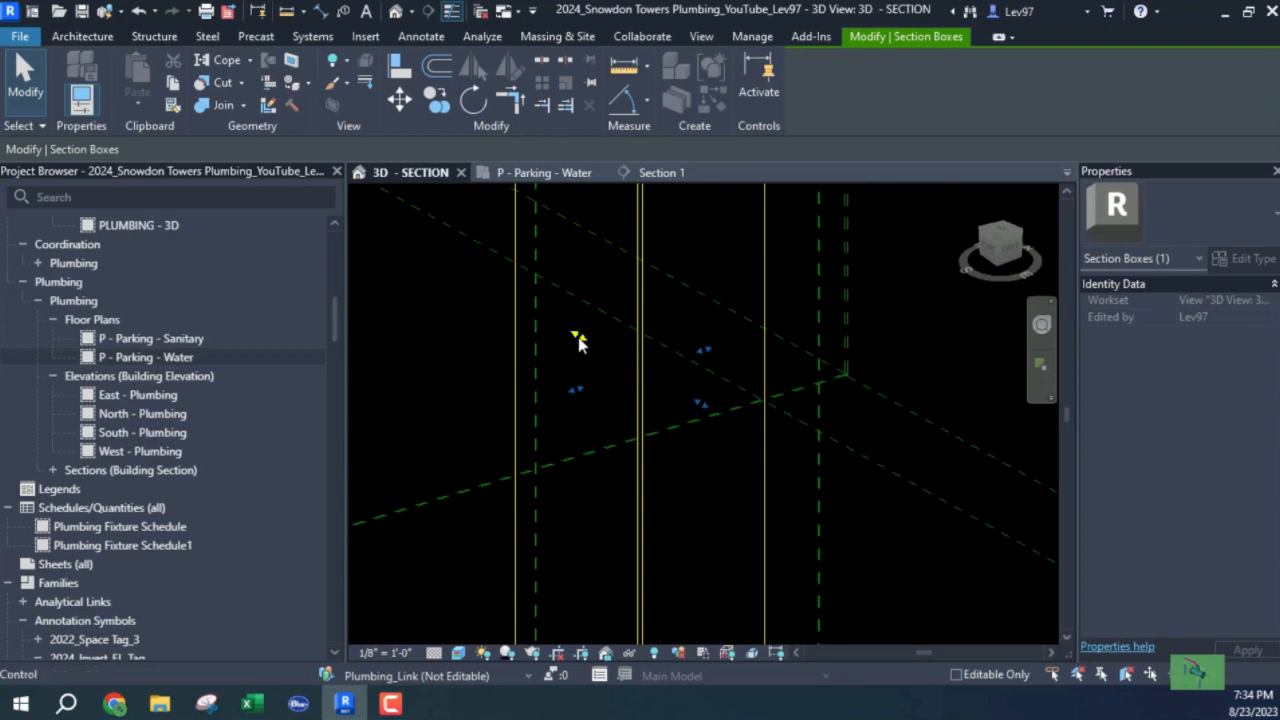
left_click_drag(578, 341, 424, 279)
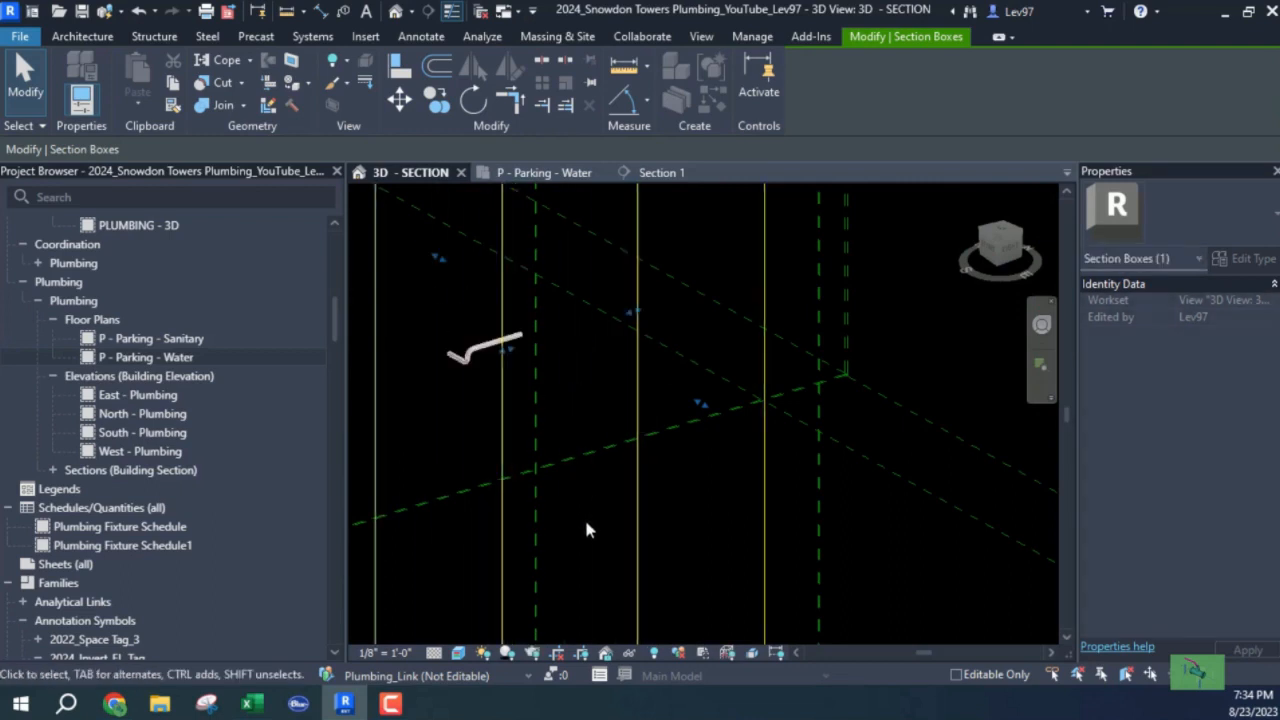
Step: Select the PVC bend atop the vertical riser and examine the supply pipe running past its valve to the manifold
middle_click_drag(586, 530, 665, 447)
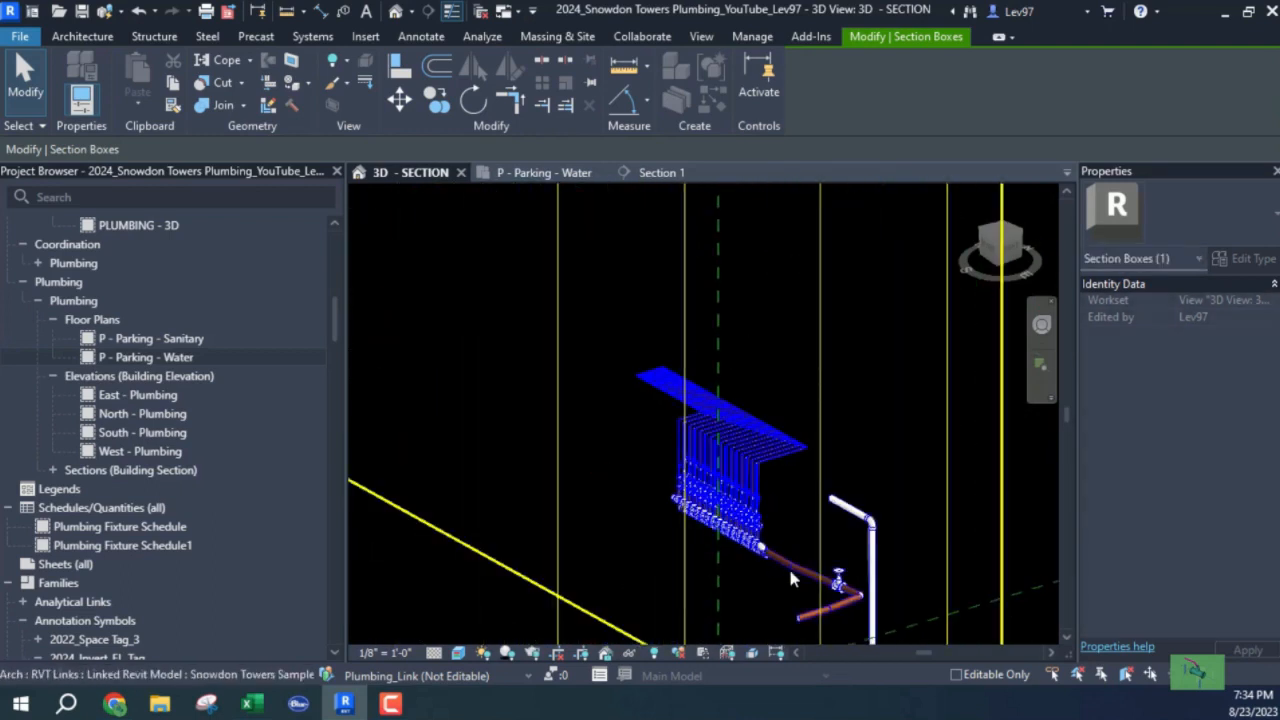
scroll(725, 551, "up", 4)
scroll(843, 523, "down", 2)
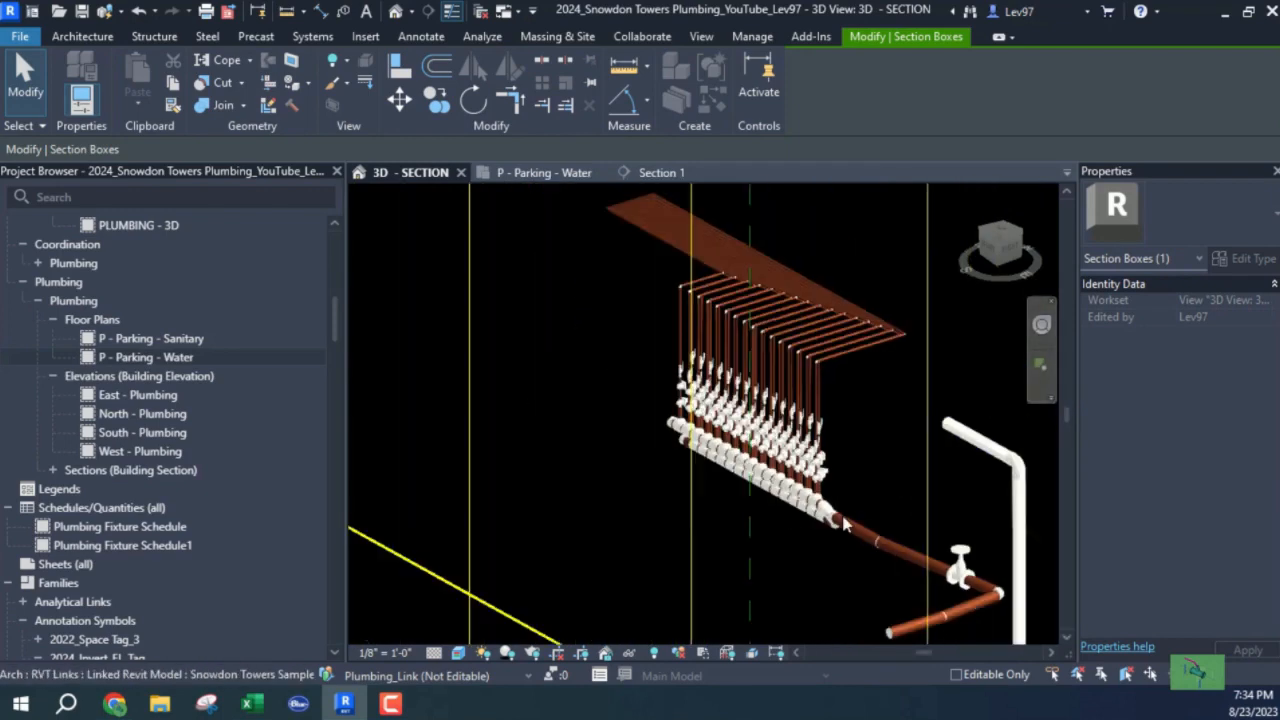
middle_click_drag(843, 523, 724, 416)
left_click(757, 411)
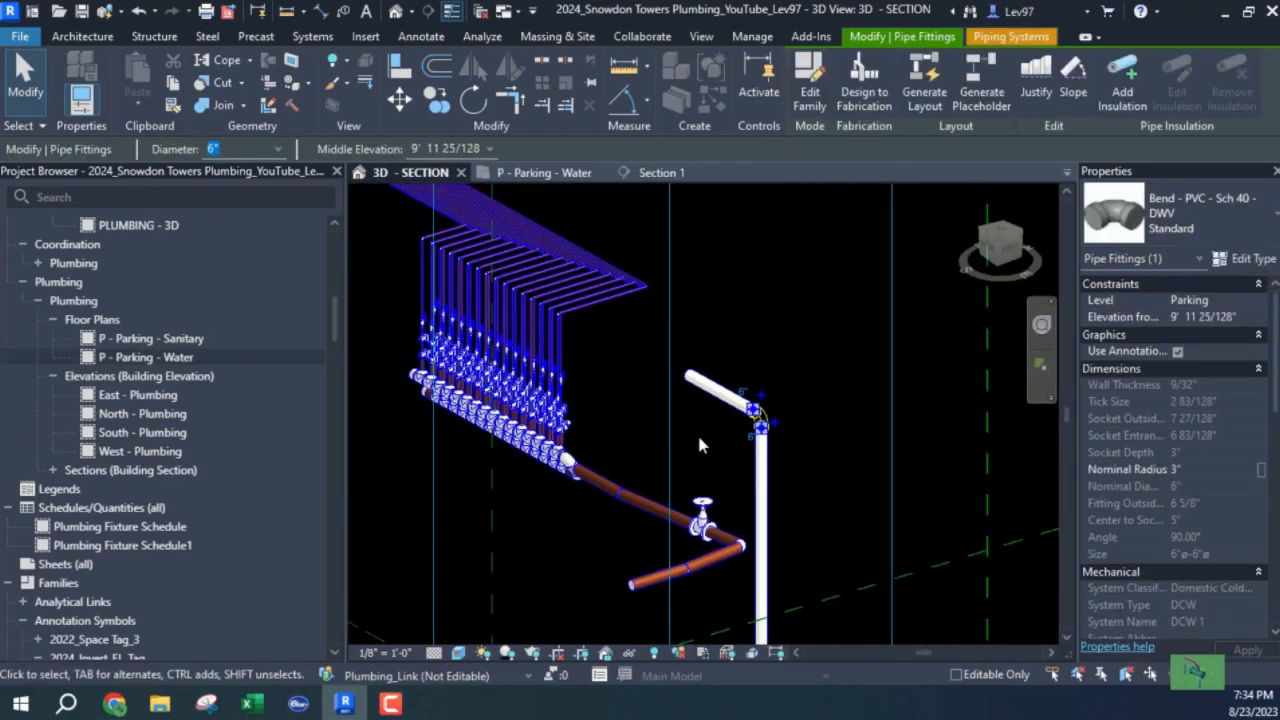
mouse_move(614, 451)
middle_mouse_down("shift")
mouse_move(617, 486)
mouse_move(601, 490)
mouse_move(603, 477)
middle_mouse_up("shift")
middle_click_drag(693, 453, 806, 476, "shift")
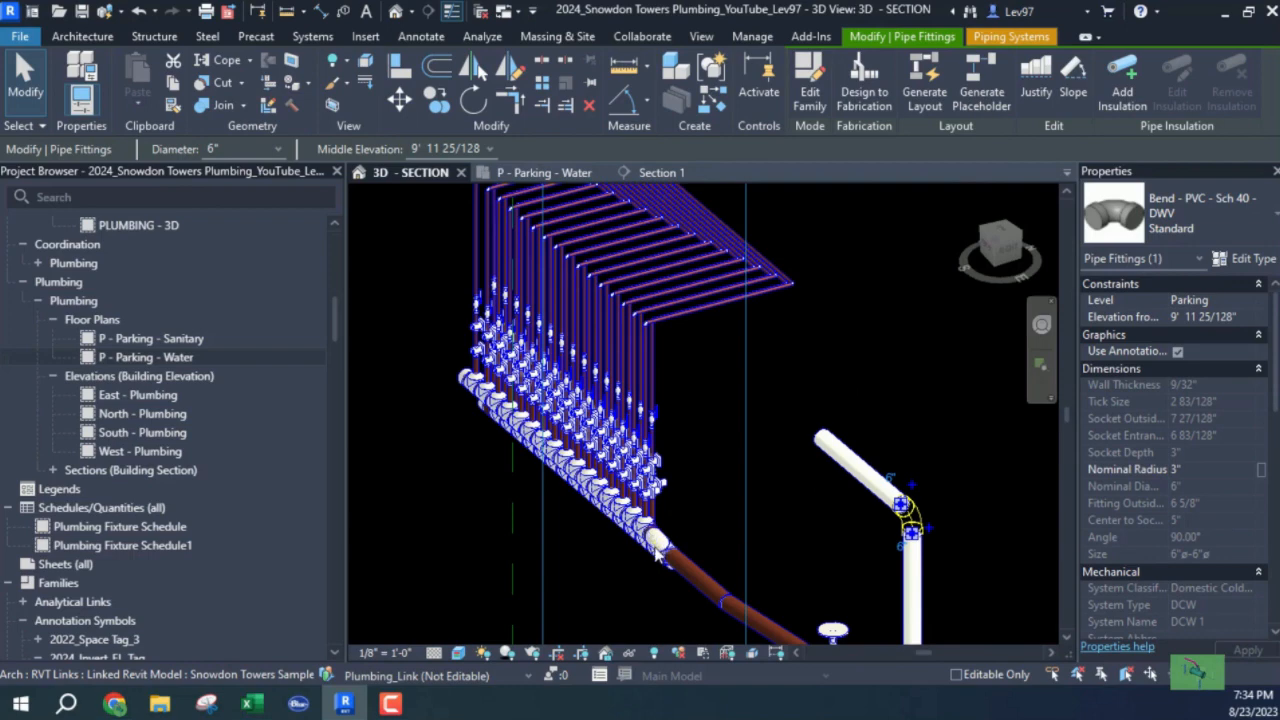
Step: Examine the manifold from its other side, covering the looped header, the angled branch take-offs and the meter and valve assemblies
middle_click_drag(808, 518, 686, 543, "shift")
scroll(686, 543, "up", 2)
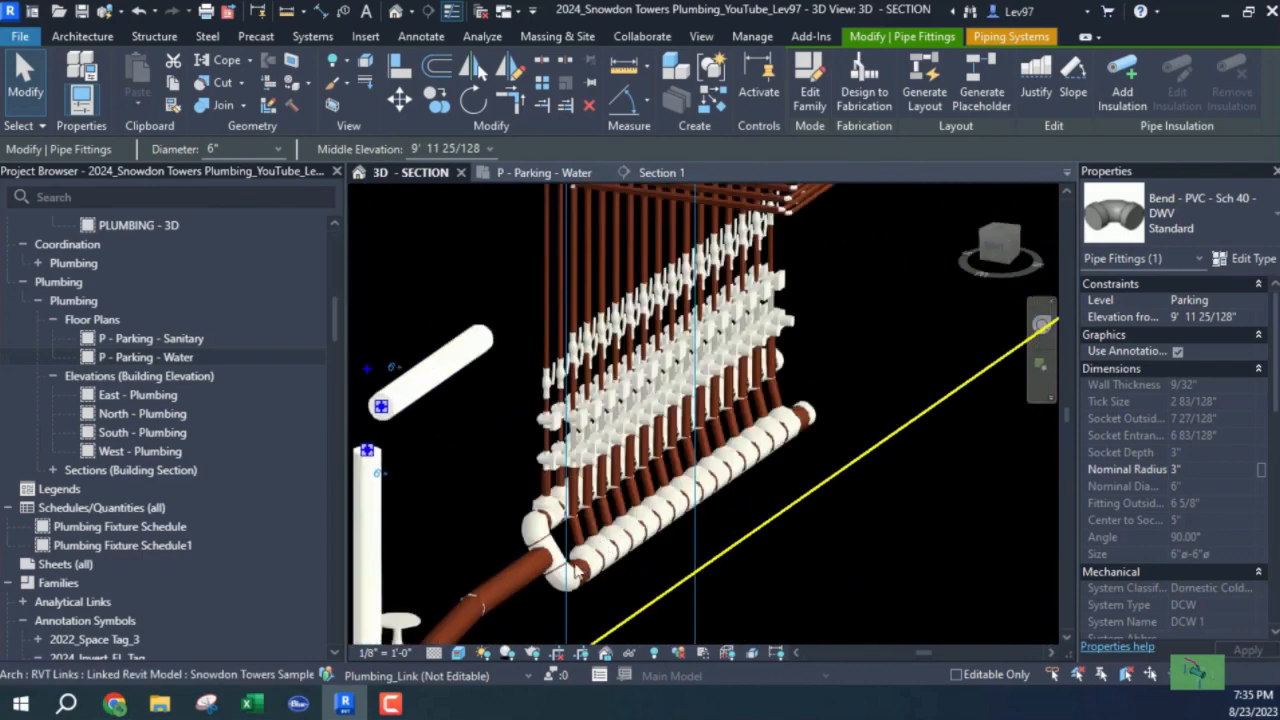
scroll(578, 574, "up", 3)
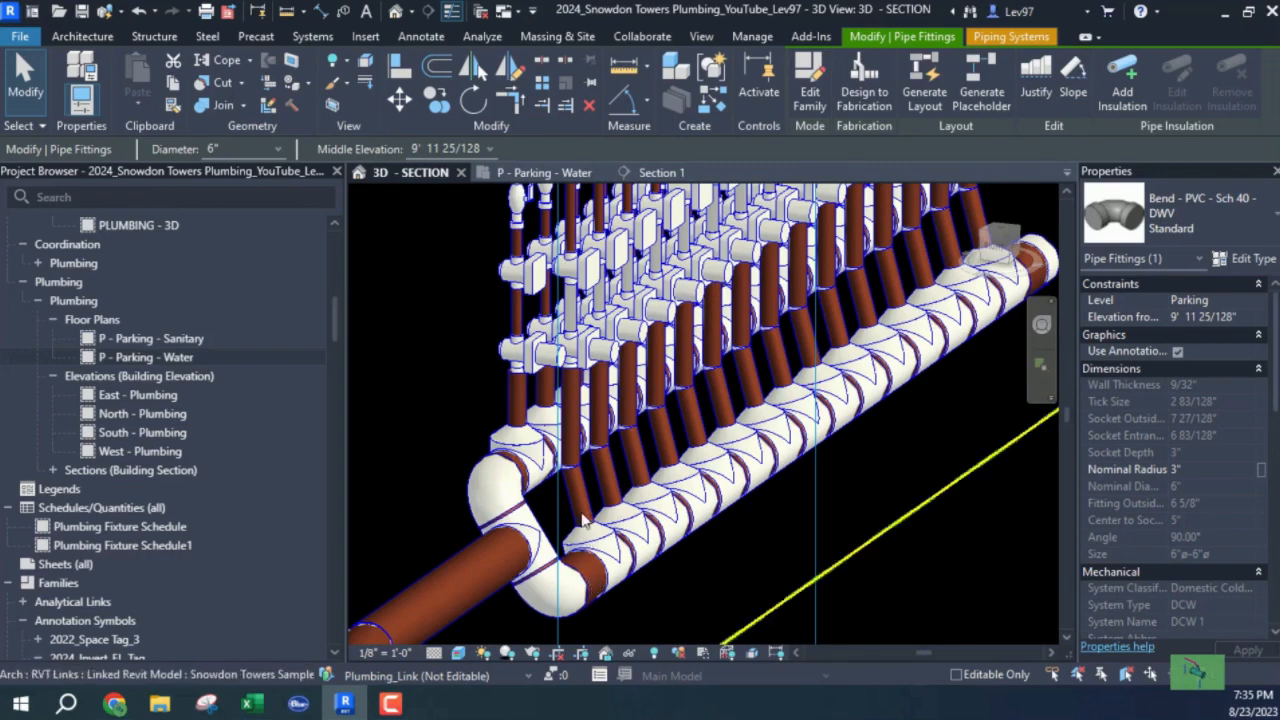
middle_click_drag(593, 474, 626, 553, "shift")
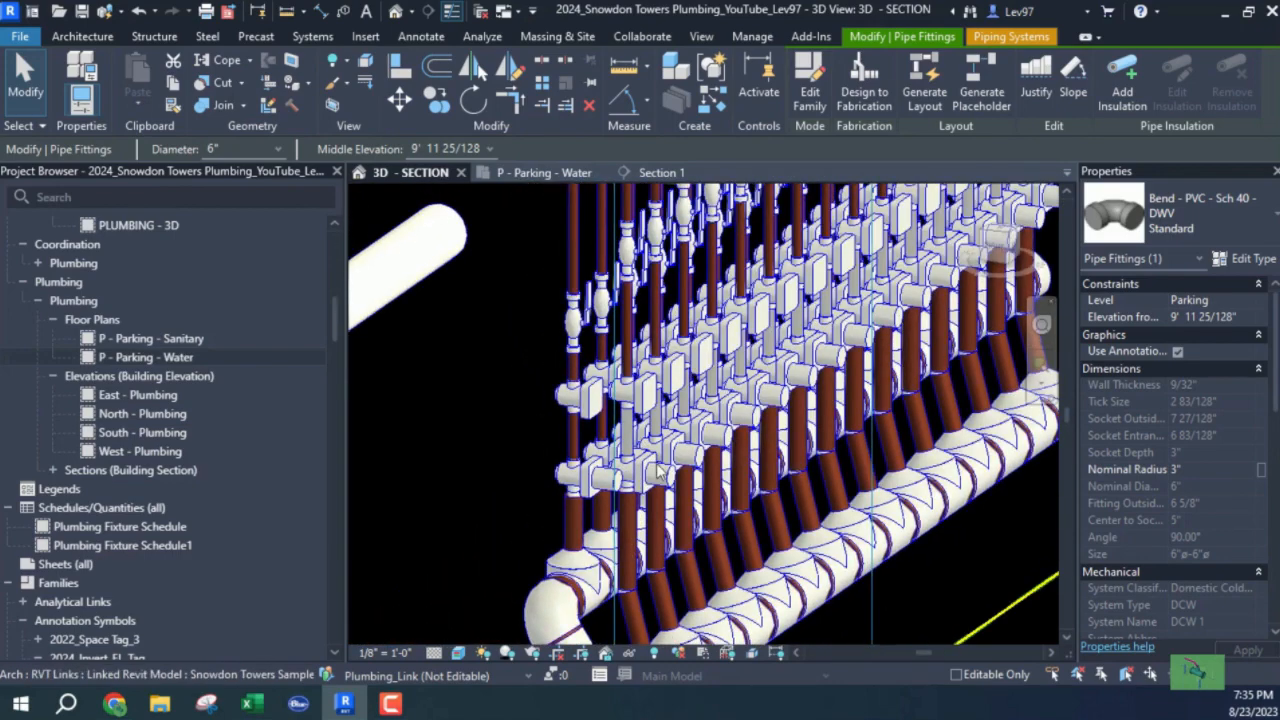
scroll(658, 475, "down", 2)
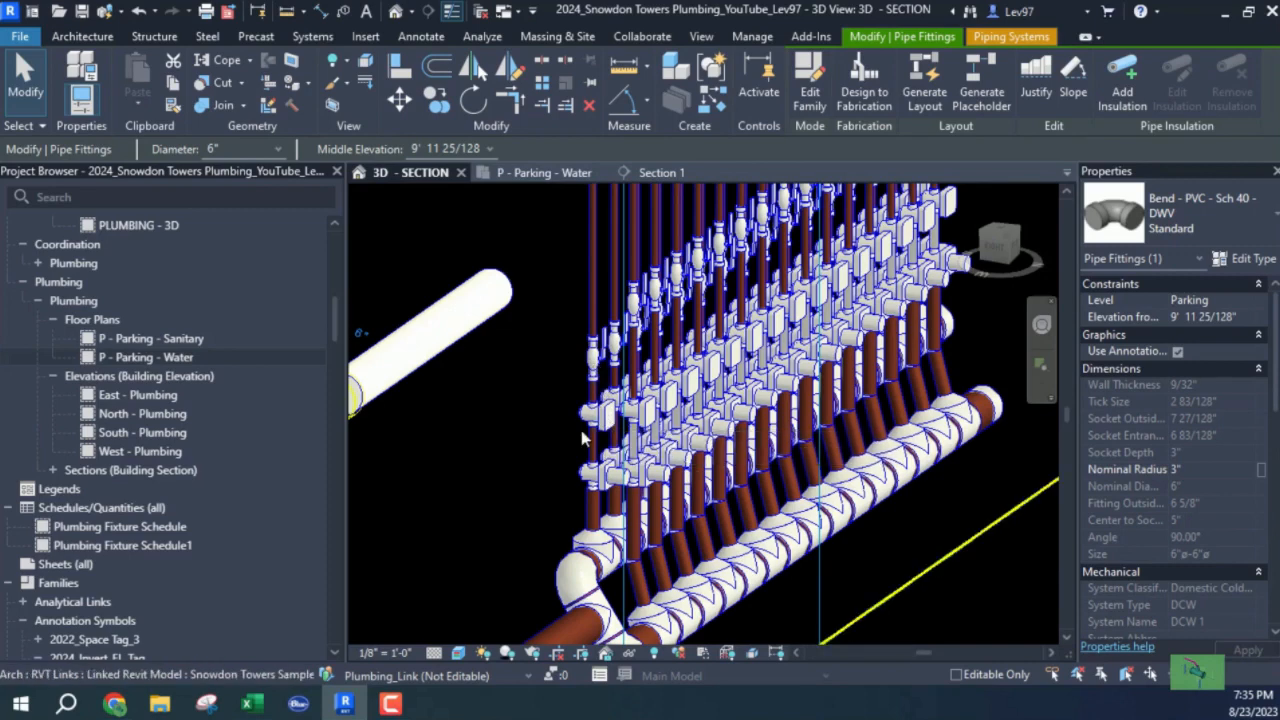
Step: In the P - Parking - Water floor plan, hide the Snowdon Towers Sample Plumbing.rvt link and dismiss the save reminder
scroll(537, 469, "down", 4)
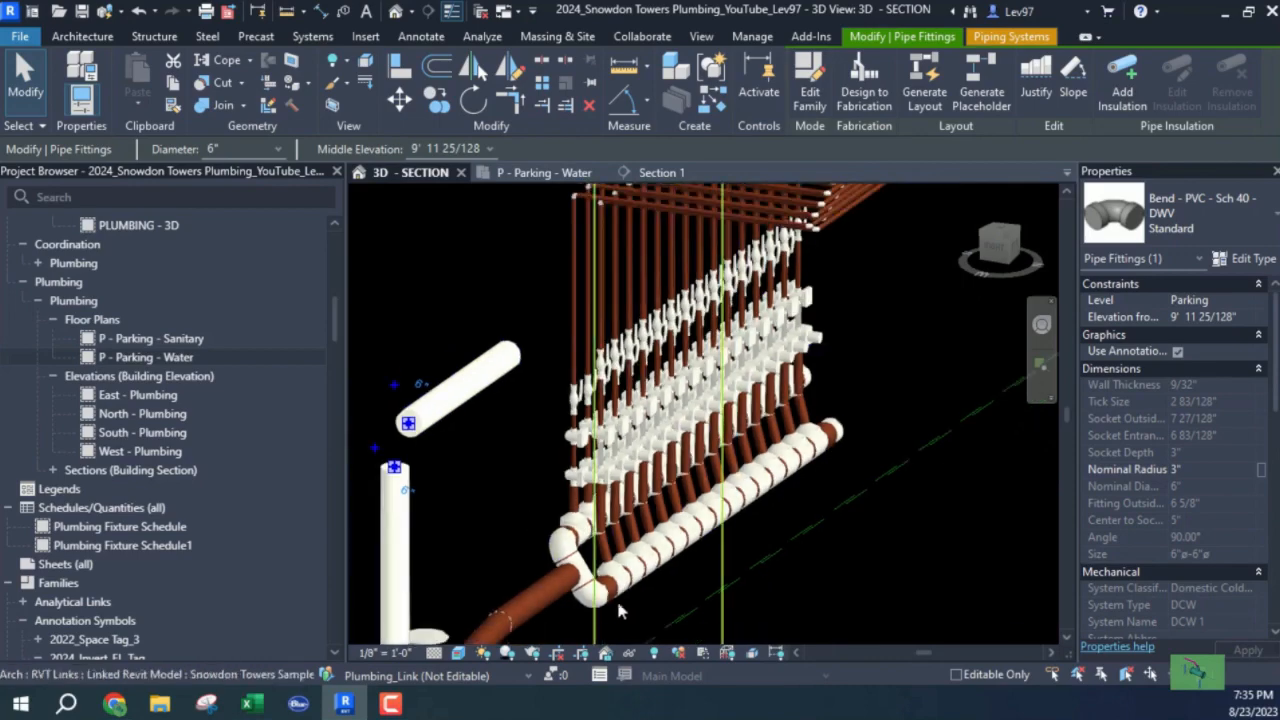
scroll(620, 610, "down", 5)
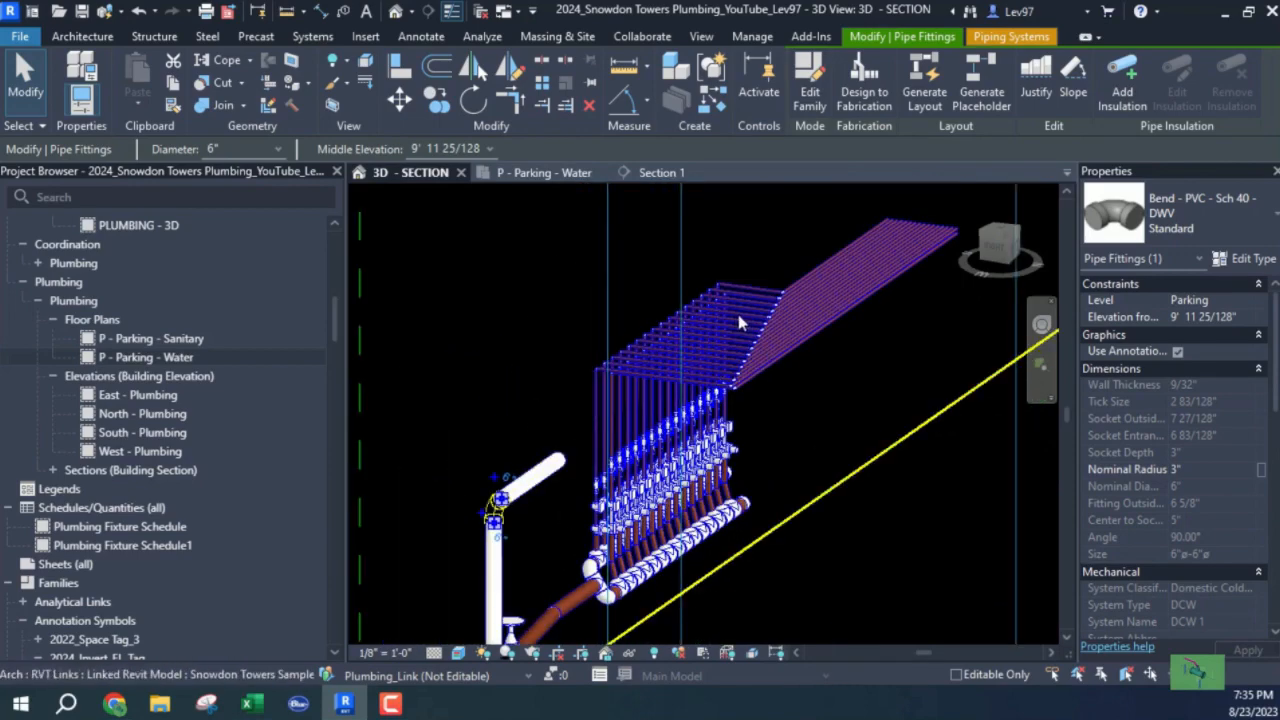
left_click(524, 174)
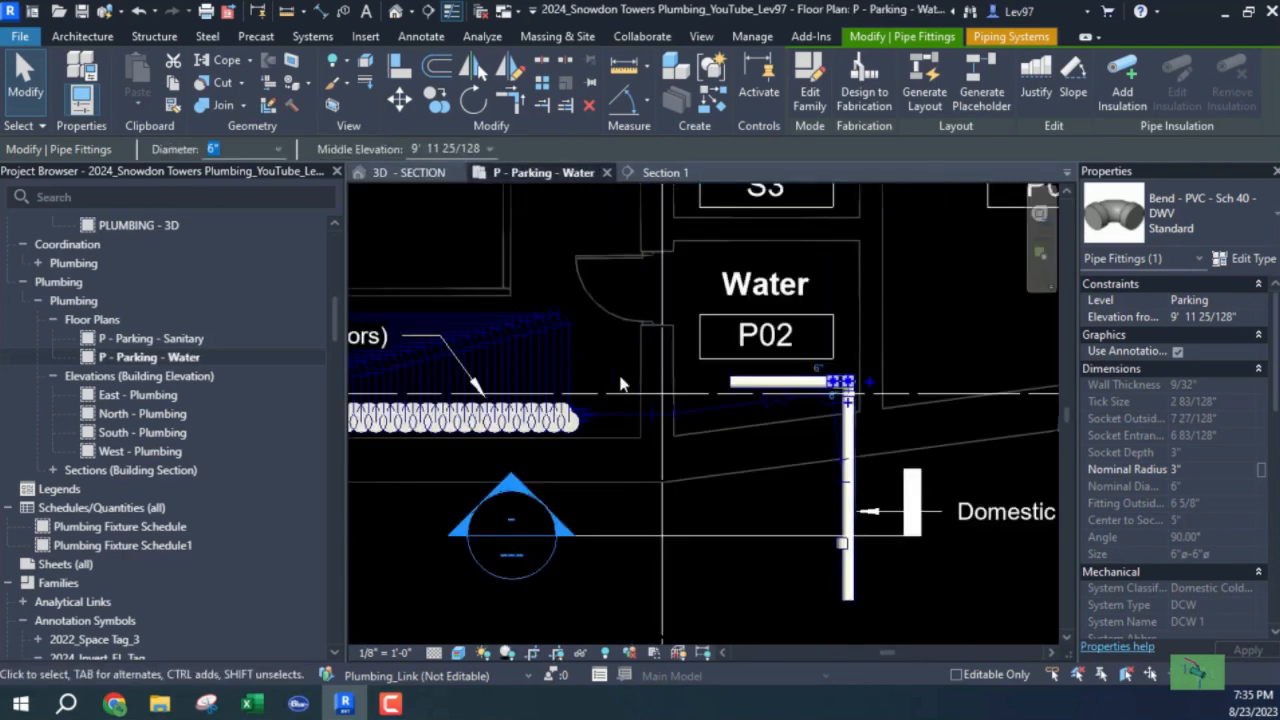
middle_click_drag(625, 374, 583, 366)
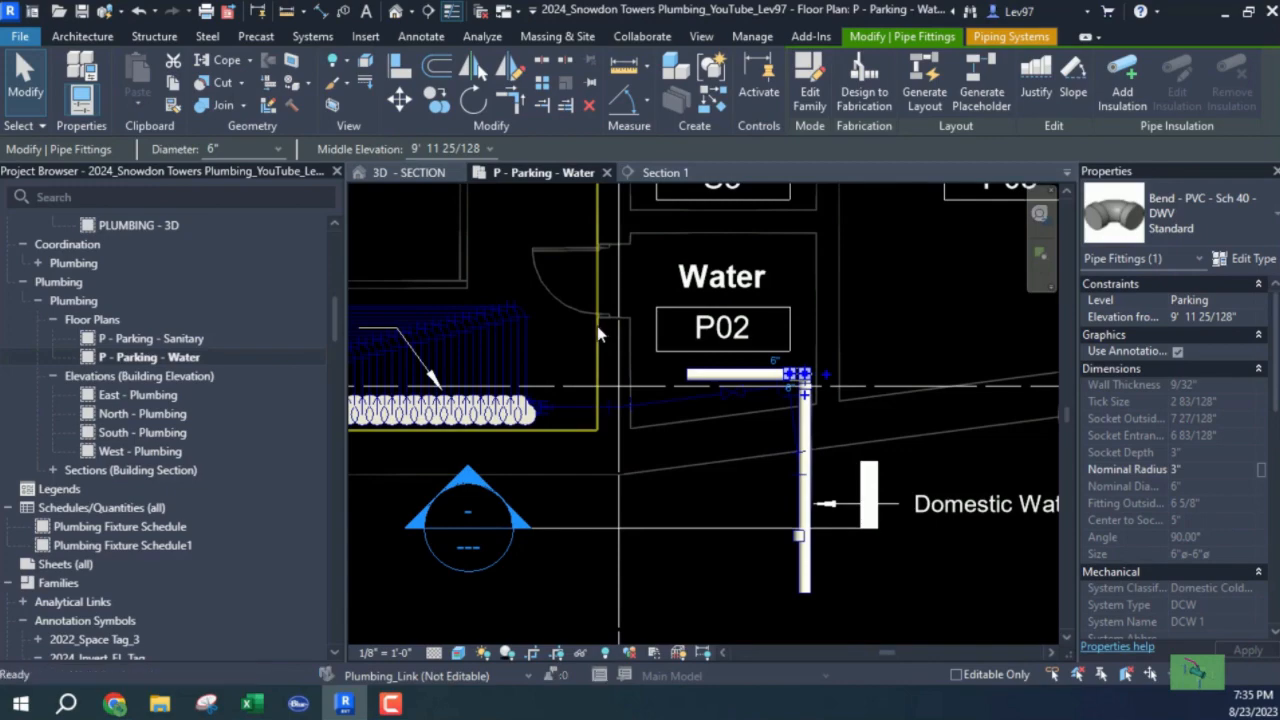
key("v")
key("g")
left_click(845, 130)
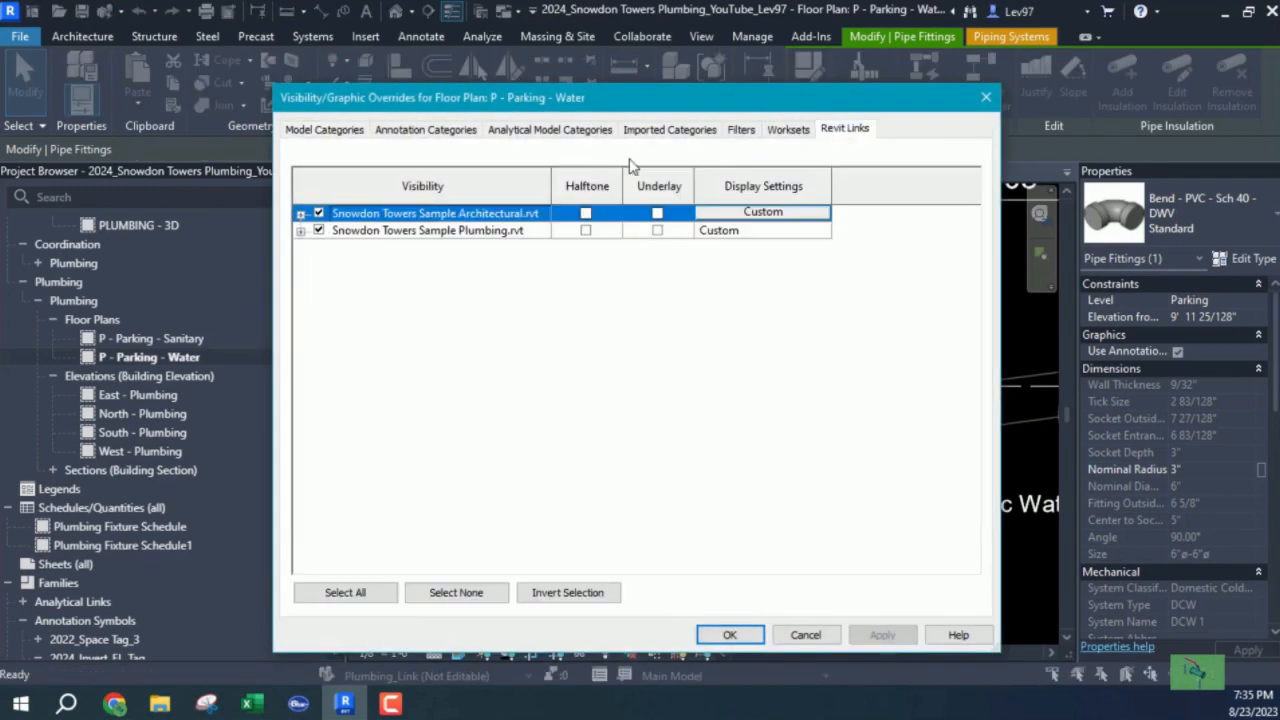
left_click(318, 231)
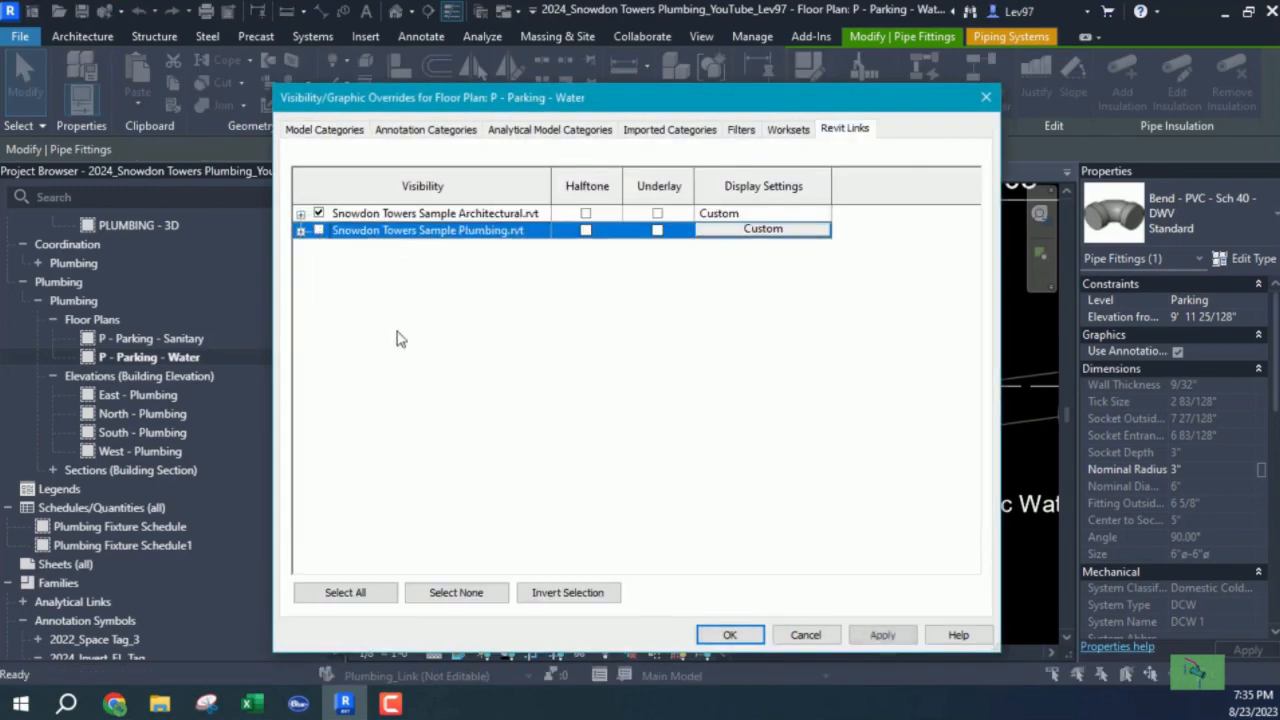
left_click(750, 640)
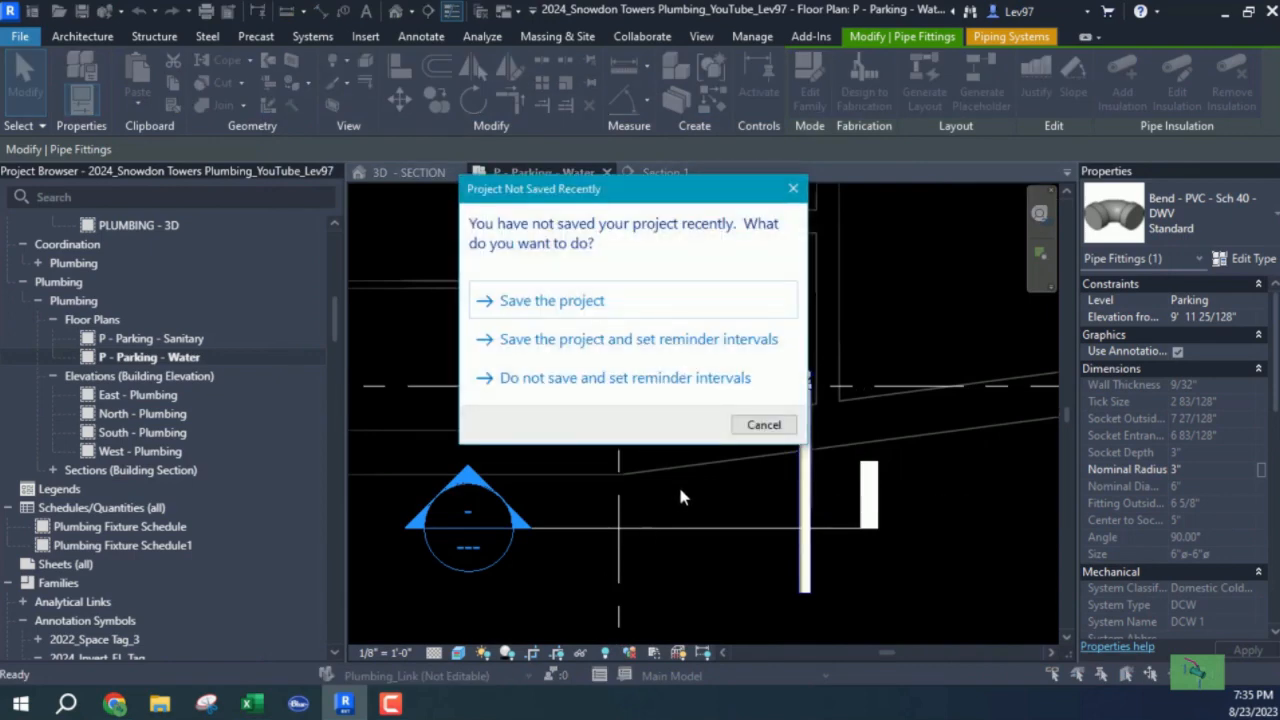
key("Escape")
key("Escape")
Step: Extend the horizontal 6" DCW pipe from its open end out through the Water room wall, to a total length of about 20'-2"
middle_click_drag(749, 531, 819, 577)
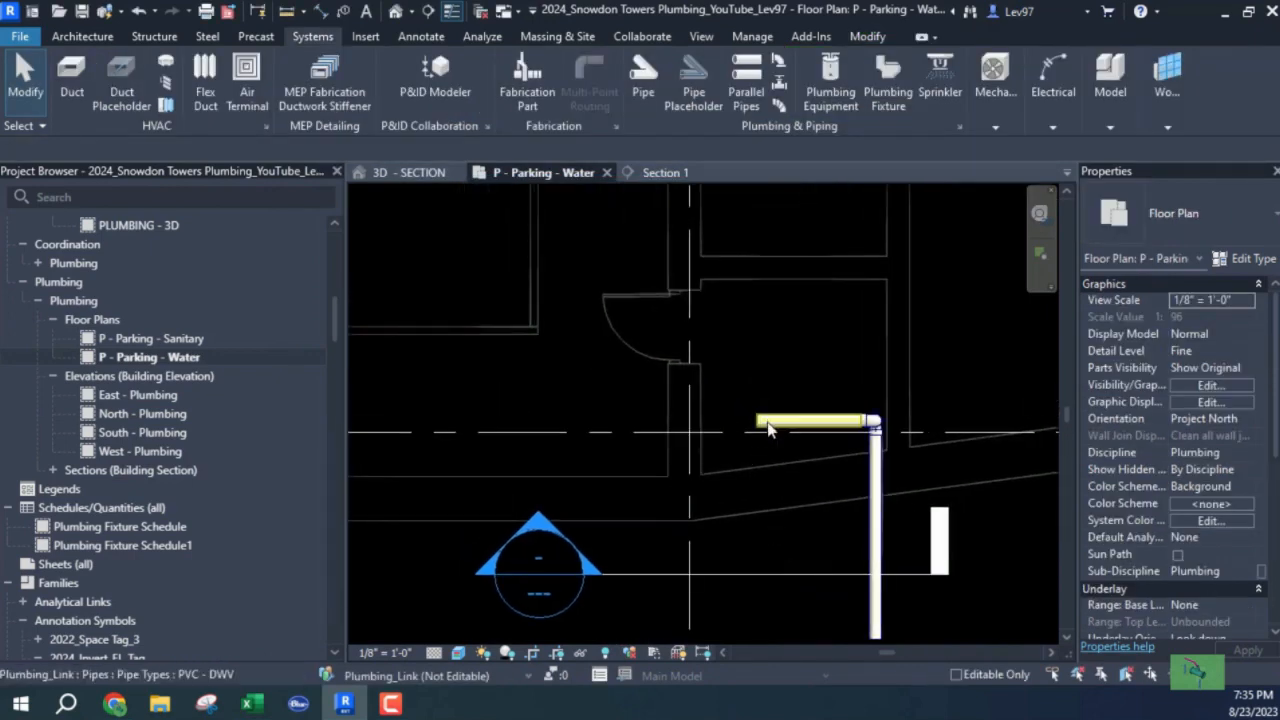
left_click(769, 428)
right_click(760, 428)
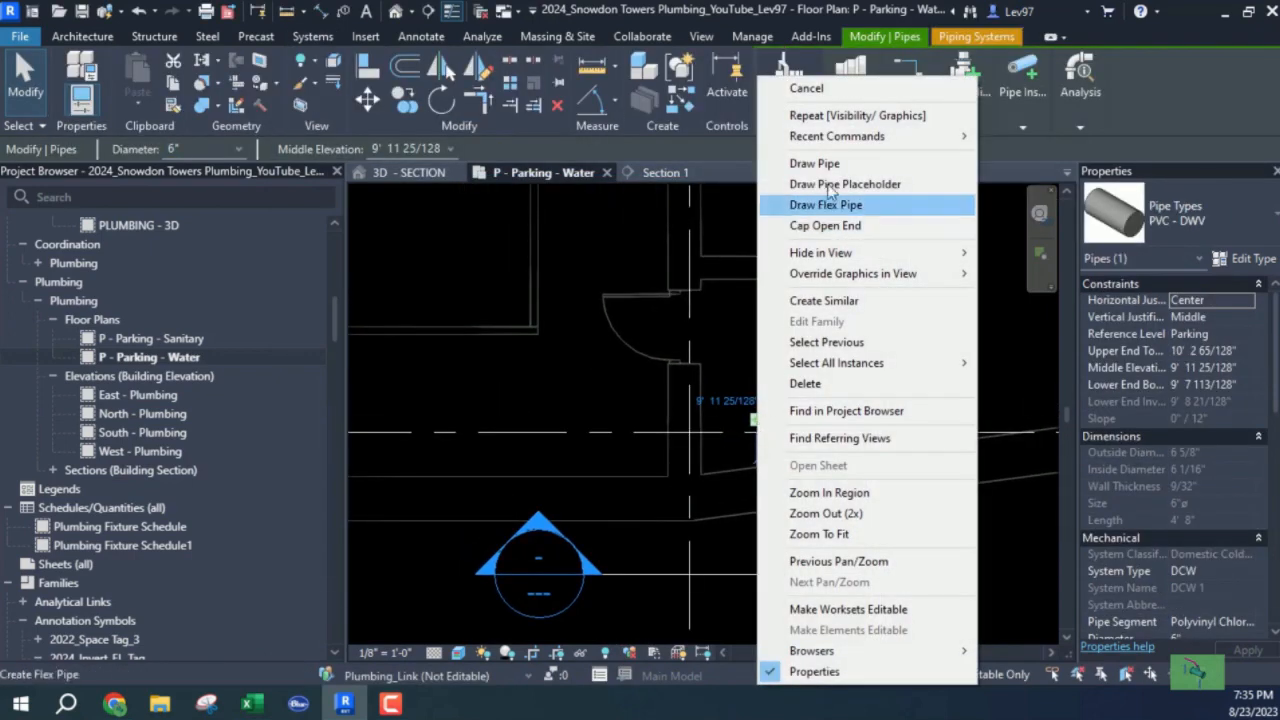
left_click(814, 163)
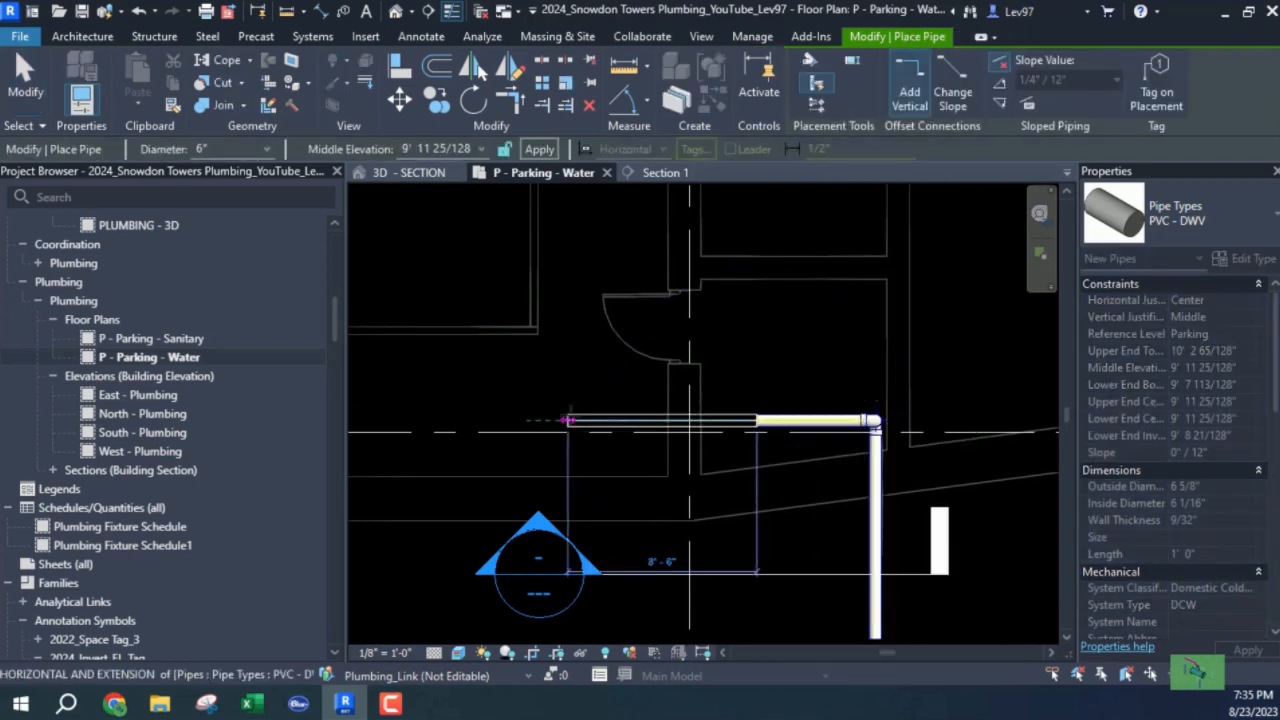
middle_click_drag(507, 410, 759, 410)
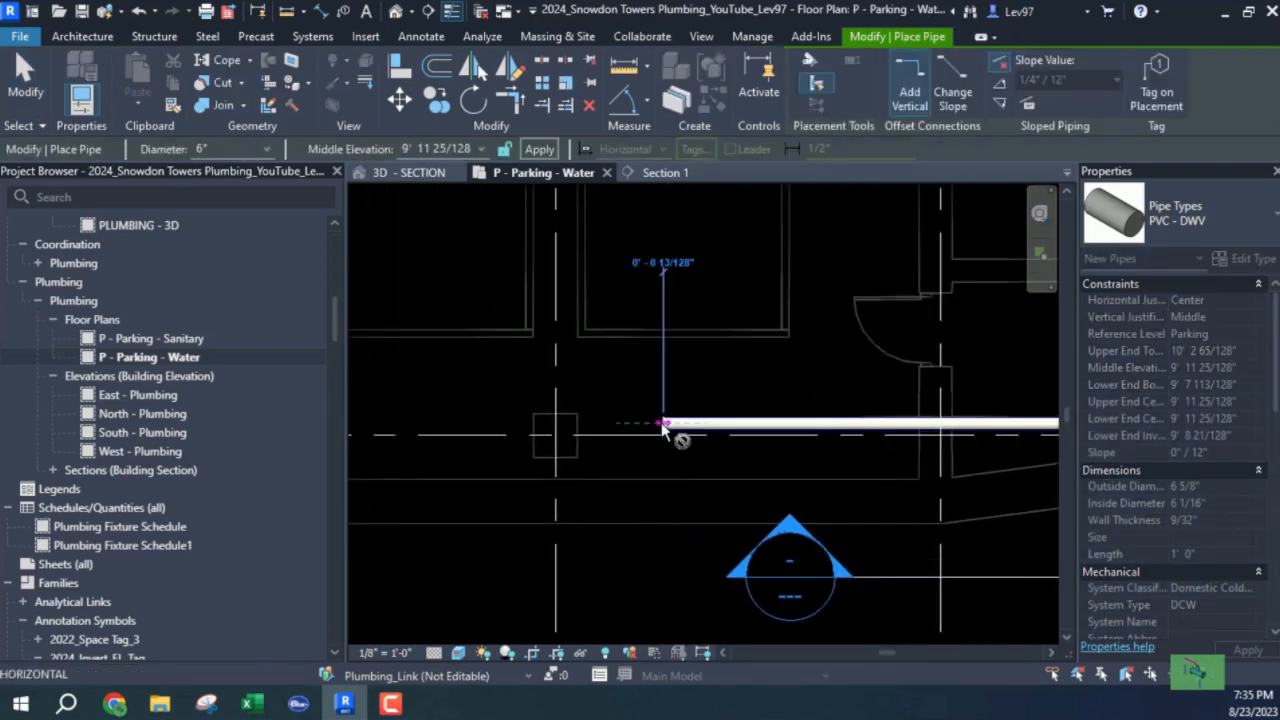
key("Escape")
key("Escape")
Step: Turn on the Snowdon Towers Sample Plumbing.rvt link to compare the new pipe's end with the manifold, and undo that visibility change
key("v")
key("v")
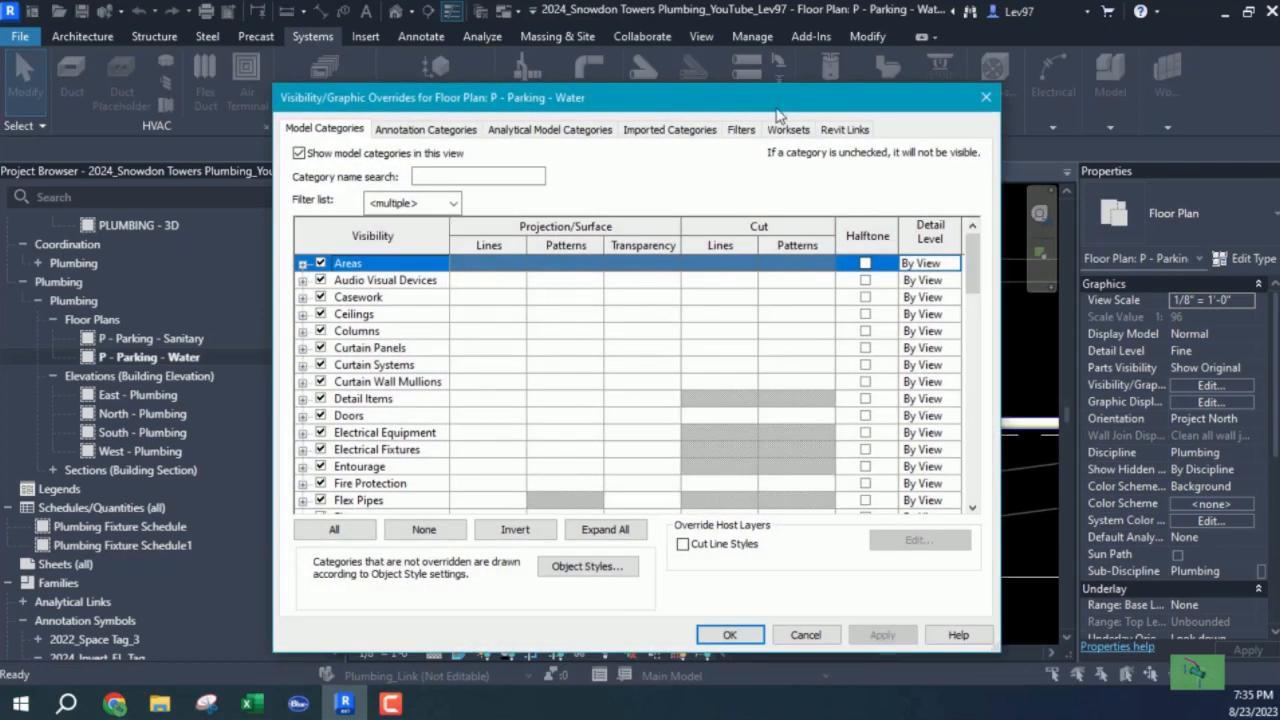
left_click(840, 132)
left_click(319, 231)
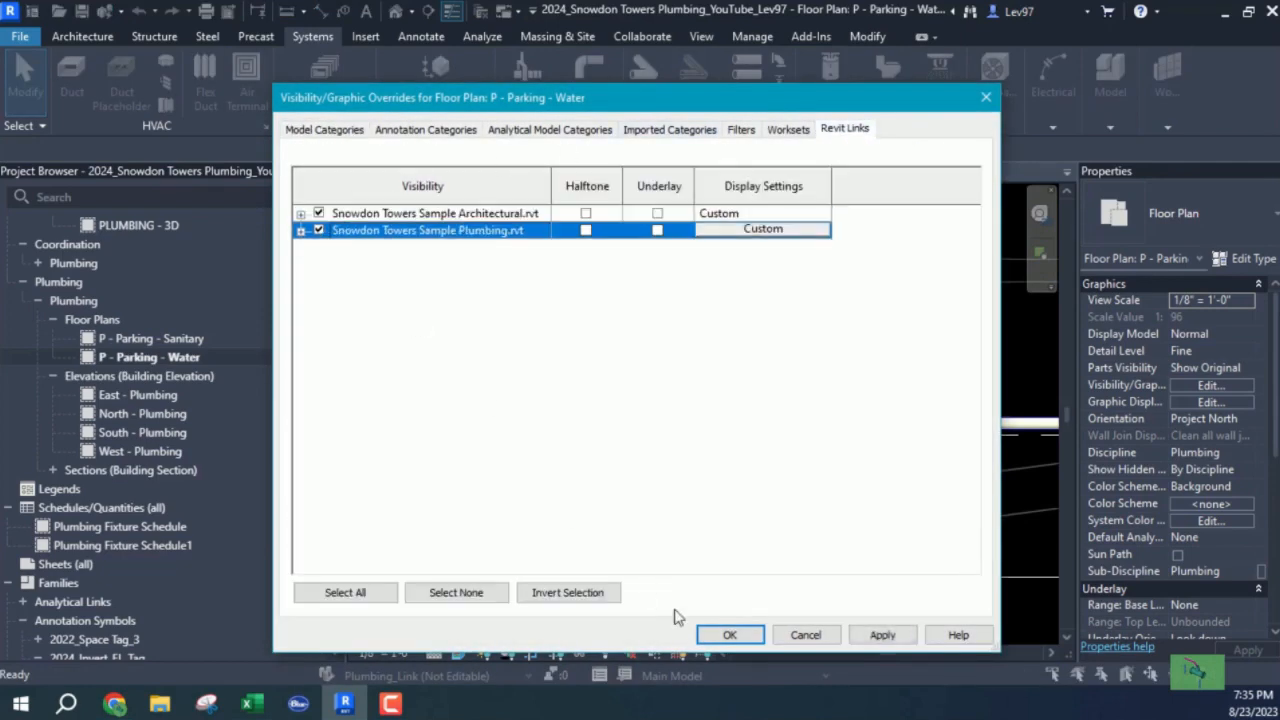
left_click(729, 635)
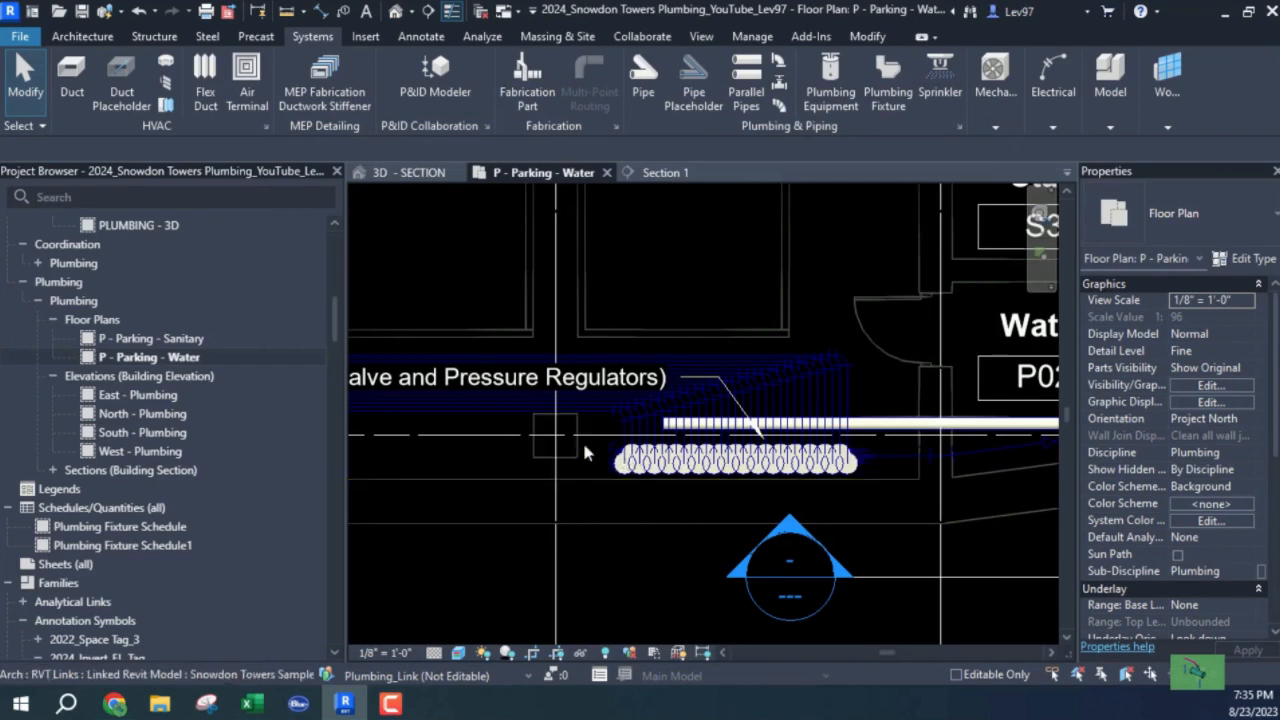
left_click(139, 12)
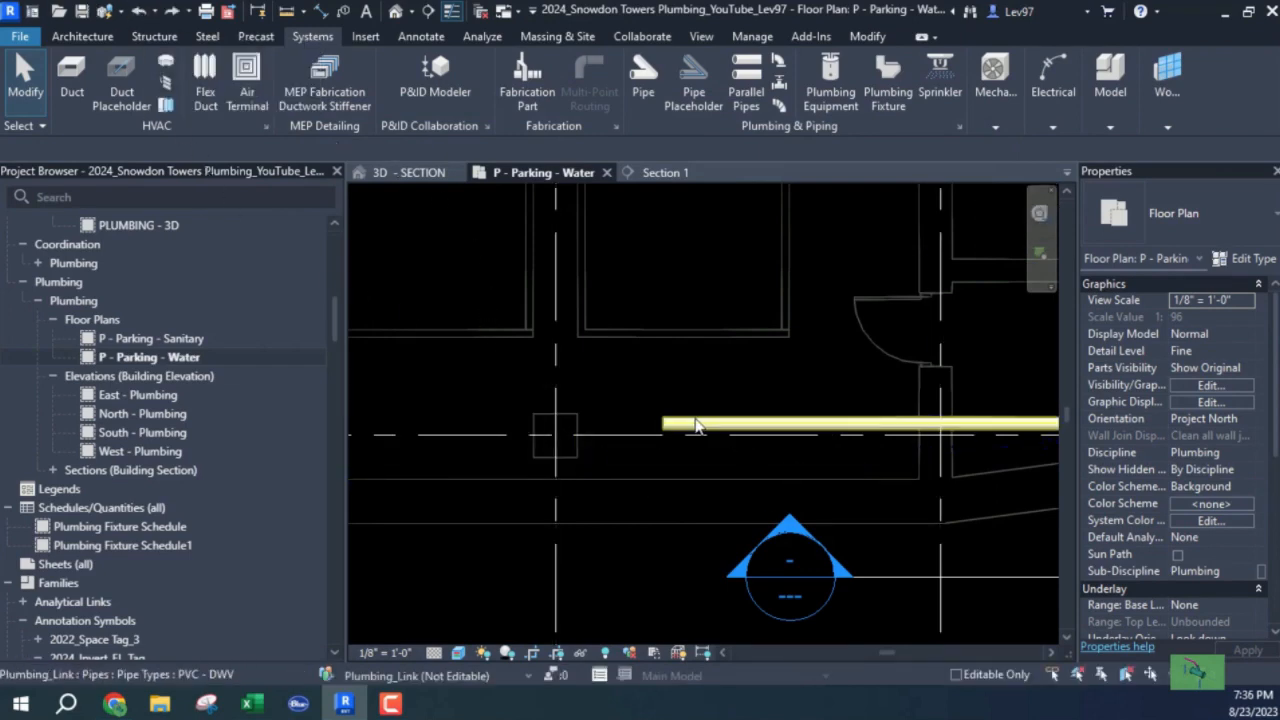
Step: Extend the open end of the horizontal 6" pipe by another 2'-6" toward the column
left_click(668, 445)
right_click(666, 432)
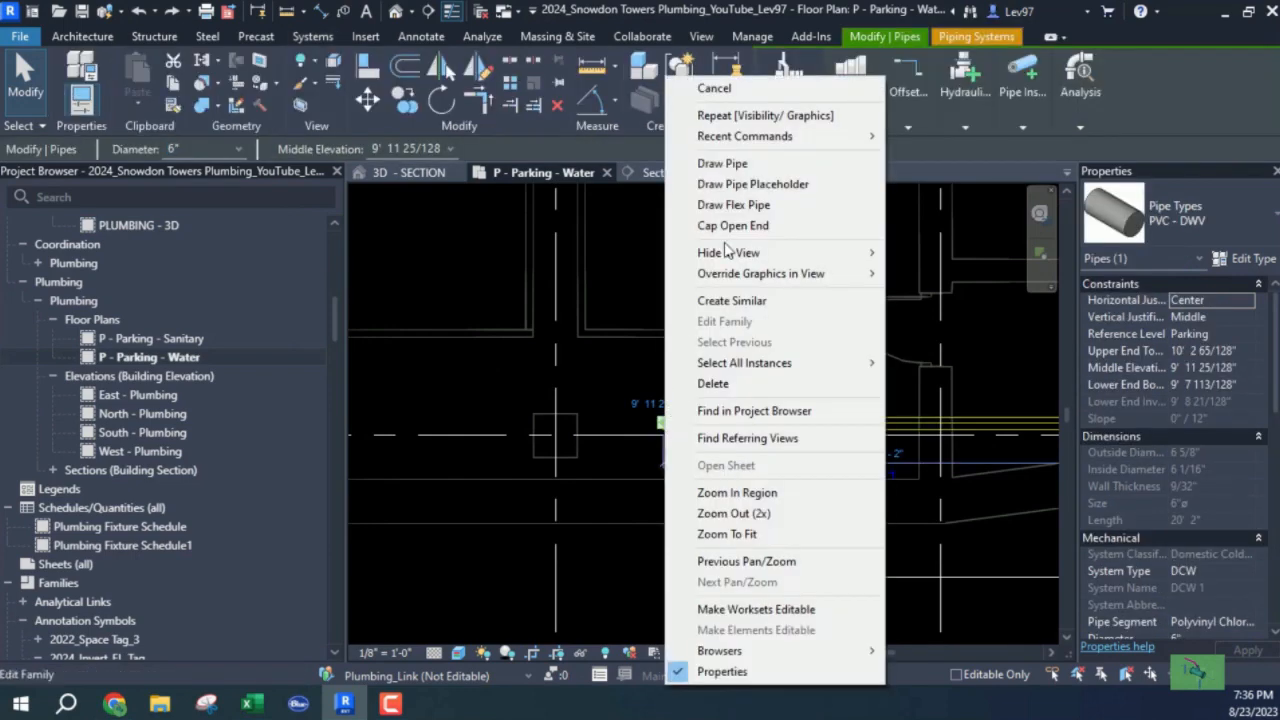
left_click(742, 164)
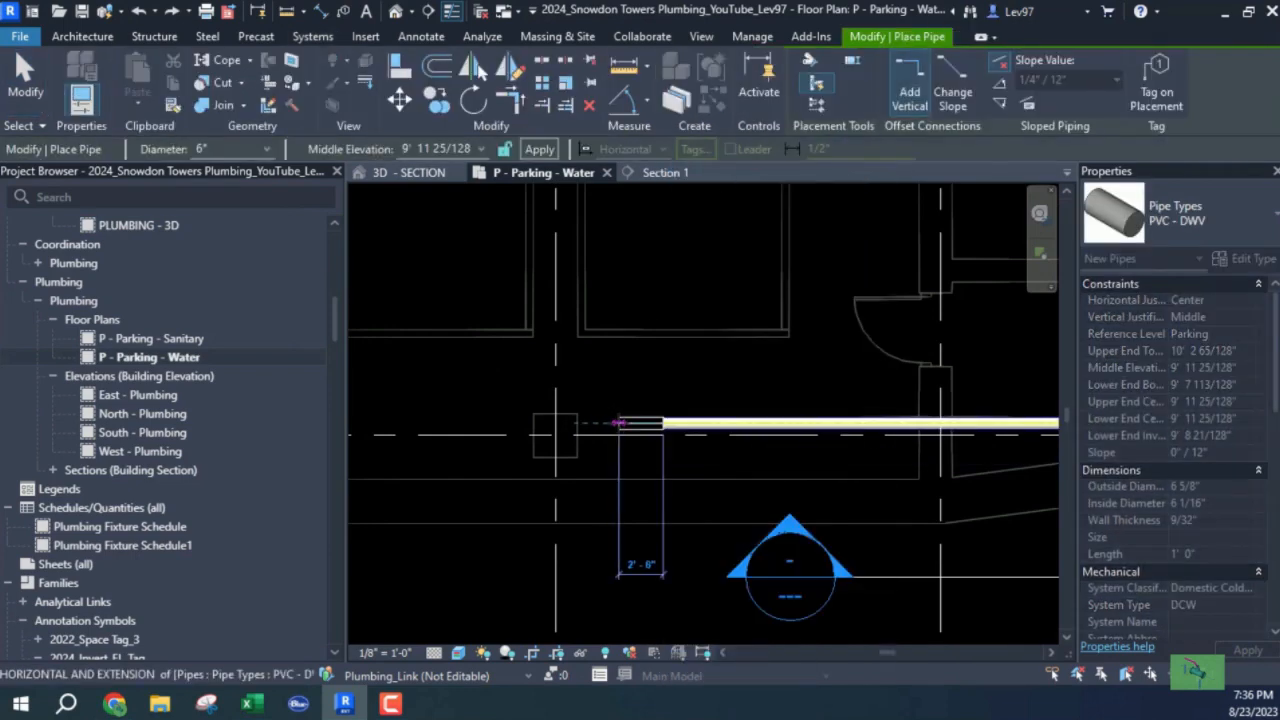
left_click(620, 424)
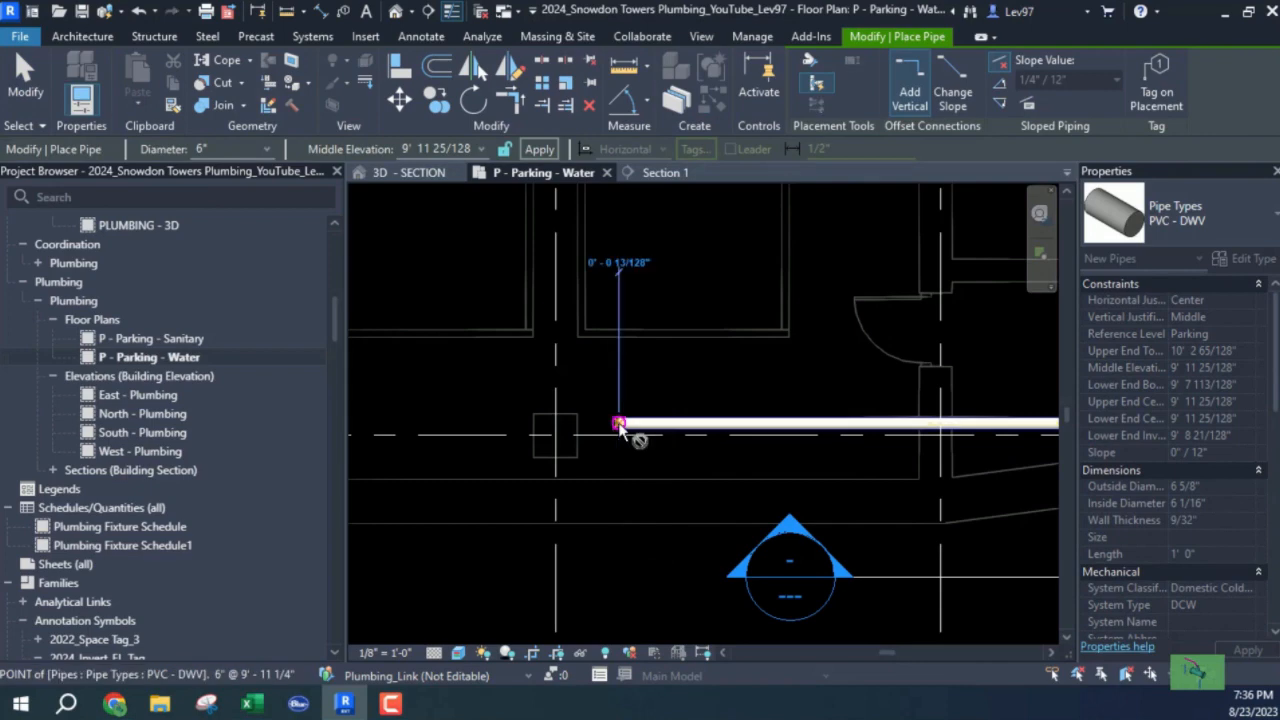
key("Escape")
key("Escape")
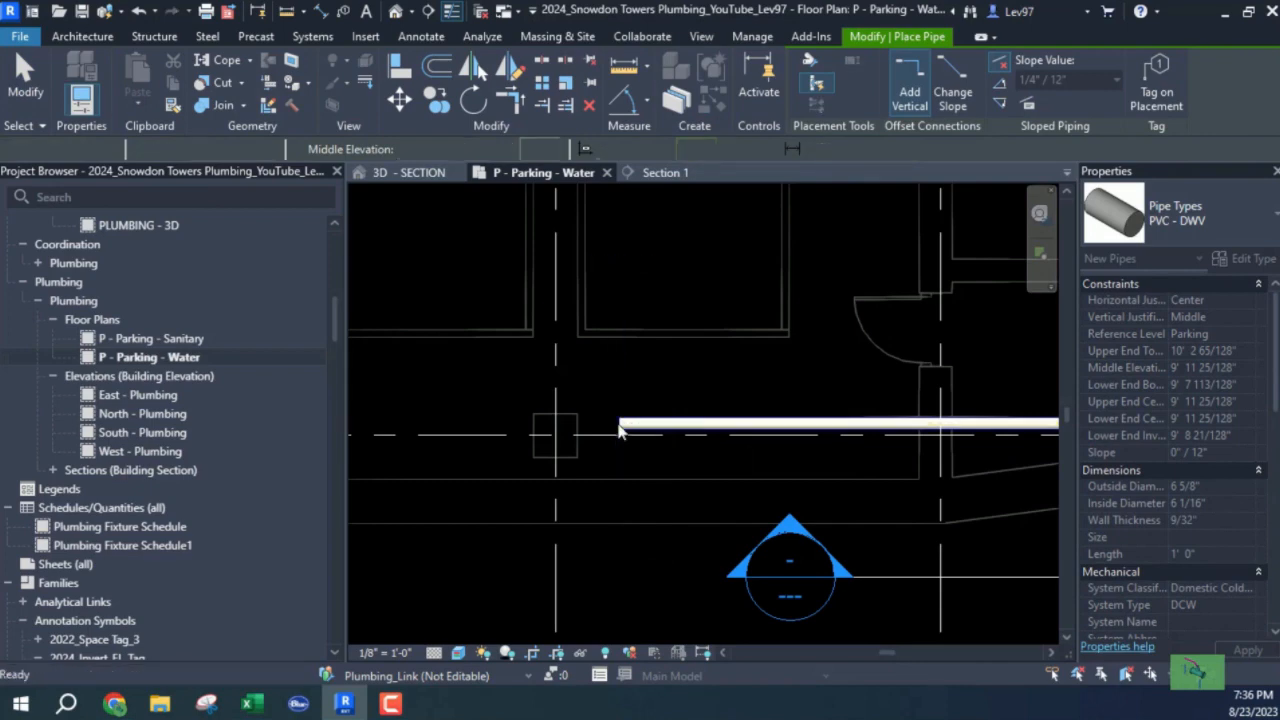
Step: Draw a similar 6" branch pipe about 6'-4 1/2" long, perpendicular from the horizontal main toward the parking stalls, just outside the Water room door
middle_click_drag(744, 358, 589, 360)
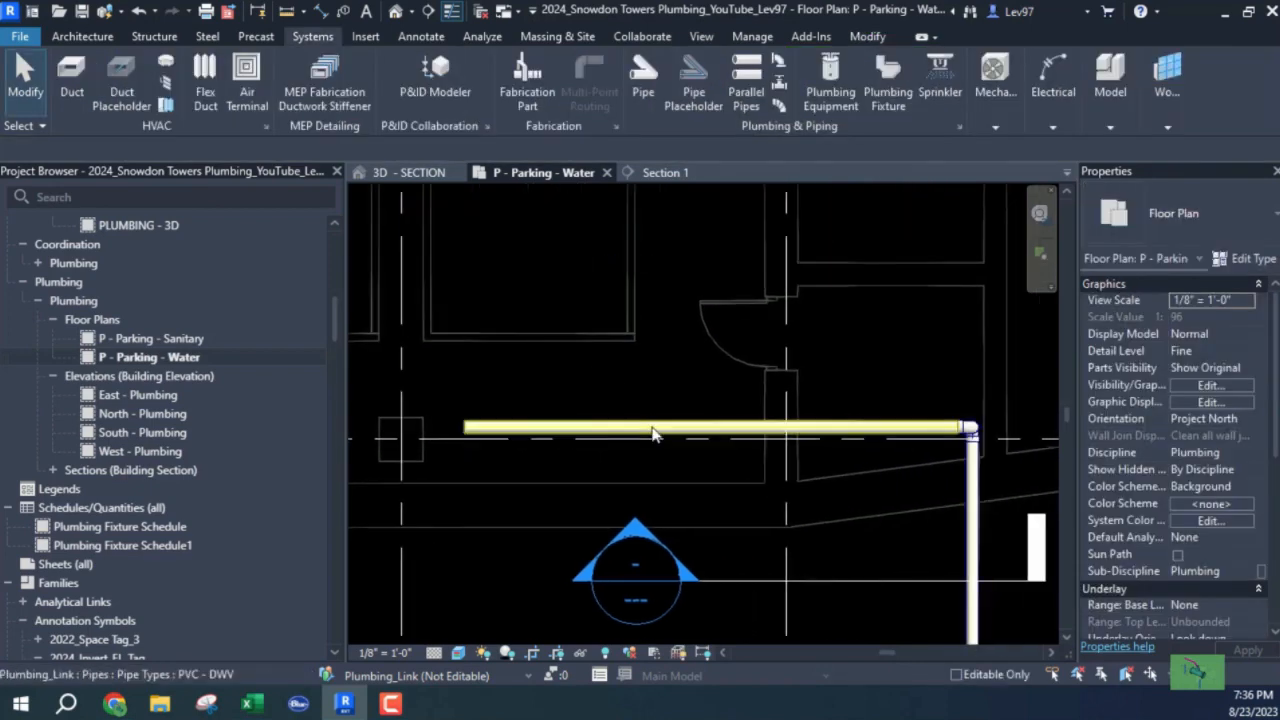
right_click(653, 430)
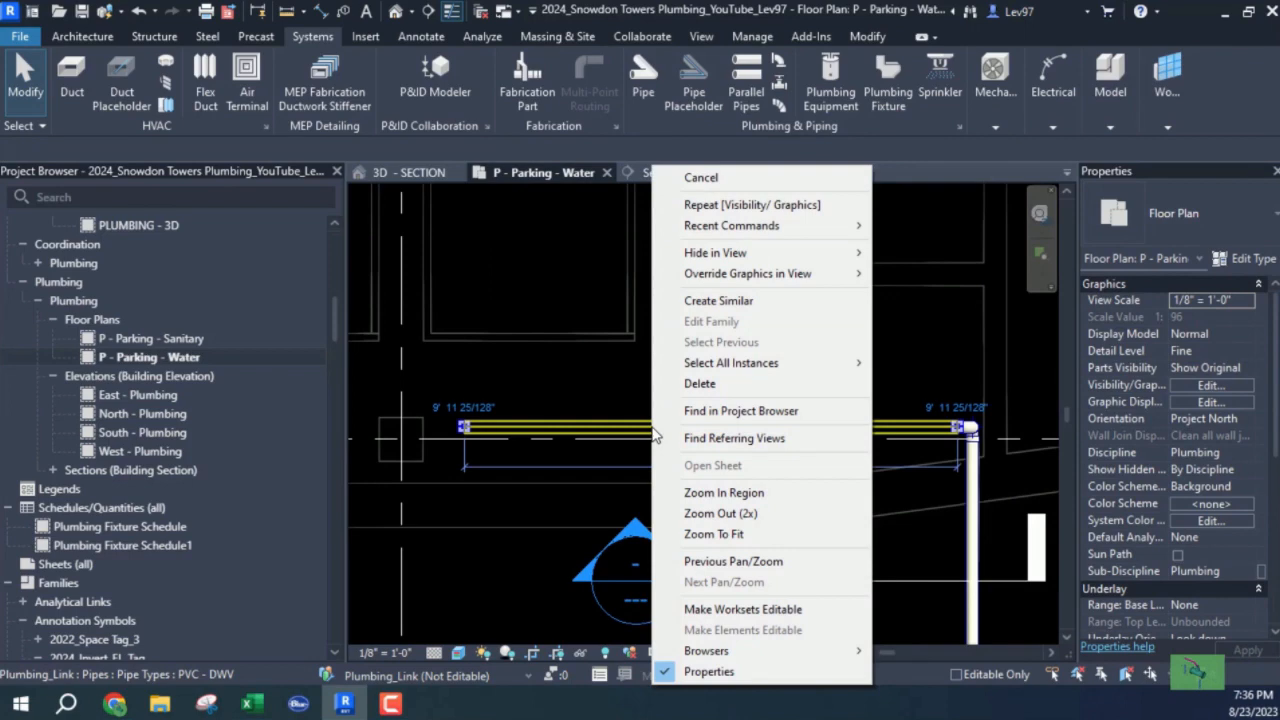
left_click(727, 301)
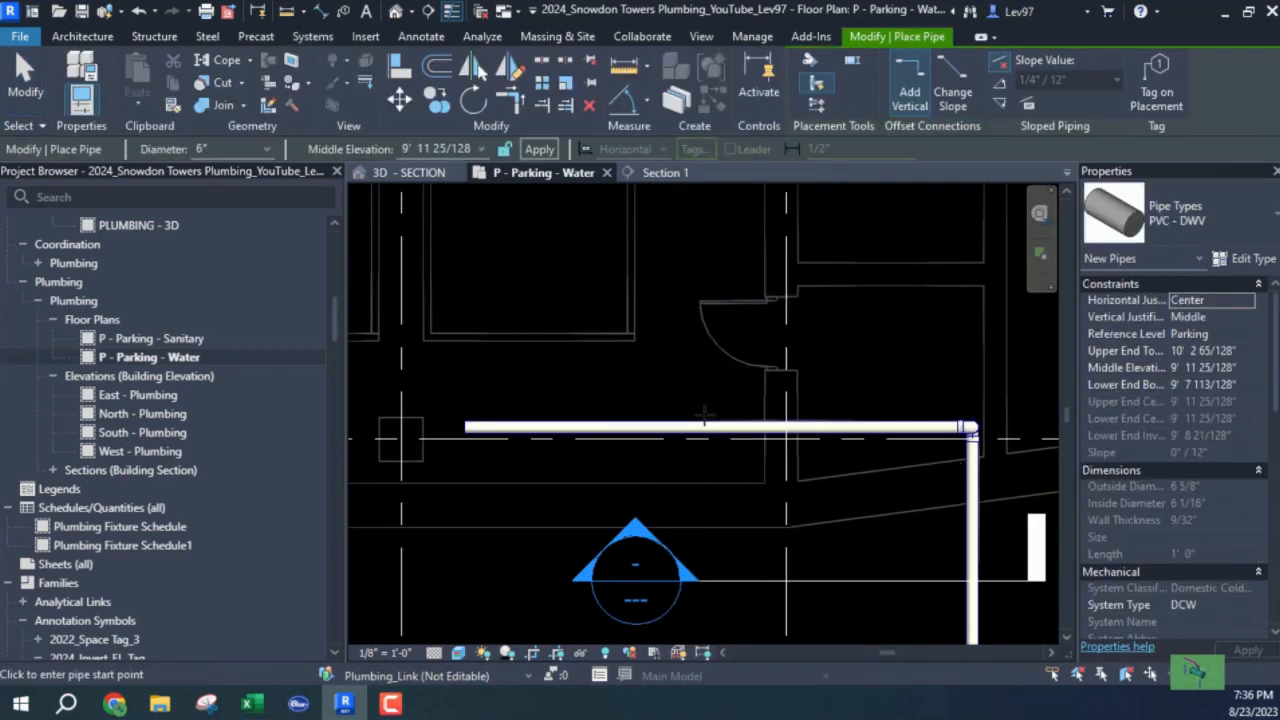
left_click(710, 416)
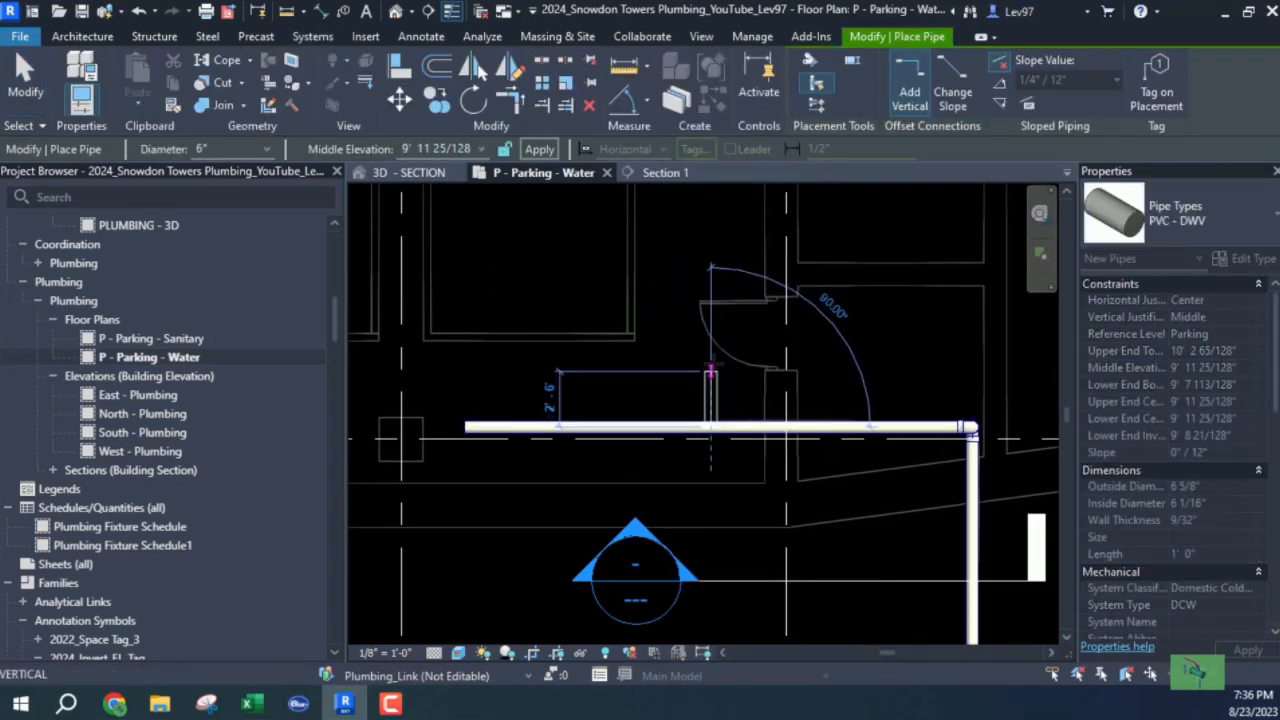
left_click(710, 271)
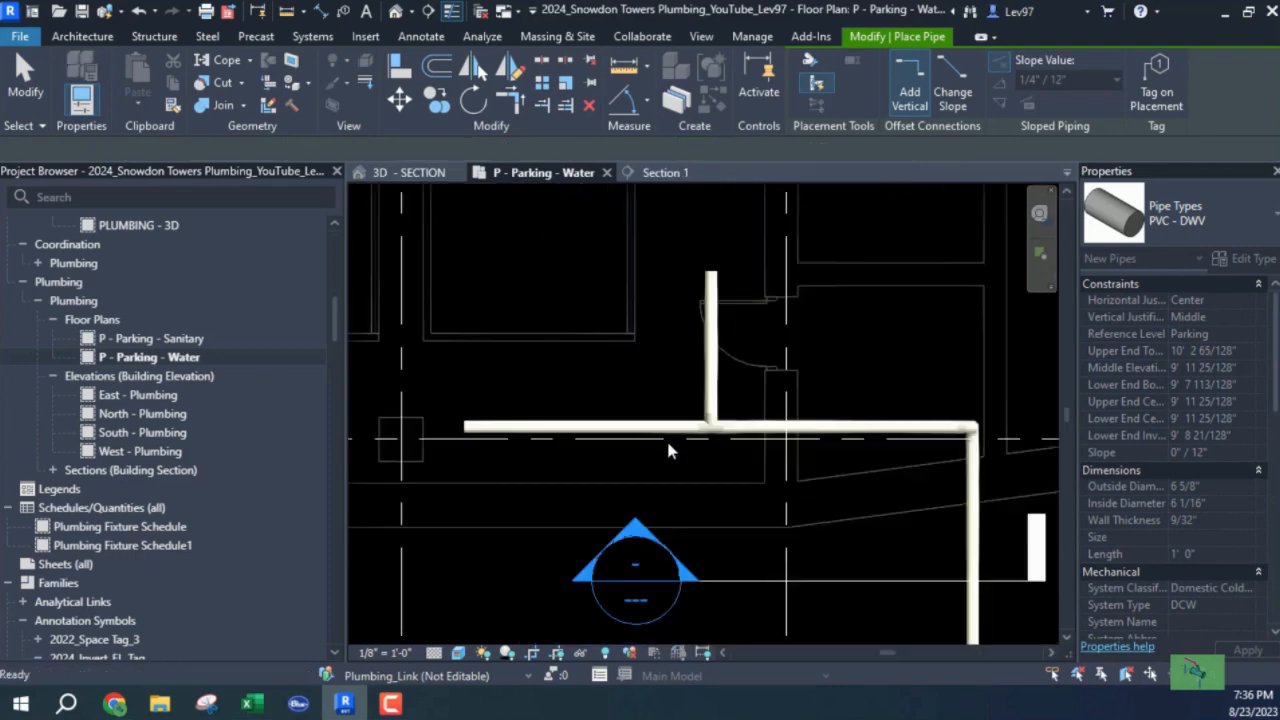
key("Escape")
key("Escape")
Step: Select the tee fitting where the perpendicular branch meets the main pipe and check its type
scroll(685, 462, "up", 5)
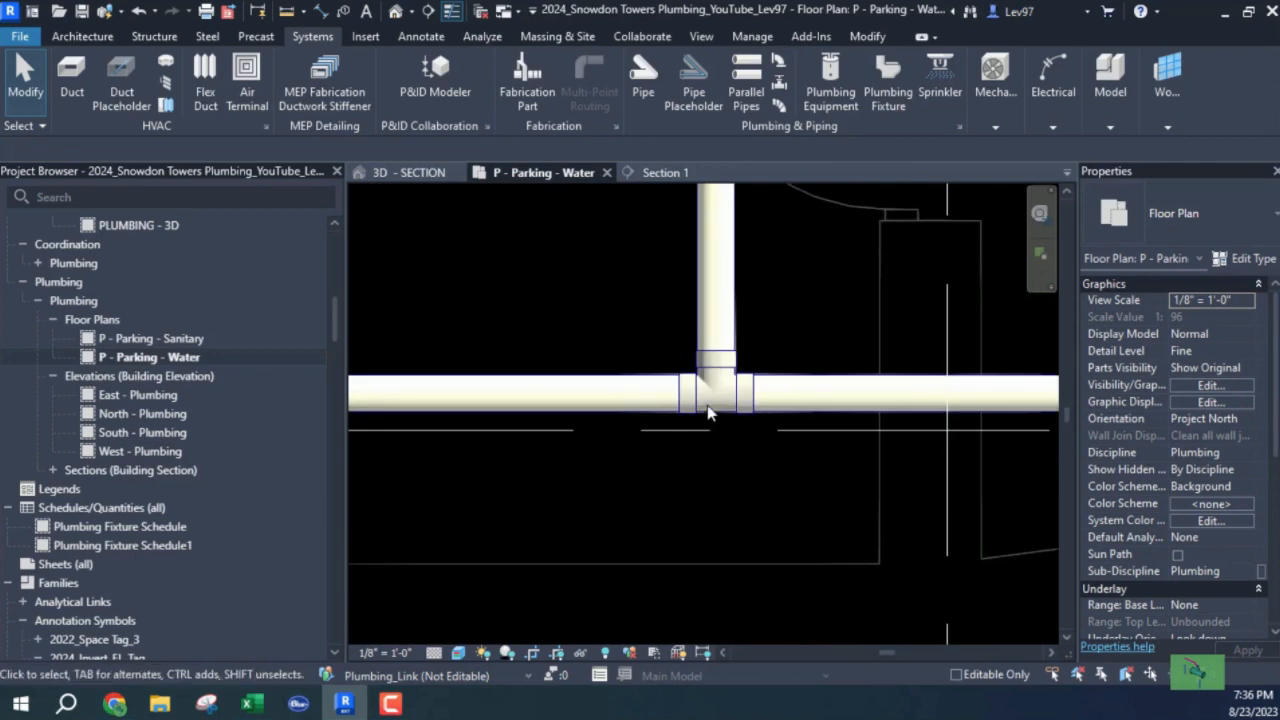
left_click(706, 418)
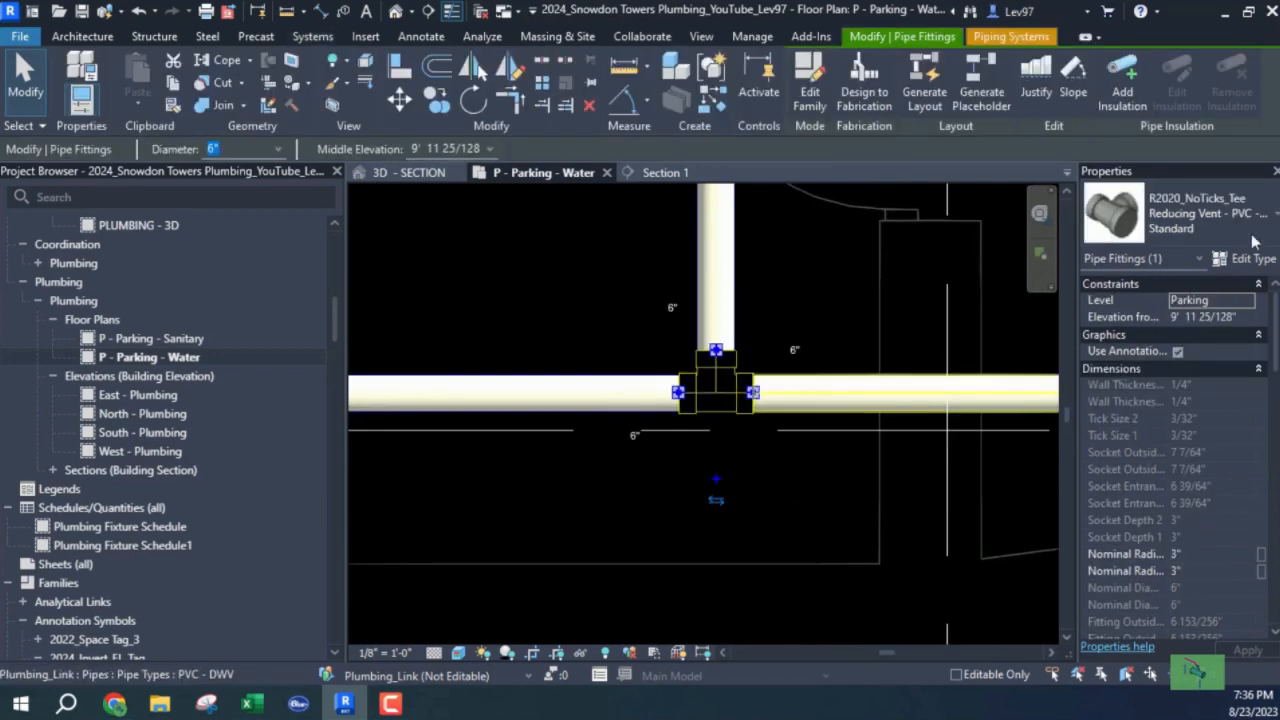
scroll(762, 470, "down", 5)
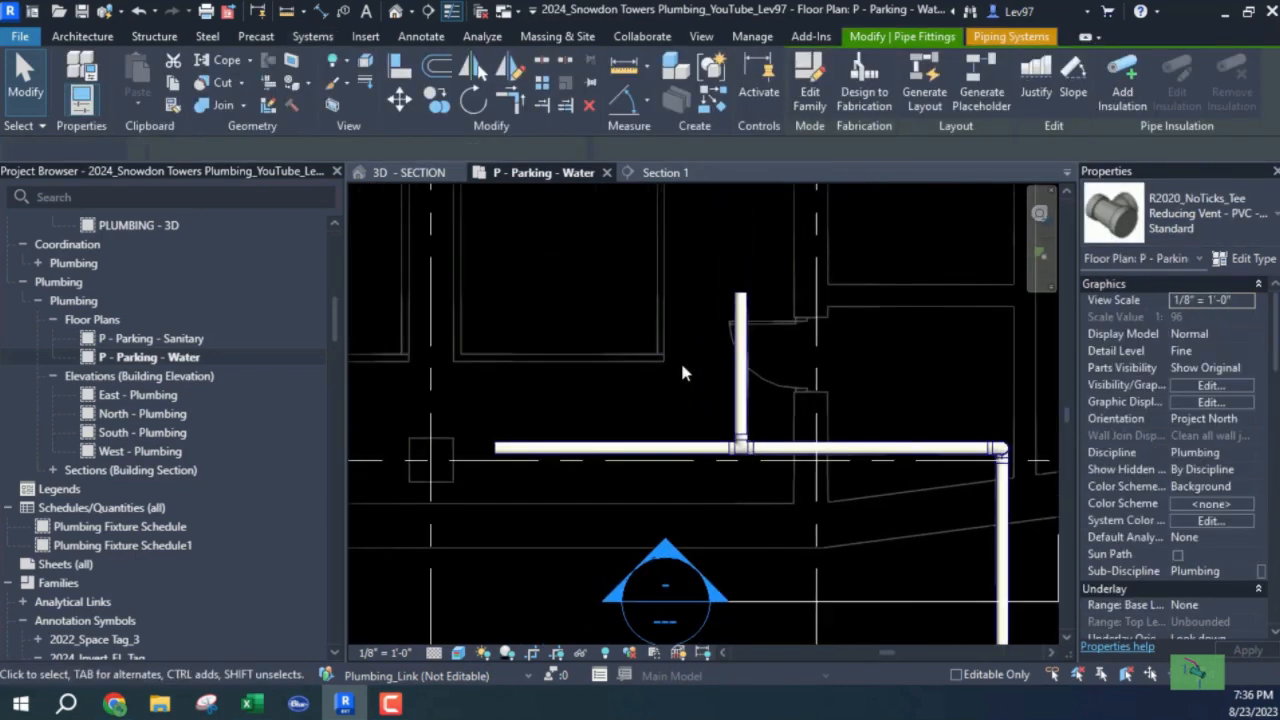
key("Escape")
Step: Draw a 6" pipe about 10'-5" long from the branch's open end, parallel to the main and ending in line with the main's open end
left_click(740, 310)
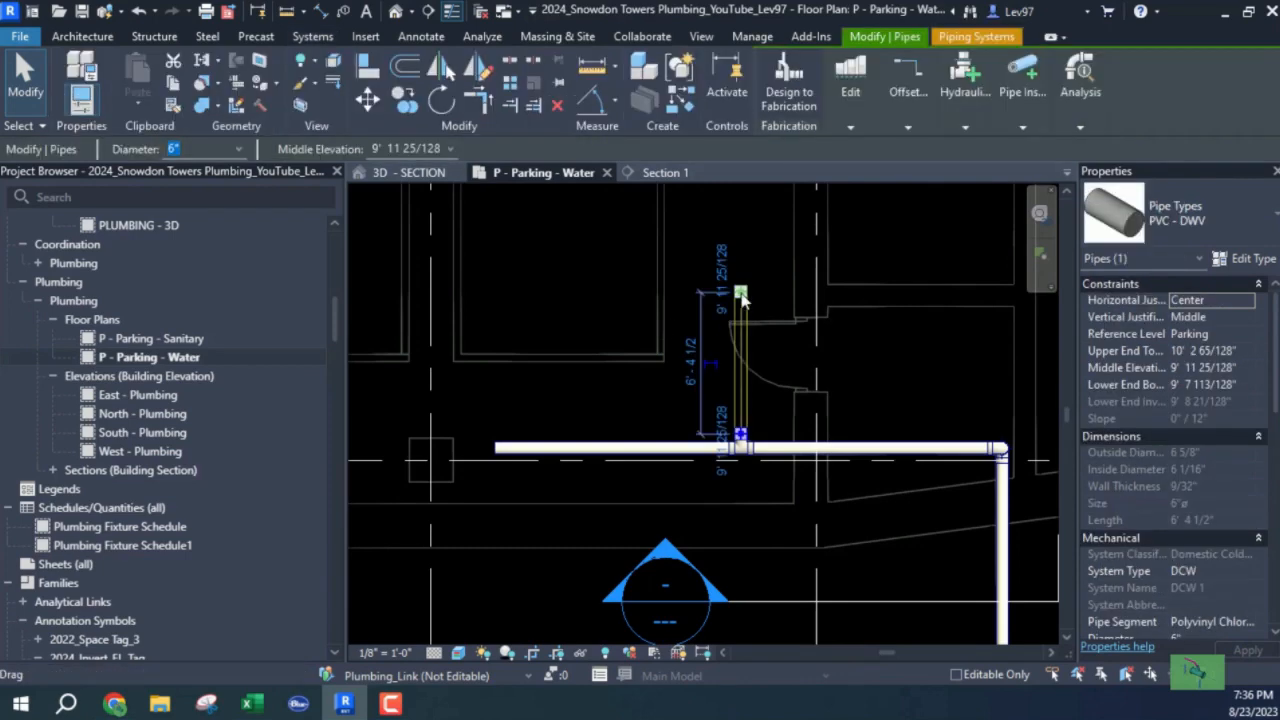
right_click(740, 297)
left_click(798, 164)
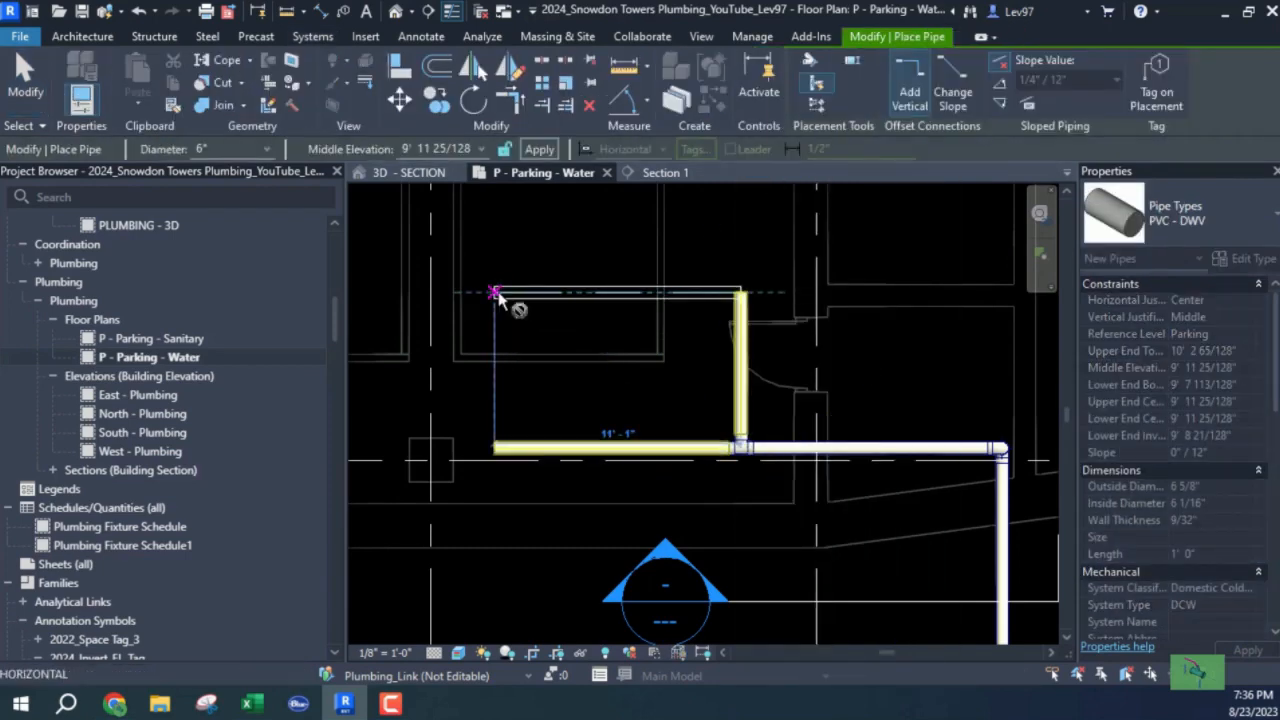
left_click(494, 293)
key("Escape")
key("Escape")
Step: Move the parallel 10'-5" pipe closer to the main so that the connecting branch becomes short
left_click(598, 296)
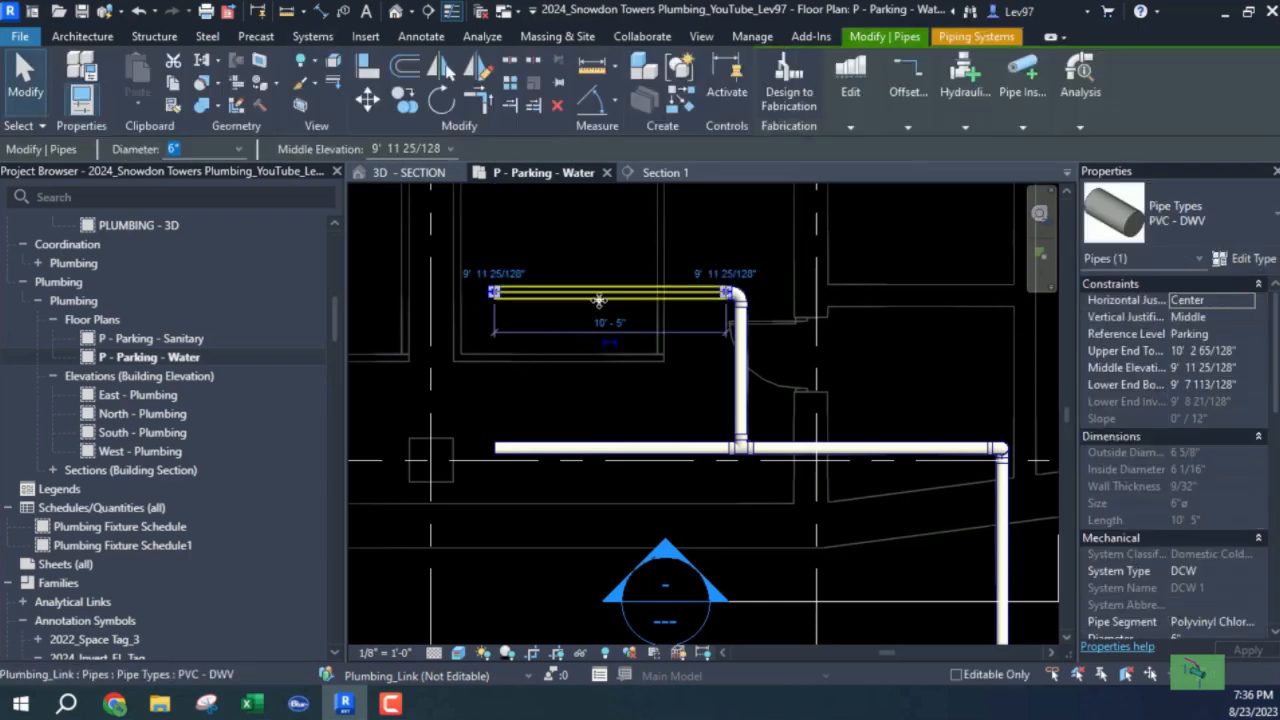
left_click_drag(598, 316, 600, 468)
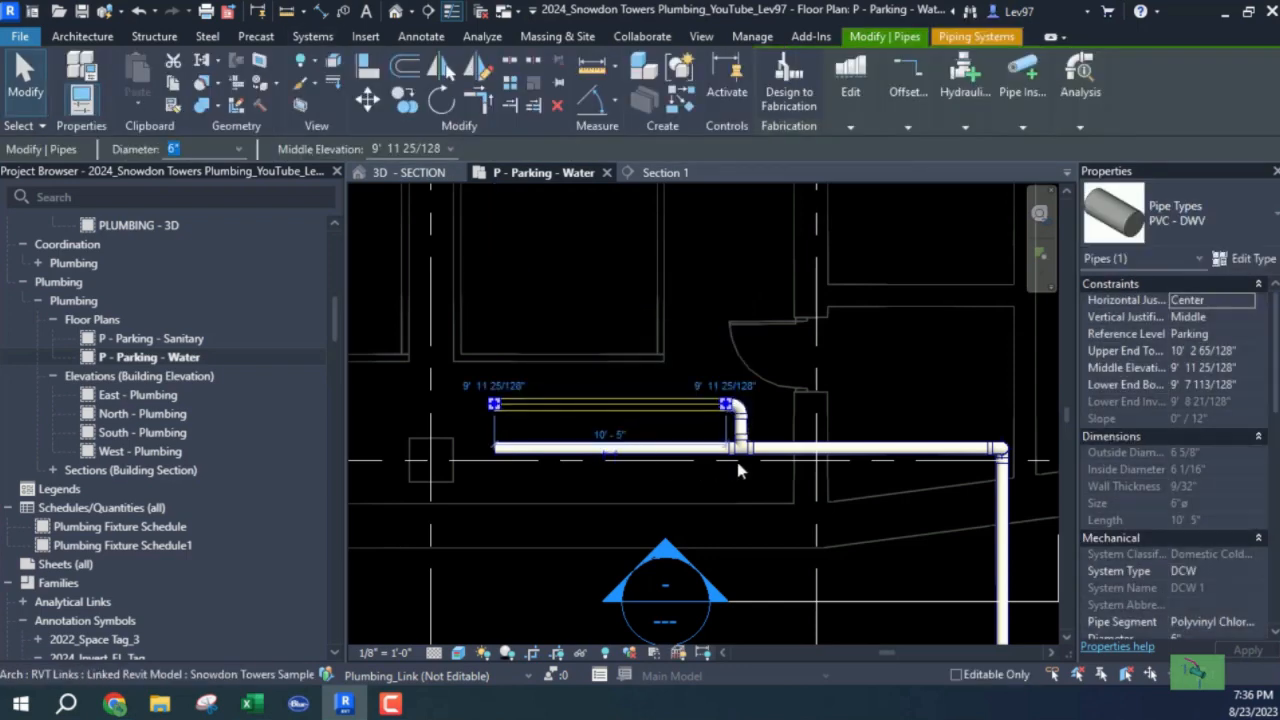
scroll(743, 469, "up", 2)
key("ctrl+z")
middle_click_drag(643, 491, 848, 514)
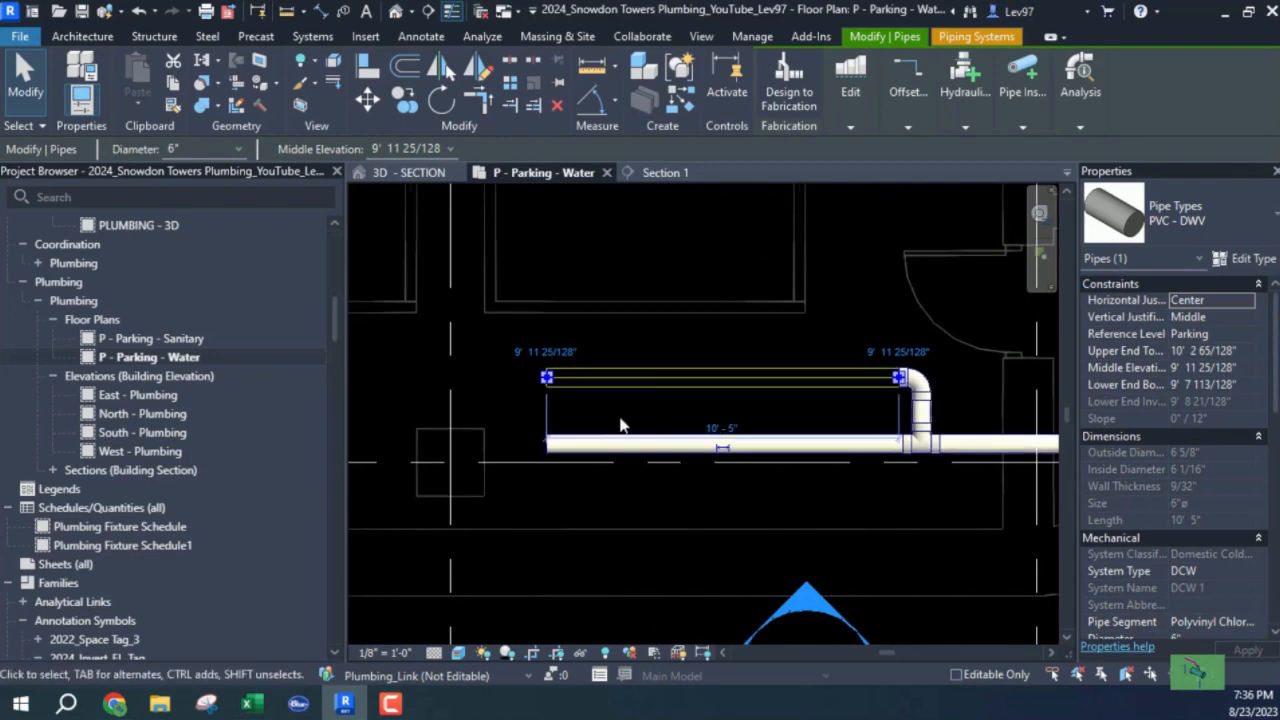
left_click(471, 356)
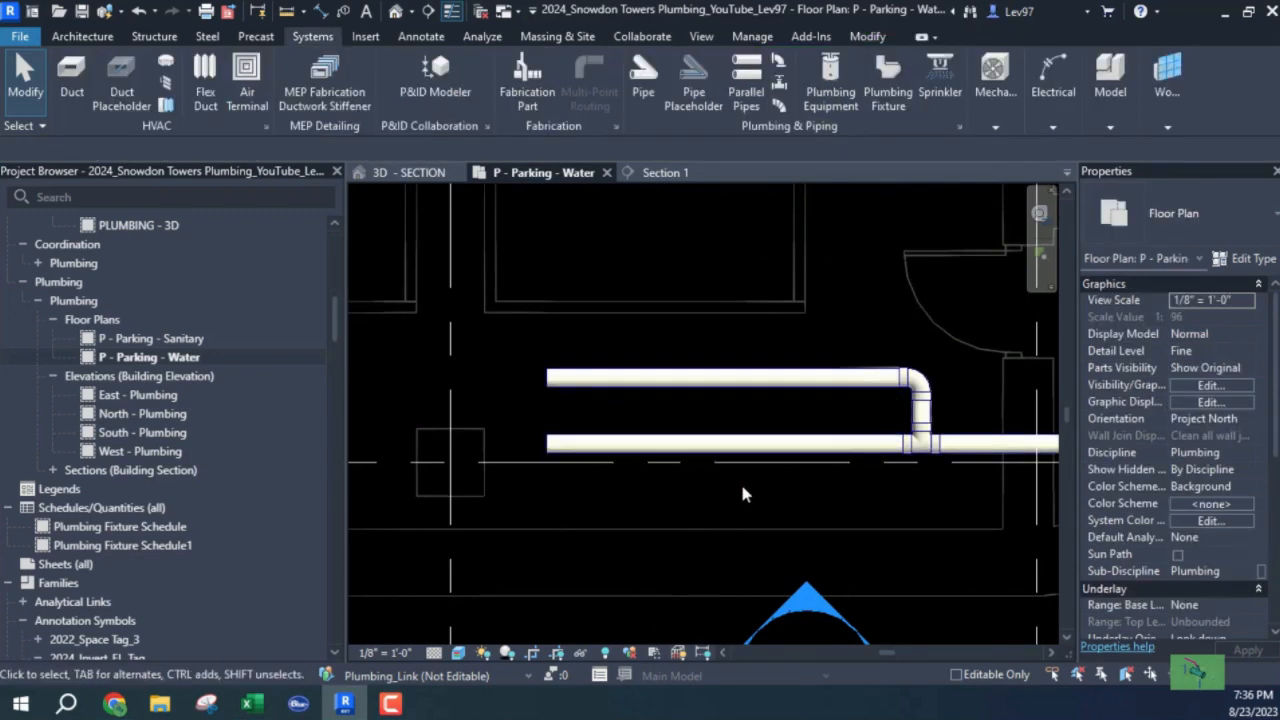
middle_click_drag(716, 491, 471, 540)
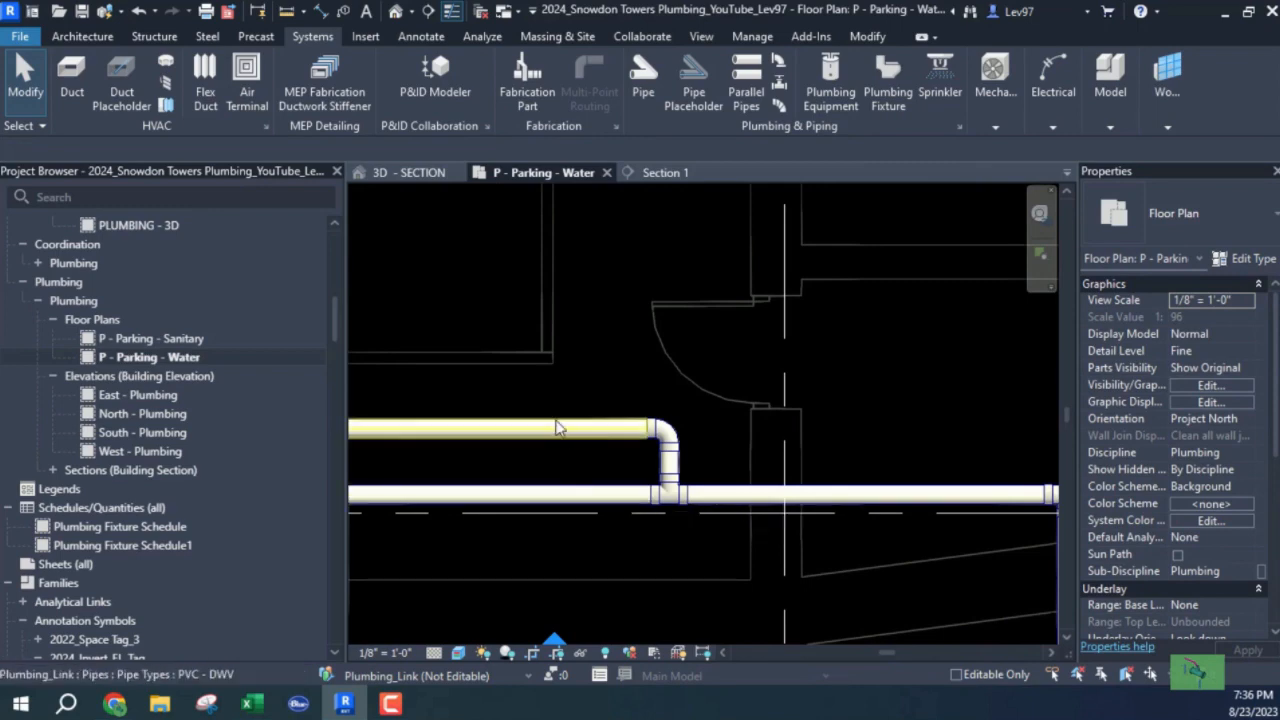
middle_click_drag(622, 474, 702, 468)
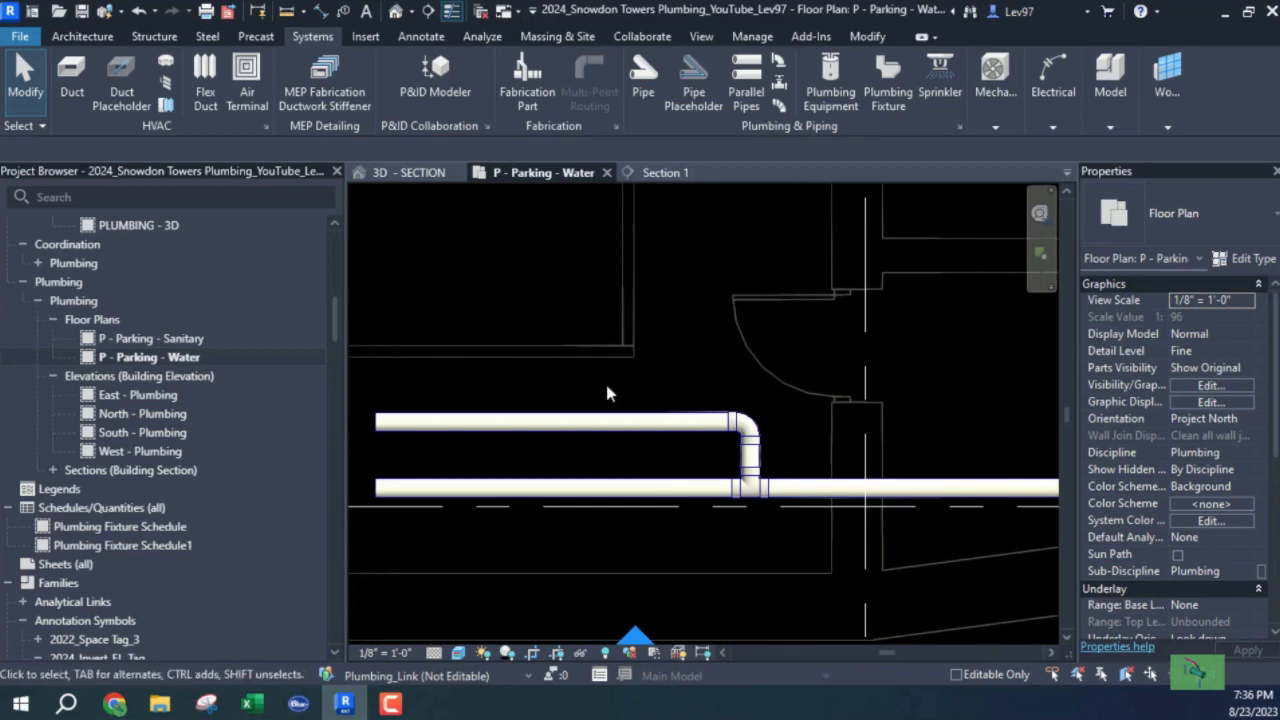
Step: Draw a similar 6" pipe about 3'-10" long beside the Water room door, perpendicular to and clear of the parallel pipes
right_click(664, 428)
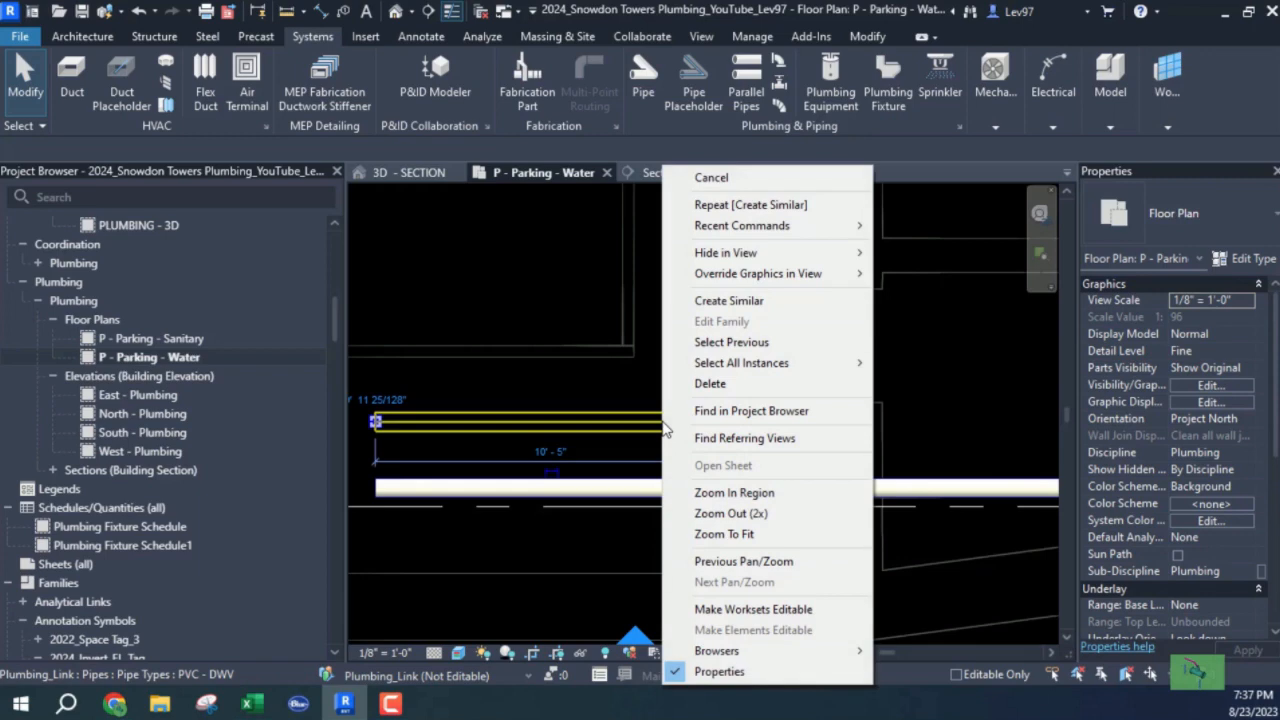
left_click(729, 300)
left_click(678, 231)
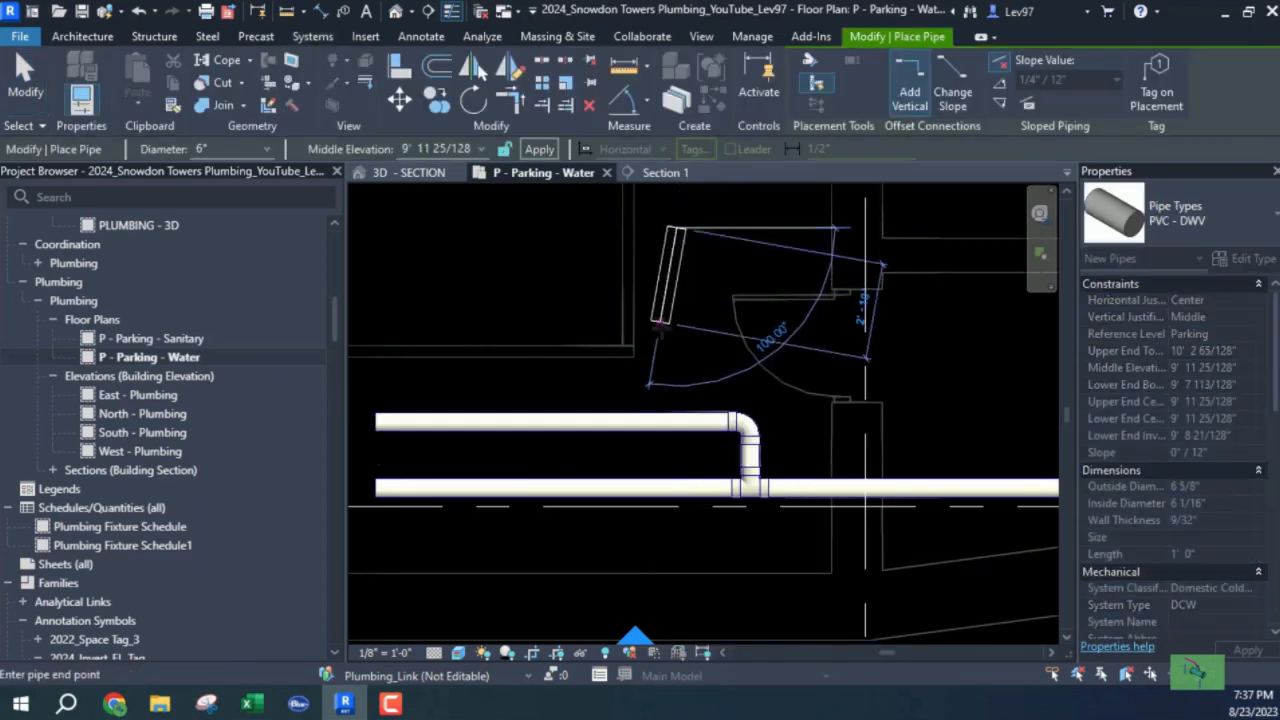
left_click(680, 364)
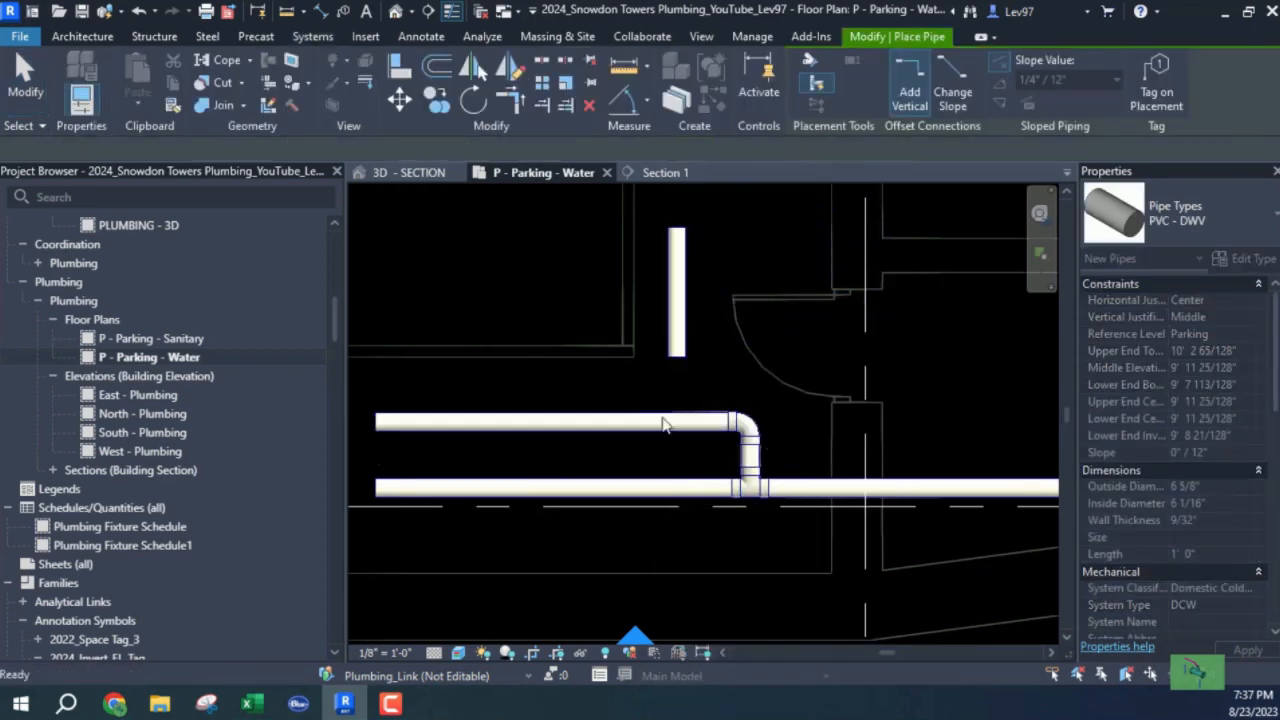
key("Escape")
key("Escape")
Step: Set the diameter of the short, unconnected perpendicular pipe to 2"
left_click(677, 318)
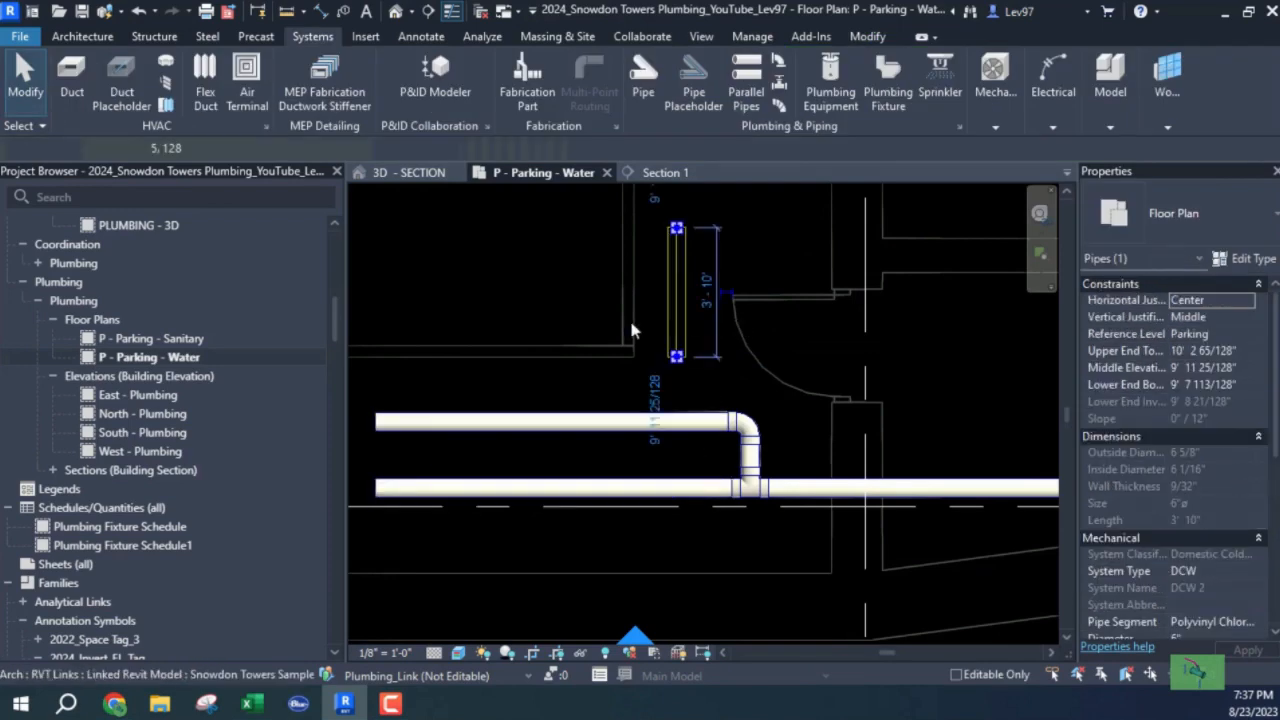
left_click(240, 149)
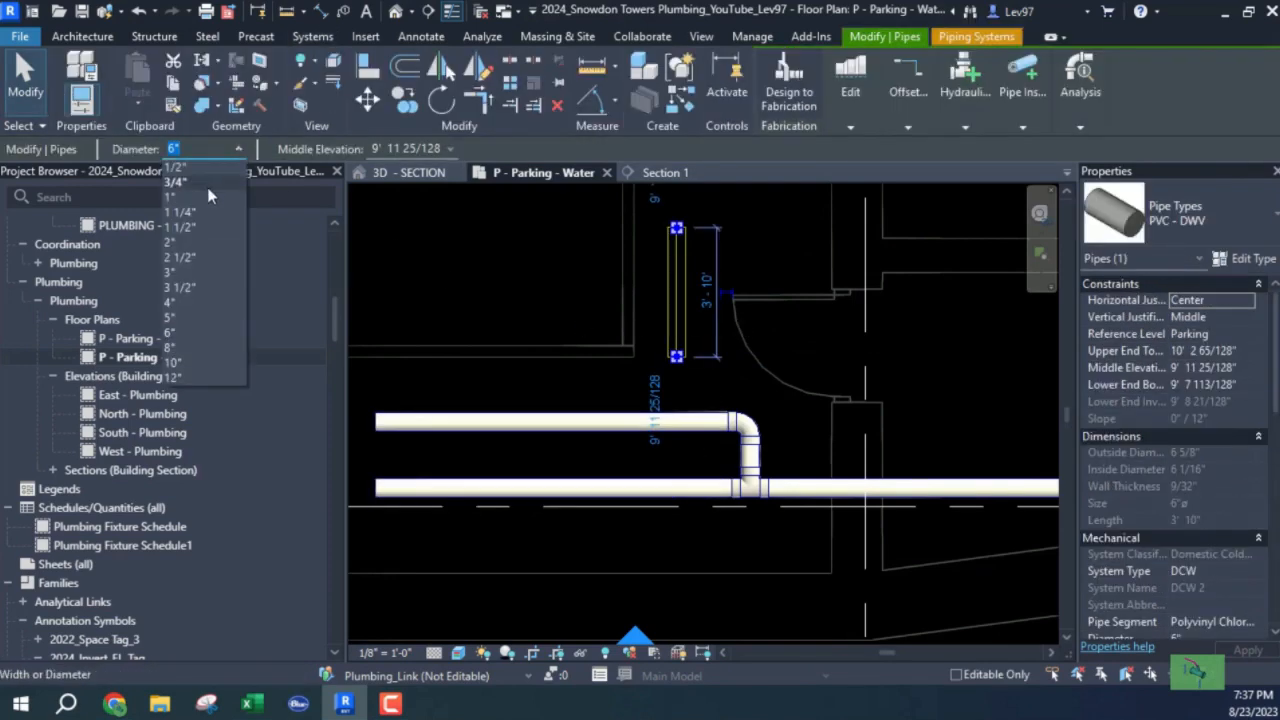
left_click(193, 243)
left_click(505, 295)
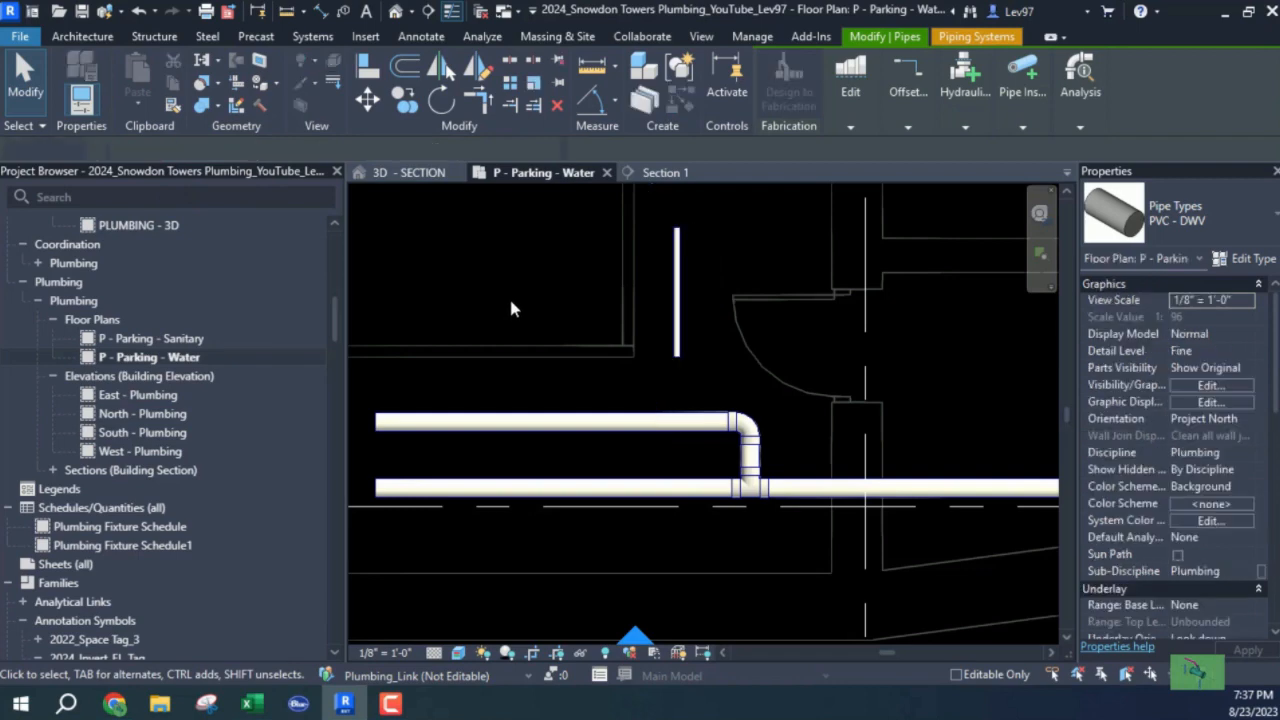
Step: Move the building section marker in the plan so that its line lies over the two parallel 6" pipes
mouse_move(508, 295)
middle_mouse_down()
mouse_move(345, 306)
mouse_move(350, 244)
middle_mouse_up()
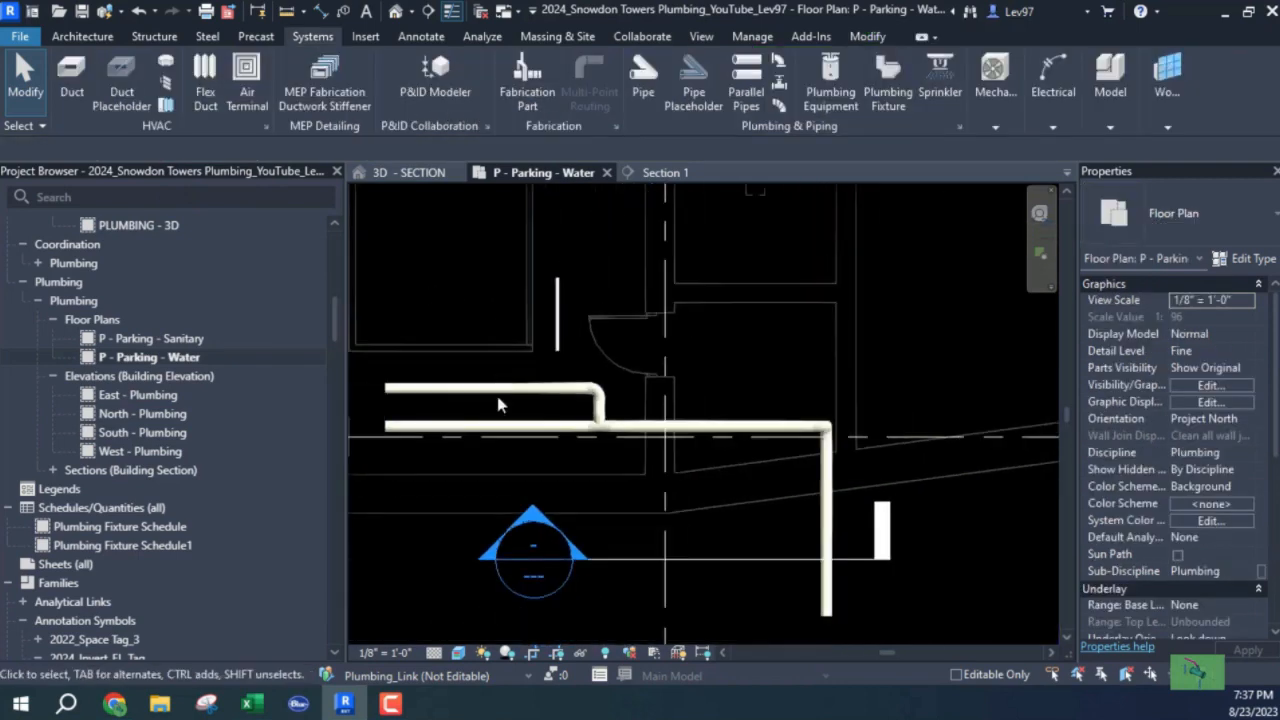
left_click(708, 565)
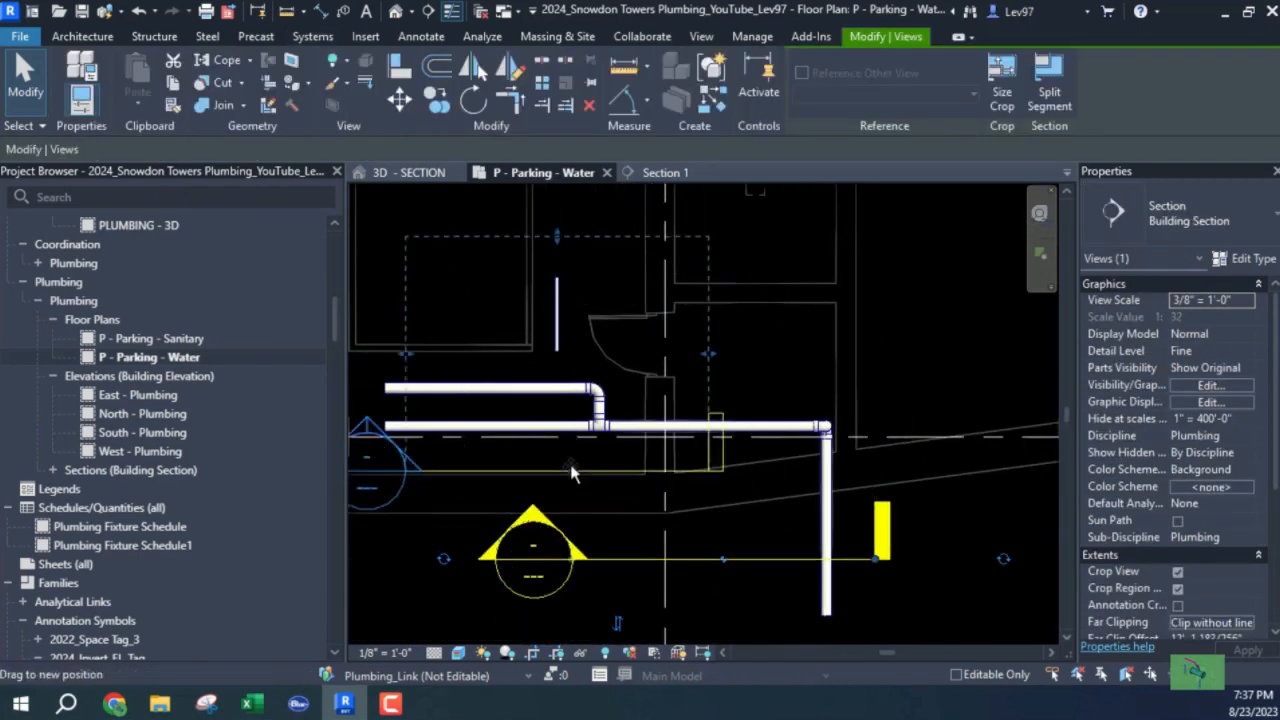
middle_click_drag(425, 283, 550, 308)
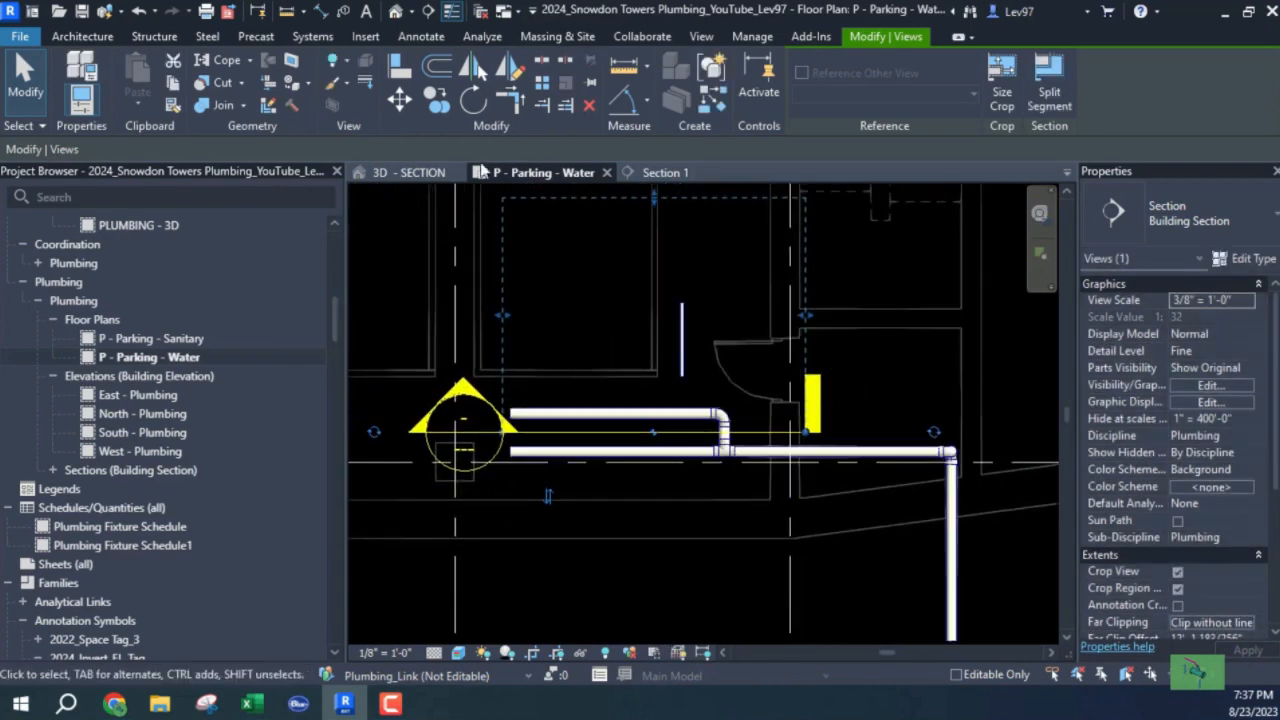
Step: Rotate the section 90 degrees about a point on its line so it cuts across the parallel 6" pipes
left_click(470, 104)
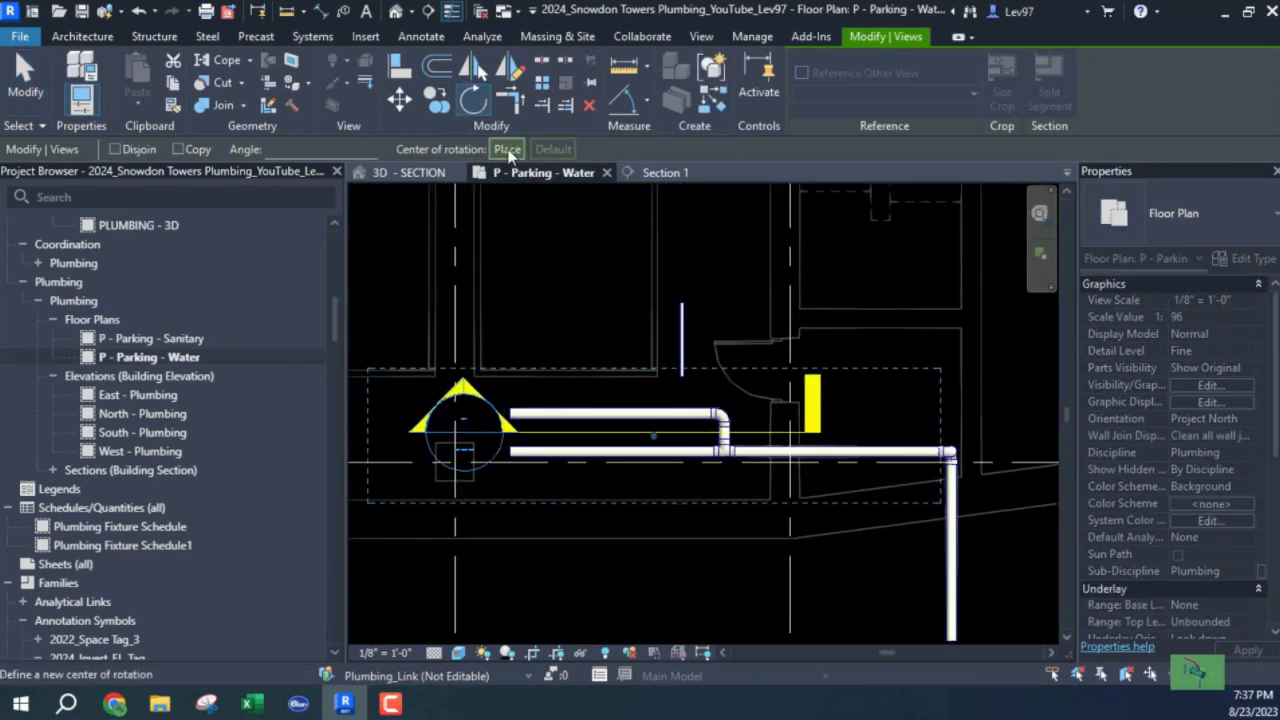
left_click(508, 149)
left_click(613, 432)
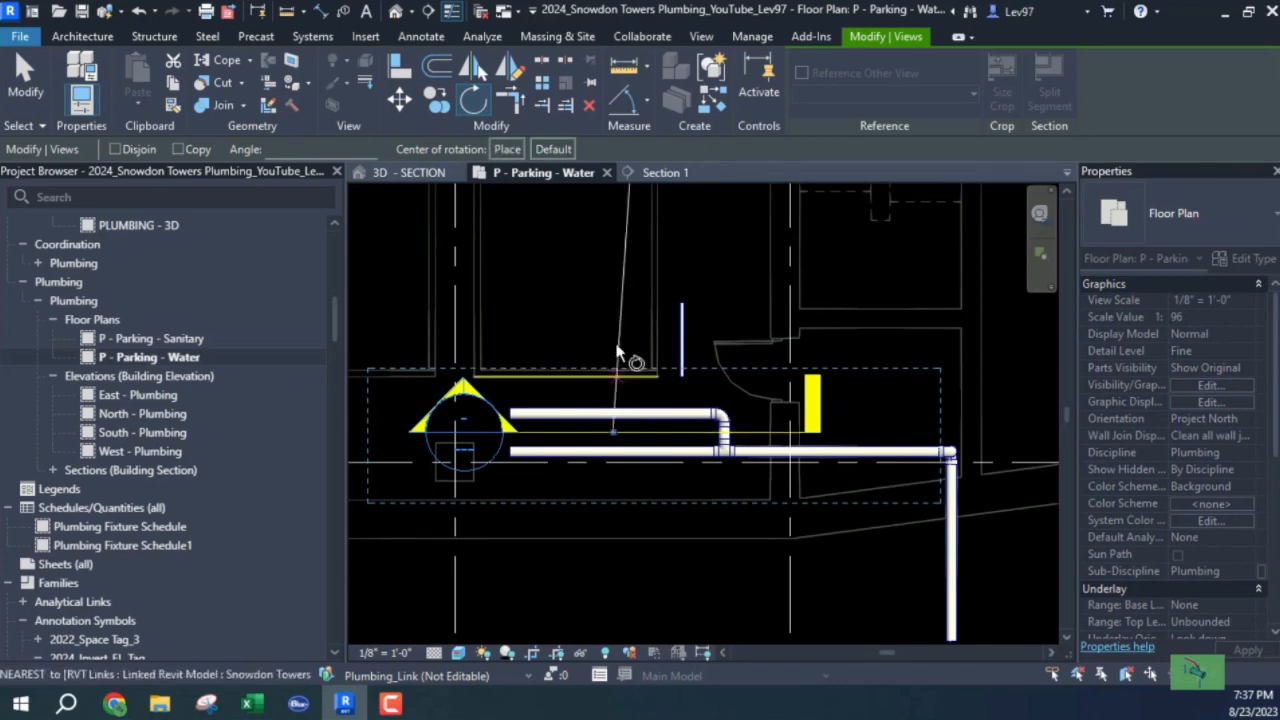
left_click(613, 250)
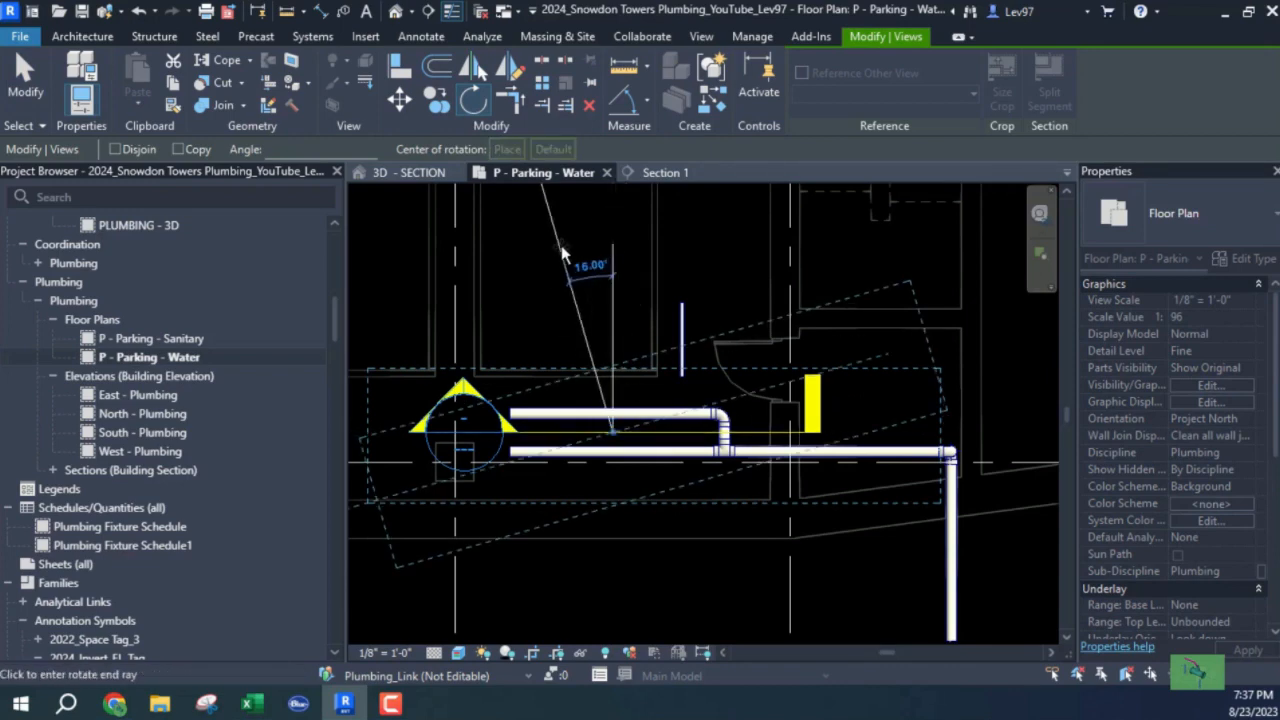
type("90")
key("Return")
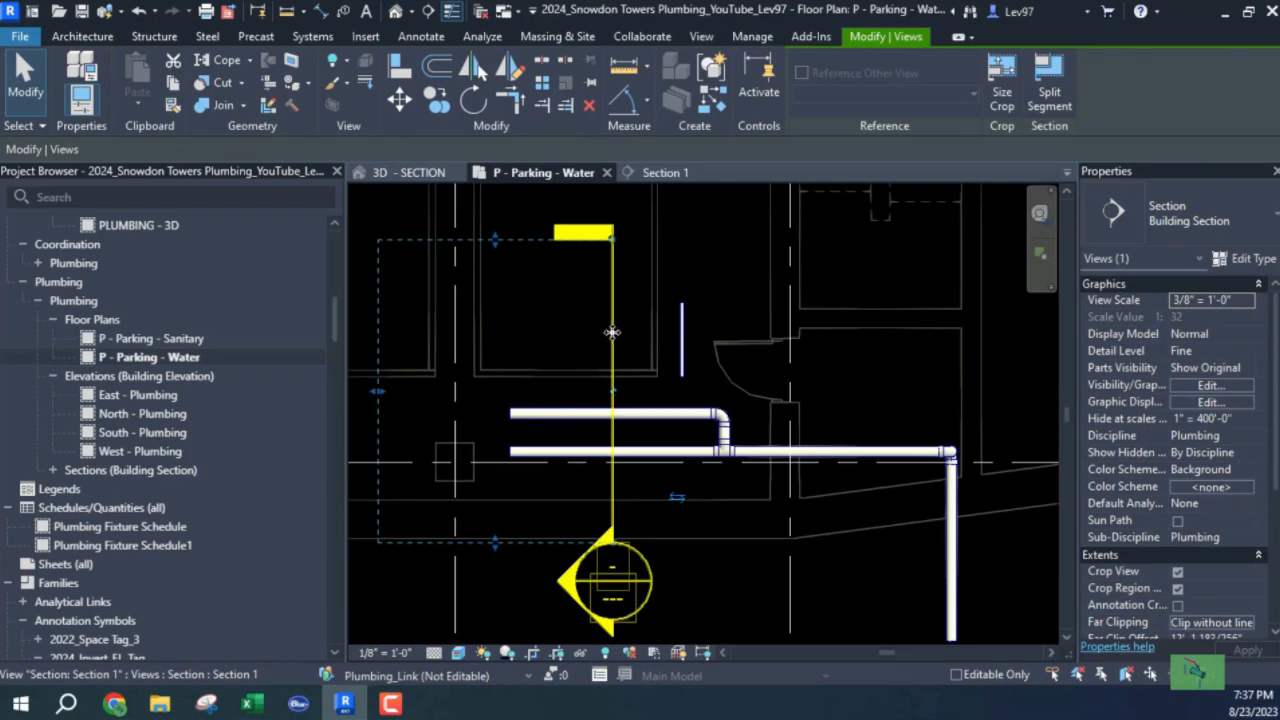
Step: Move the section to the door side of the 2" pipe, shorten its view depth to just past that pipe, and open Section 1
left_click_drag(619, 335, 707, 335)
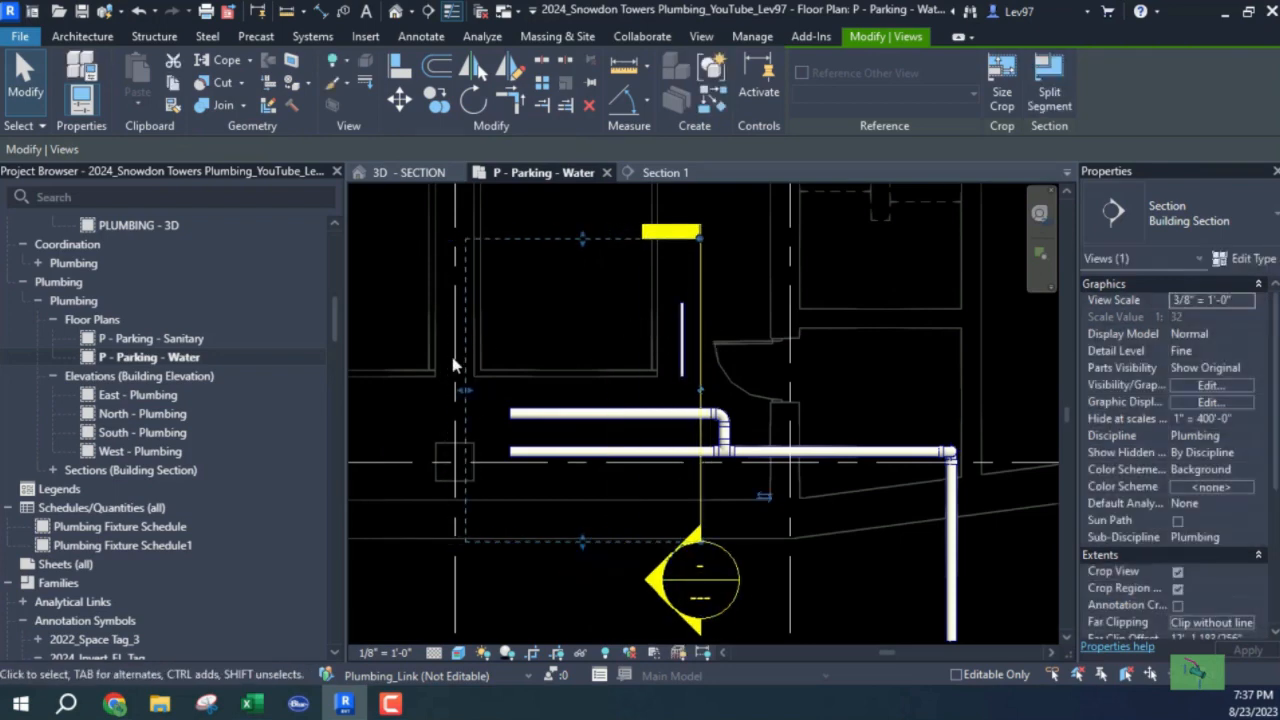
left_click_drag(465, 391, 672, 410)
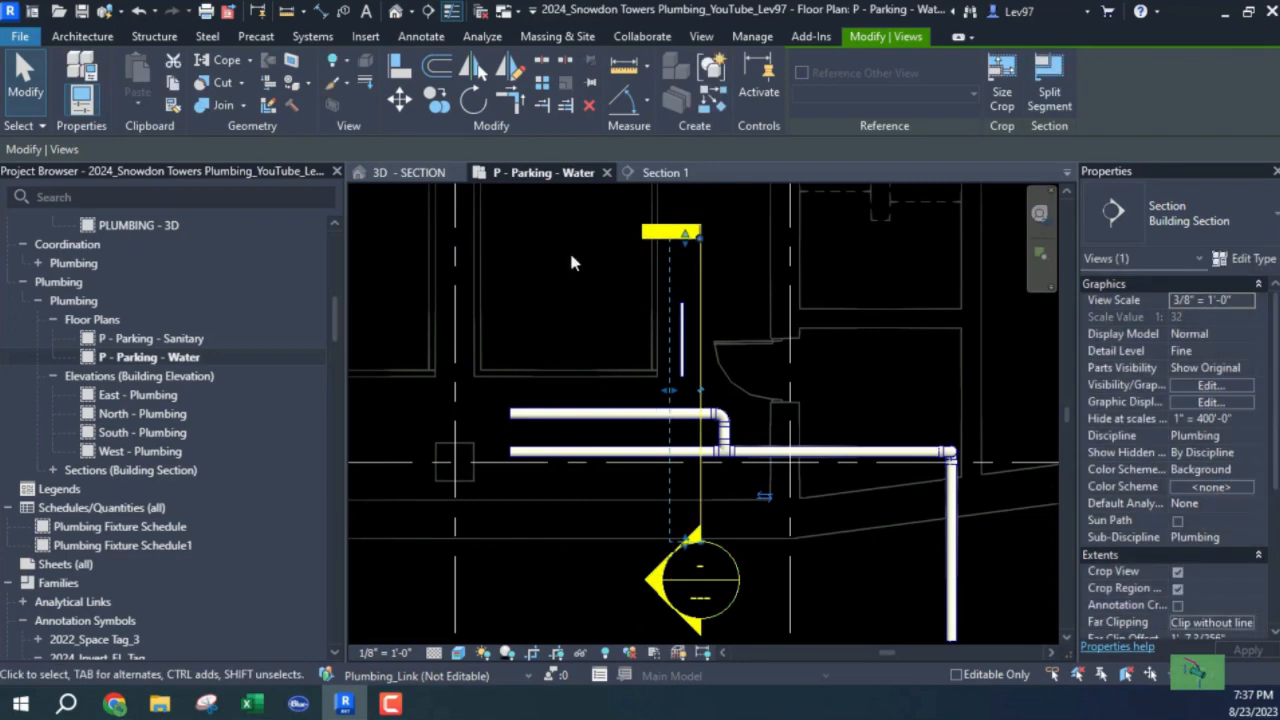
left_click(665, 173)
middle_click_drag(510, 440, 418, 427)
scroll(672, 400, "up", 5)
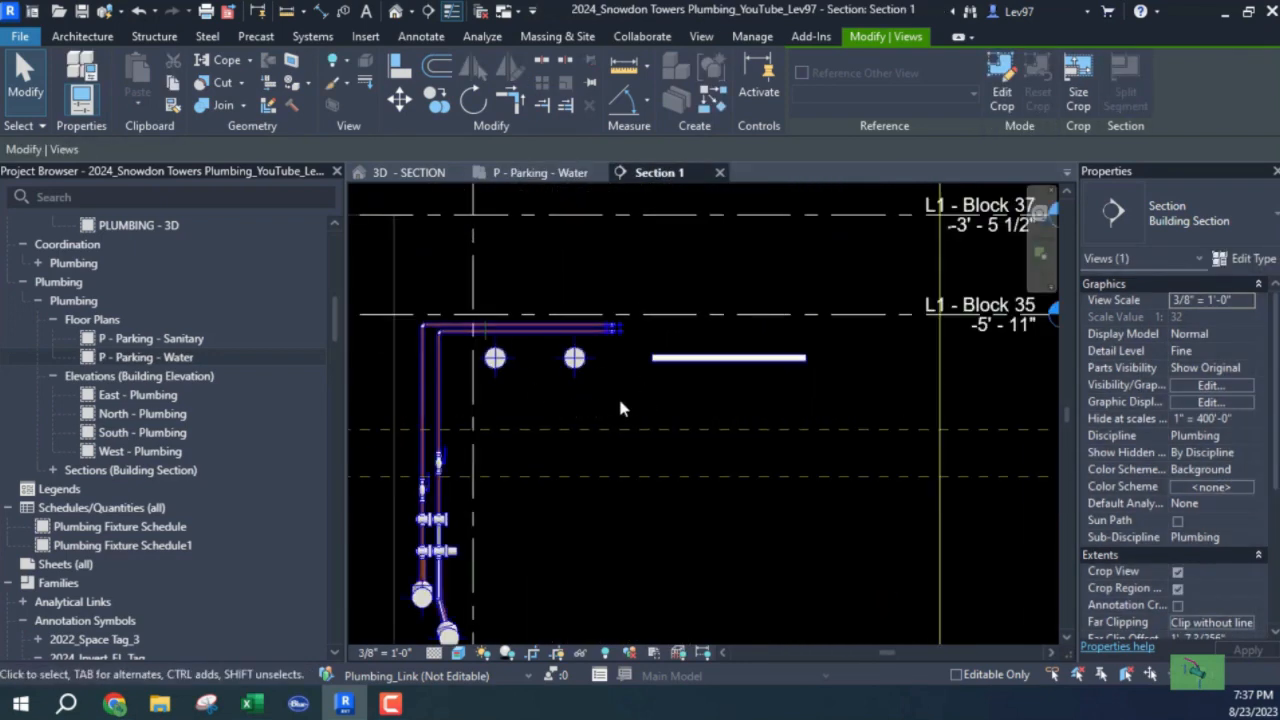
middle_click_drag(623, 409, 677, 420)
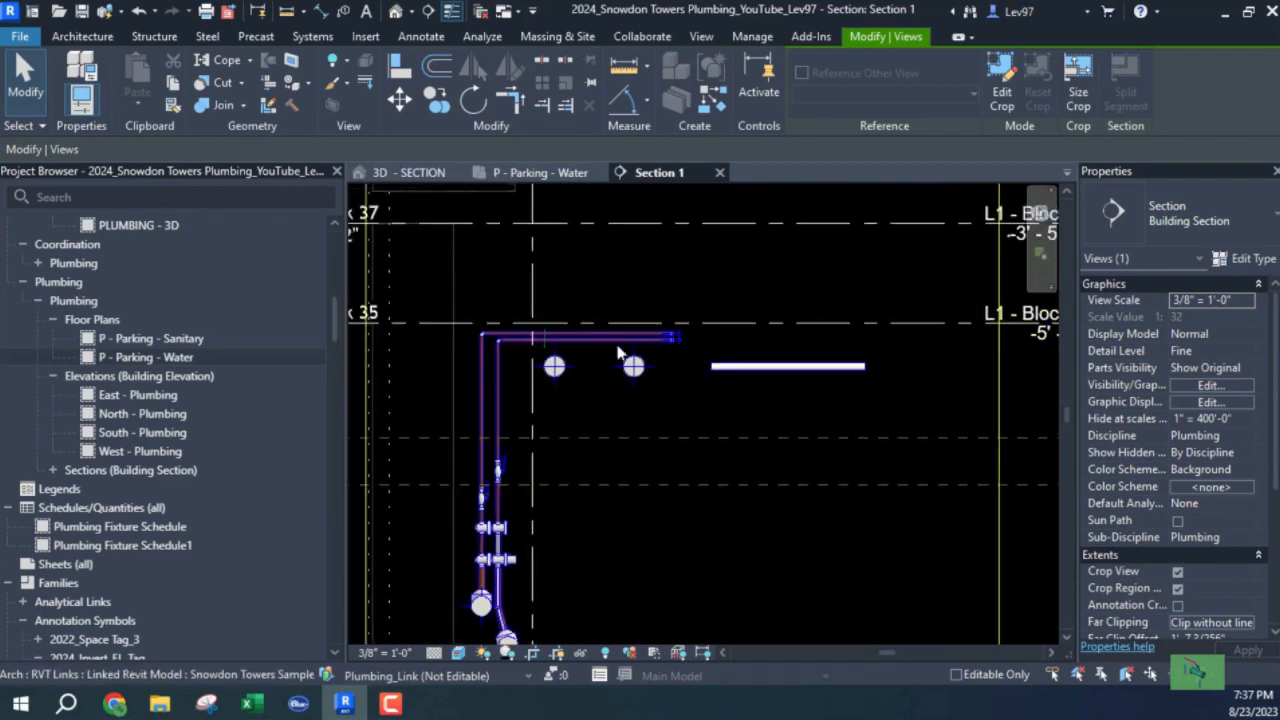
Step: Raise the connected parallel 6" pipes in Section 1 to a middle elevation of 10' 5 25/128"
left_click(636, 410)
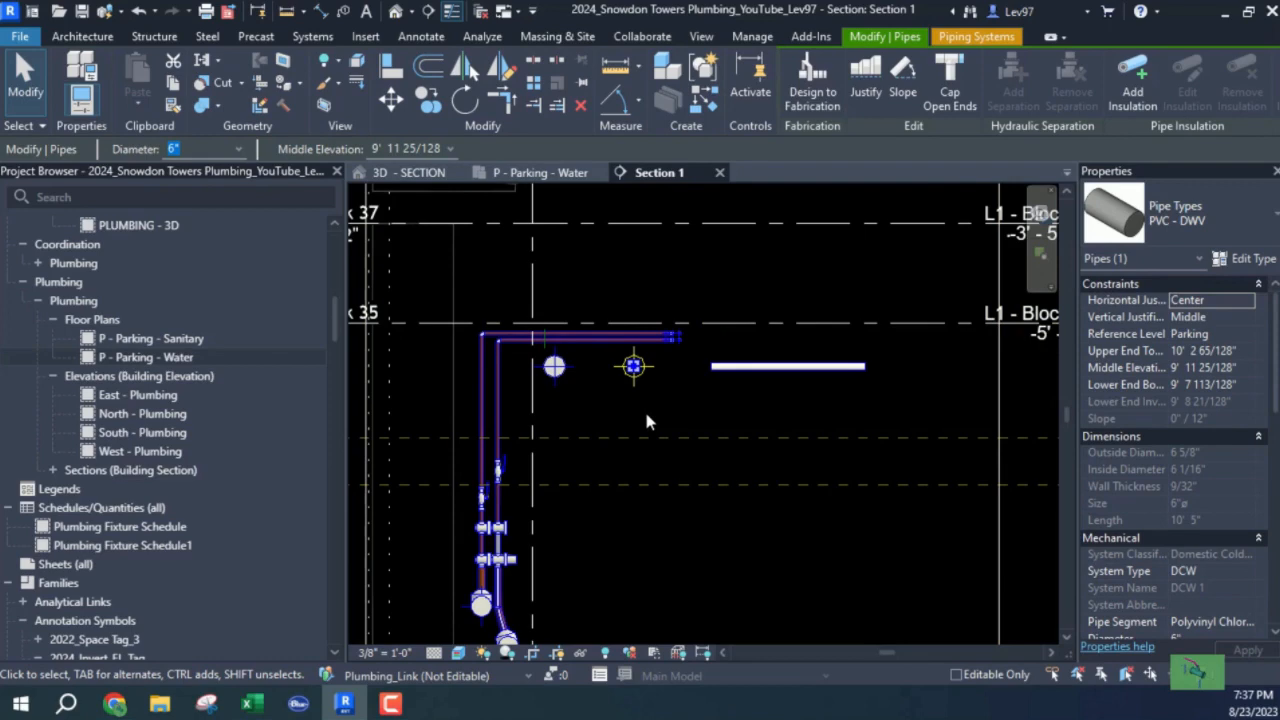
key("Up")
key("Up")
key("Up")
key("Up")
key("Up")
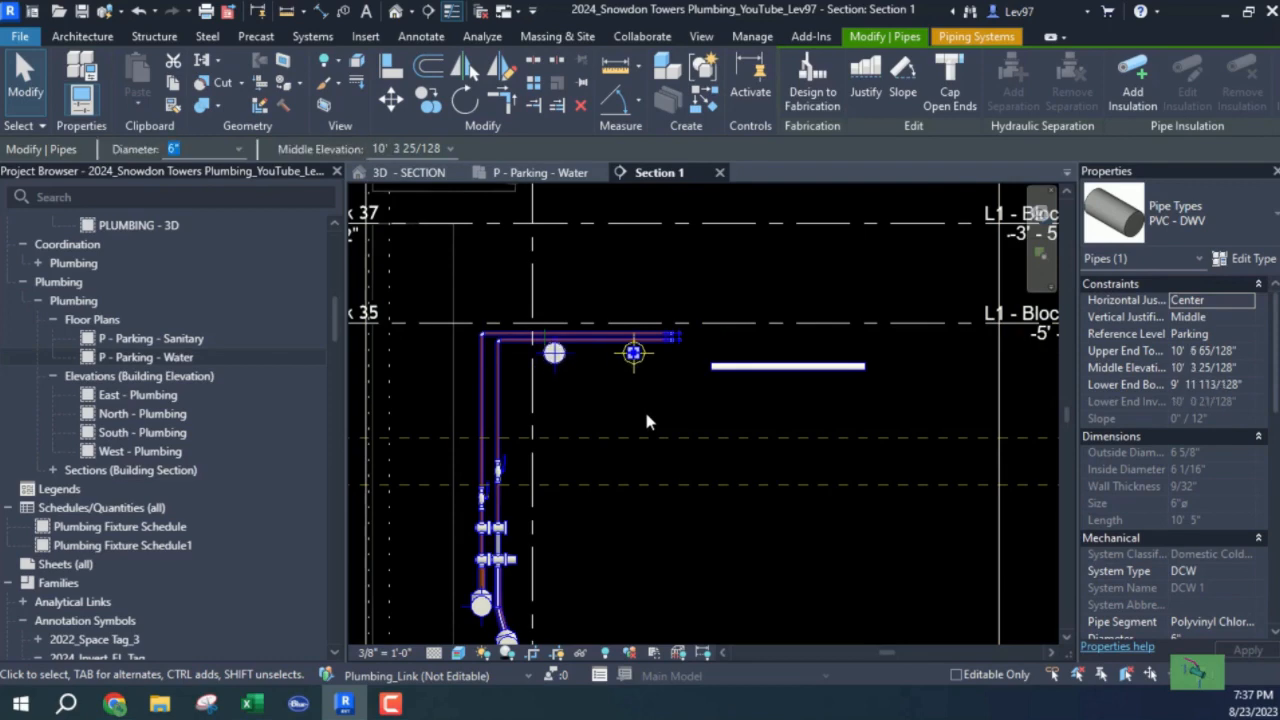
key("Up")
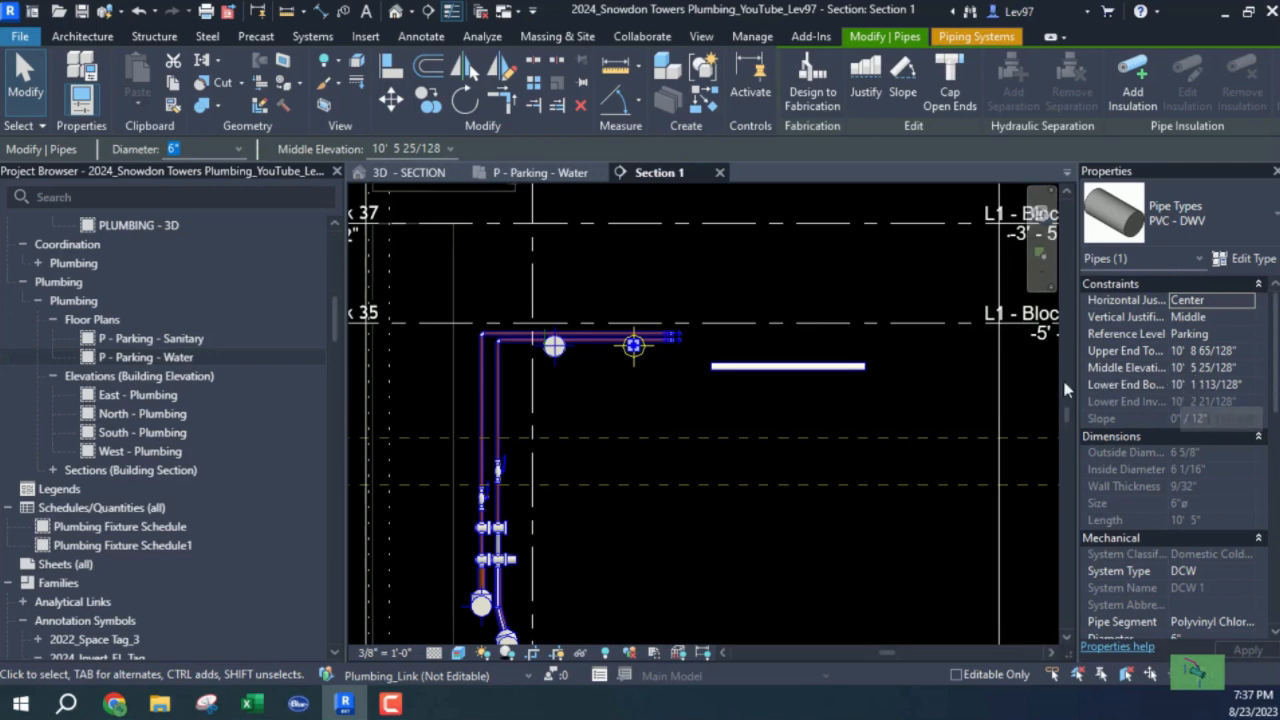
left_click(629, 409)
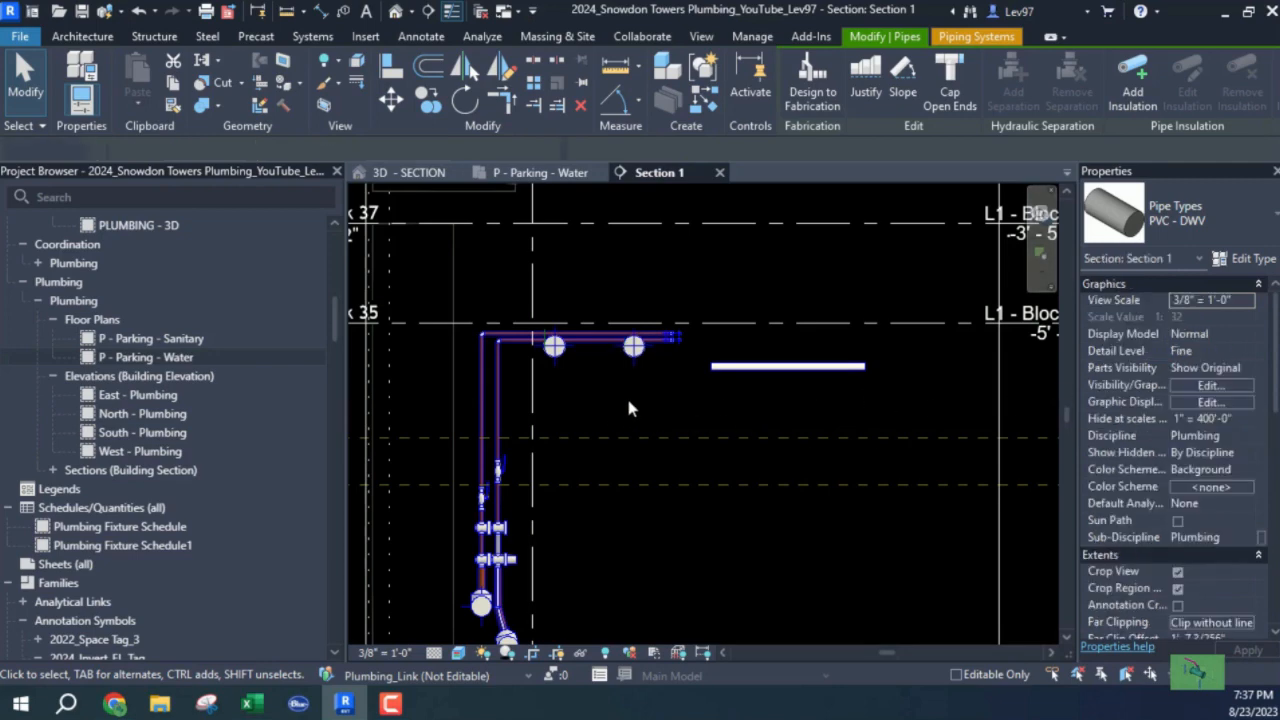
Step: Raise the 2" pipe above the 6" pipes to a middle elevation of 12' 7 221/256" and compare the plan with the section
left_click(762, 368)
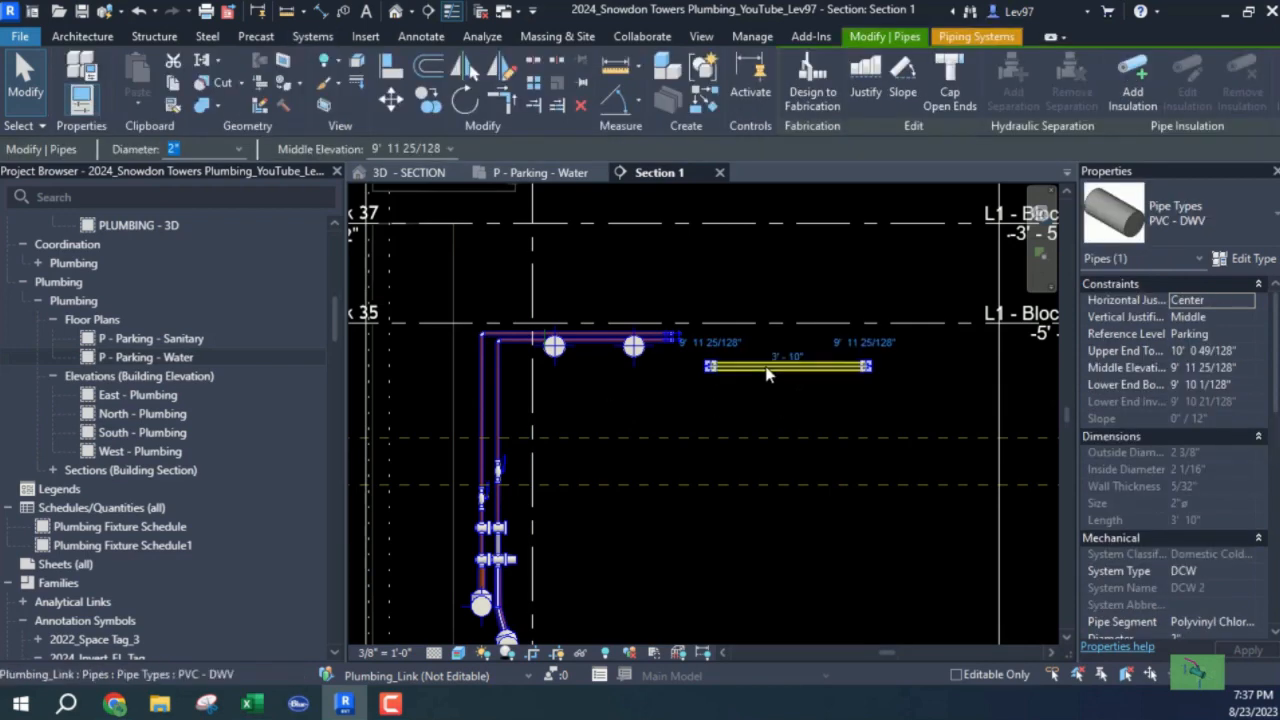
left_click_drag(766, 366, 765, 262)
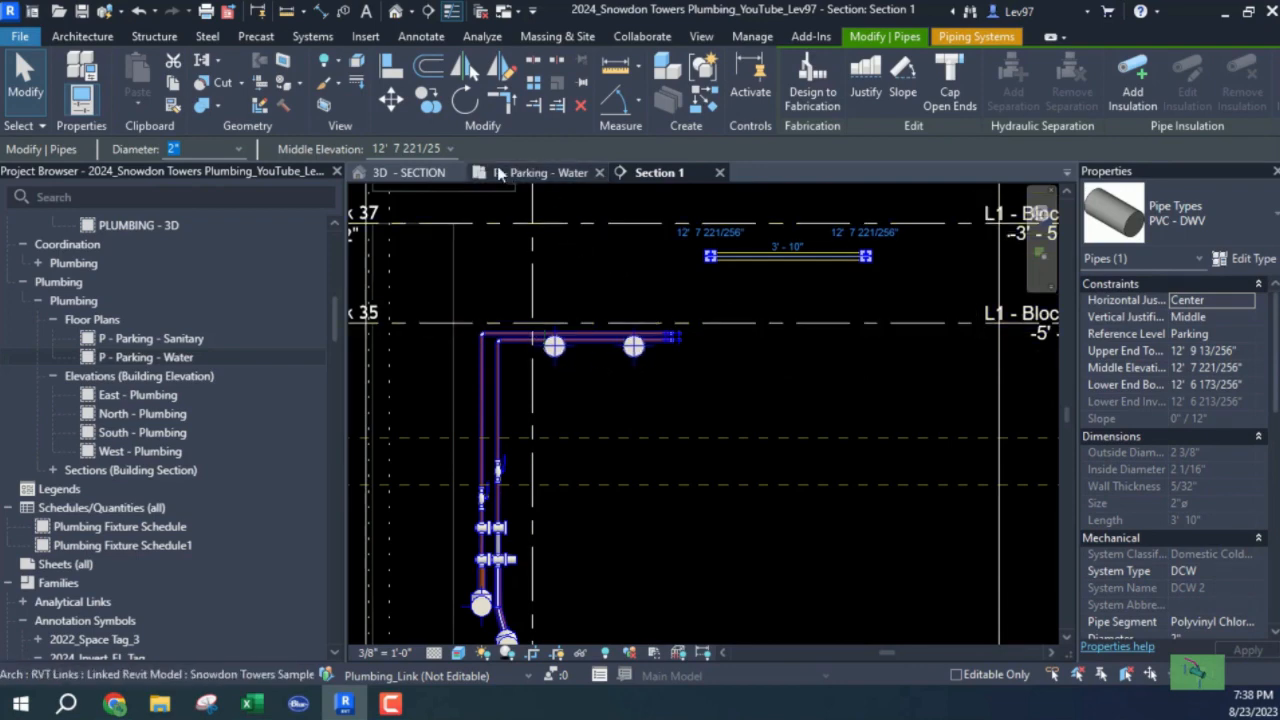
left_click(522, 174)
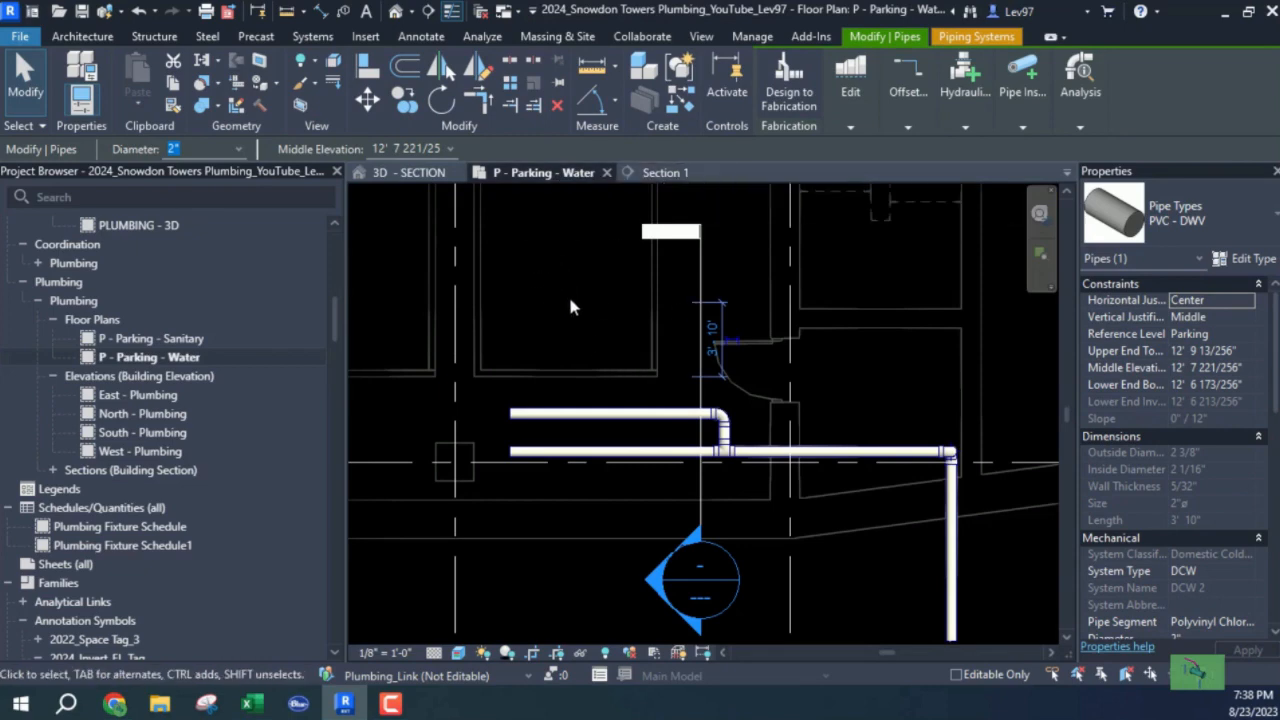
left_click(676, 173)
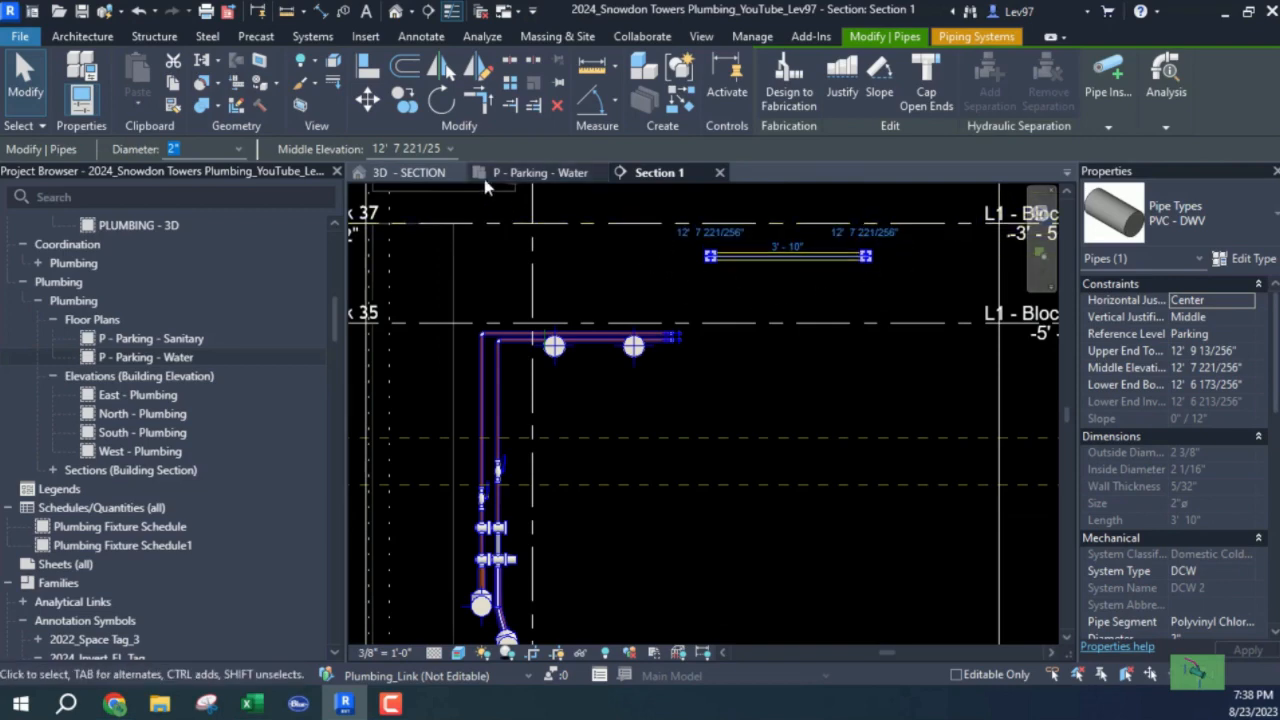
Step: Set the top offset of the P - Parking - Water plan's view range to 20
left_click(541, 173)
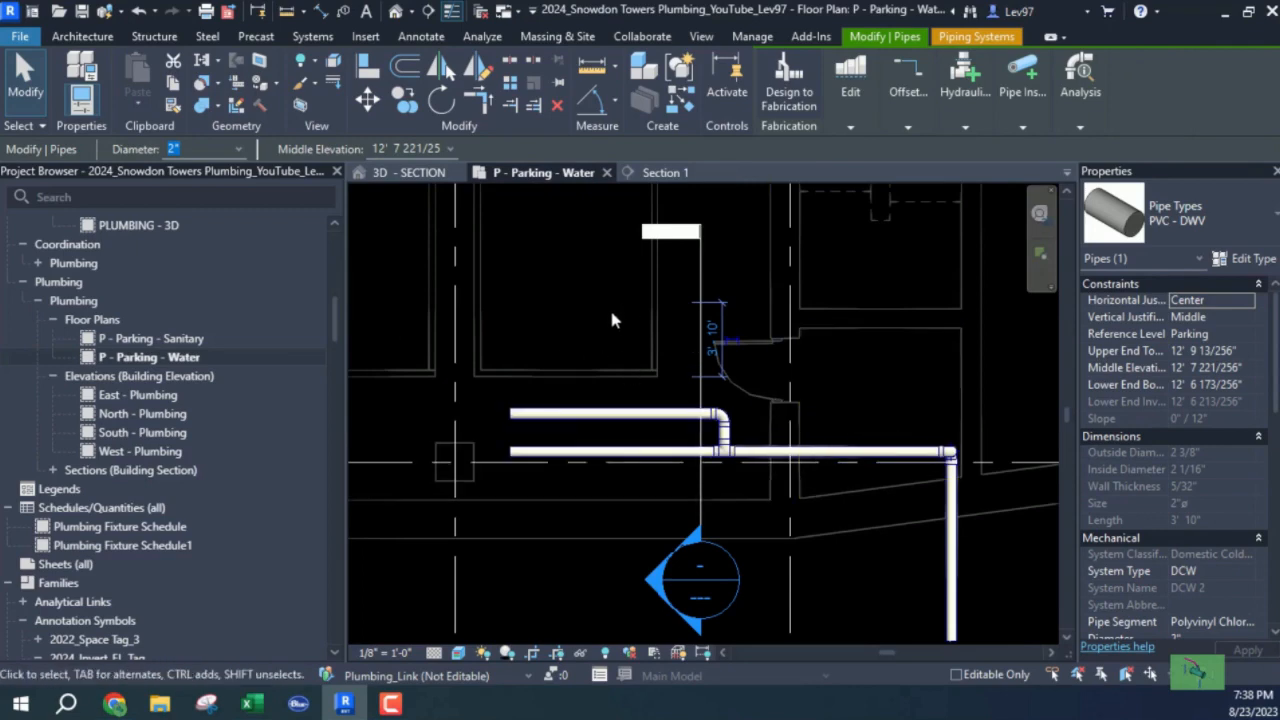
key("Escape")
scroll(1173, 474, "down", 6)
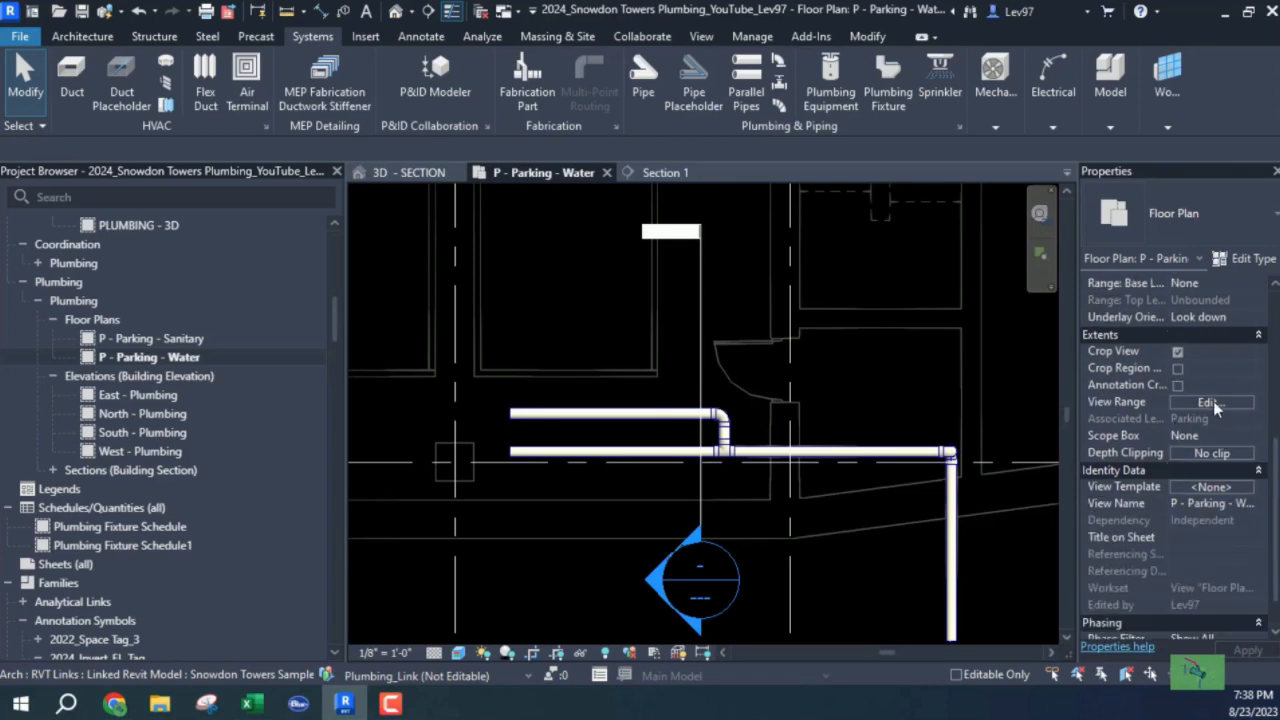
left_click(1210, 401)
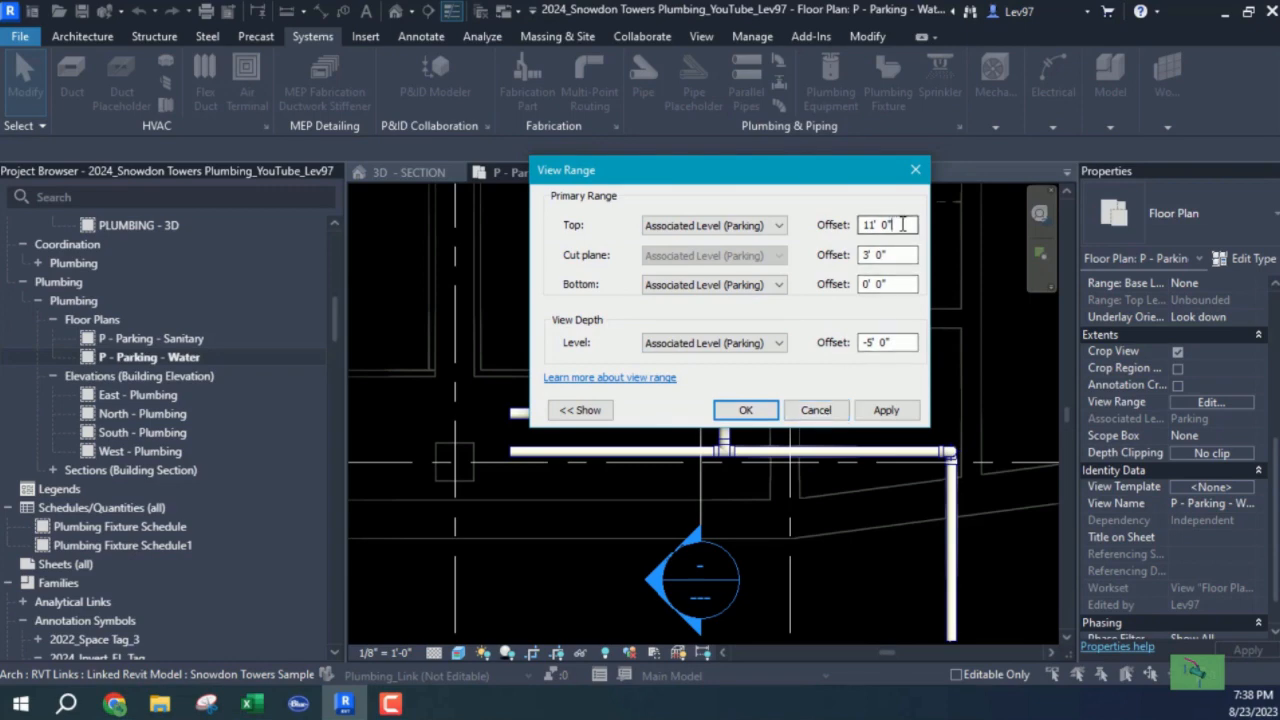
left_click_drag(902, 224, 790, 244)
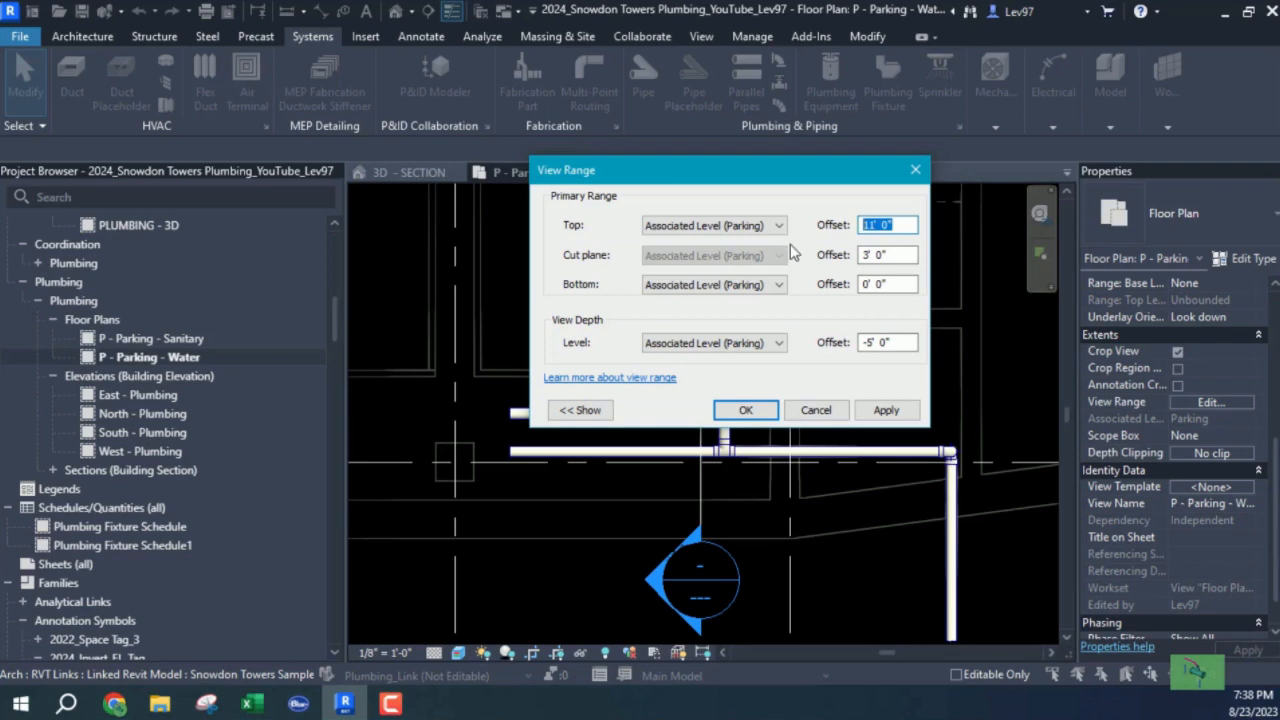
type("1")
left_click_drag(890, 225, 785, 232)
type("20")
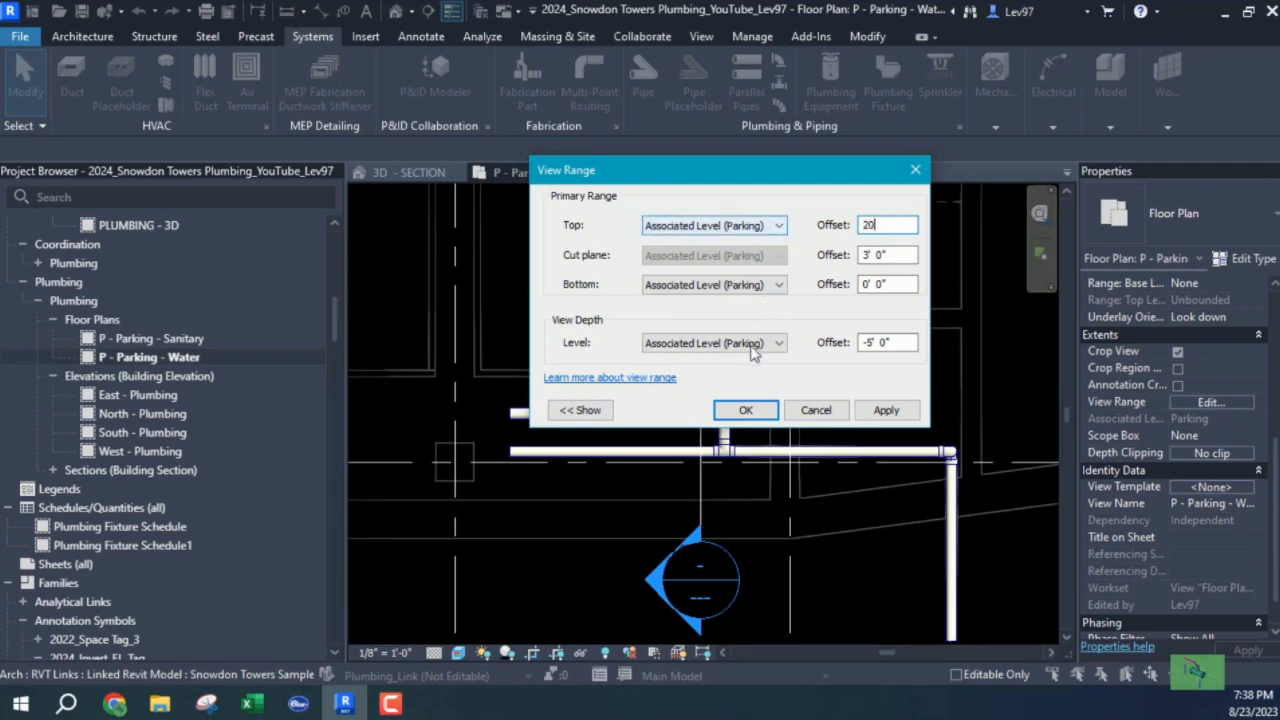
left_click(745, 410)
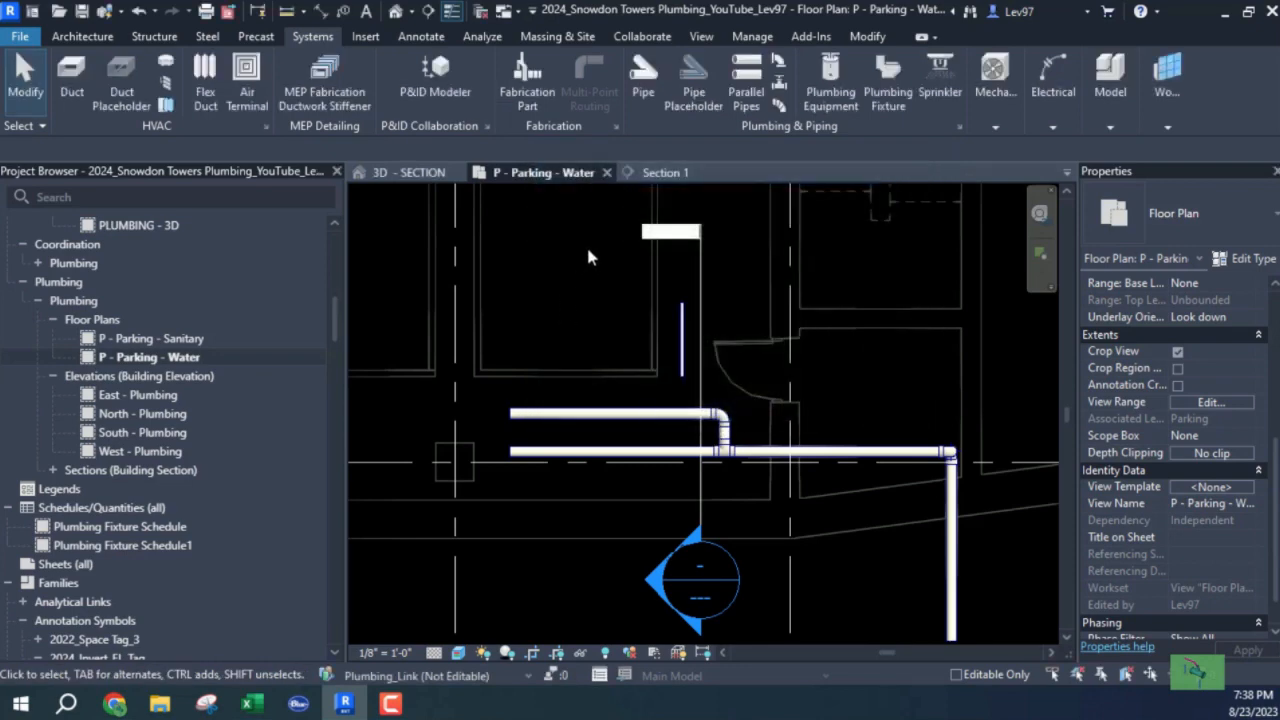
Step: Extend the elevated 2" pipe across the parallel 6" pipe to connect it to the 6" main, and check the connection in Section 1
scroll(685, 355, "up", 3)
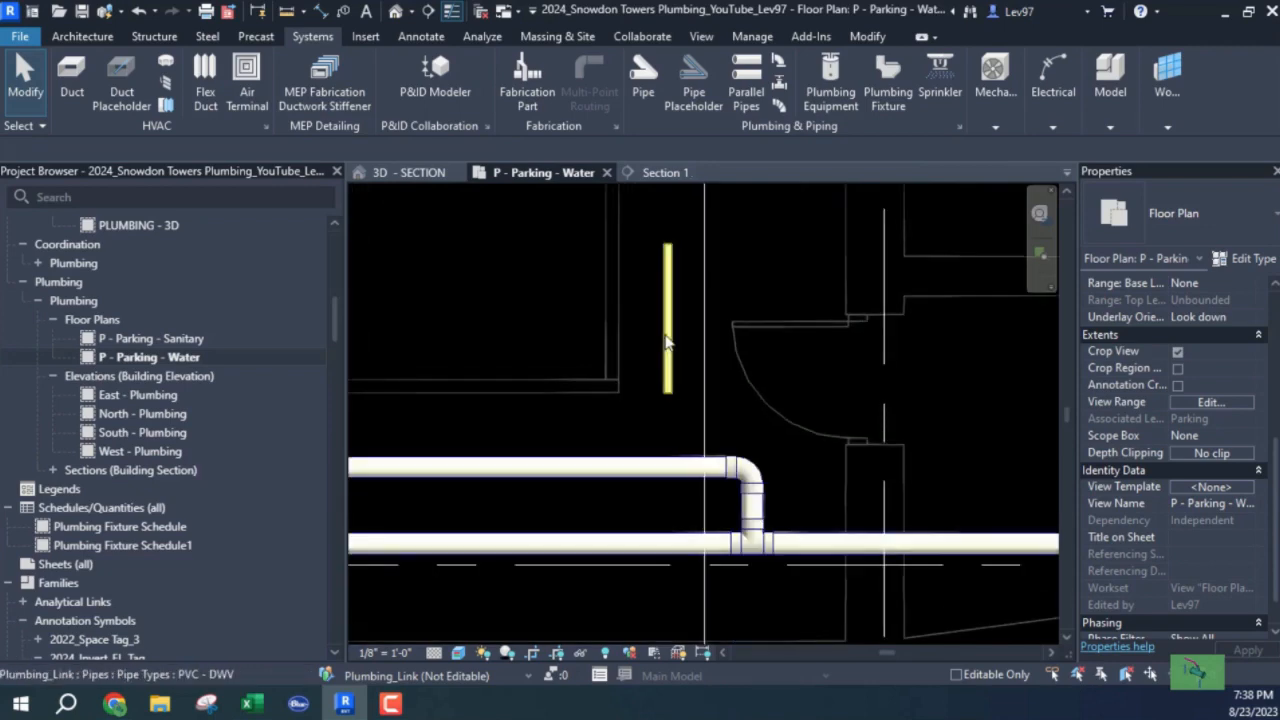
left_click(667, 340)
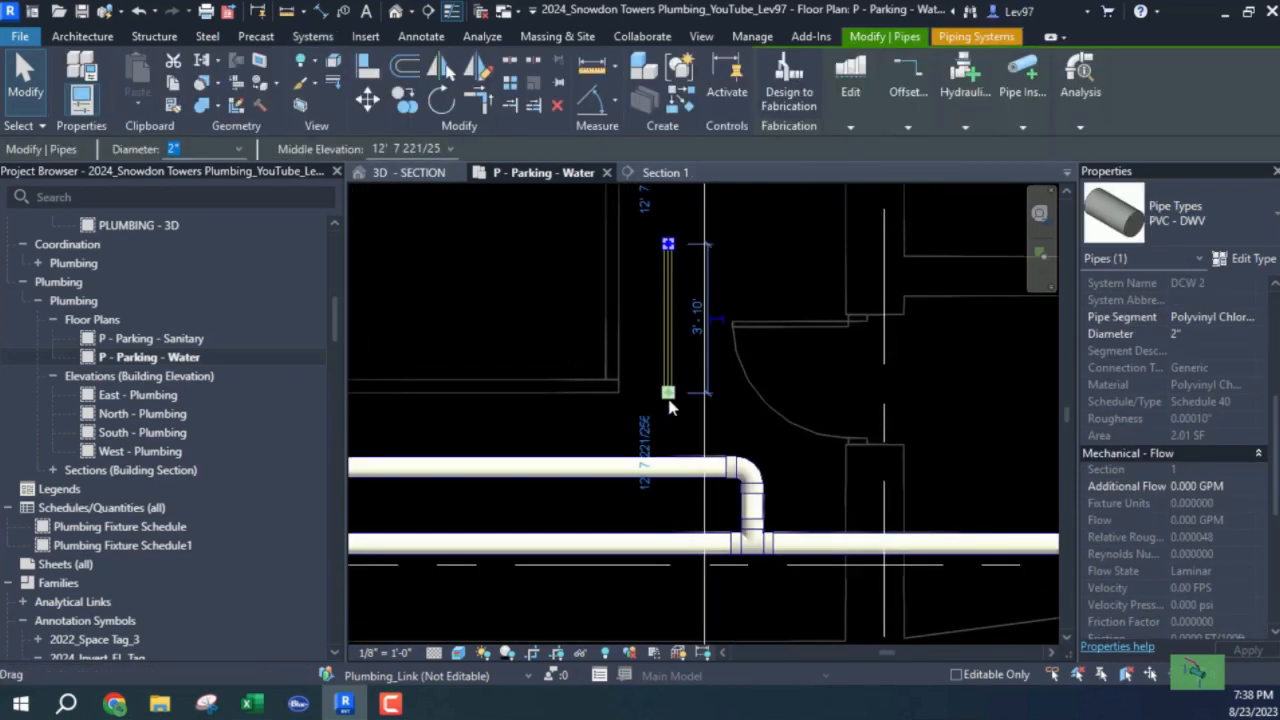
left_click_drag(670, 398, 667, 543)
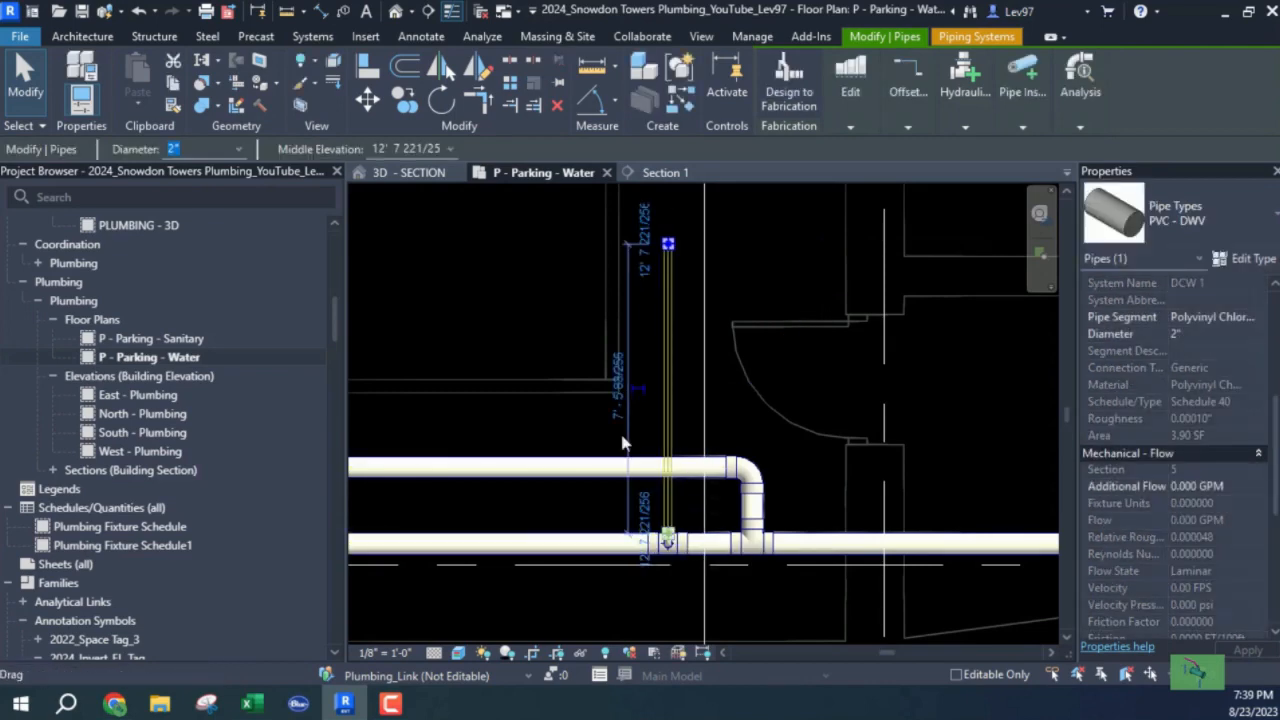
left_click(672, 175)
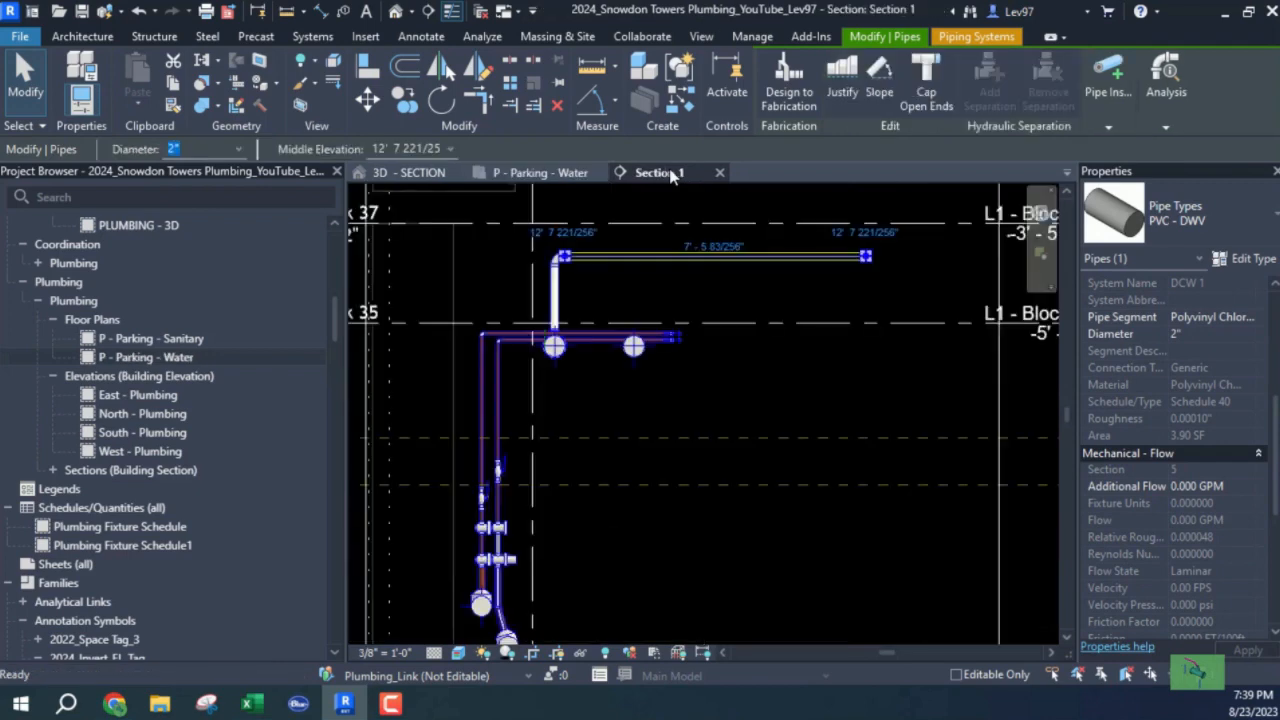
Step: Lower the horizontal 2" pipe in Section 1 to a middle elevation of 11' 7 105/256"
scroll(542, 400, "up", 3)
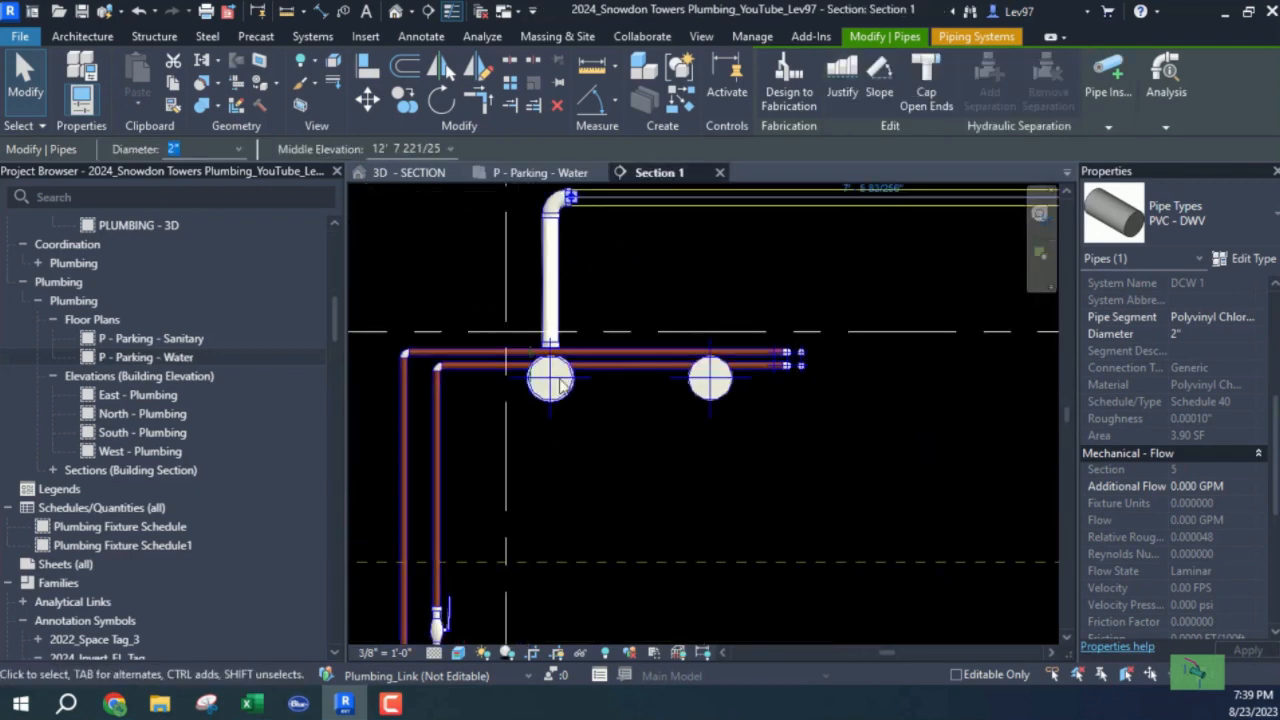
scroll(560, 390, "down", 4)
middle_click_drag(603, 477, 617, 567)
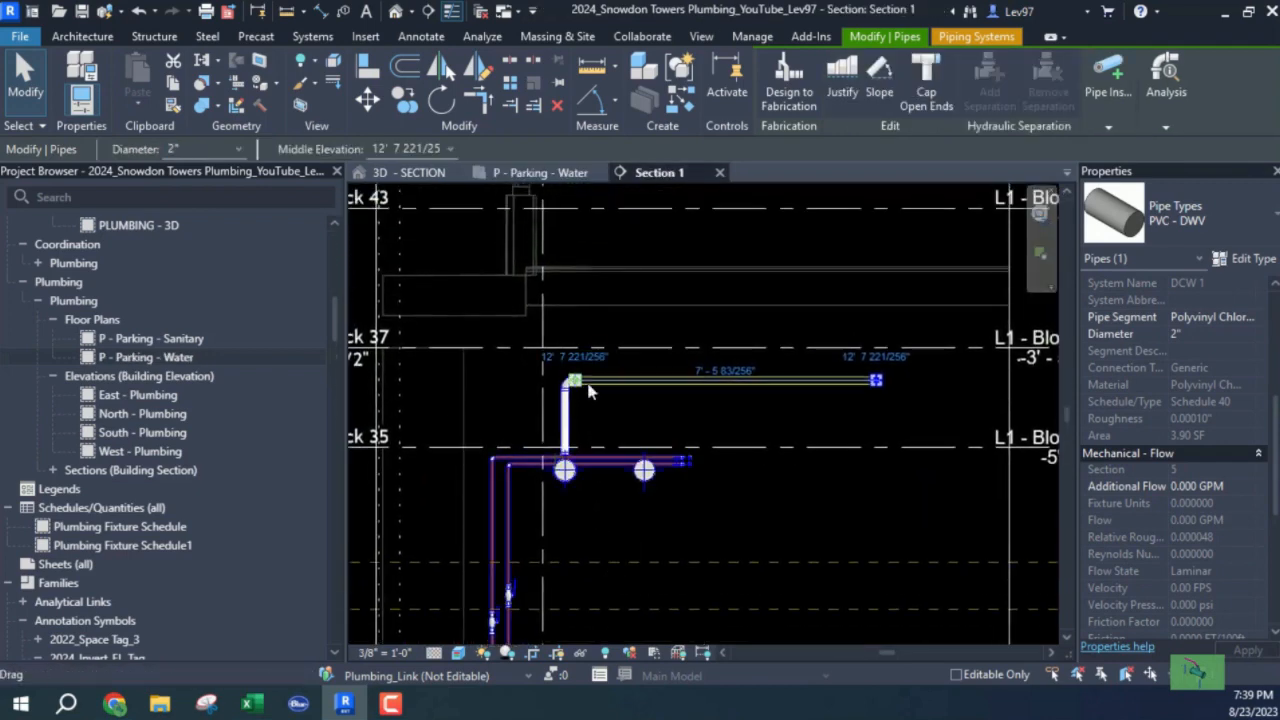
scroll(578, 396, "up", 5)
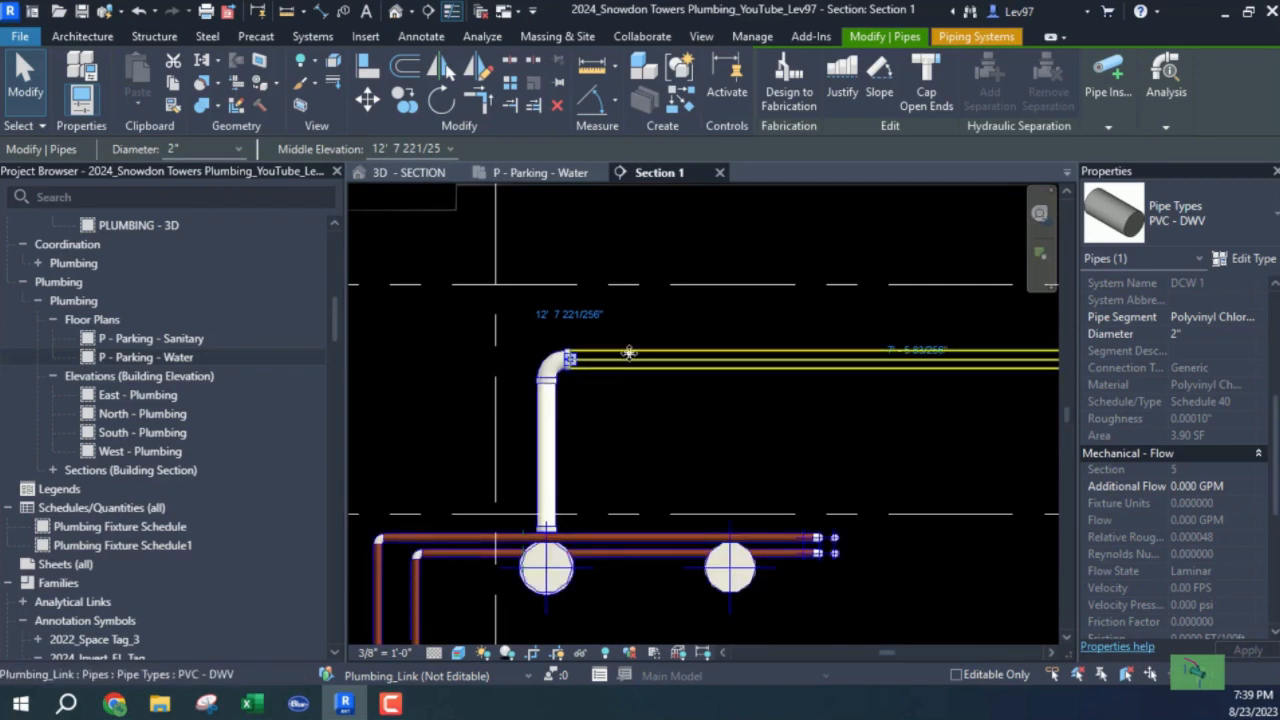
left_click_drag(629, 356, 650, 212)
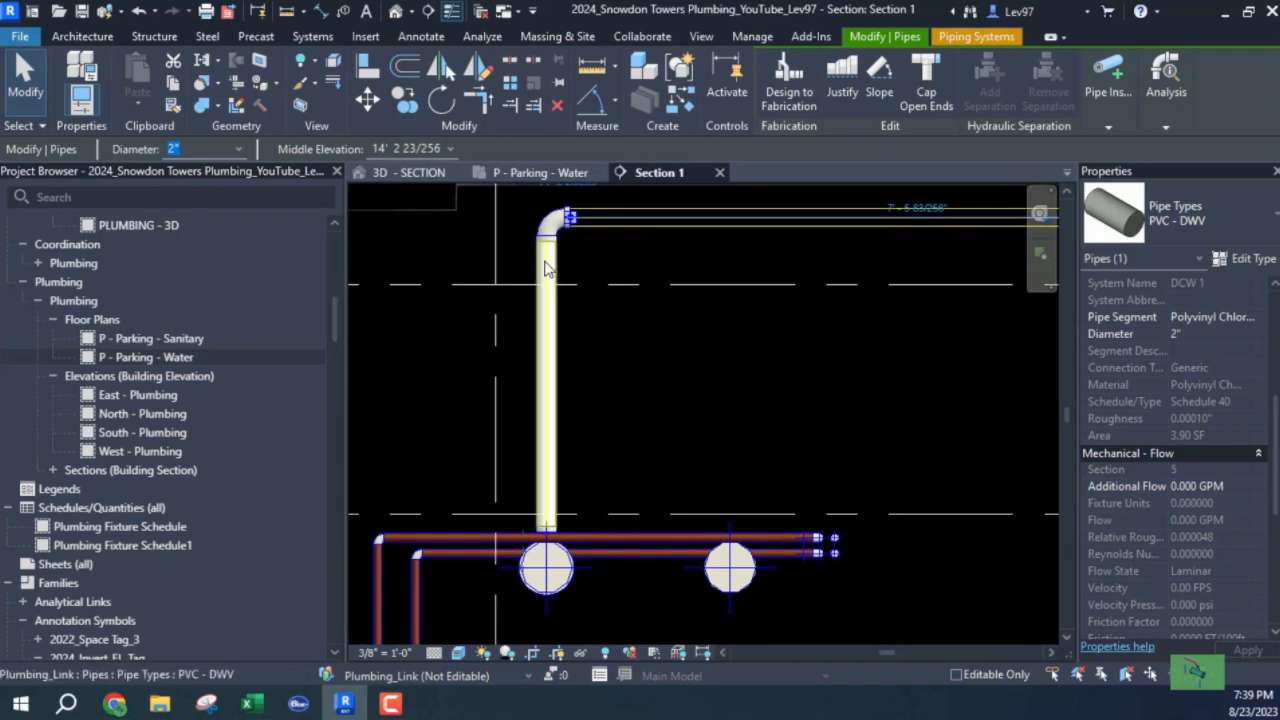
left_click_drag(667, 219, 666, 388)
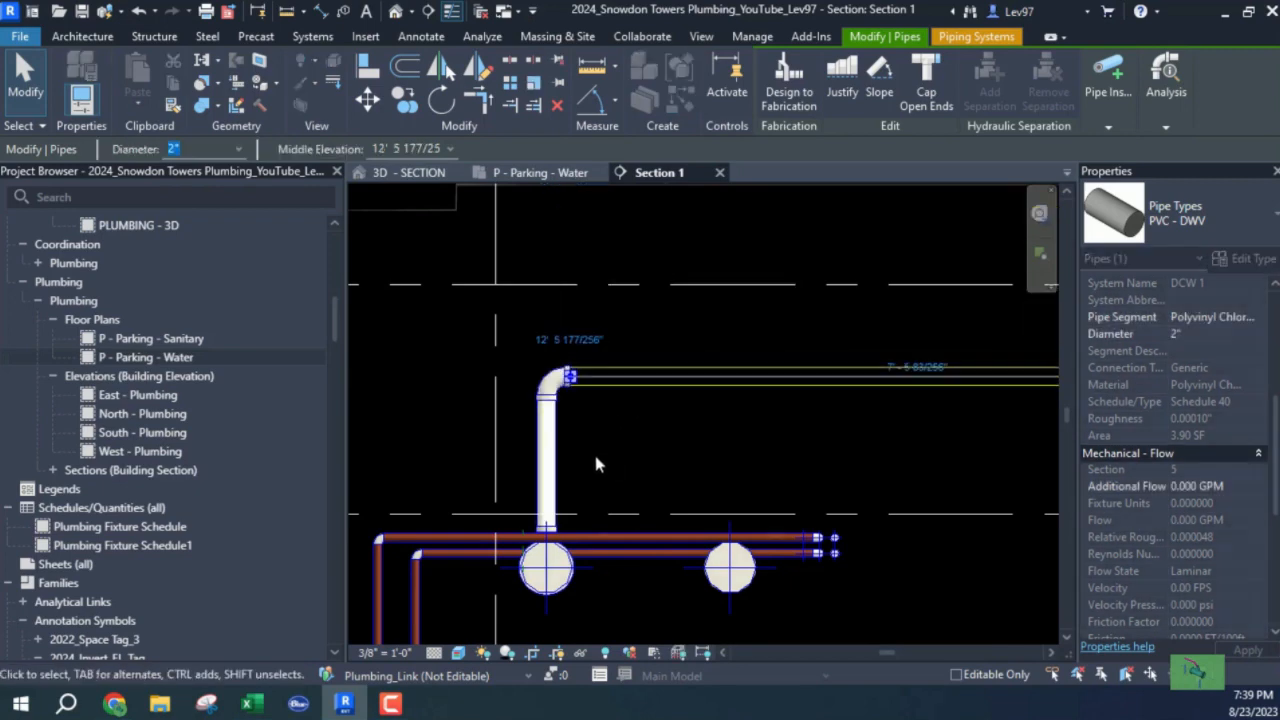
middle_click_drag(679, 440, 497, 470)
scroll(503, 460, "down", 2)
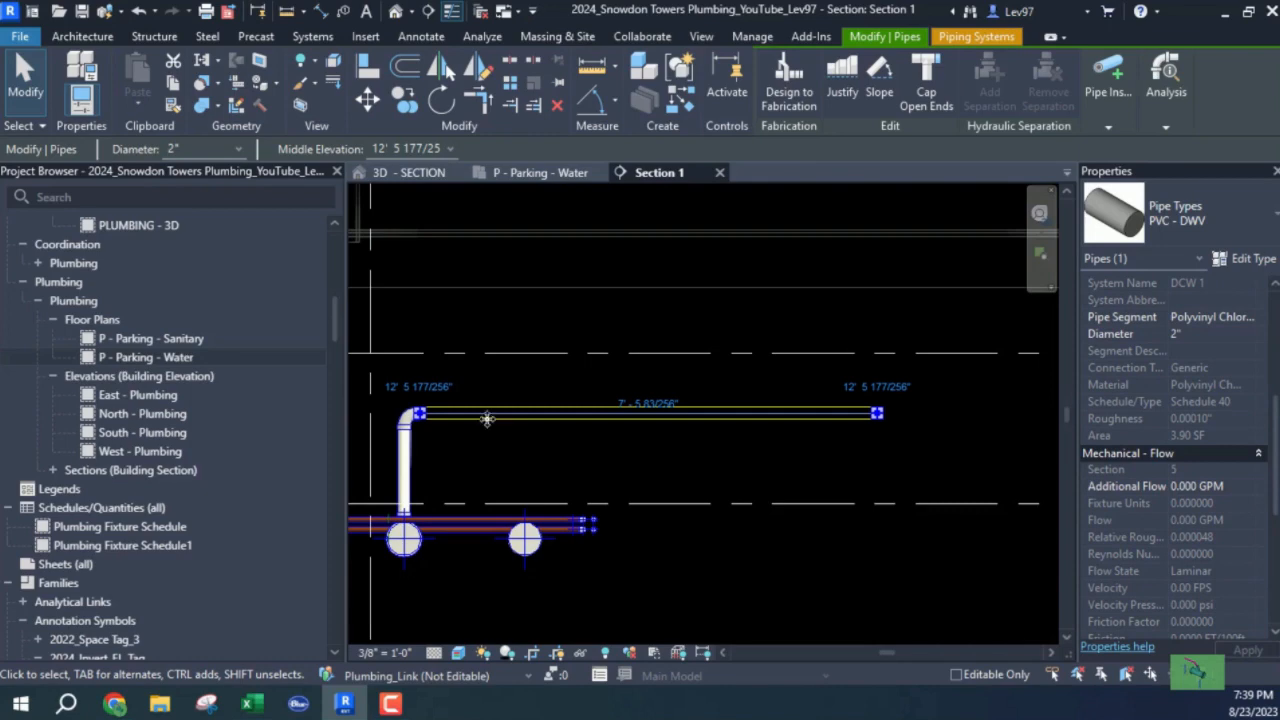
left_click_drag(486, 414, 489, 471)
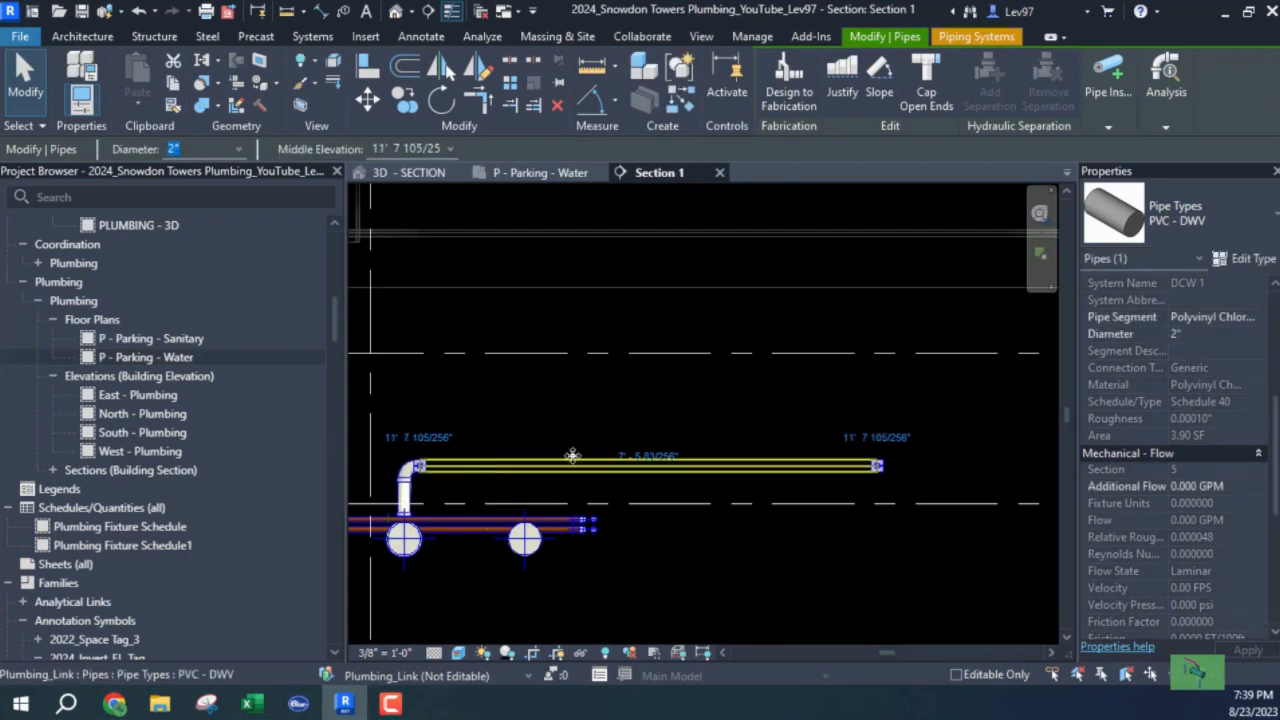
Step: Shift the 2" branch pipe closer to the 6" loop's elbow in the P - Parking - Water plan
left_click(540, 172)
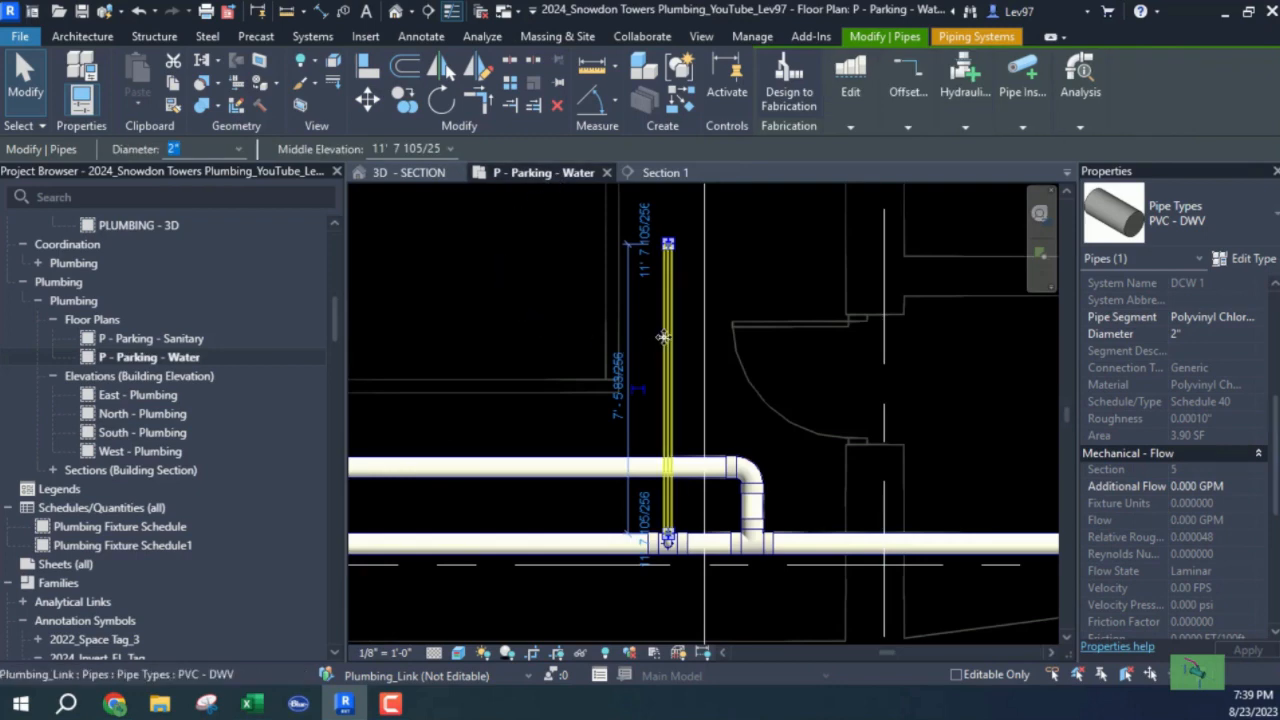
mouse_move(665, 340)
left_mouse_down()
mouse_move(700, 340)
mouse_move(657, 345)
mouse_move(688, 341)
left_mouse_up()
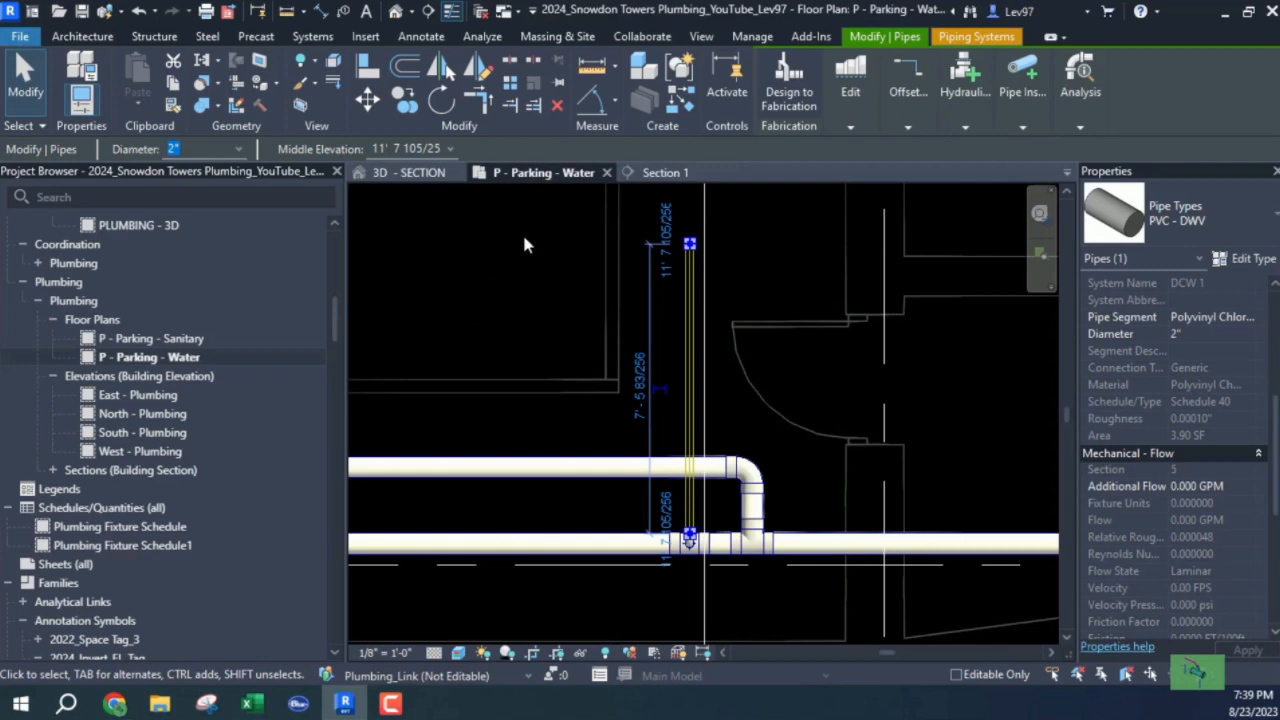
key("v")
key("g")
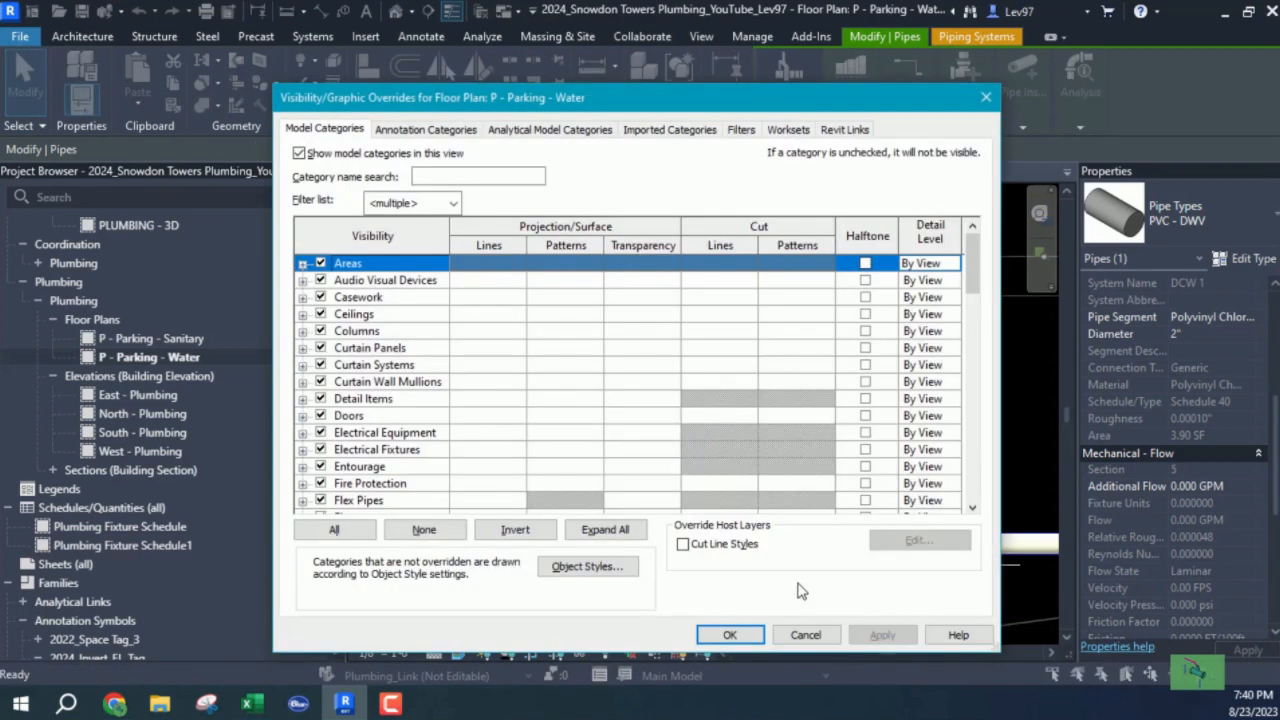
left_click(805, 634)
left_click(409, 174)
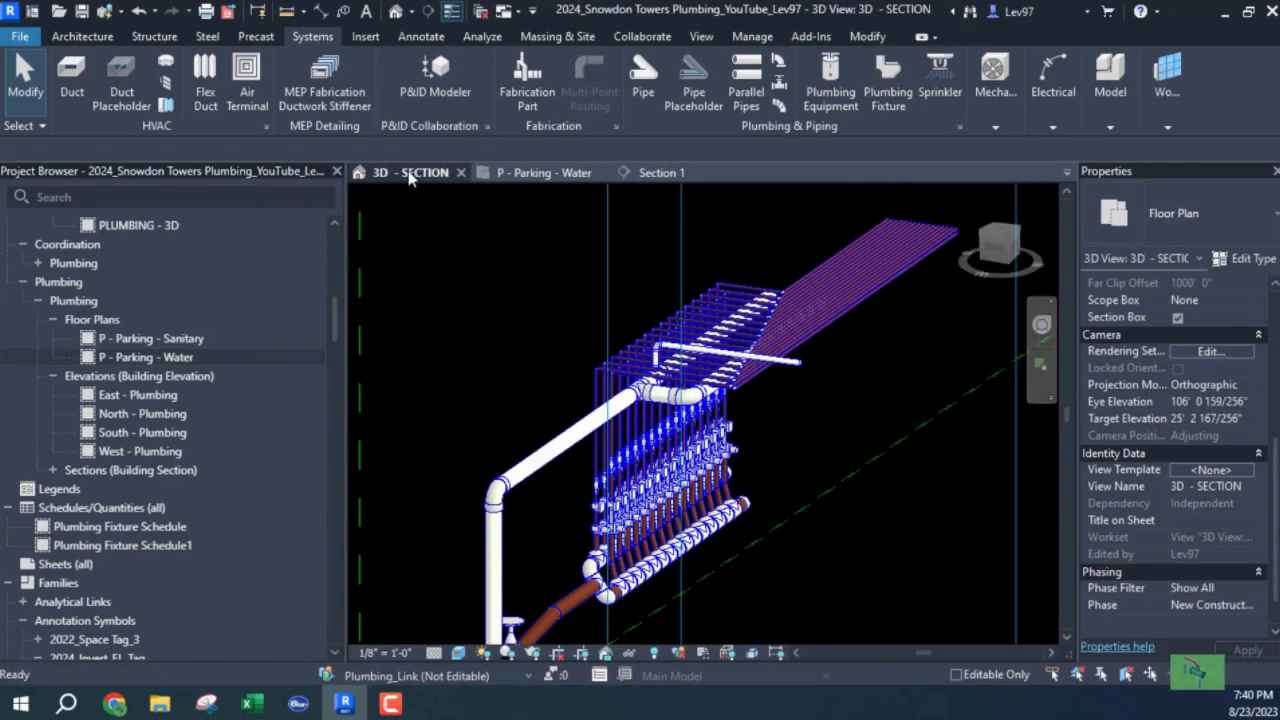
scroll(512, 425, "up", 2)
scroll(640, 400, "up", 4)
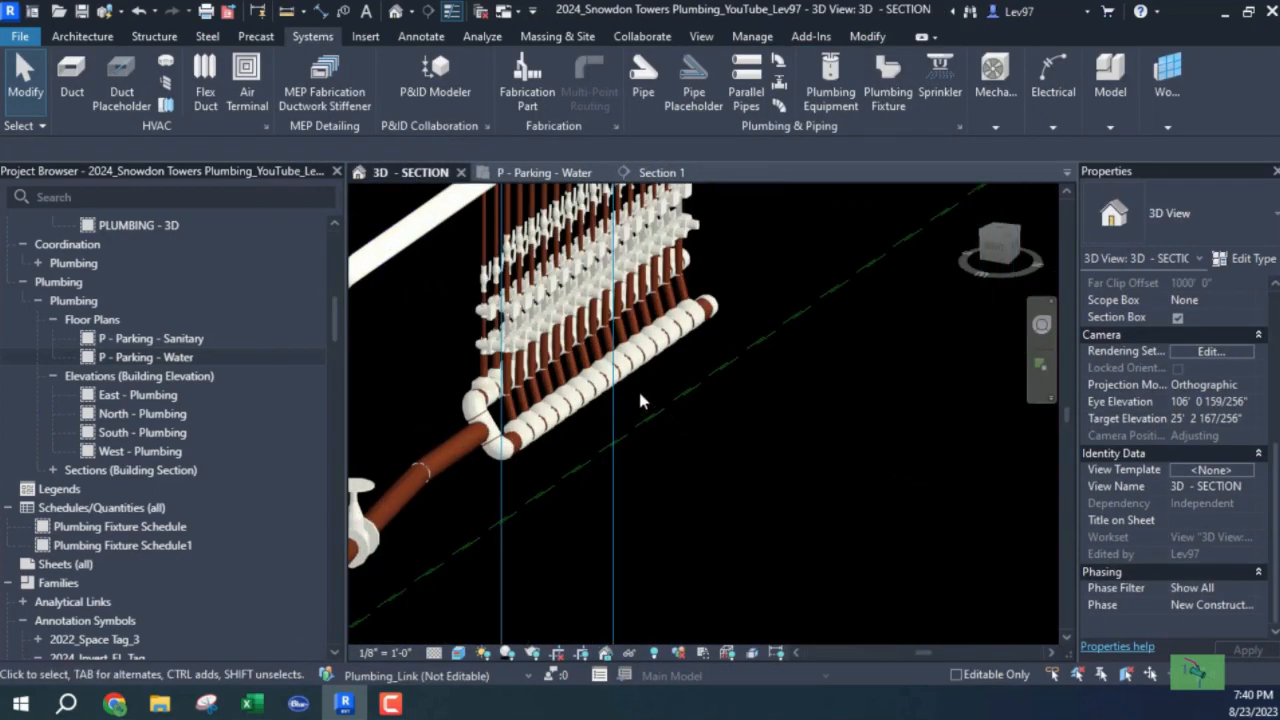
scroll(540, 466, "up", 1)
middle_click_drag(608, 467, 576, 541)
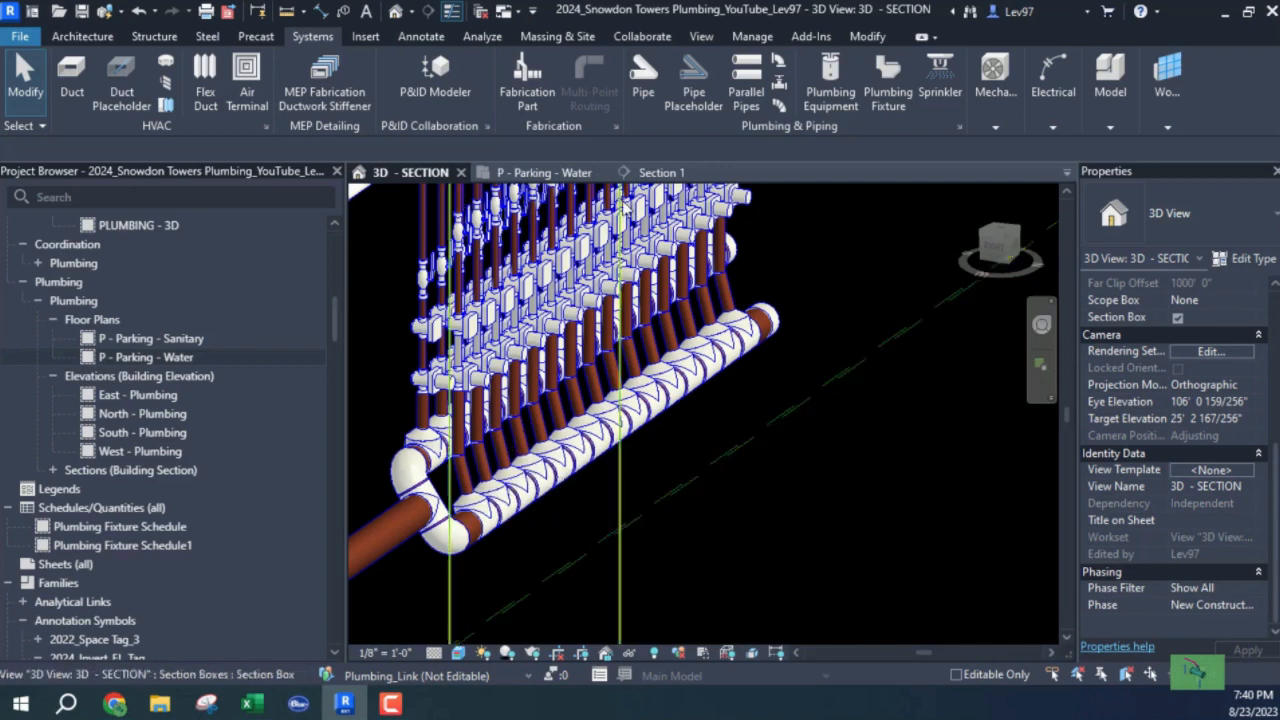
Step: Try to copy the 2" branch pipe in the P - Parking - Water plan and undo the accidental shift of its tee
left_click(548, 174)
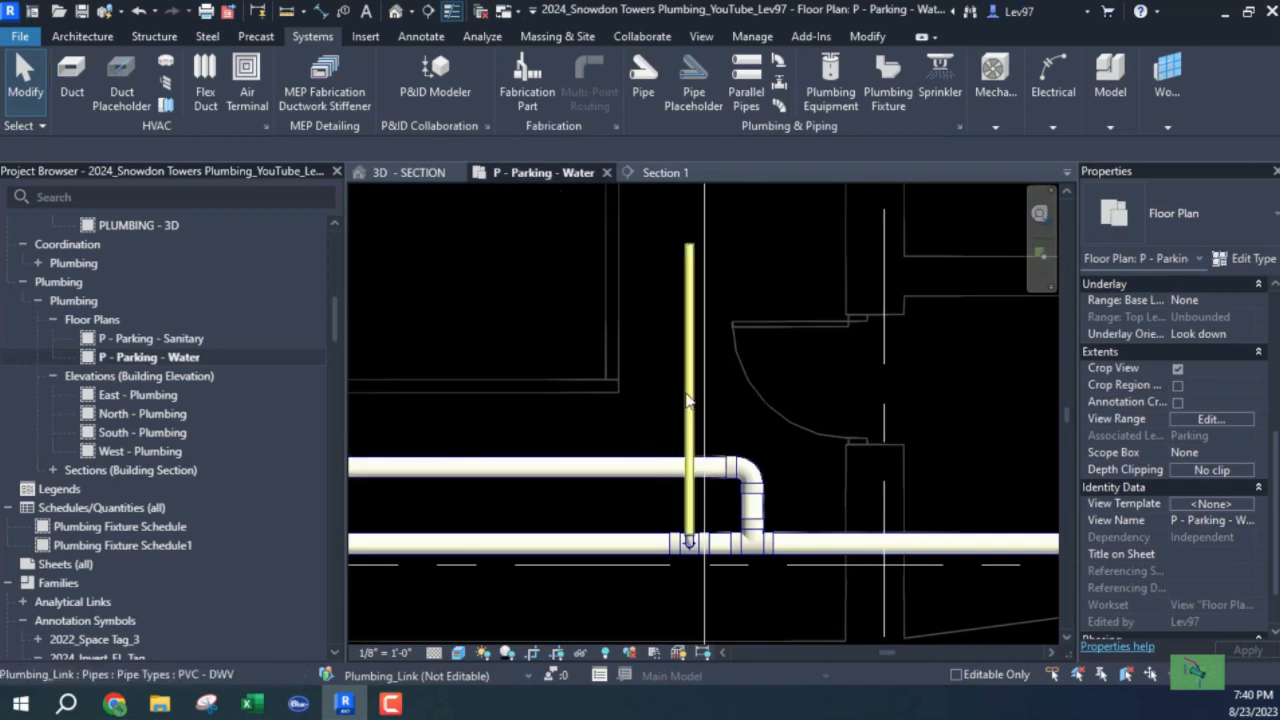
left_click(651, 397)
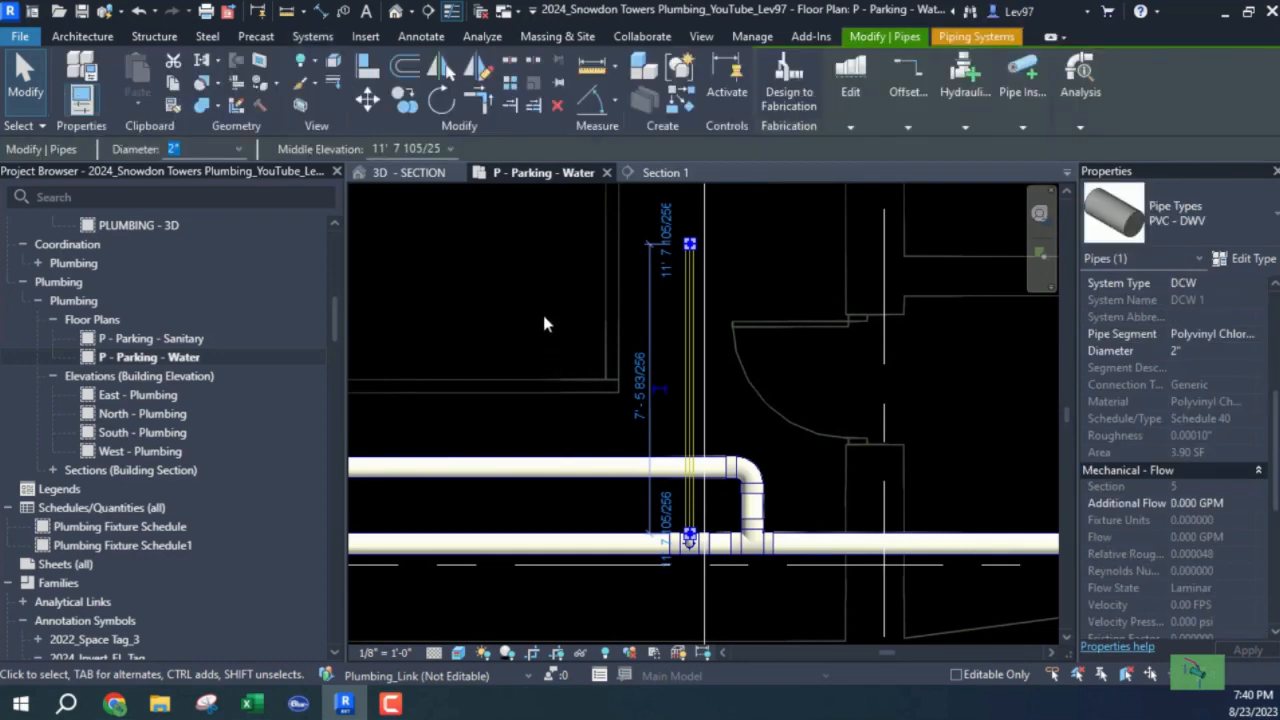
left_click(405, 104)
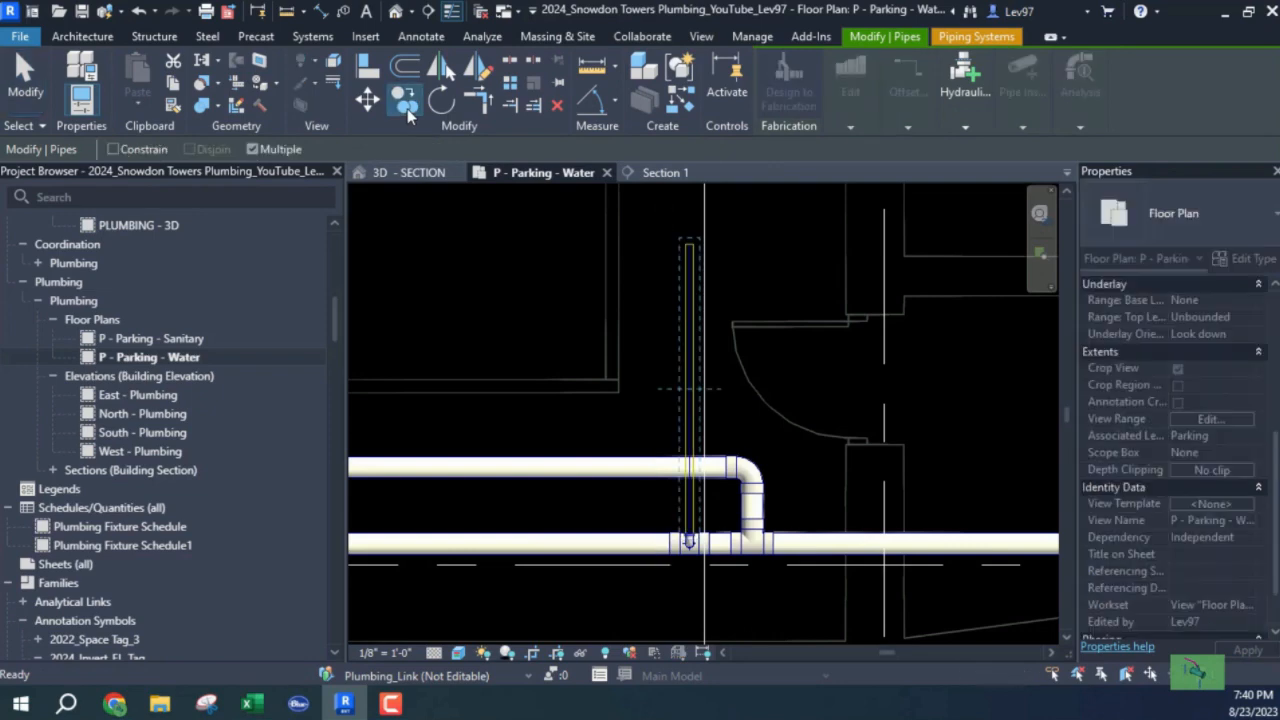
left_click(561, 305)
key("Escape")
key("Escape")
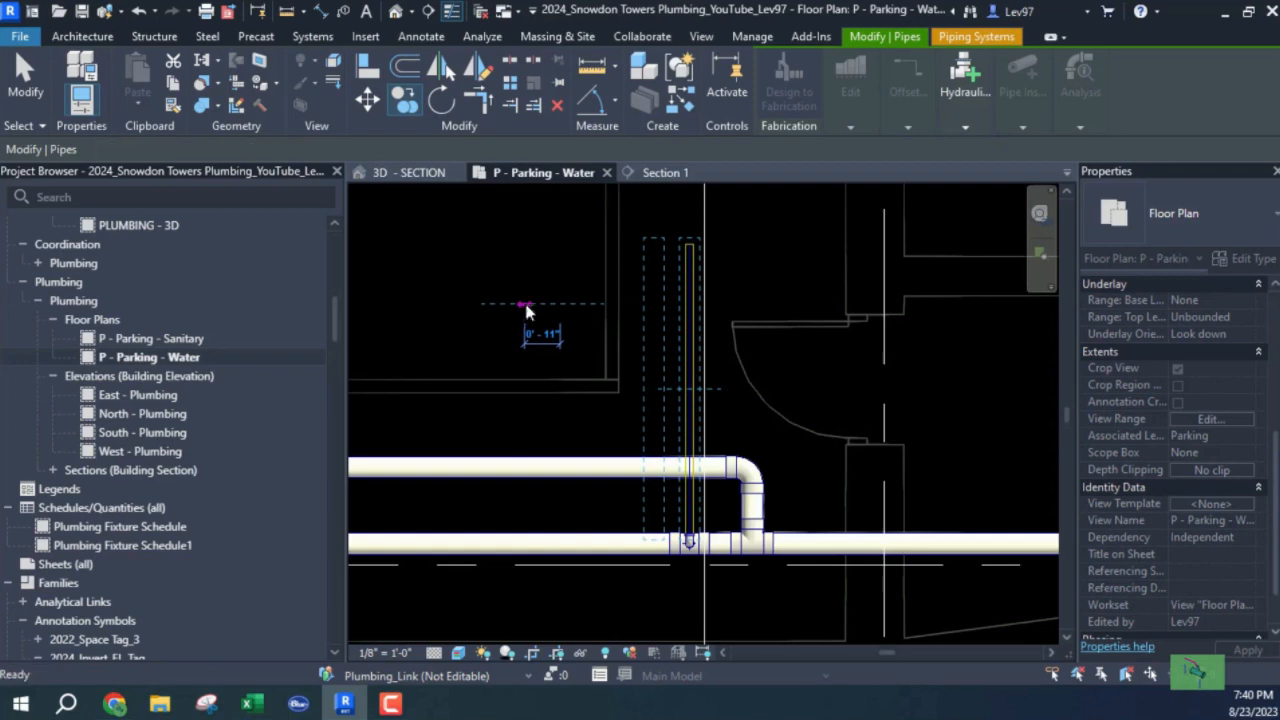
left_click(686, 545)
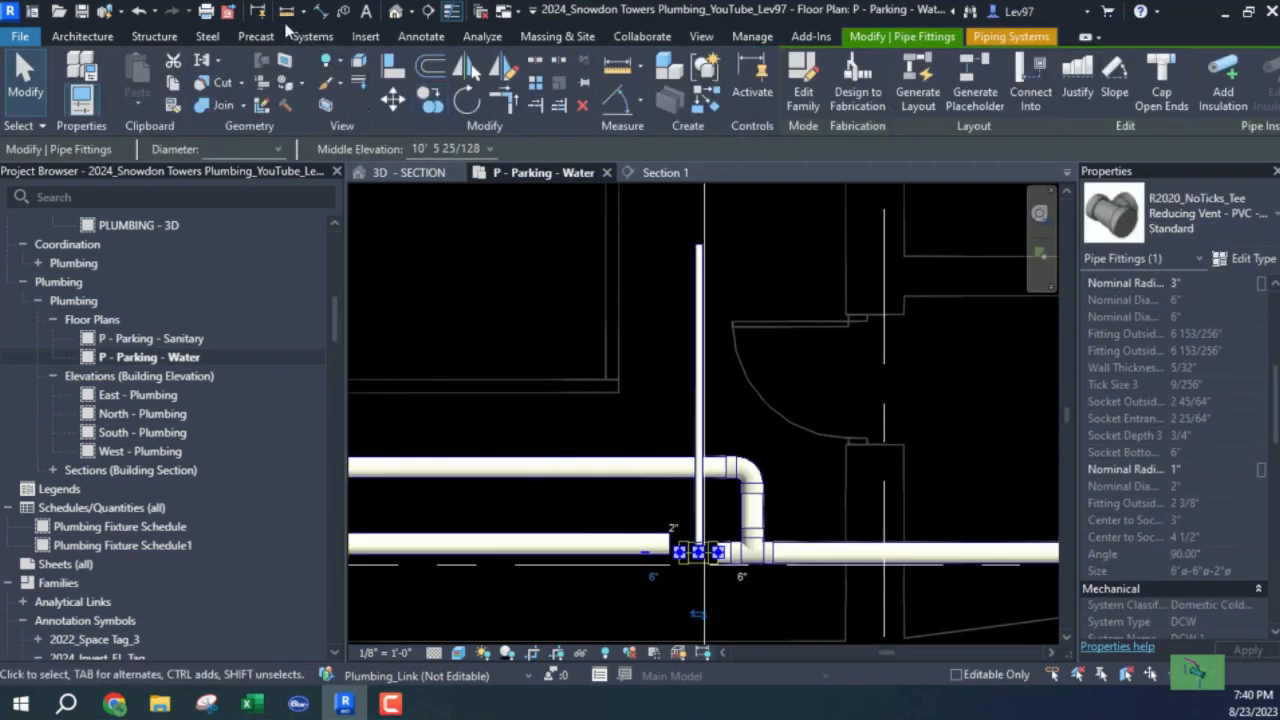
left_click(139, 15)
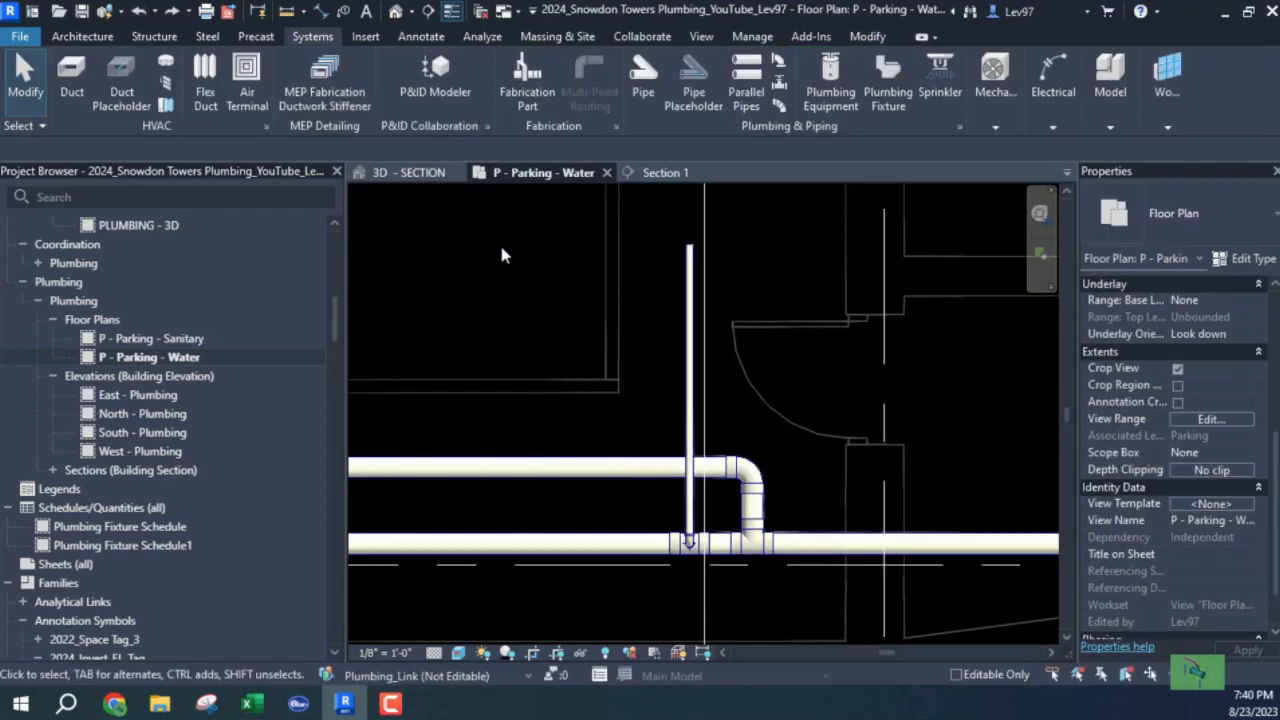
left_click(663, 172)
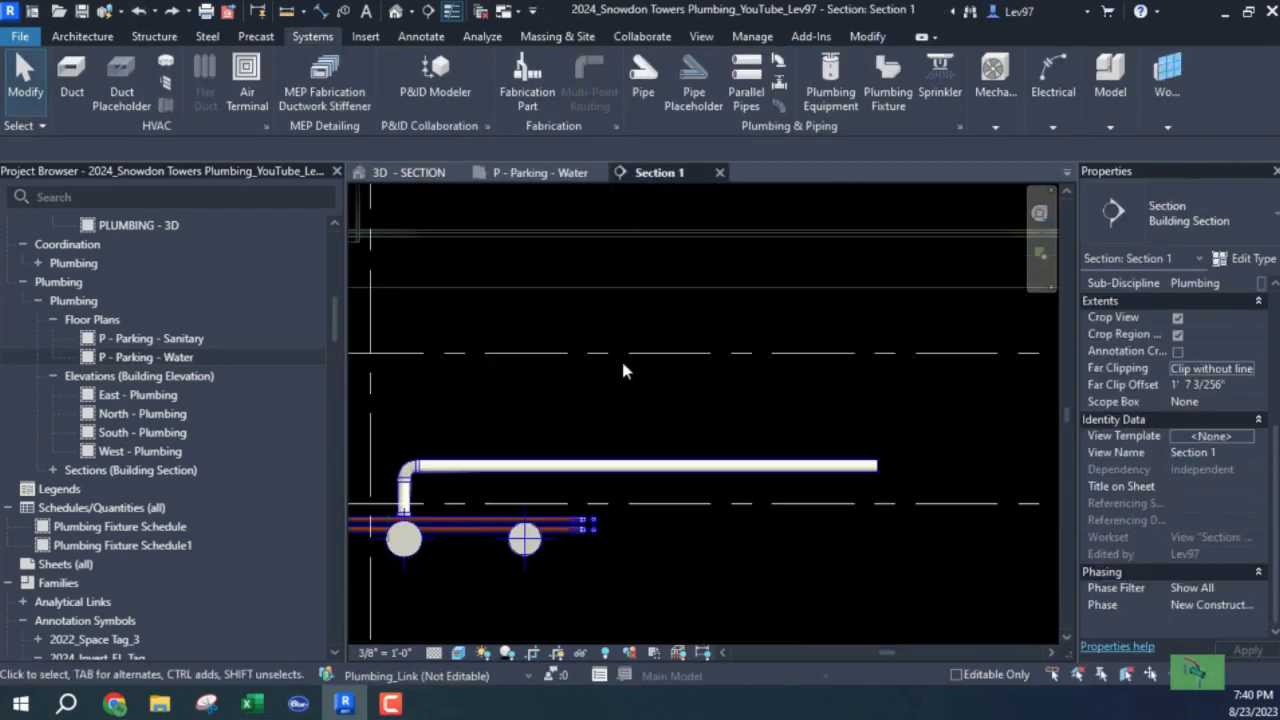
middle_click_drag(774, 323, 830, 289)
scroll(694, 328, "up", 1)
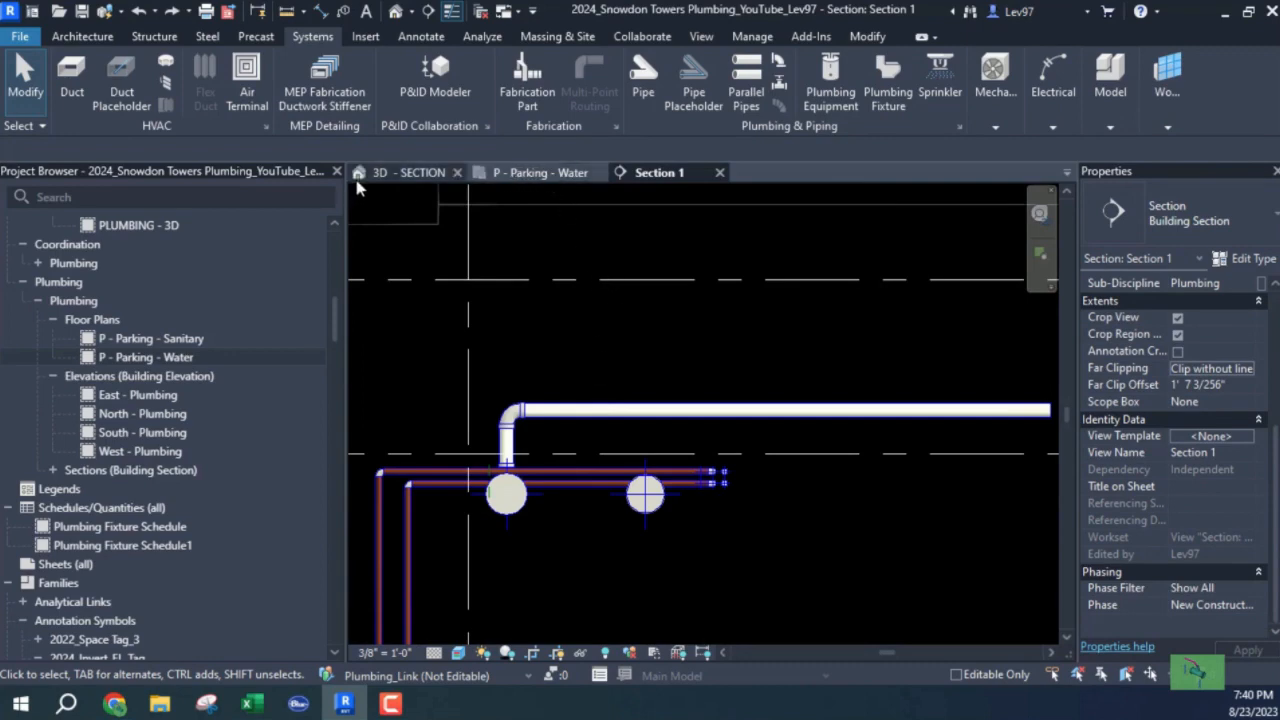
Step: Hide the linked model Snowdon Towers Sample Plumbing.rvt in the 3D - SECTION view
left_click(415, 174)
scroll(830, 285, "up", 3)
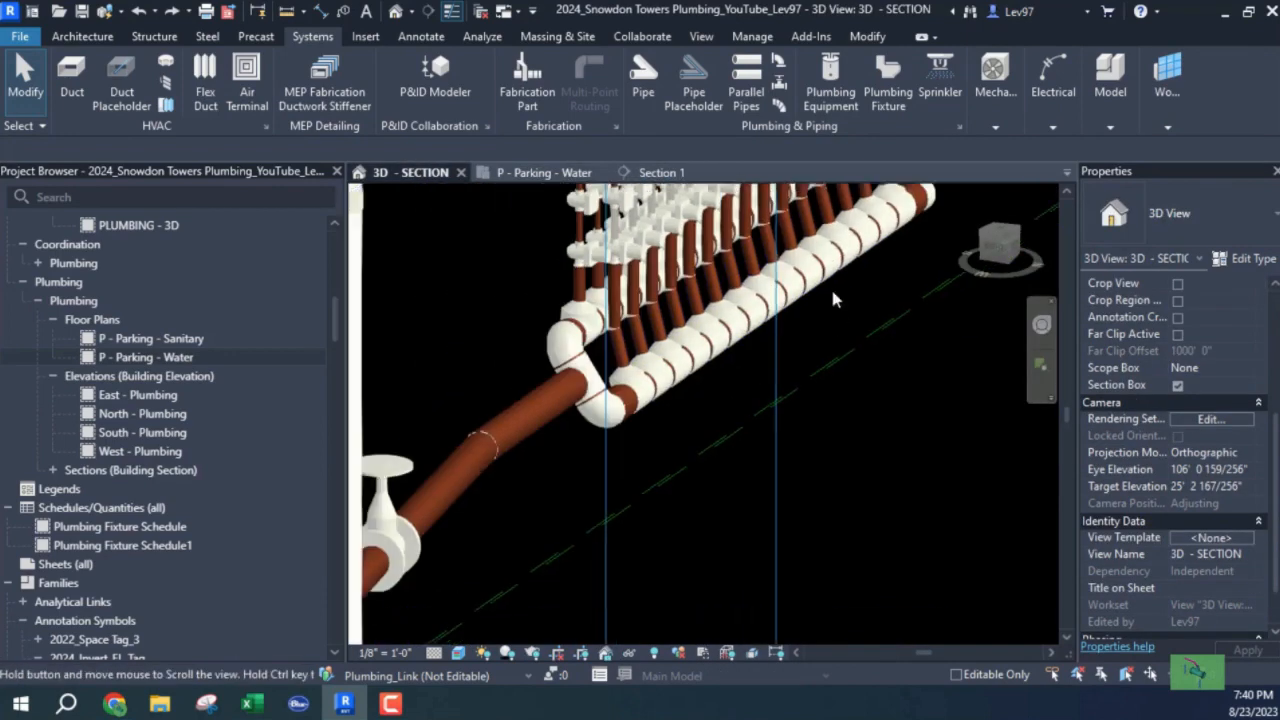
scroll(706, 390, "down", 4)
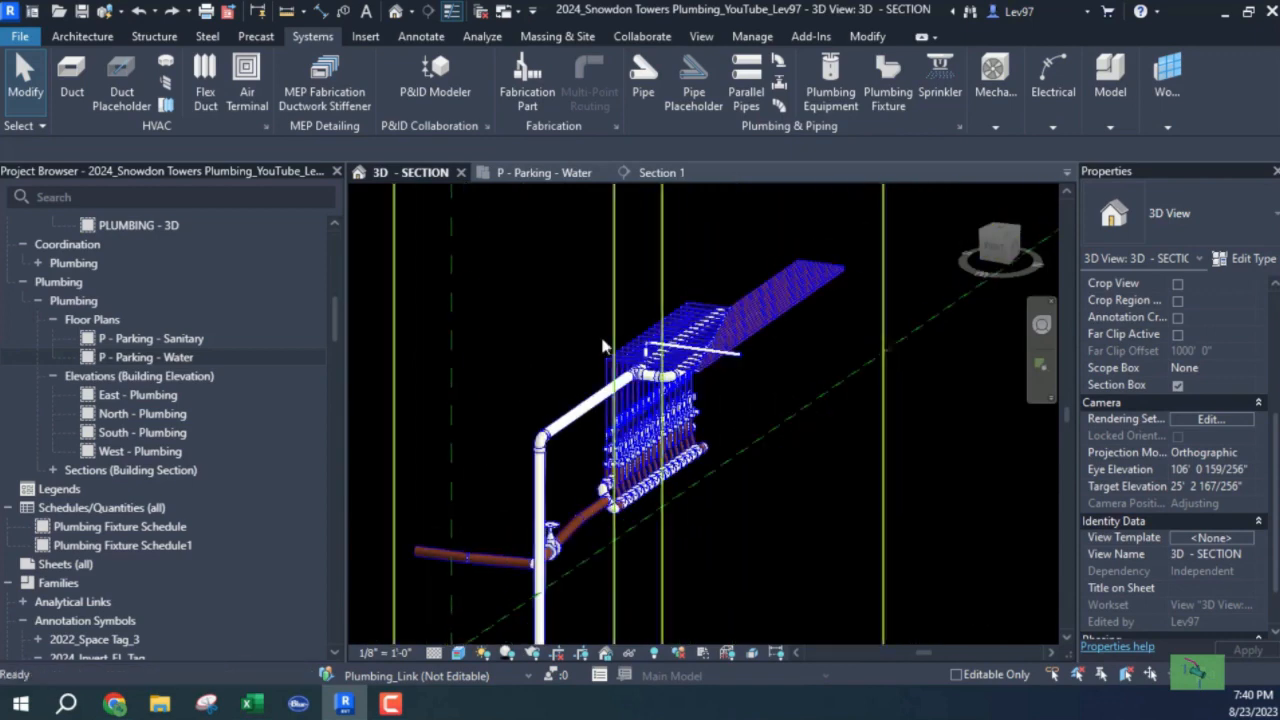
key("v")
key("g")
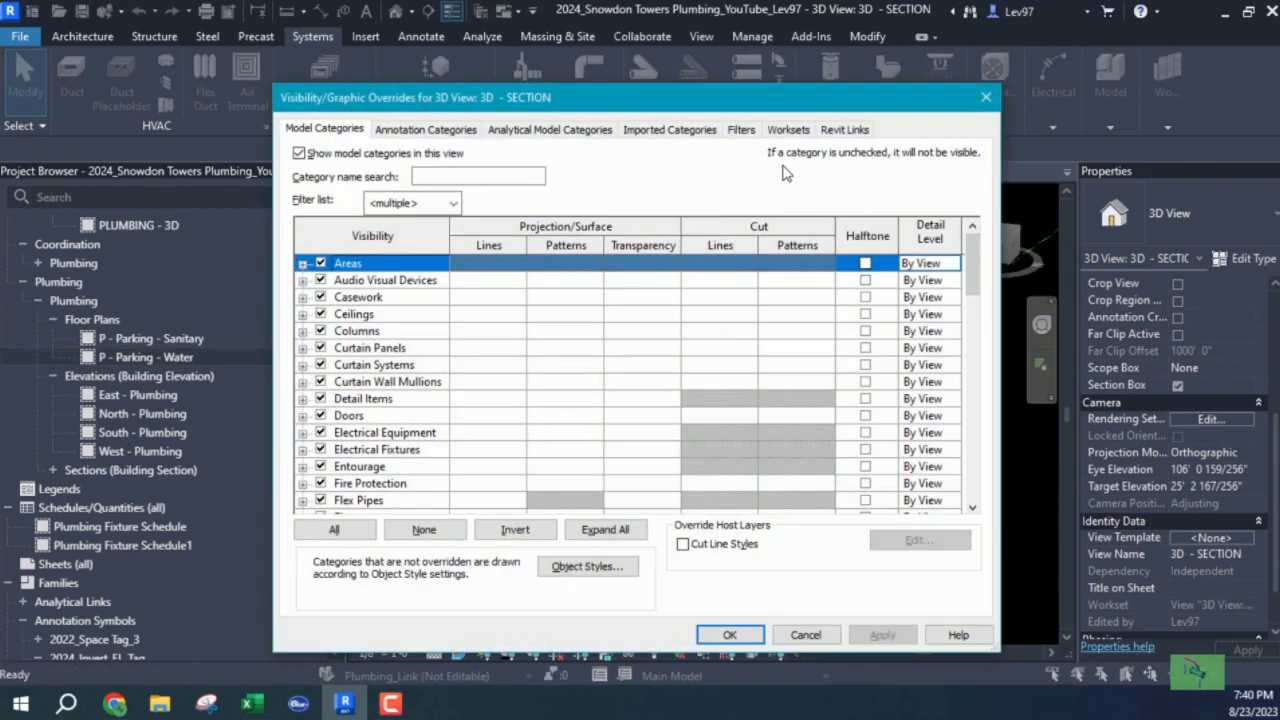
left_click(844, 129)
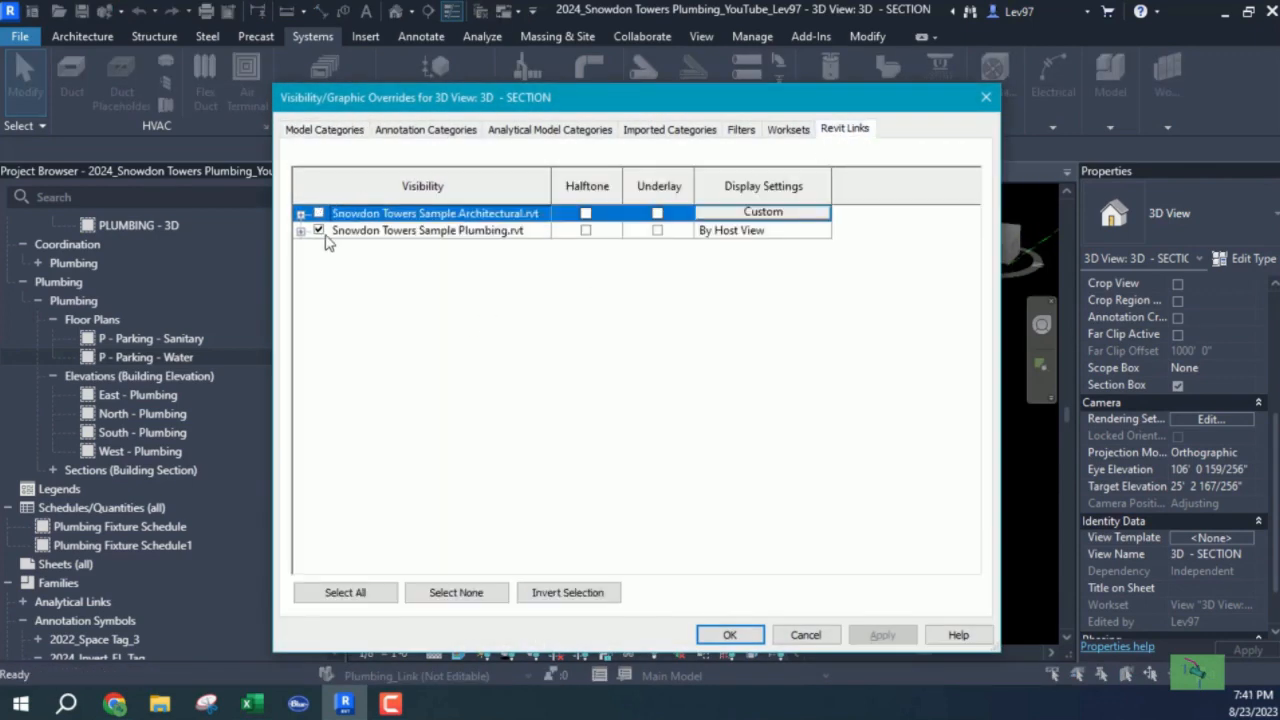
left_click(318, 231)
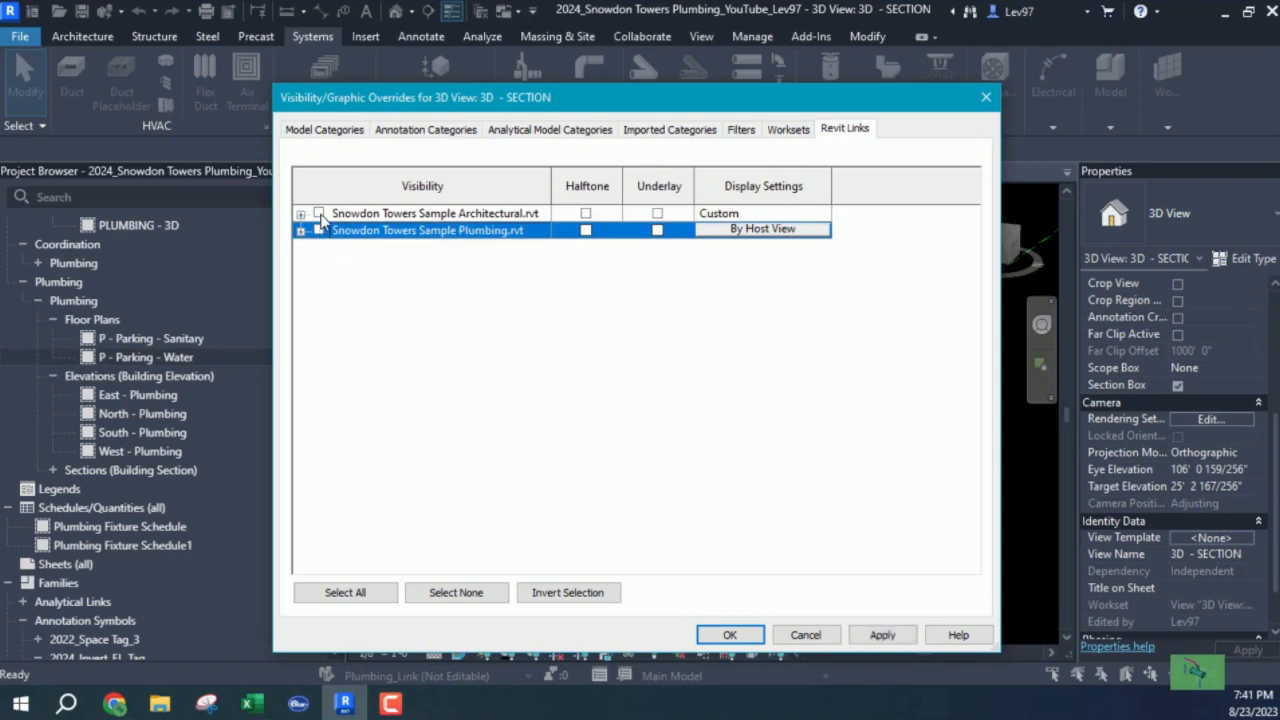
left_click(729, 634)
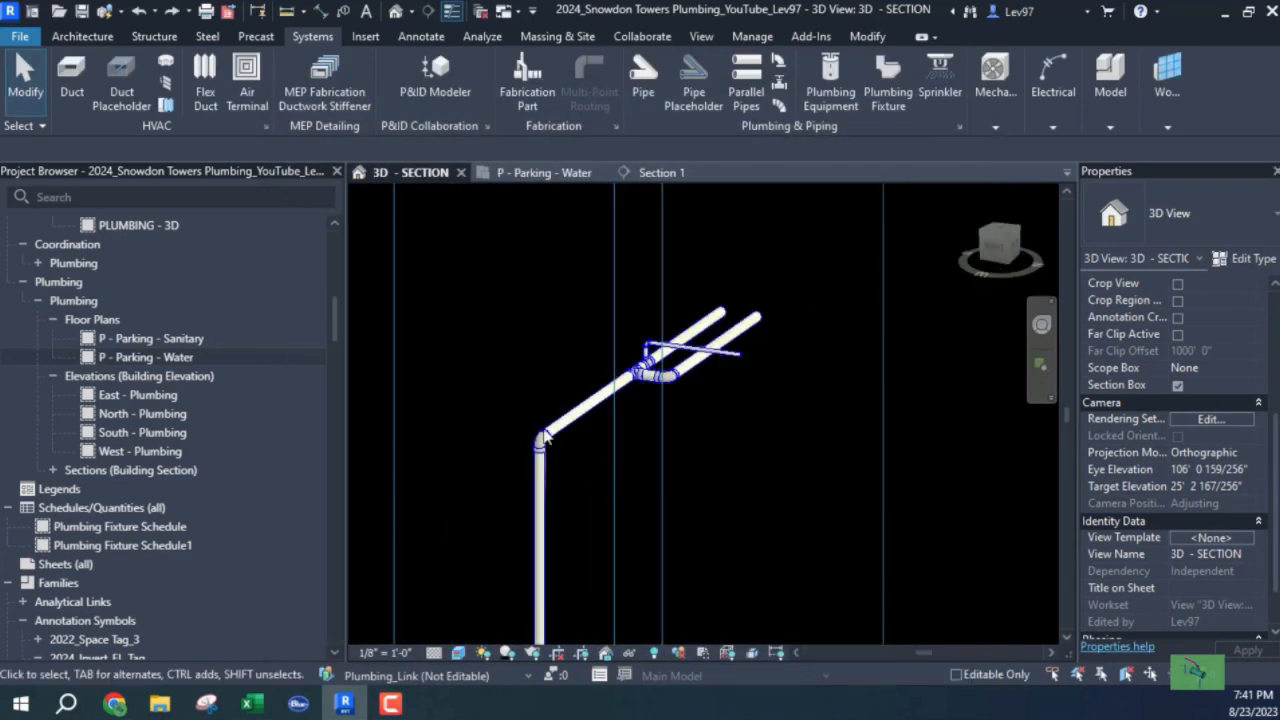
Step: Select the complete 2" branch in 3D, with its pipe, elbow, riser and tee on the 6" main, and show the selection in the P - Parking - Water plan
scroll(610, 345, "up", 8)
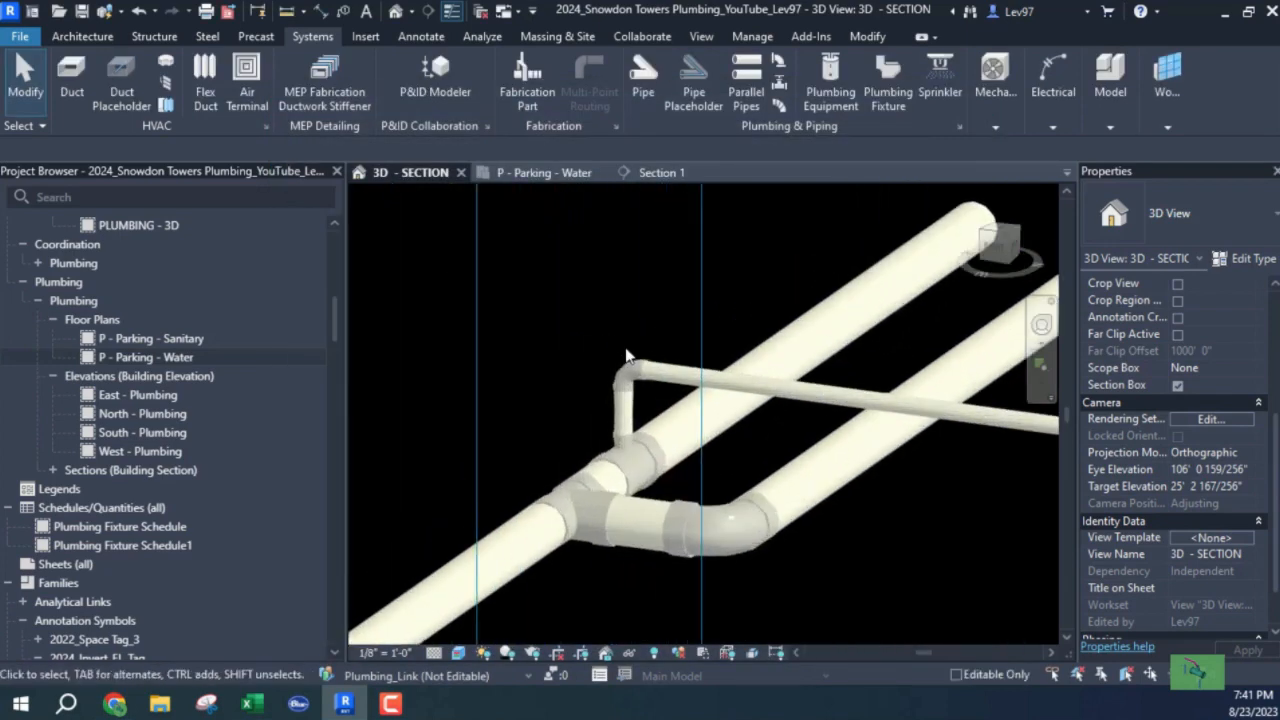
left_click(634, 378)
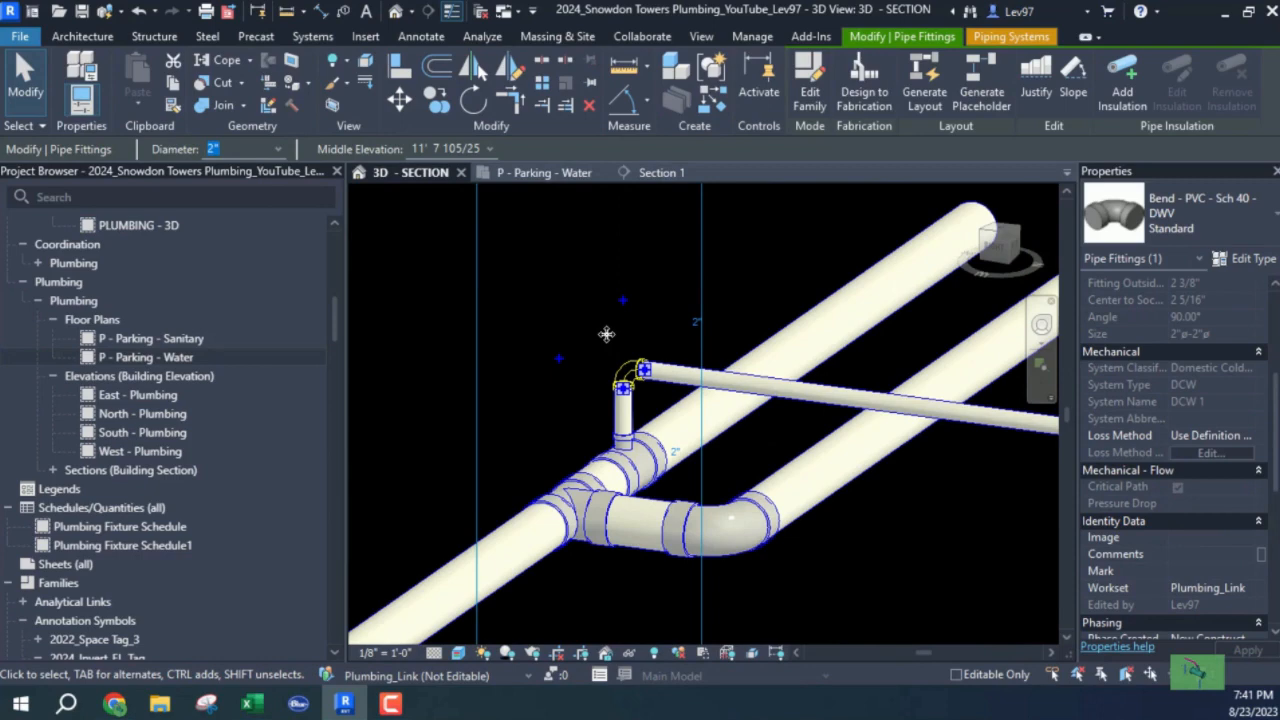
middle_click_drag(606, 334, 722, 474, "shift")
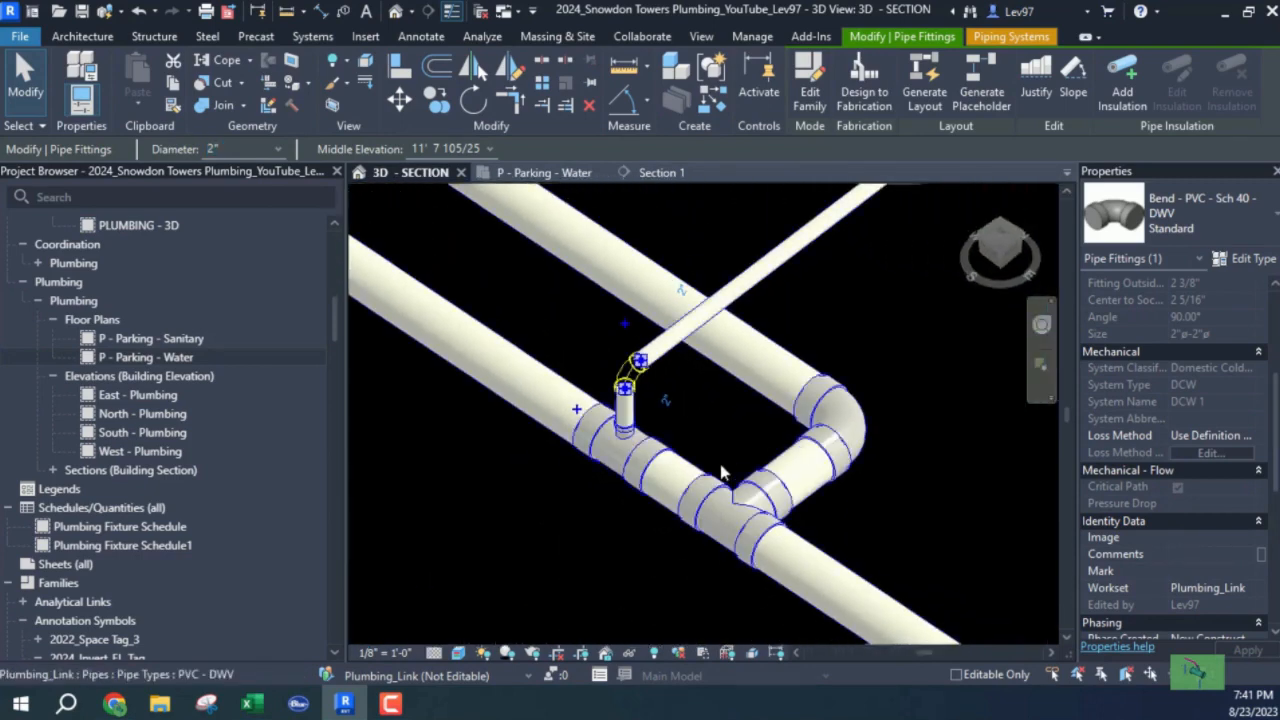
scroll(700, 474, "up", 3)
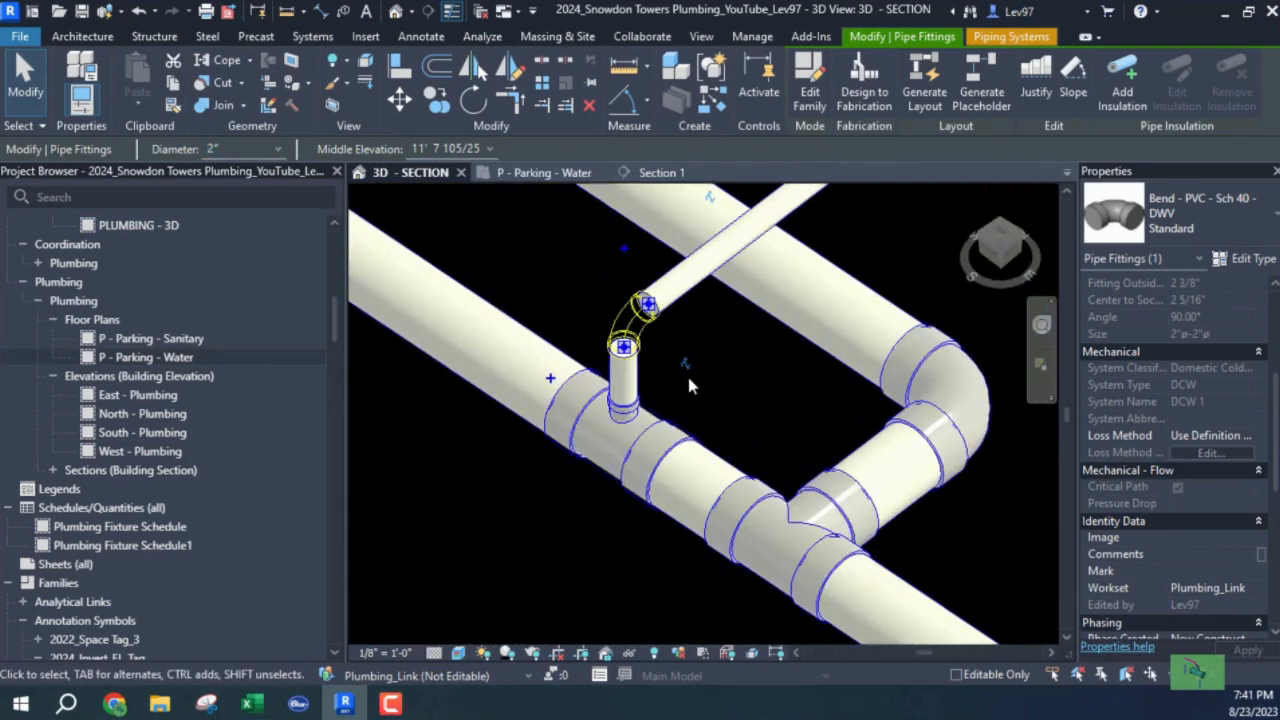
left_click(686, 372)
left_click_drag(697, 372, 588, 284)
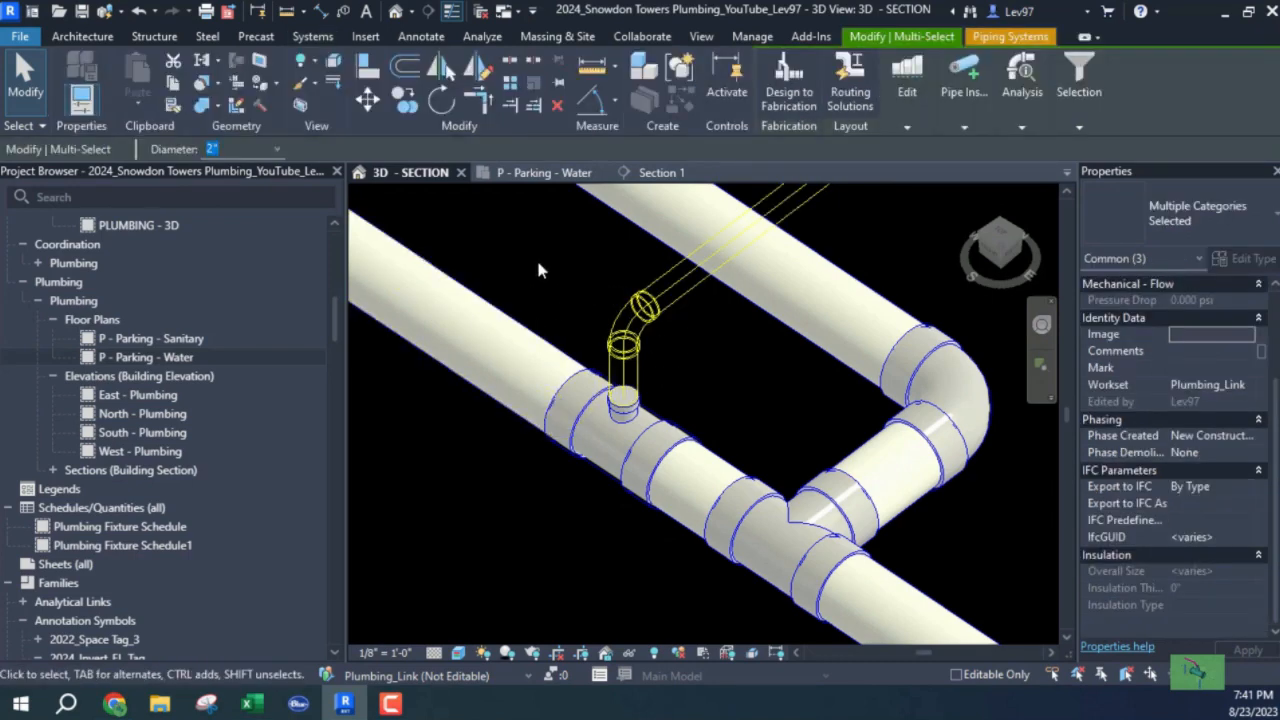
left_click_drag(530, 266, 706, 561)
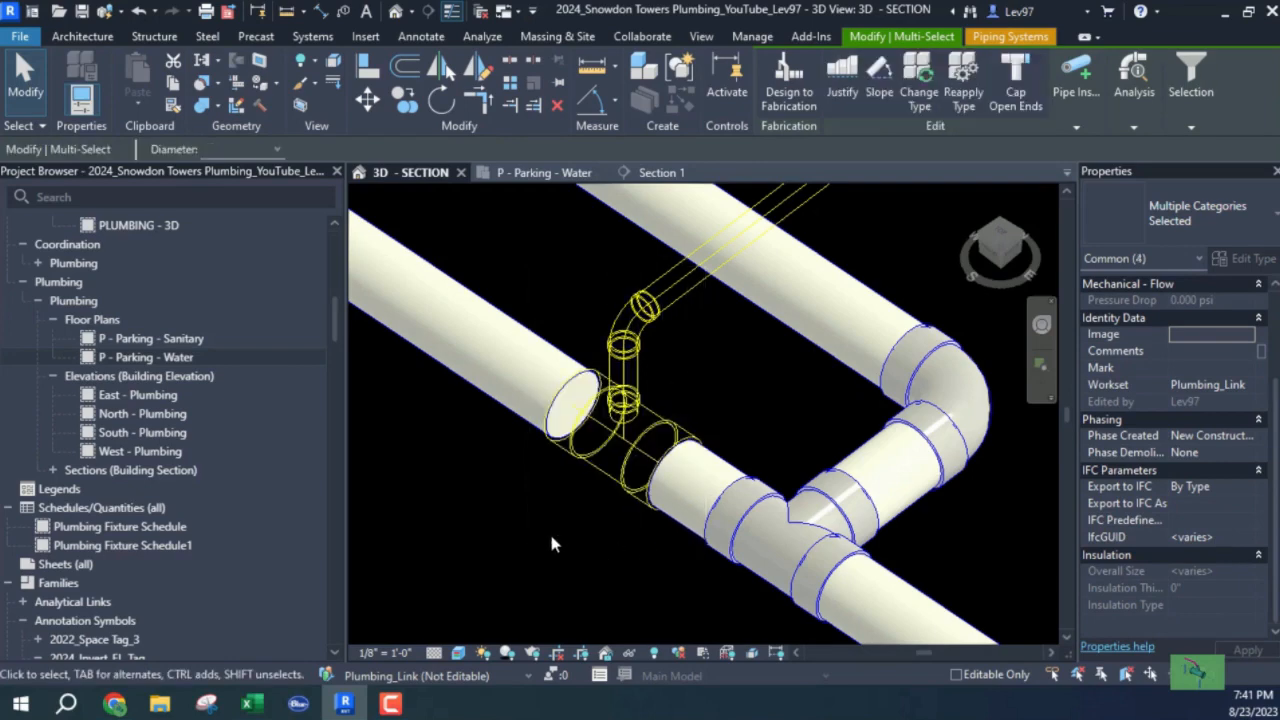
scroll(549, 536, "down", 2)
scroll(549, 545, "down", 2)
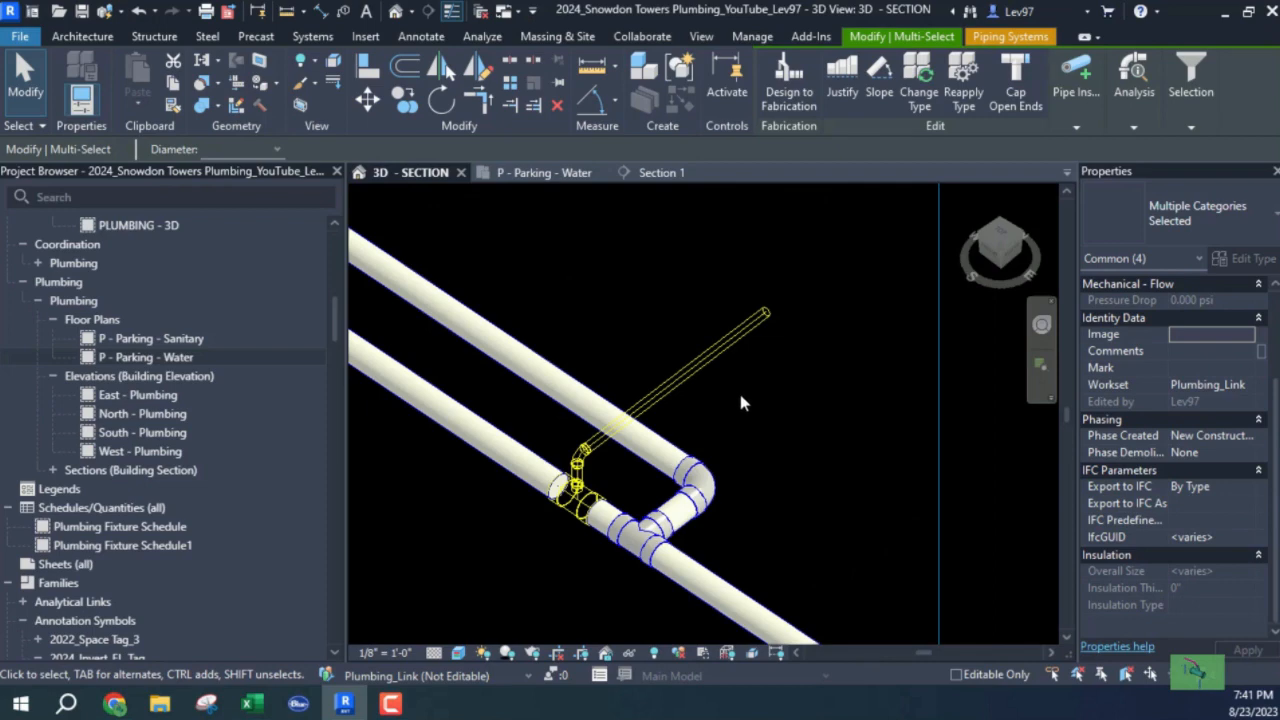
left_click(547, 174)
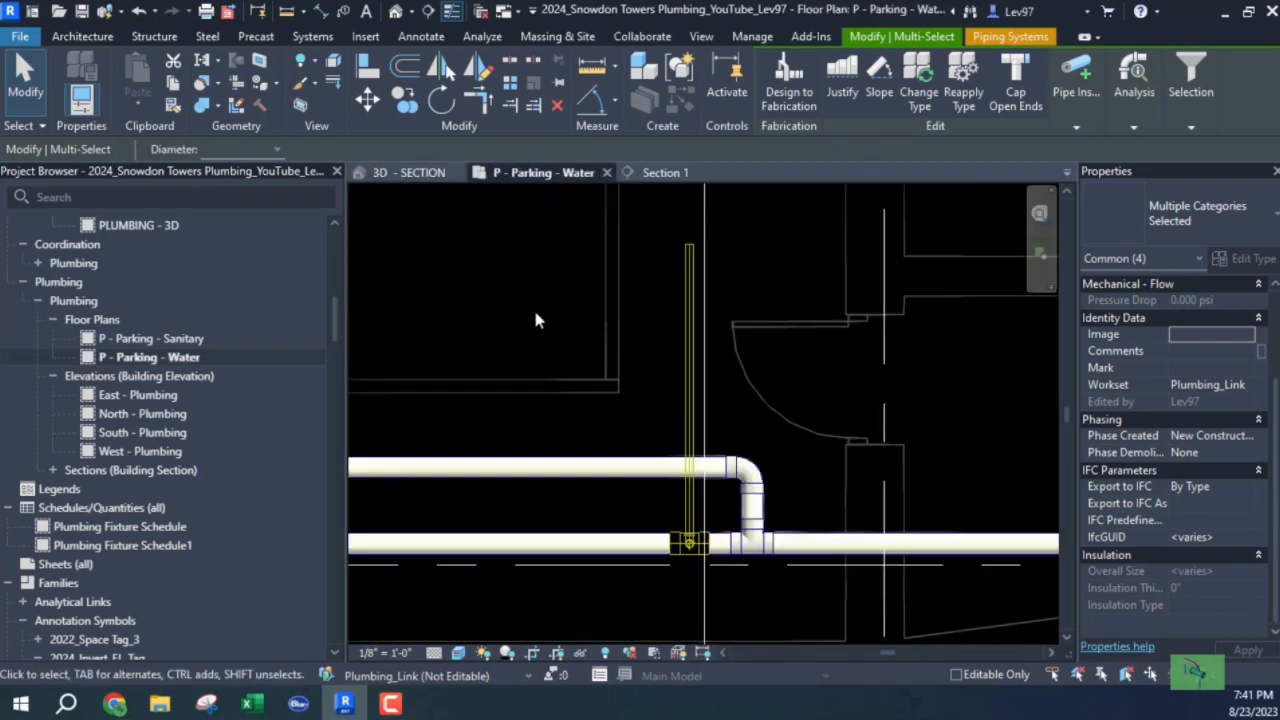
Step: Copy the selected 2" branch five times along the 6" main away from the loop's elbow, spacing the last two copies about 1'-4" and 1'-1"
left_click(405, 103)
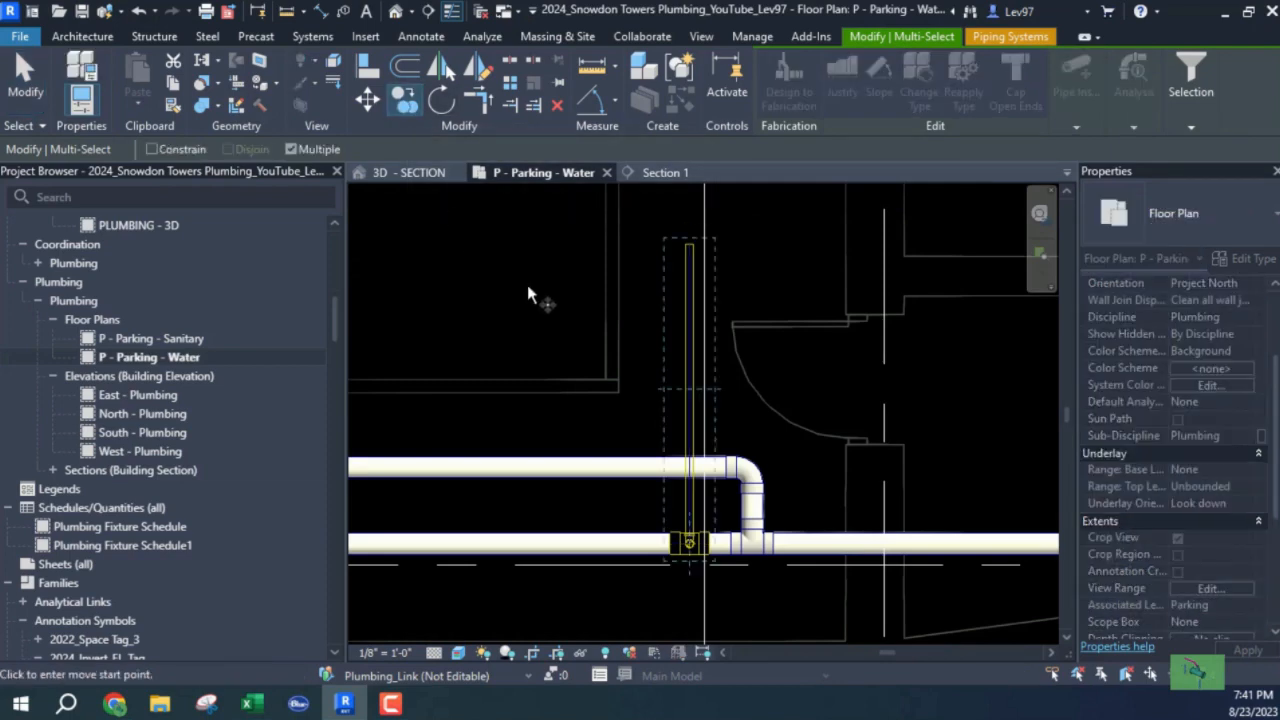
left_click(571, 257)
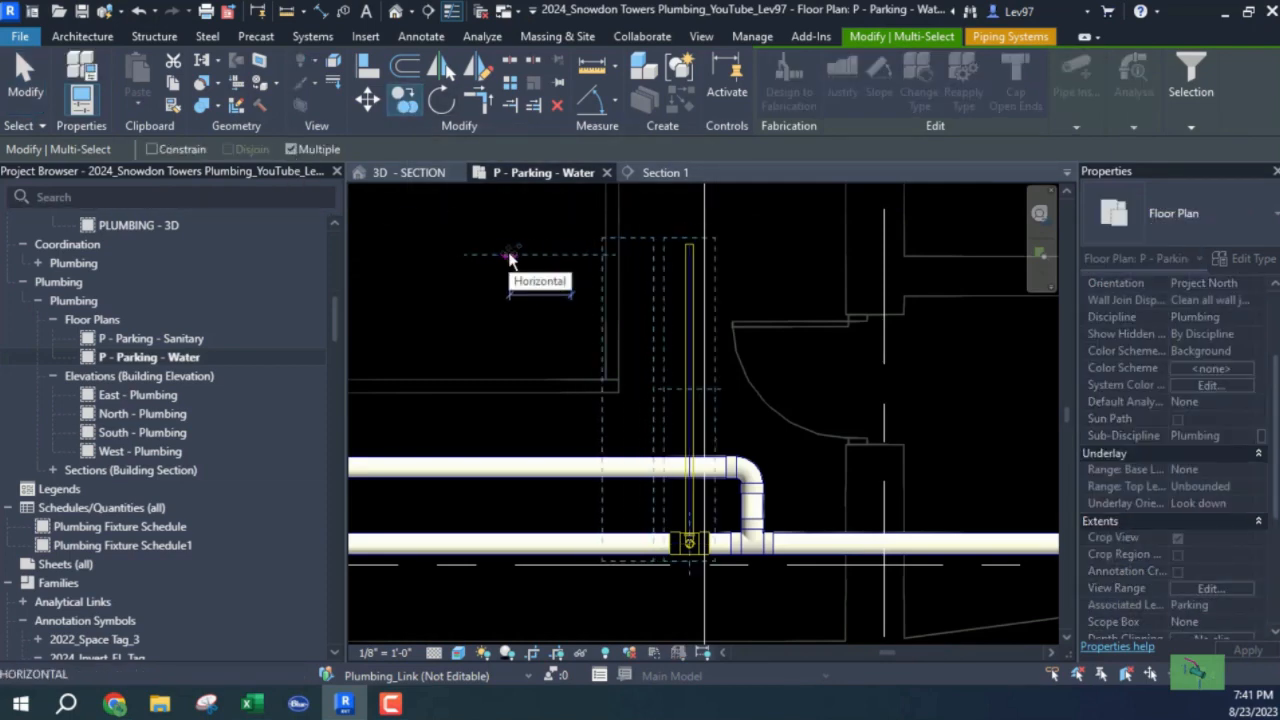
left_click(509, 257)
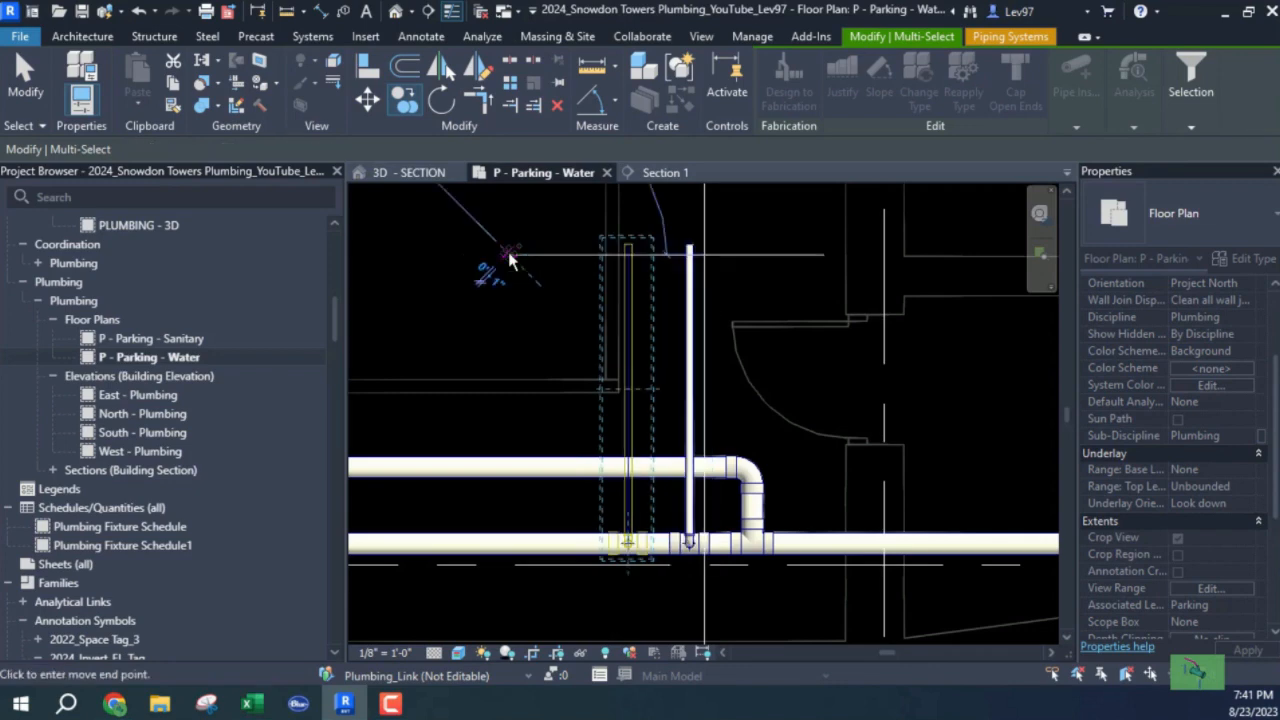
left_click(446, 258)
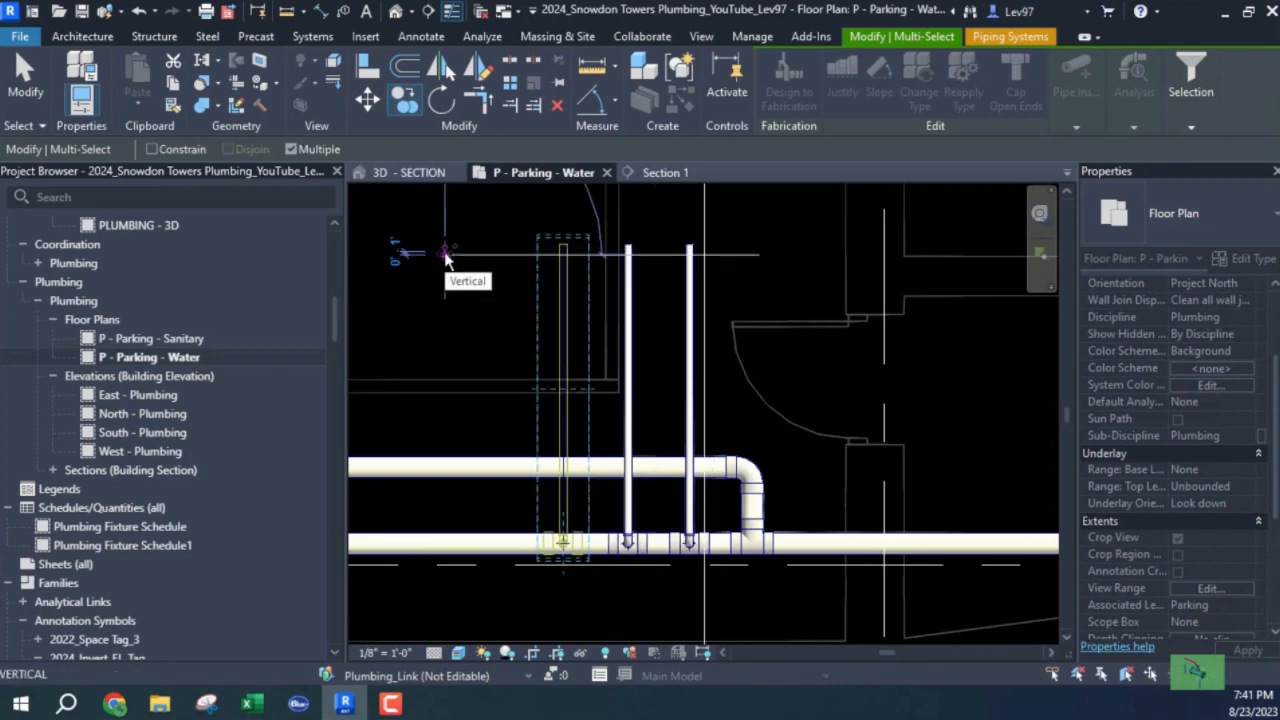
middle_click_drag(423, 257, 571, 286)
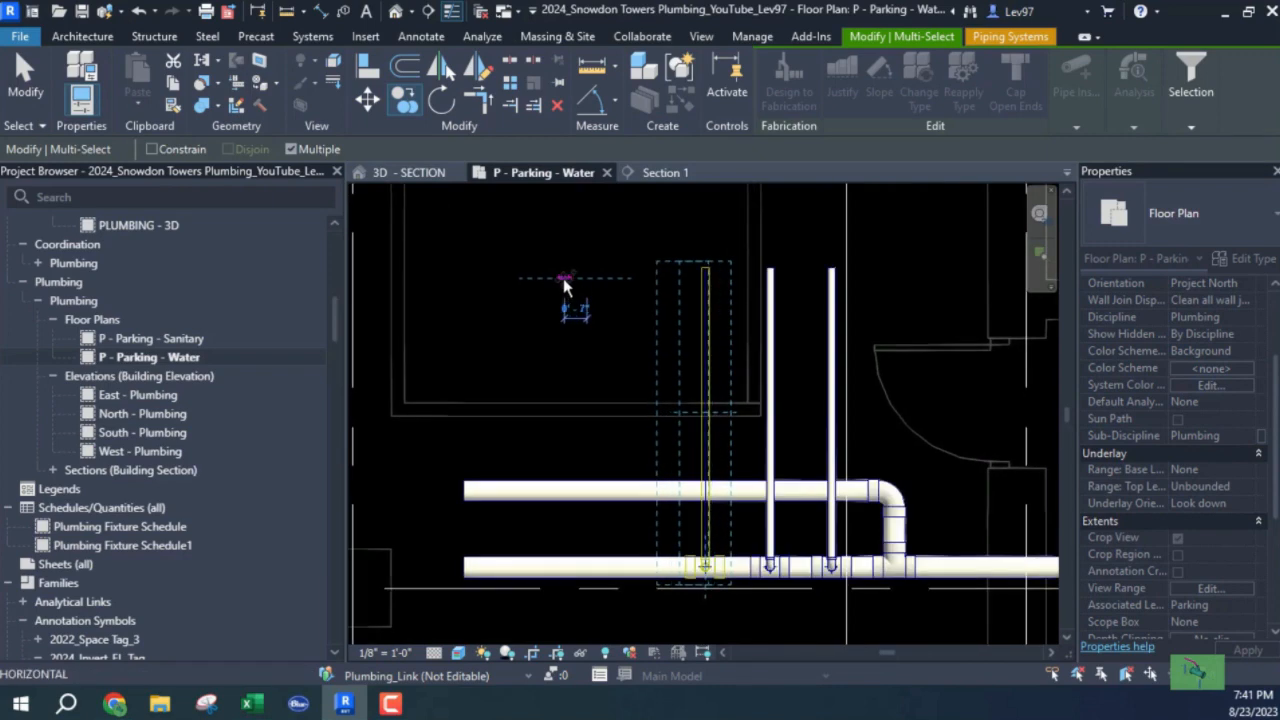
left_click(546, 279)
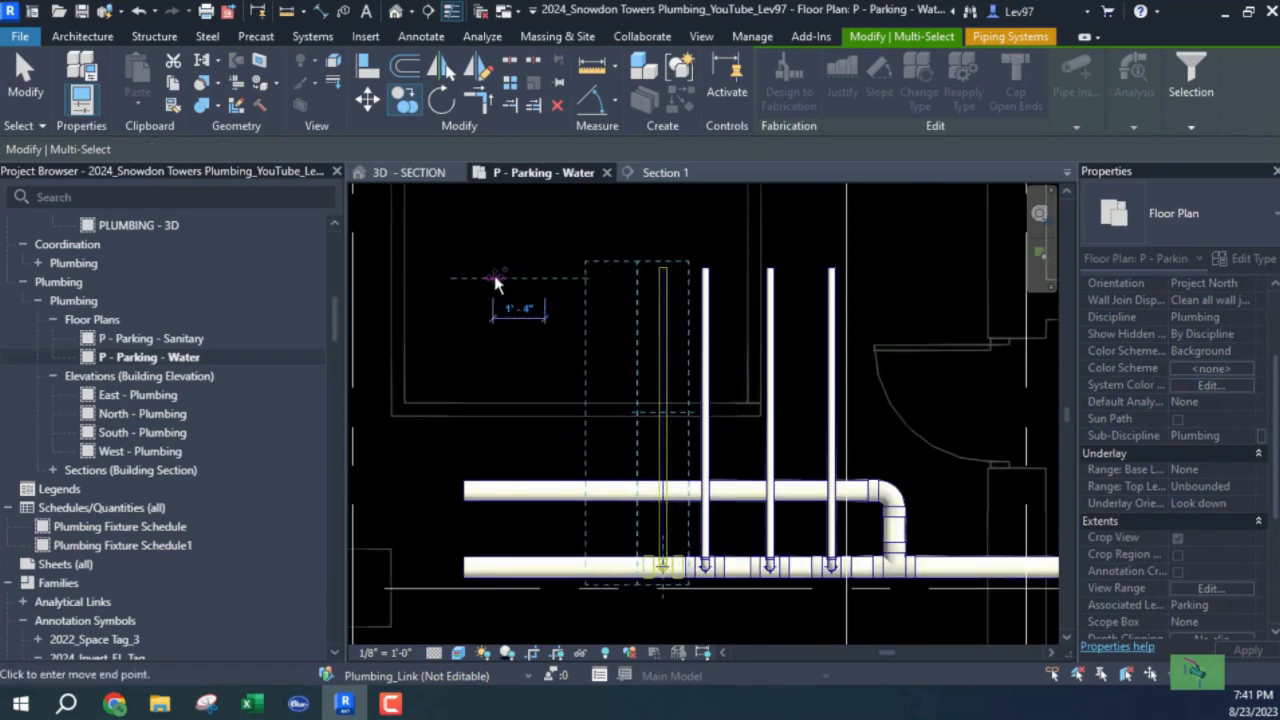
left_click(494, 280)
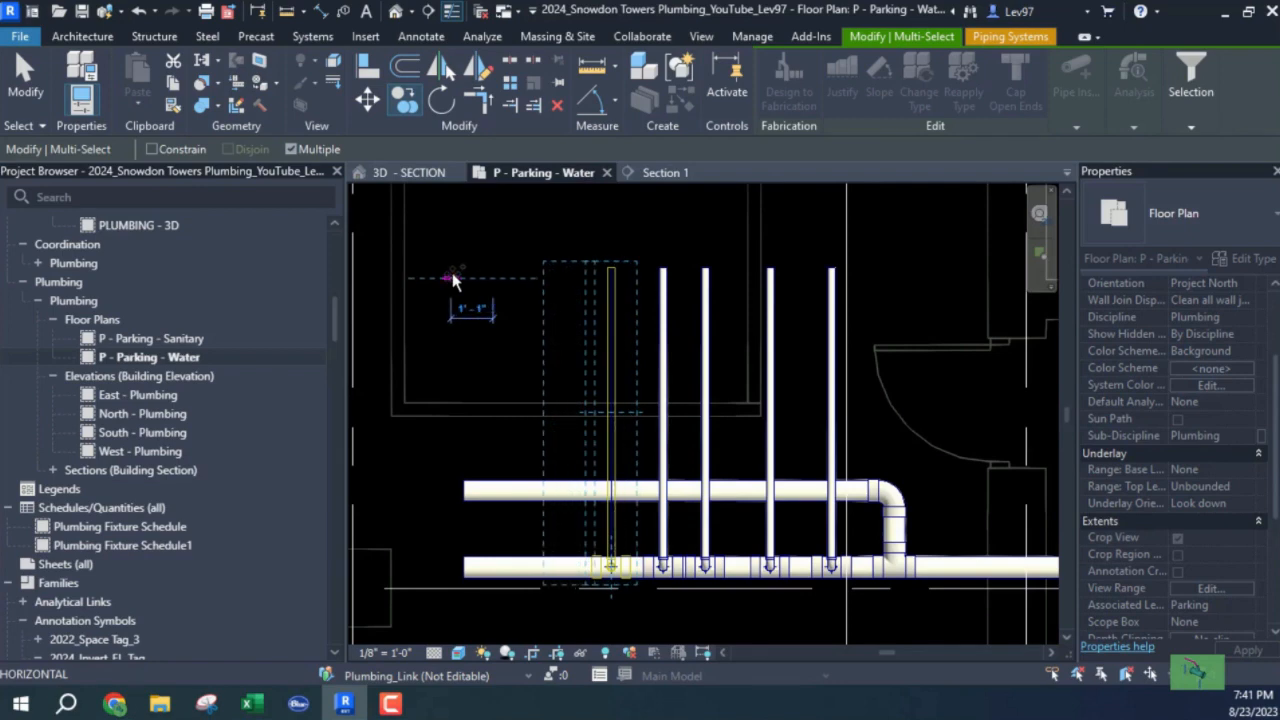
left_click(412, 279)
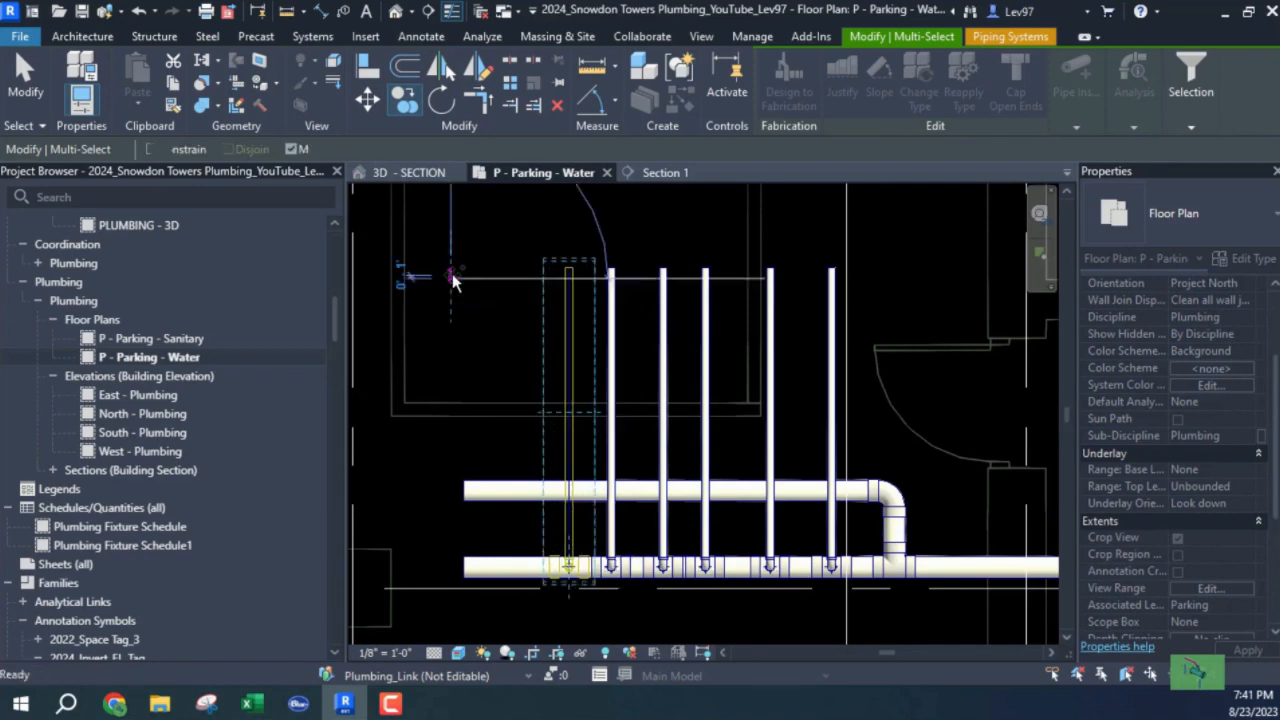
key("Escape")
key("Escape")
Step: Examine the copied 2" branches along the 6" main and the short 6" pipe joining the loop's elbow to its tee in plan
scroll(849, 487, "up", 2)
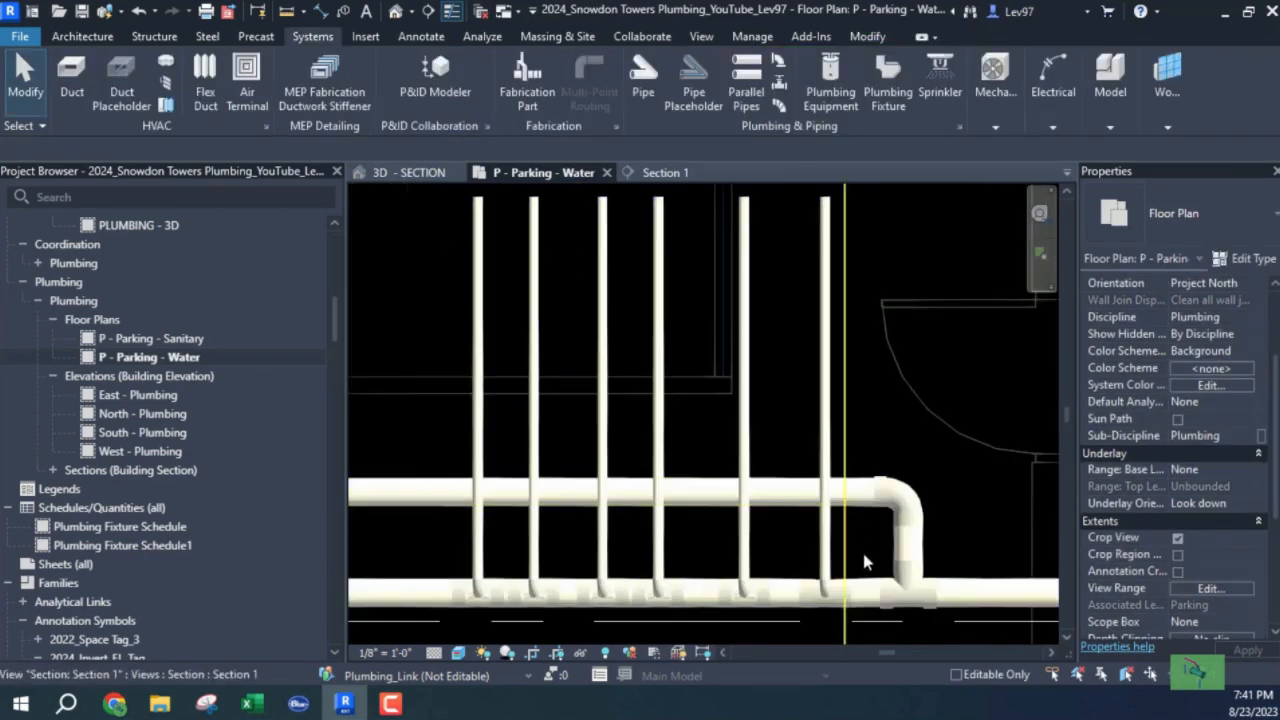
middle_click_drag(866, 553, 666, 458)
scroll(932, 425, "down", 2)
left_click(636, 440)
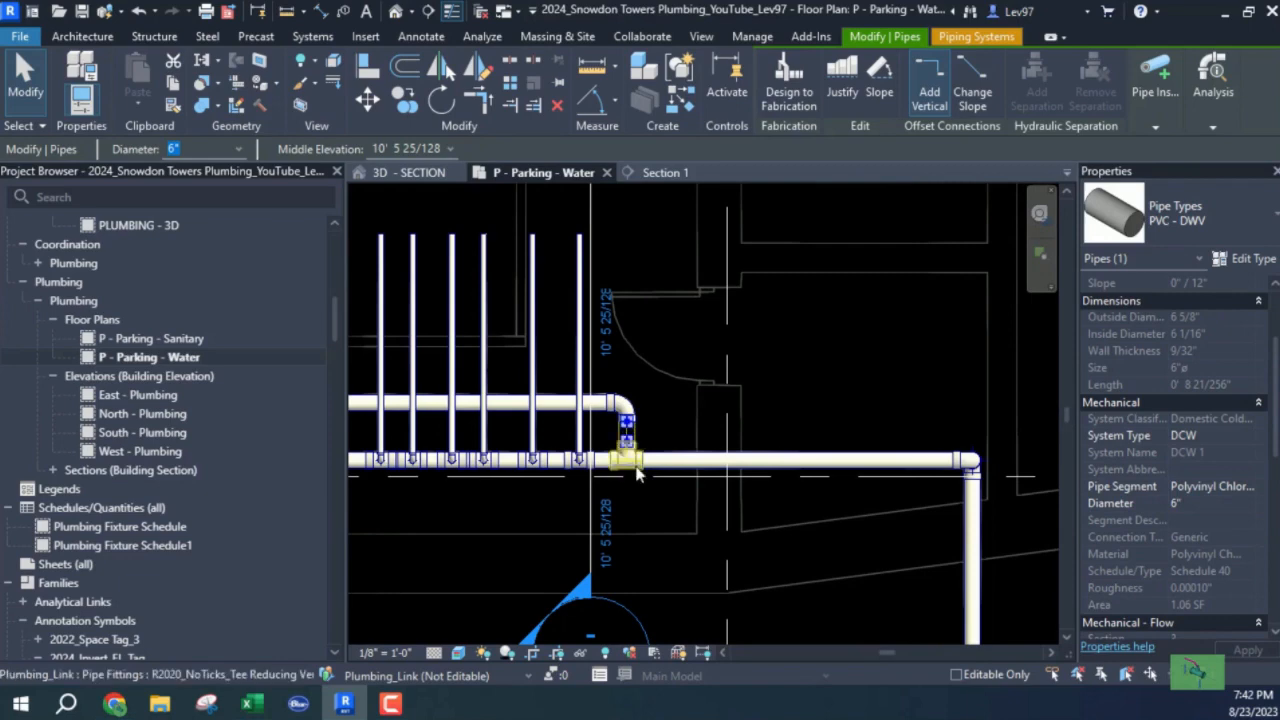
scroll(636, 440, "up", 3)
left_click_drag(645, 405, 751, 405)
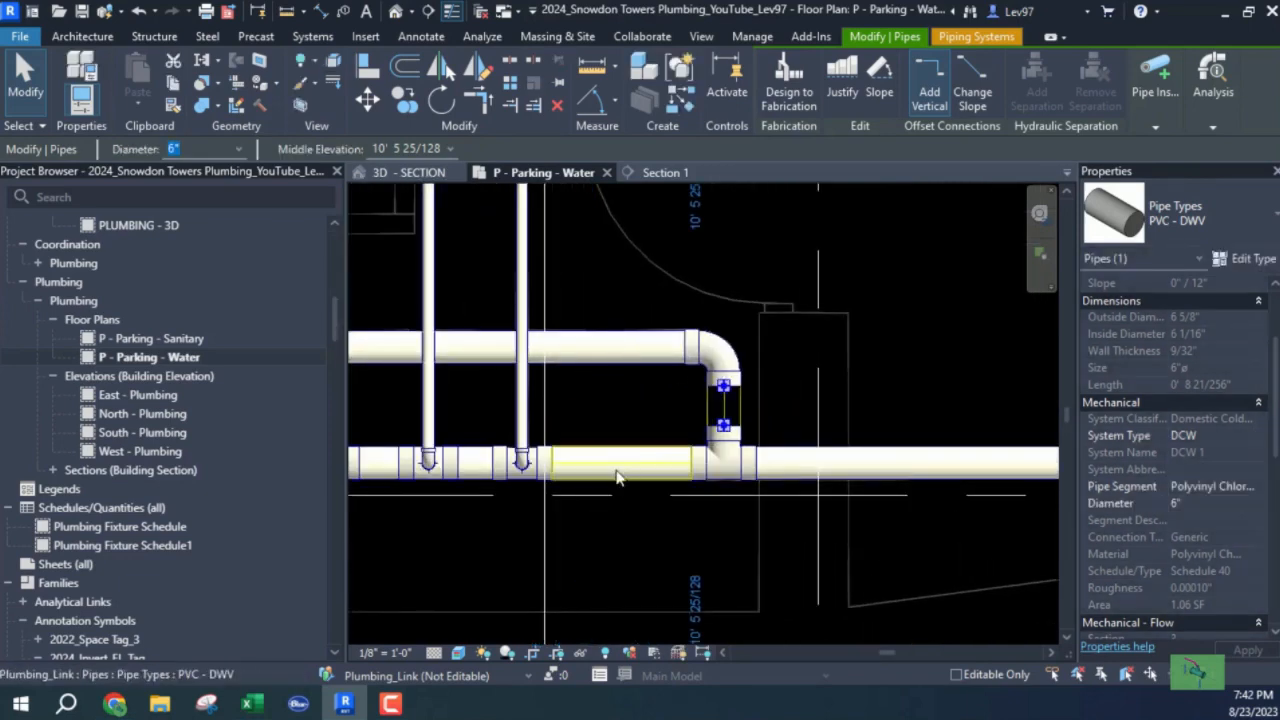
scroll(610, 462, "down", 2)
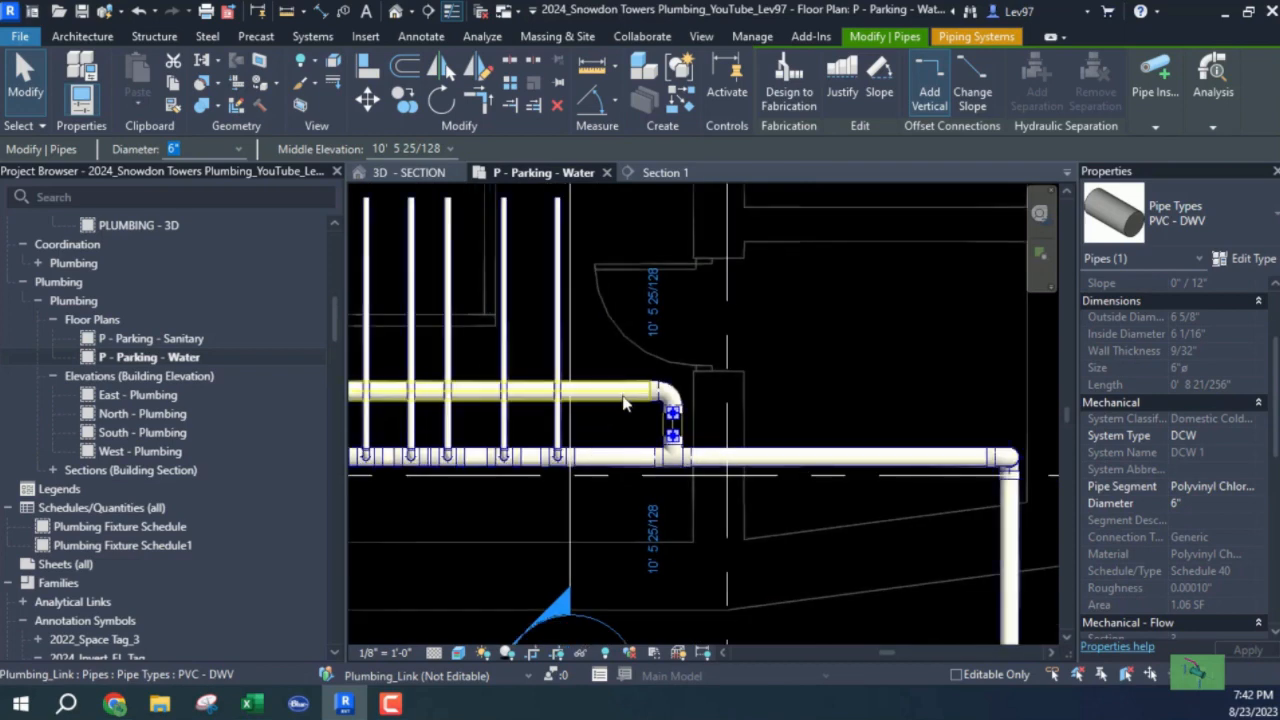
middle_click_drag(429, 433, 686, 445)
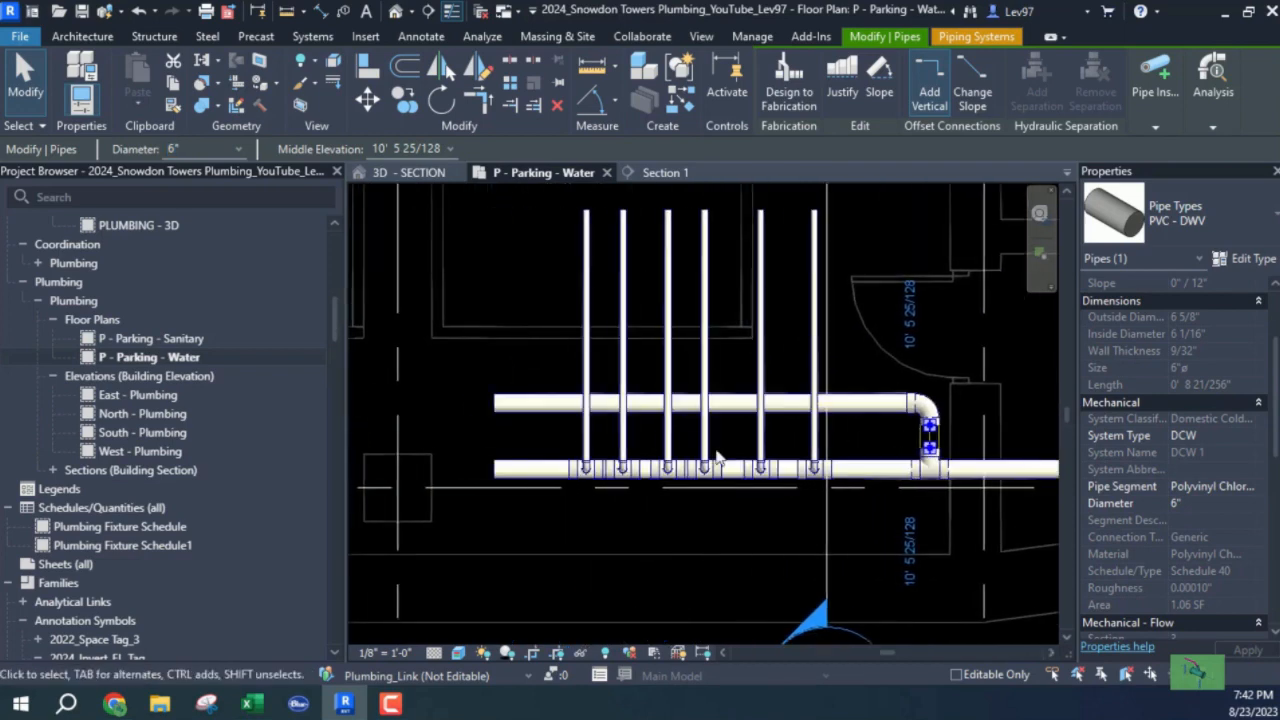
scroll(855, 449, "down", 1)
middle_click_drag(855, 449, 658, 443)
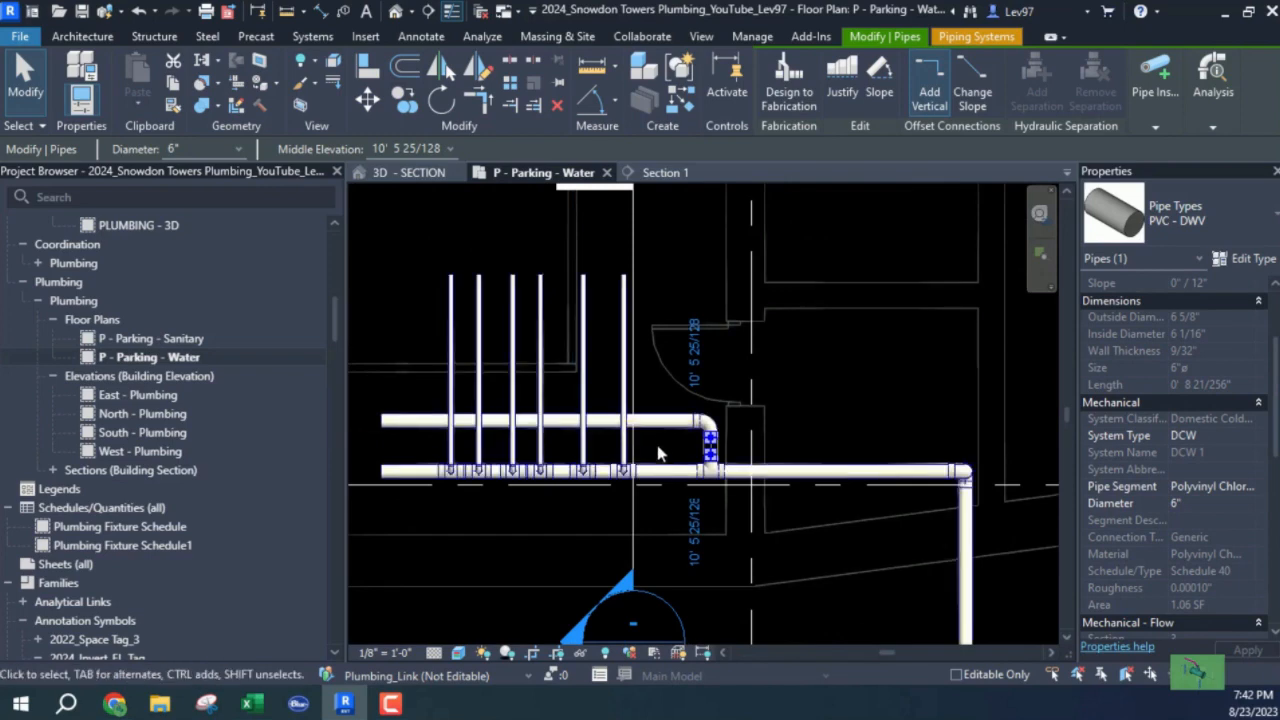
key("Escape")
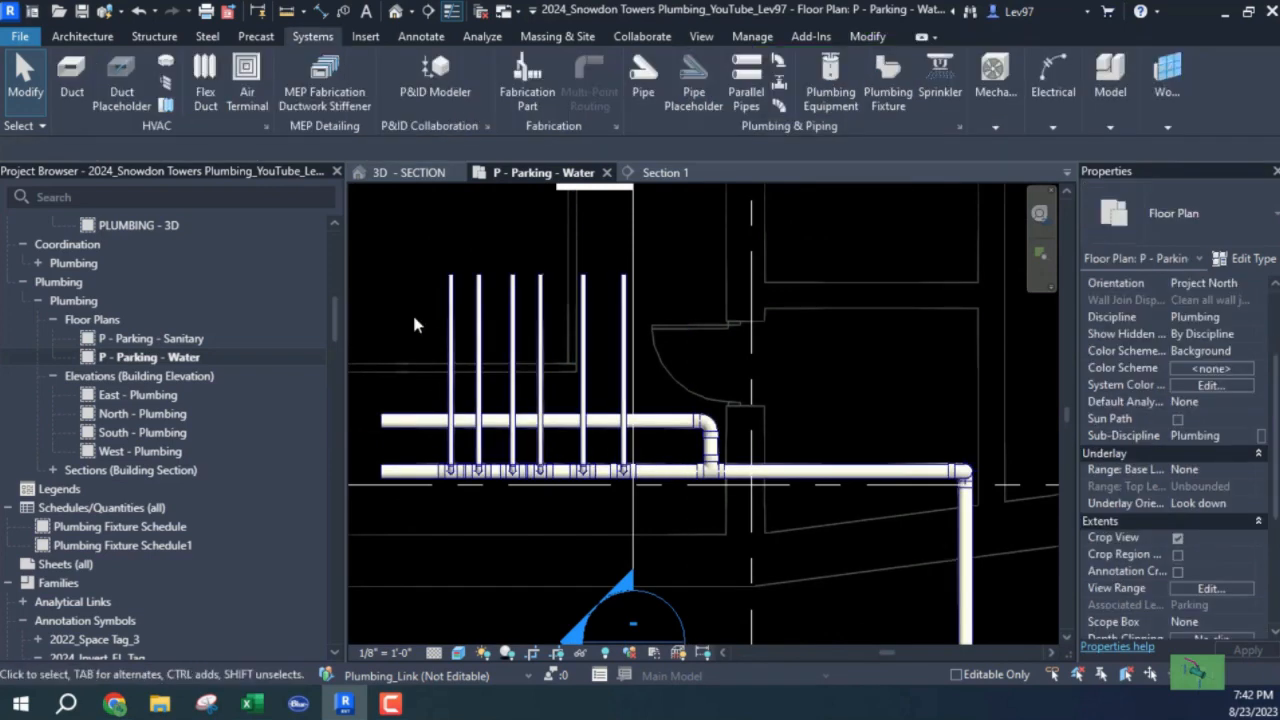
middle_click_drag(430, 332, 481, 334)
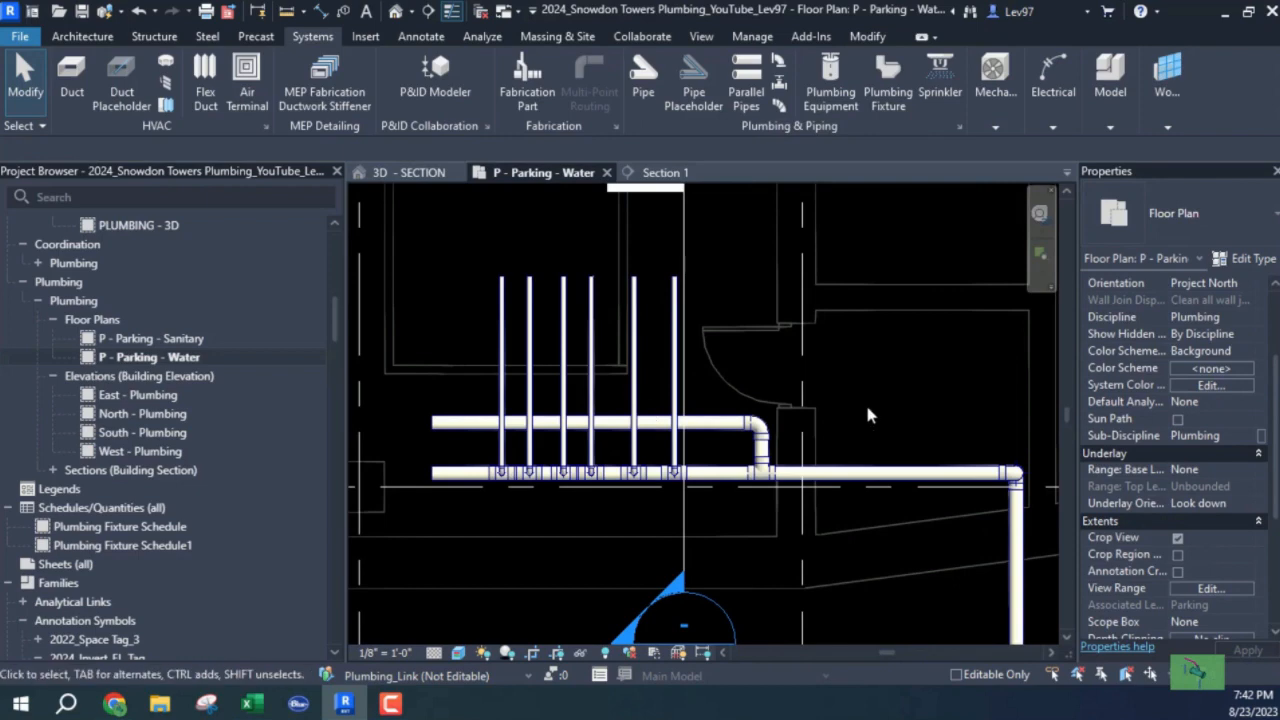